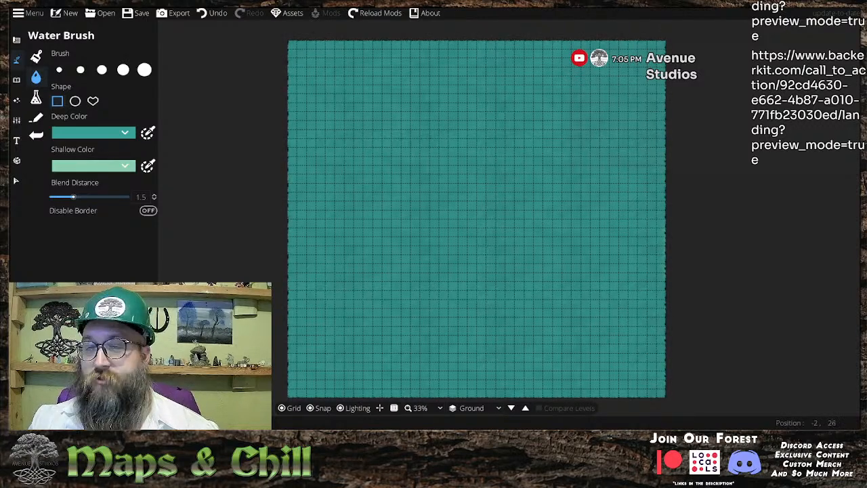
left_click(16, 42)
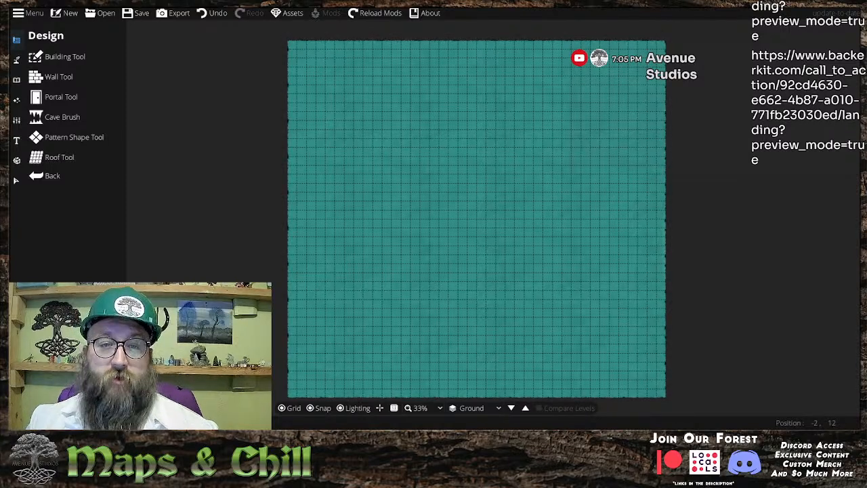
left_click(16, 60)
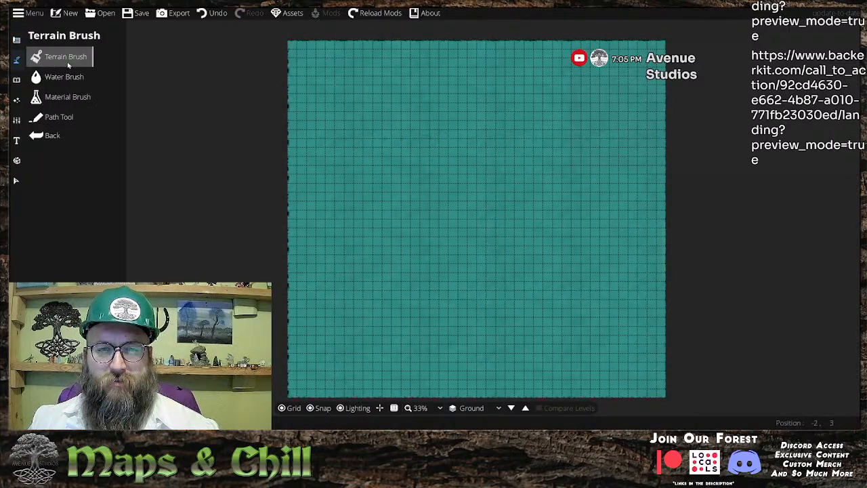
left_click(68, 63)
left_click(17, 79)
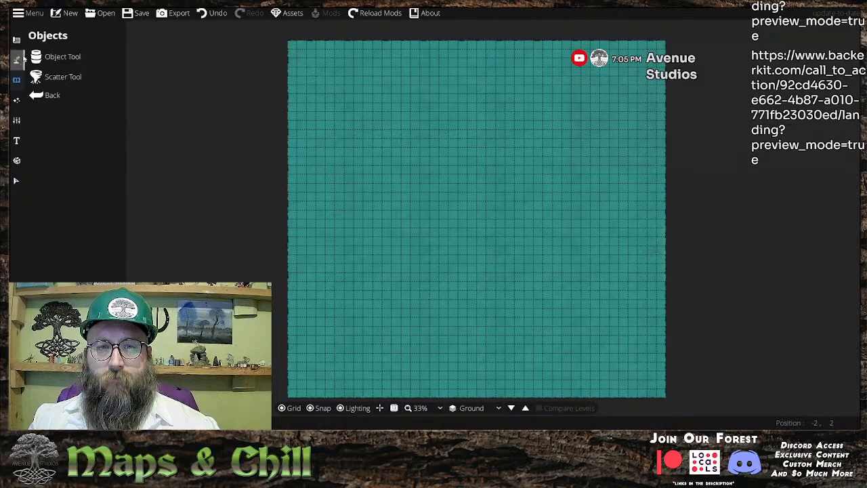
left_click(16, 39)
left_click(16, 59)
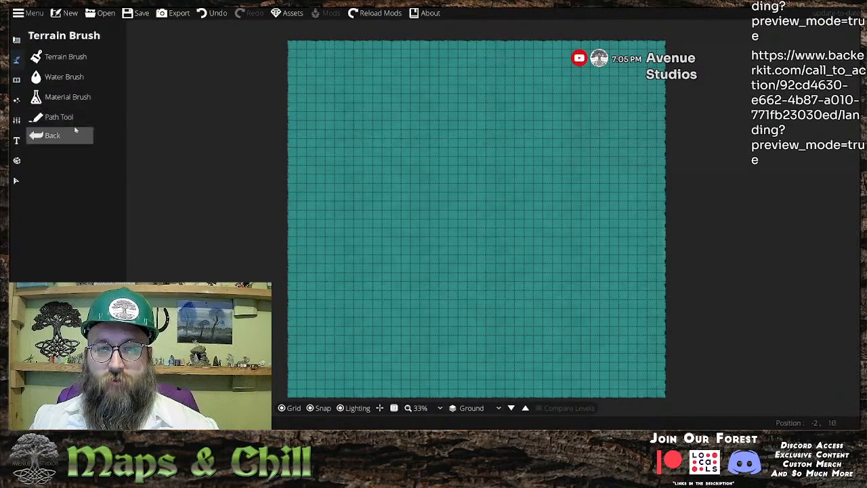
left_click(59, 117)
left_click(16, 39)
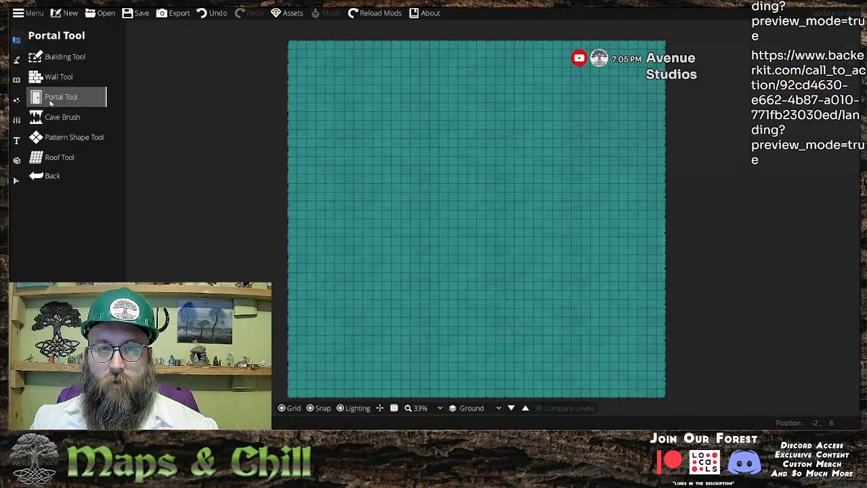
- With the Water Brush at its largest size, erase a curved strip of water from the map's north down to its west
left_click(17, 59)
left_click(57, 77)
left_click_drag(552, 200, 515, 182)
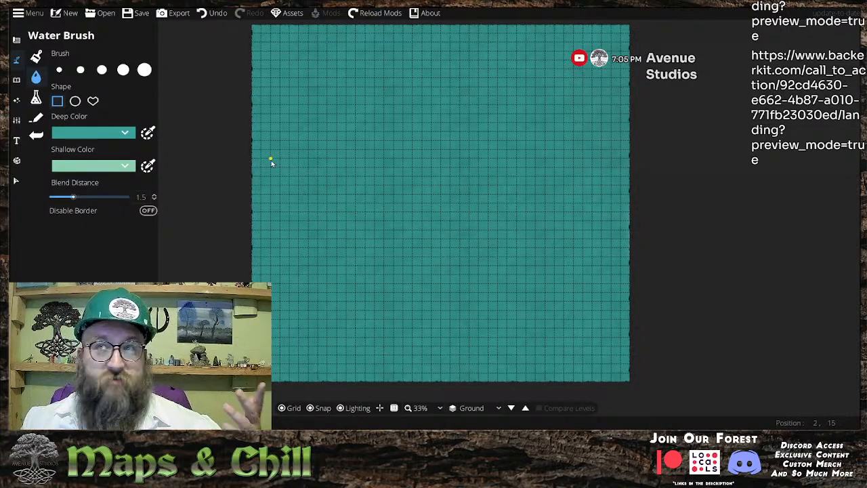
left_click_drag(340, 167, 342, 181)
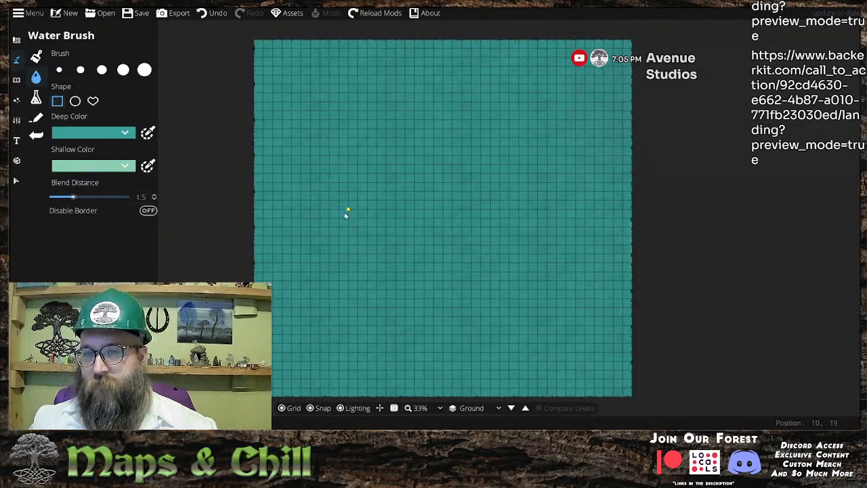
mouse_move(432, 157)
left_mouse_down()
mouse_move(386, 187)
mouse_move(408, 151)
mouse_move(422, 159)
left_mouse_up()
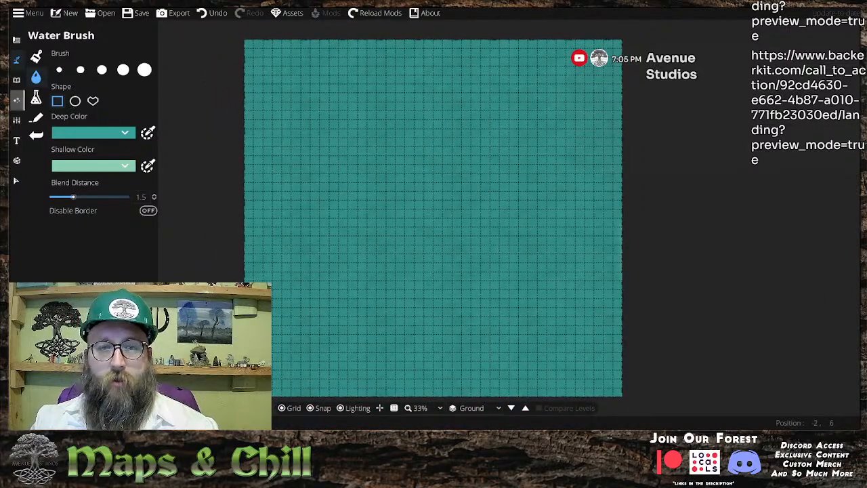
left_click(145, 70)
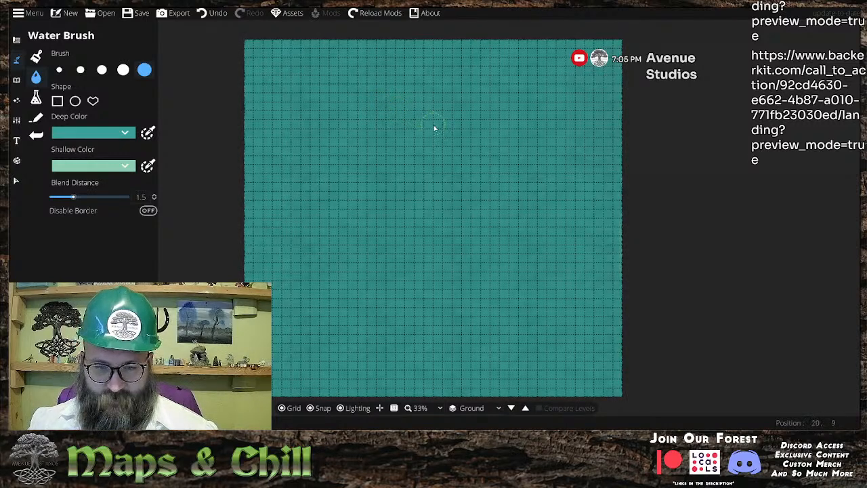
mouse_move(502, 86)
left_mouse_down()
mouse_move(415, 101)
mouse_move(373, 136)
mouse_move(345, 122)
mouse_move(386, 113)
mouse_move(357, 130)
mouse_move(451, 88)
mouse_move(382, 83)
mouse_move(348, 104)
mouse_move(420, 89)
mouse_move(343, 134)
mouse_move(334, 158)
mouse_move(326, 154)
mouse_move(320, 199)
mouse_move(335, 199)
mouse_move(349, 226)
left_mouse_up()
- Use the circle shape to erase a round area of water about 25 by 26 squares, overlapping the curved land strip
left_click(75, 101)
mouse_move(318, 123)
left_mouse_down()
mouse_move(519, 283)
mouse_move(509, 329)
mouse_move(547, 359)
mouse_move(556, 352)
left_mouse_up()
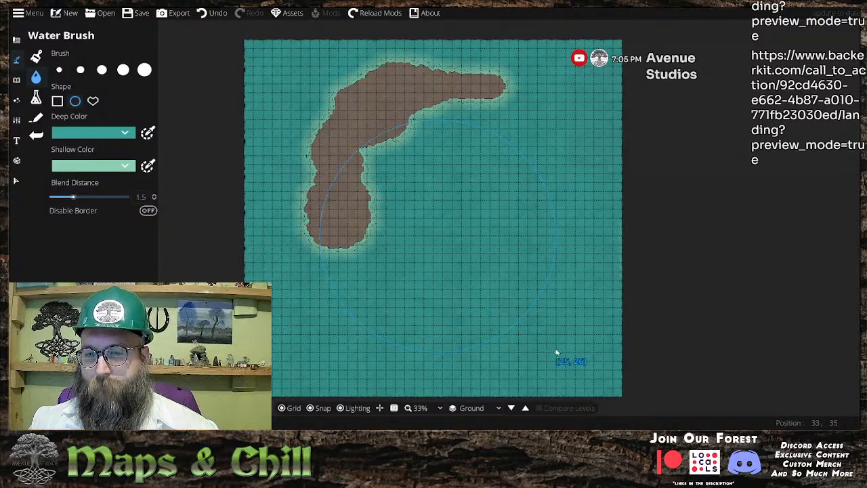
left_click_drag(428, 225, 426, 252)
- With the largest water brush, enlarge the landmass, shape a wide bay on its eastern side and indent its west coast
left_click(142, 76)
mouse_move(411, 140)
left_mouse_down()
mouse_move(470, 149)
mouse_move(494, 132)
mouse_move(386, 131)
mouse_move(355, 178)
mouse_move(482, 137)
left_mouse_up()
mouse_move(387, 151)
left_mouse_down()
mouse_move(467, 129)
mouse_move(431, 156)
mouse_move(487, 160)
mouse_move(482, 127)
mouse_move(496, 135)
mouse_move(467, 176)
mouse_move(498, 197)
mouse_move(485, 153)
mouse_move(548, 240)
mouse_move(561, 295)
mouse_move(553, 346)
mouse_move(451, 374)
mouse_move(364, 364)
mouse_move(281, 326)
mouse_move(300, 196)
mouse_move(333, 144)
mouse_move(357, 134)
left_mouse_up()
mouse_move(332, 166)
left_mouse_down()
mouse_move(355, 142)
mouse_move(322, 198)
mouse_move(314, 236)
mouse_move(306, 231)
mouse_move(315, 297)
mouse_move(301, 327)
mouse_move(307, 312)
mouse_move(350, 323)
mouse_move(323, 327)
mouse_move(377, 338)
mouse_move(500, 311)
mouse_move(530, 335)
mouse_move(538, 306)
left_mouse_up()
left_click_drag(492, 141, 543, 220)
mouse_move(512, 143)
left_mouse_down()
mouse_move(482, 196)
mouse_move(494, 249)
mouse_move(573, 298)
mouse_move(566, 246)
mouse_move(525, 163)
mouse_move(511, 188)
mouse_move(512, 178)
mouse_move(550, 271)
mouse_move(535, 218)
mouse_move(499, 213)
mouse_move(542, 203)
left_mouse_up()
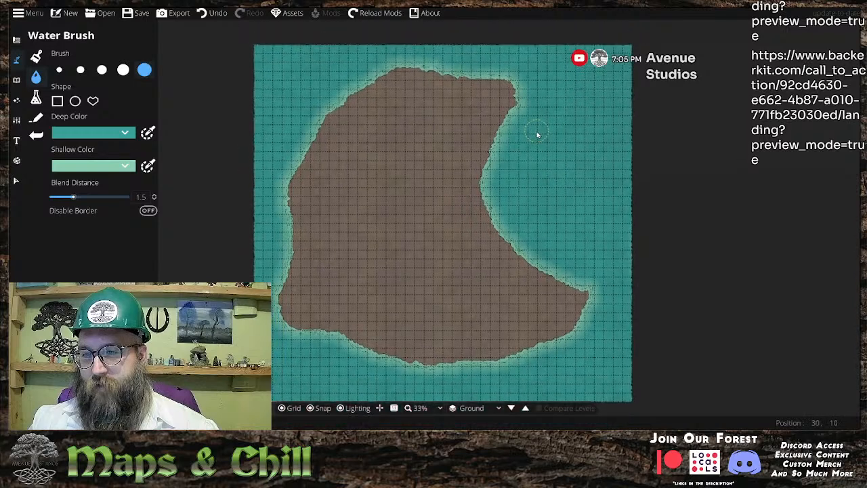
mouse_move(298, 310)
left_mouse_down()
mouse_move(300, 317)
mouse_move(311, 264)
mouse_move(308, 200)
left_mouse_up()
mouse_move(294, 325)
left_mouse_down()
mouse_move(321, 287)
mouse_move(306, 201)
mouse_move(314, 196)
left_mouse_up()
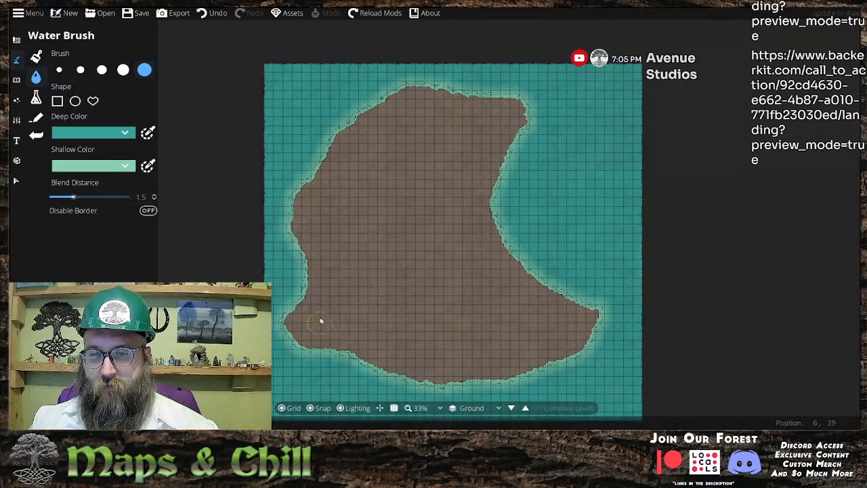
- Extend the island's northeastern and southeastern tips eastward as land arms around the bay
mouse_move(479, 135)
left_mouse_down()
mouse_move(513, 133)
mouse_move(457, 132)
mouse_move(526, 125)
mouse_move(422, 130)
mouse_move(441, 142)
mouse_move(551, 131)
mouse_move(451, 131)
mouse_move(519, 140)
mouse_move(494, 149)
mouse_move(573, 139)
left_mouse_up()
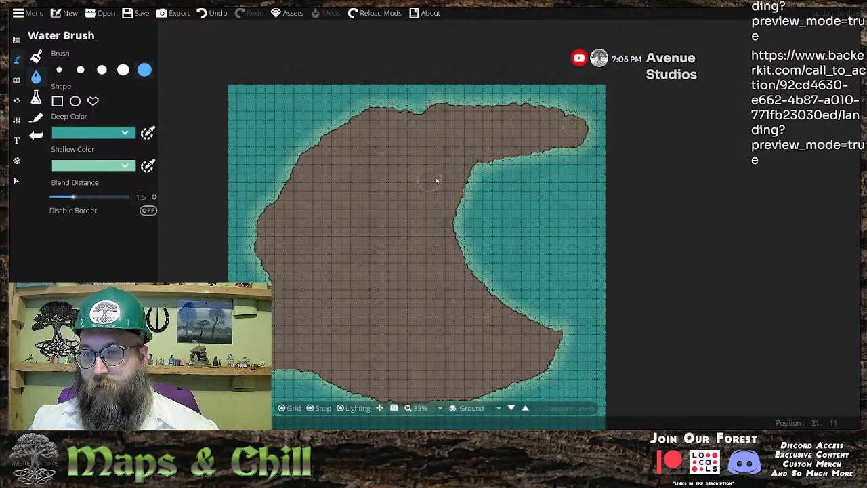
left_click_drag(447, 201, 426, 153)
mouse_move(549, 292)
left_mouse_down()
mouse_move(523, 325)
mouse_move(505, 327)
mouse_move(558, 287)
mouse_move(526, 305)
mouse_move(537, 293)
mouse_move(501, 336)
mouse_move(473, 344)
mouse_move(584, 292)
left_mouse_up()
mouse_move(521, 294)
left_mouse_down()
mouse_move(571, 286)
mouse_move(580, 298)
mouse_move(416, 238)
mouse_move(445, 244)
left_mouse_up()
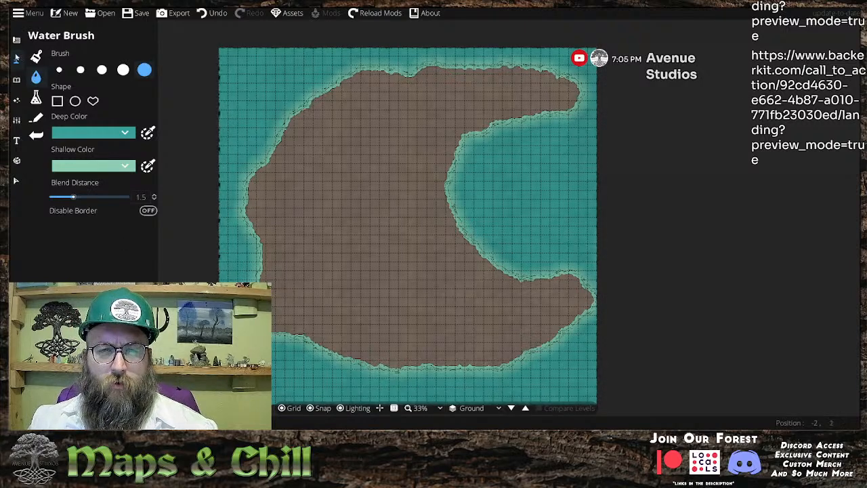
- Replace the Terrain Dirt base texture with Rock A 09 from the FA_Textures_Natural_J_v3.02 pack
left_click(50, 55)
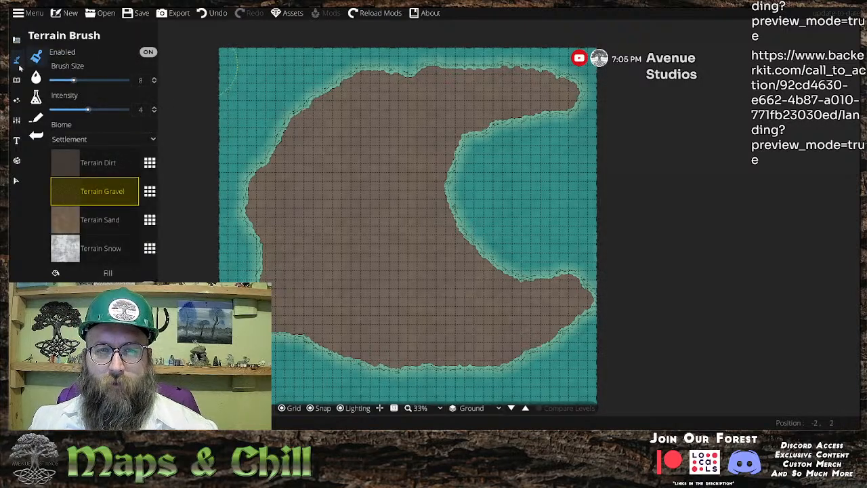
left_click(95, 162)
left_click(150, 162)
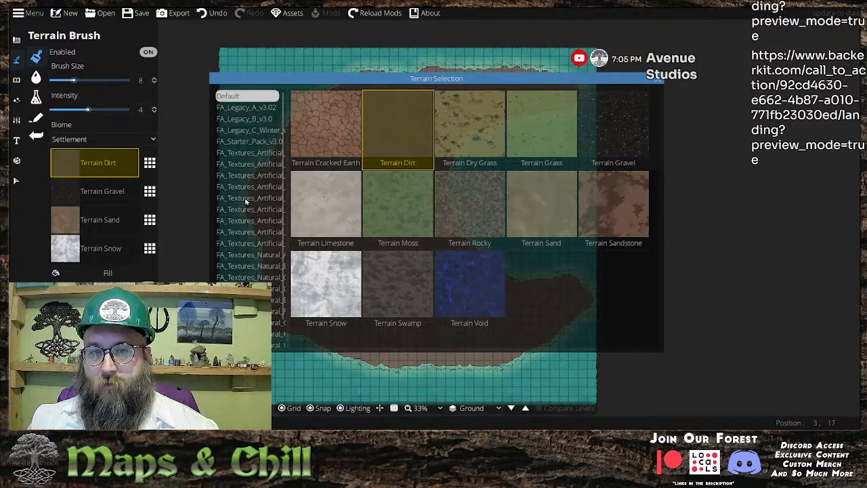
scroll(246, 202, "down", 1)
scroll(251, 220, "down", 1)
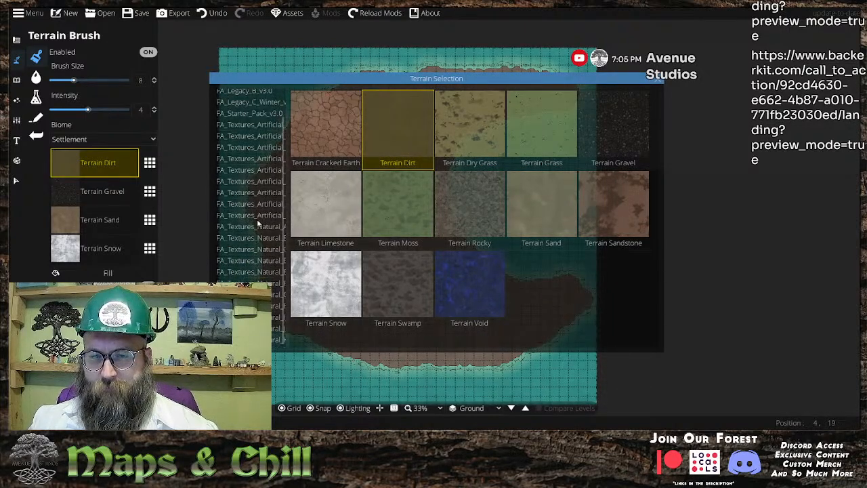
left_click(243, 261)
left_click(255, 225)
scroll(265, 196, "up", 1)
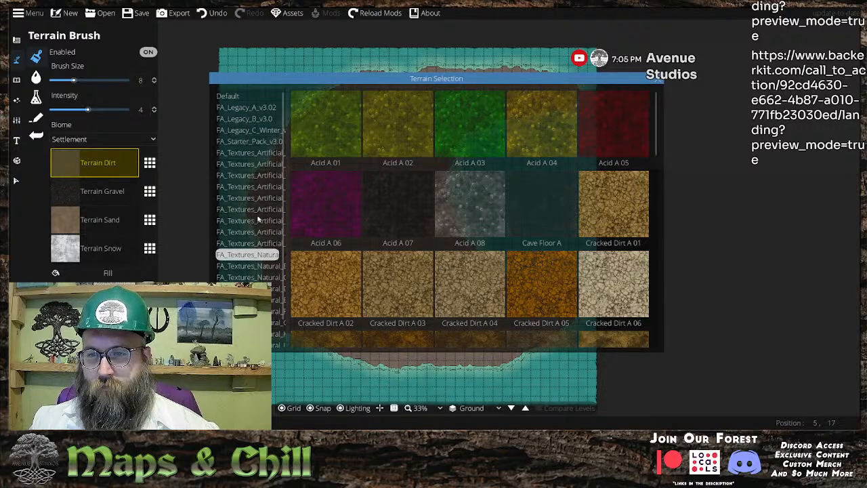
left_click(250, 235)
left_click(258, 257)
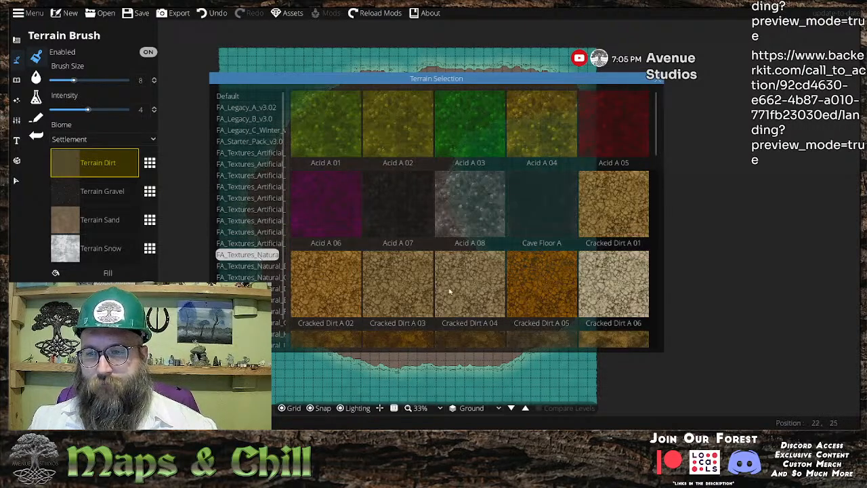
left_click(242, 276)
scroll(242, 274, "down", 1)
left_click(275, 340)
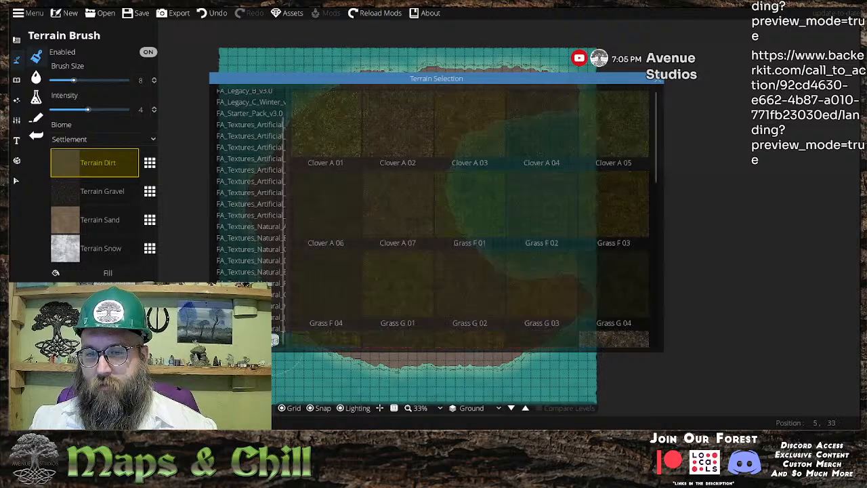
left_click(275, 328)
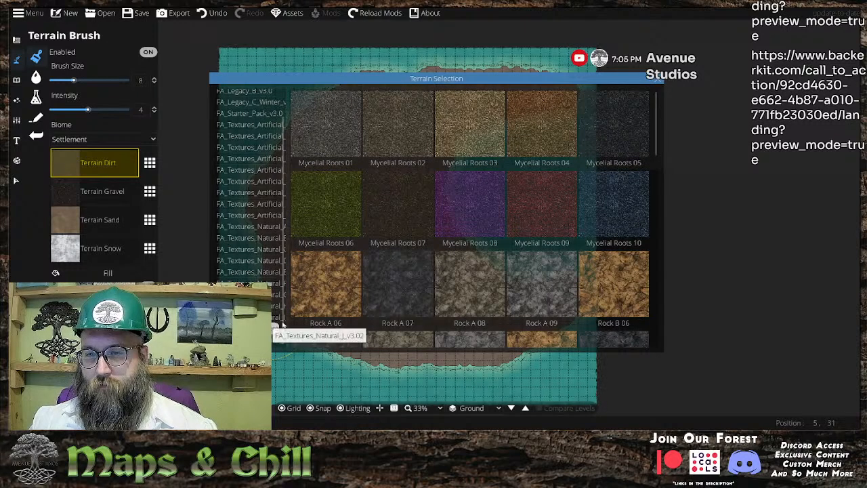
left_click(530, 289)
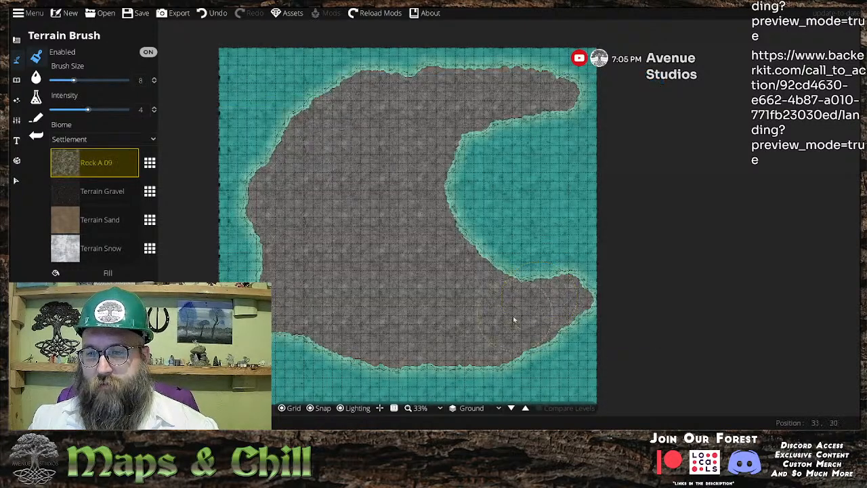
left_click_drag(343, 143, 345, 152)
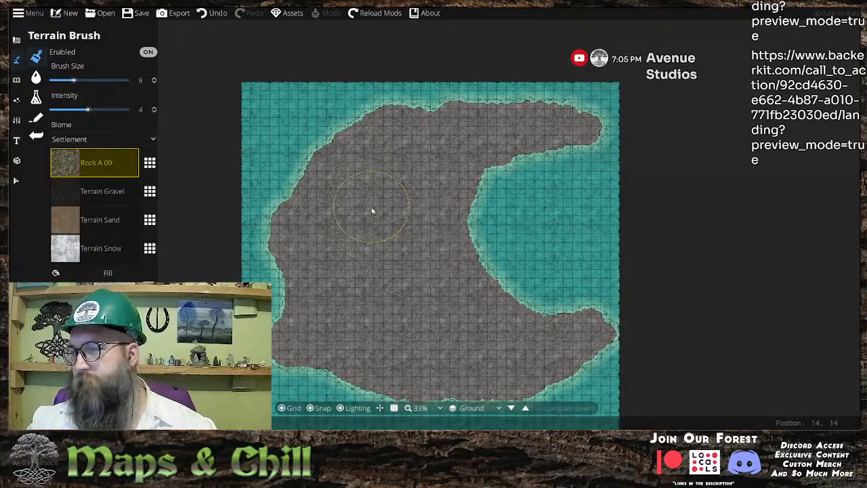
mouse_move(369, 174)
left_mouse_down()
mouse_move(373, 202)
mouse_move(378, 181)
left_mouse_up()
left_click_drag(373, 217, 375, 194)
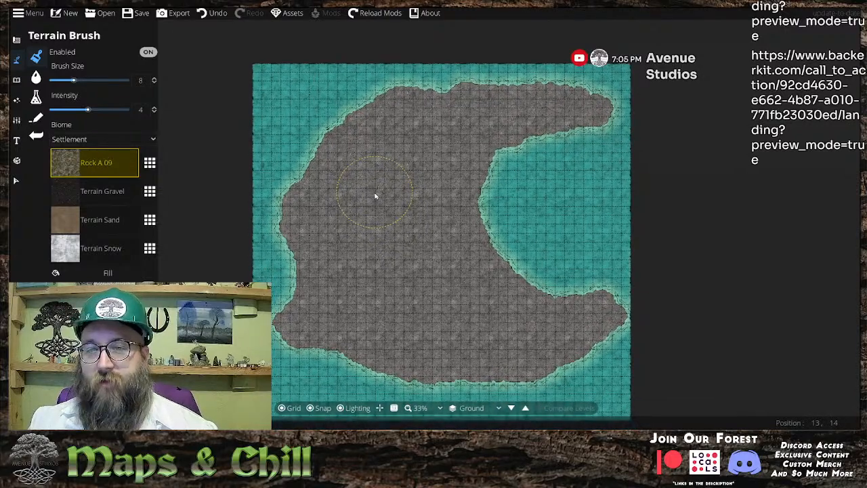
- Replace the Terrain Gravel texture with Acid A 07 and paint a test stroke in the water northwest of the island
left_click(150, 195)
left_click(150, 197)
left_click(266, 270)
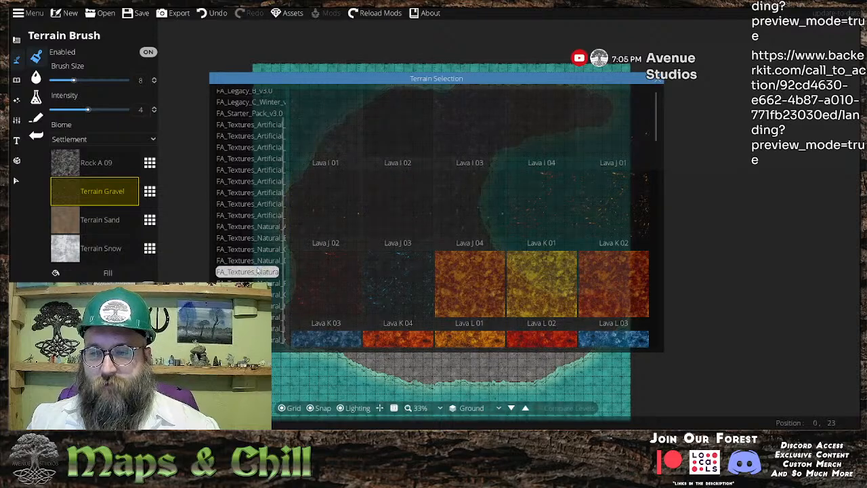
scroll(266, 262, "up", 1)
left_click(255, 210)
scroll(250, 237, "down", 1)
left_click(273, 282)
left_click(267, 238)
left_click(268, 227)
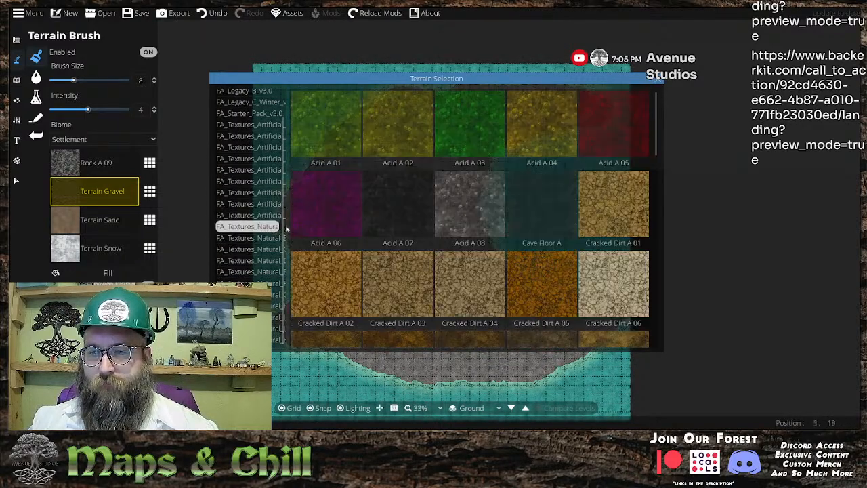
left_click(389, 235)
left_click_drag(305, 106, 271, 108)
- Swap the Acid A 07 terrain texture for Acid A 08 and paint it along the water in the map's northwest corner
left_click(146, 195)
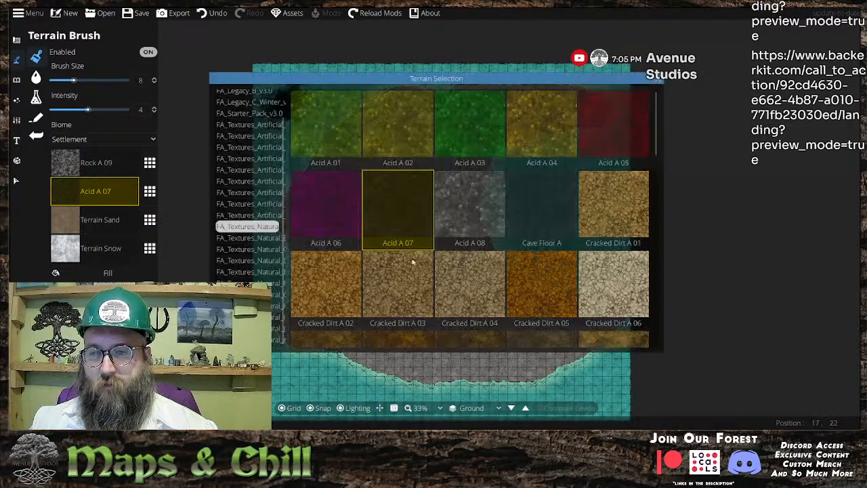
left_click(498, 183)
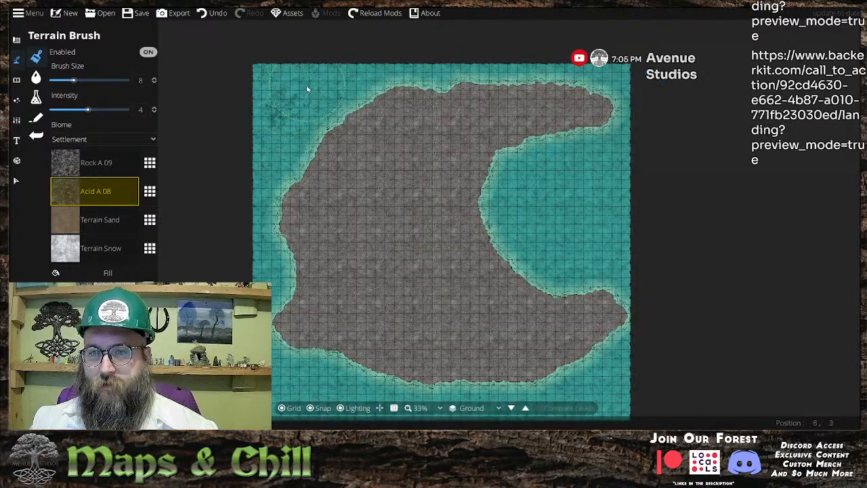
mouse_move(281, 87)
left_mouse_down()
mouse_move(268, 106)
mouse_move(296, 70)
mouse_move(324, 69)
mouse_move(257, 100)
mouse_move(265, 108)
mouse_move(247, 157)
left_mouse_up()
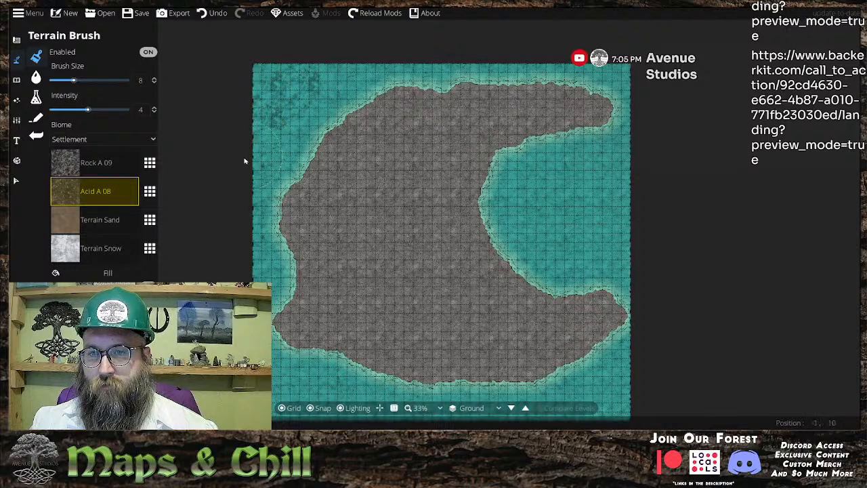
- Set the terrain brush size to 12 and paint Acid A 08 across the deep water of the eastern bay
left_click_drag(274, 129, 253, 74)
scroll(563, 162, "up", 4)
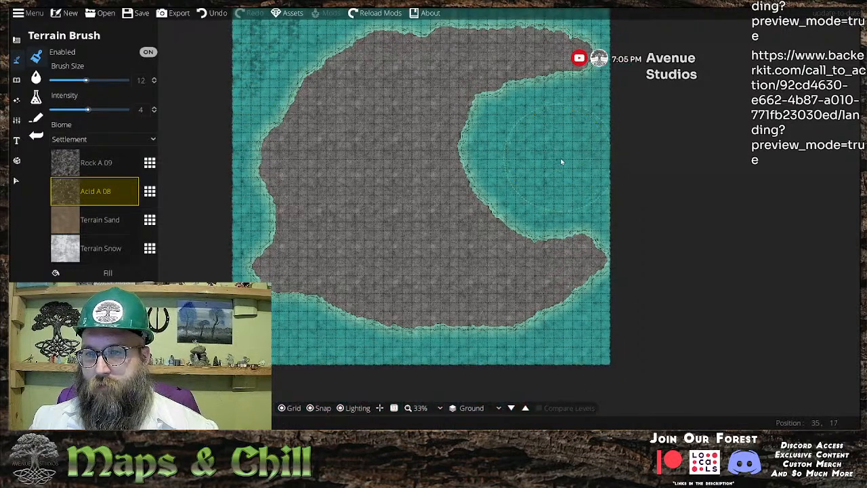
mouse_move(541, 181)
left_mouse_down()
mouse_move(538, 160)
mouse_move(610, 122)
left_mouse_up()
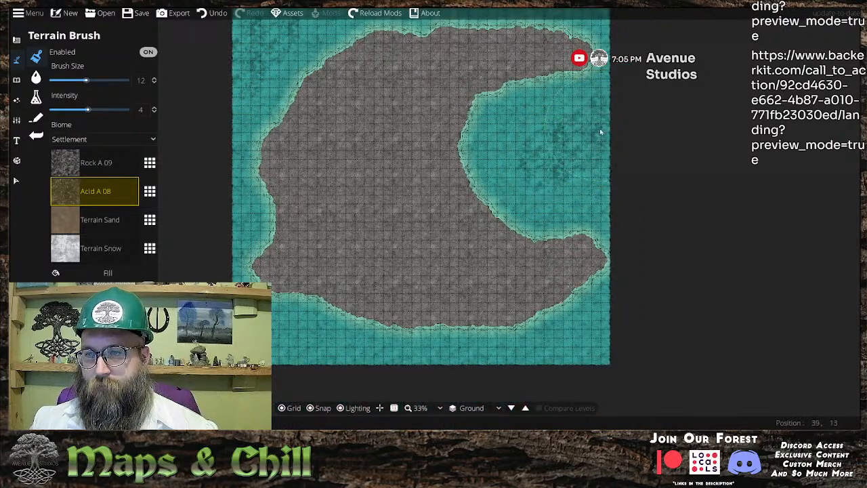
- Paint Acid A 08 along the water at the map's southern edge, from the southeast to the southwest corner
left_click_drag(576, 300, 614, 179)
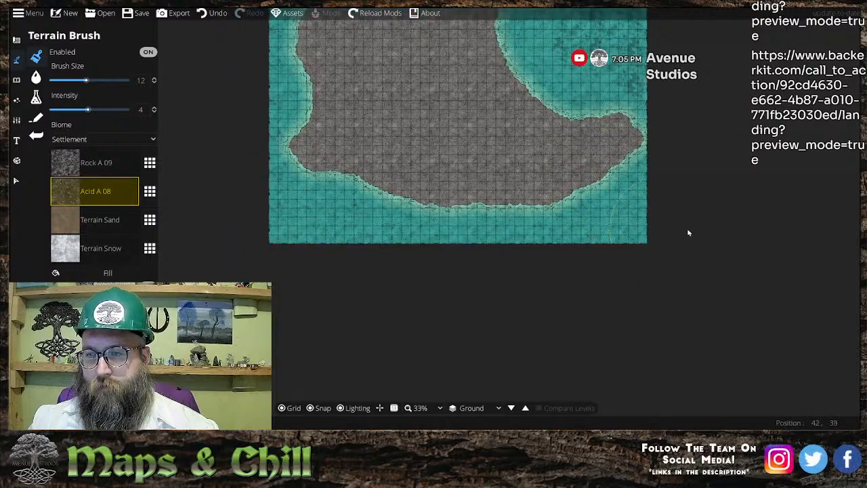
mouse_move(630, 255)
left_mouse_down()
mouse_move(655, 226)
mouse_move(600, 267)
mouse_move(468, 283)
left_mouse_up()
scroll(474, 282, "up", 5)
mouse_move(540, 275)
left_mouse_down()
mouse_move(481, 277)
mouse_move(366, 256)
mouse_move(352, 264)
left_mouse_up()
mouse_move(378, 261)
left_mouse_down()
mouse_move(578, 271)
mouse_move(277, 221)
mouse_move(330, 240)
left_mouse_up()
left_click_drag(330, 239, 370, 318)
left_click_drag(370, 317, 286, 270)
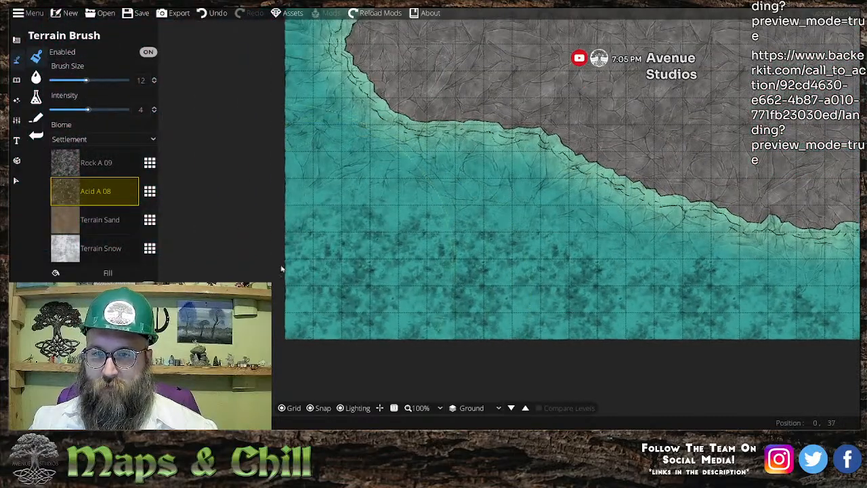
scroll(298, 271, "down", 2)
scroll(288, 298, "down", 2)
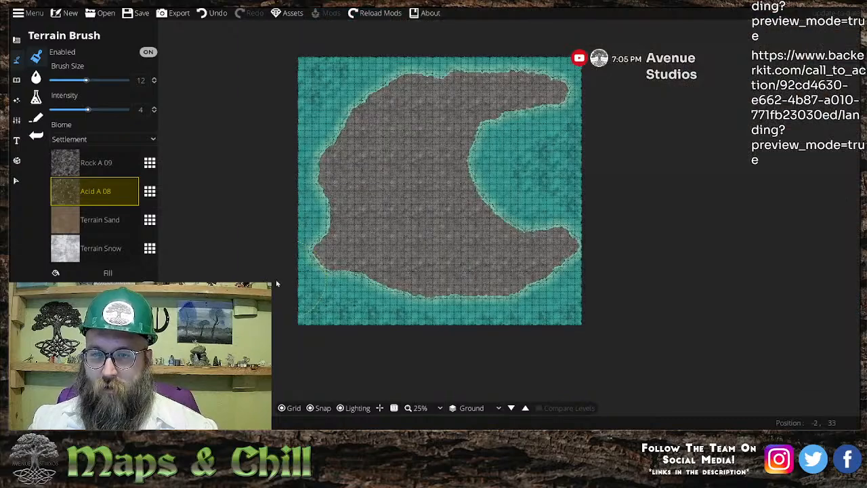
- Set the terrain brush size to 5 and paint Acid A 08 along the narrow water at the map's western edge
scroll(286, 270, "up", 2)
scroll(308, 304, "down", 7)
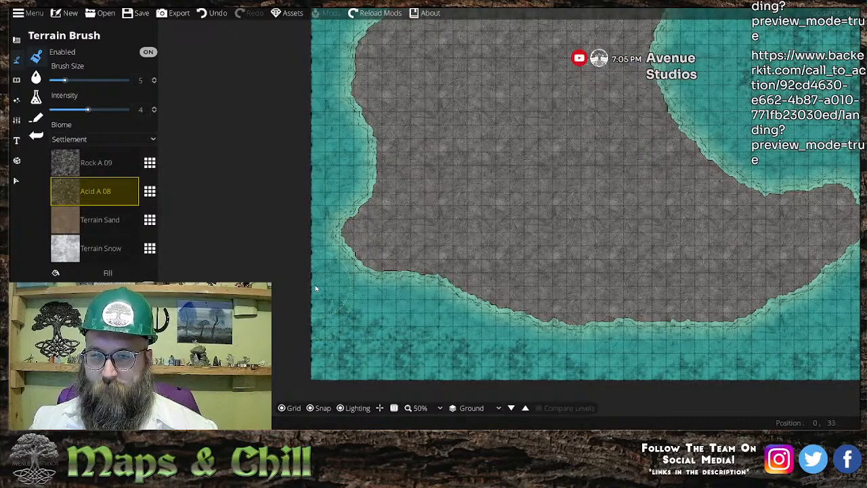
left_click_drag(319, 184, 308, 248)
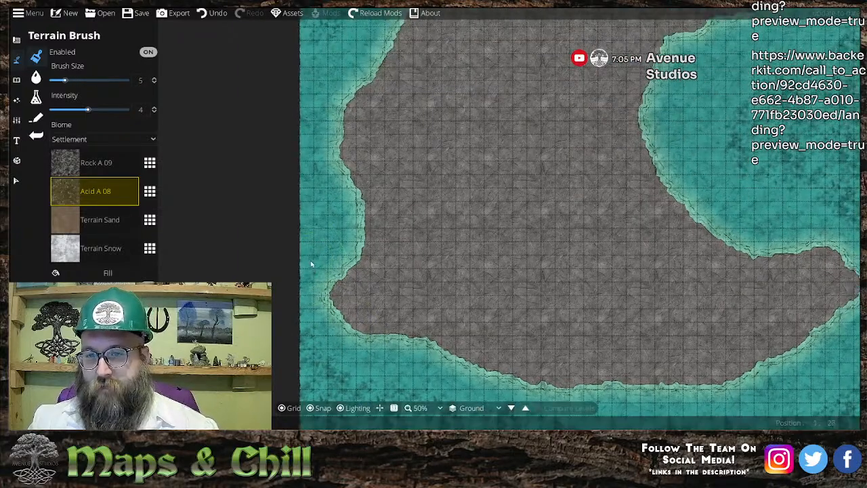
left_click_drag(286, 190, 301, 273)
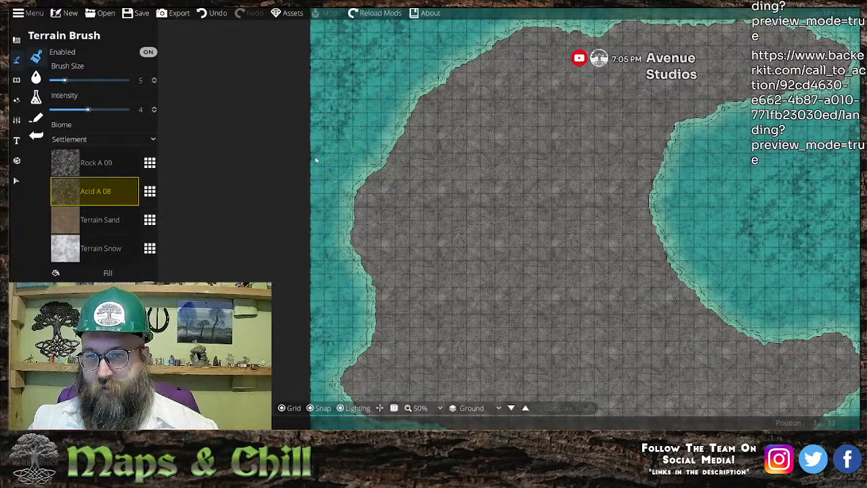
left_click_drag(326, 166, 289, 308)
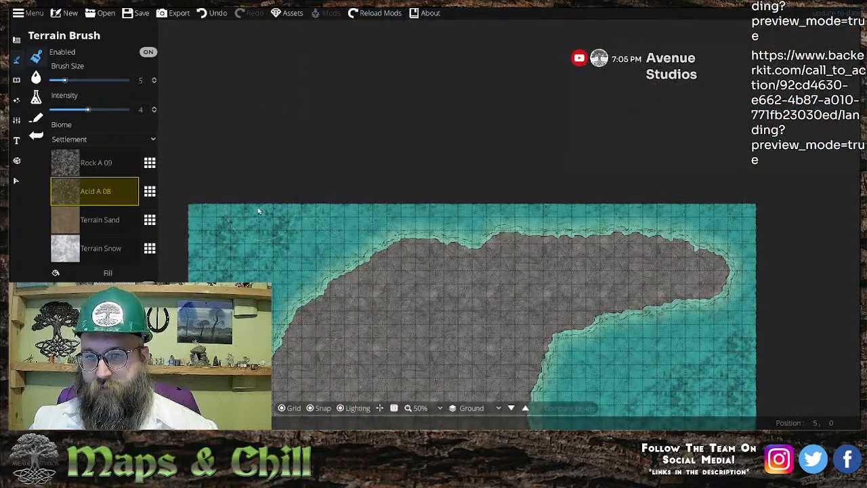
mouse_move(308, 346)
left_mouse_down()
mouse_move(310, 294)
mouse_move(348, 217)
mouse_move(325, 156)
left_mouse_up()
left_click(16, 39)
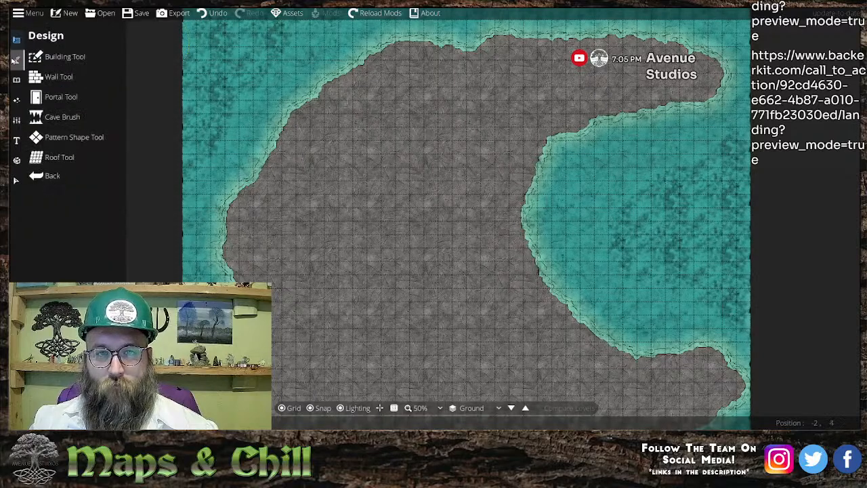
left_click_drag(466, 227, 457, 181)
left_click_drag(571, 141, 548, 215)
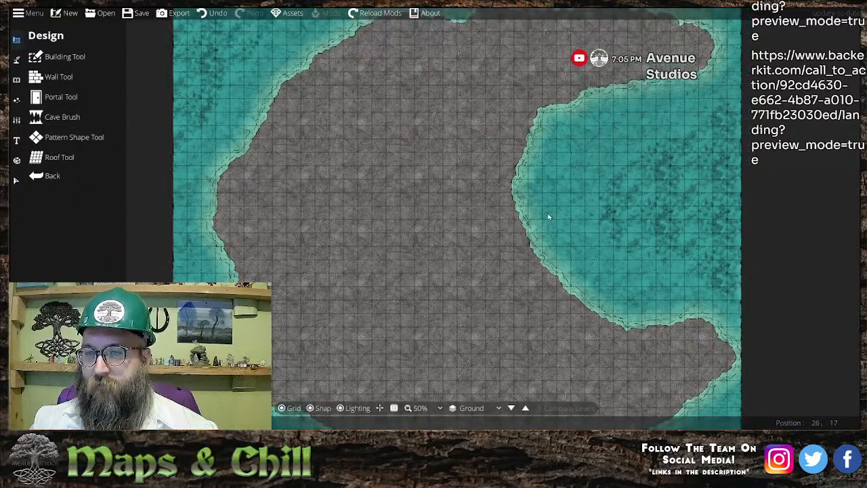
scroll(513, 203, "down", 2)
- Activate the Path Tool and search its asset library for "cliff", previewing the stone cliff textures
left_click(17, 59)
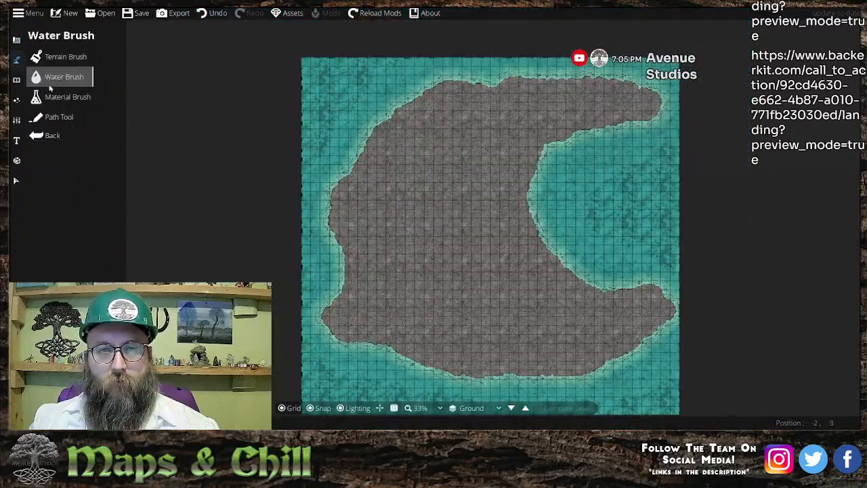
left_click(56, 117)
mouse_move(802, 197)
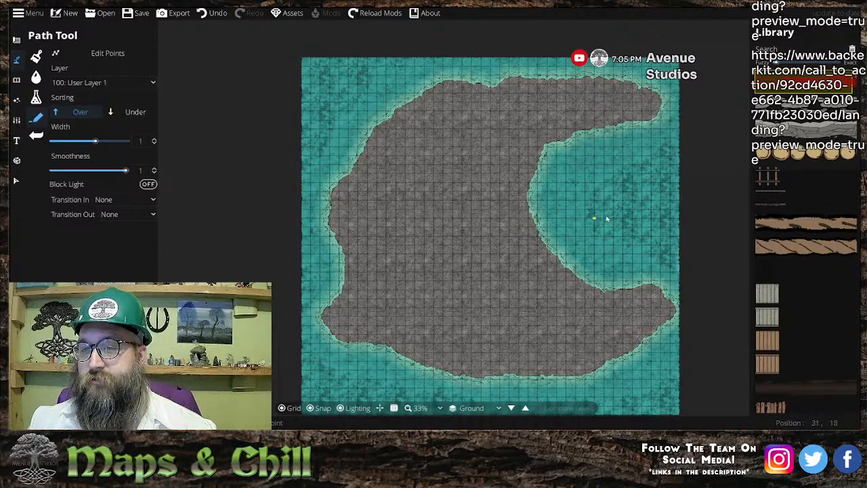
scroll(581, 217, "up", 4)
scroll(474, 232, "down", 4)
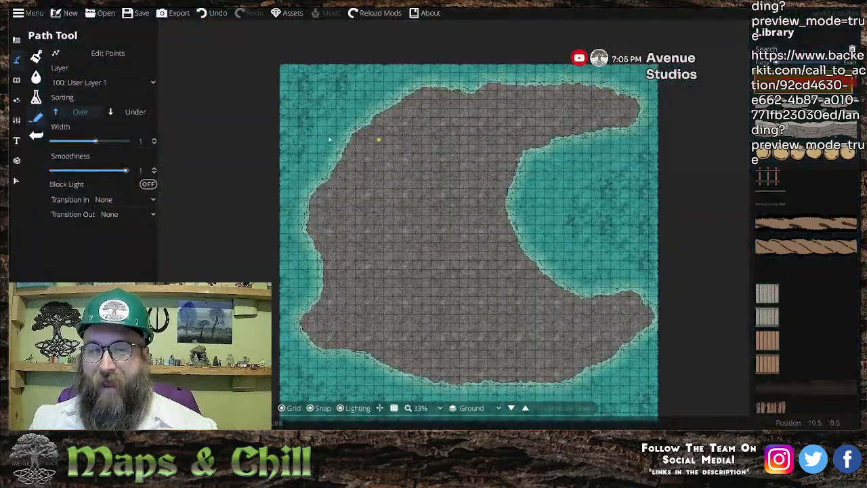
left_click(811, 48)
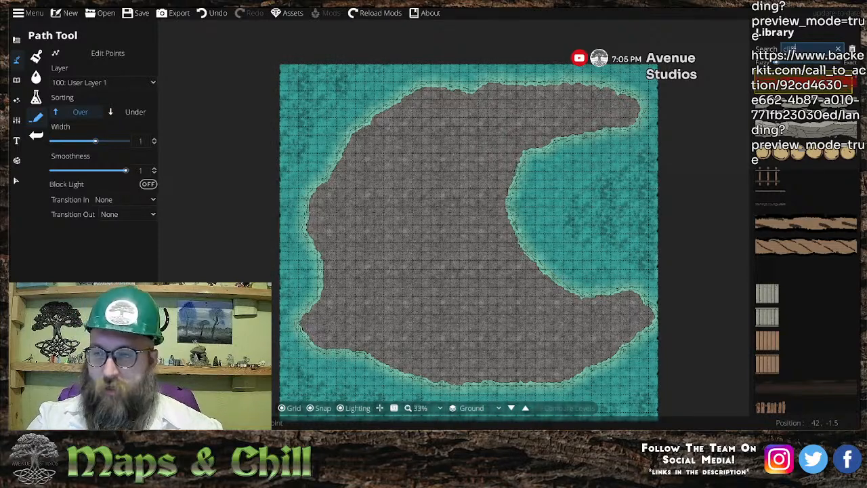
mouse_move(823, 305)
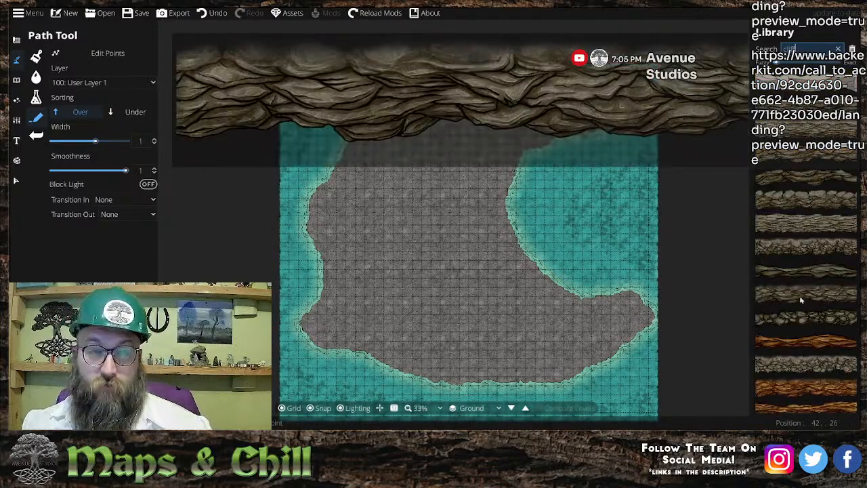
mouse_move(759, 228)
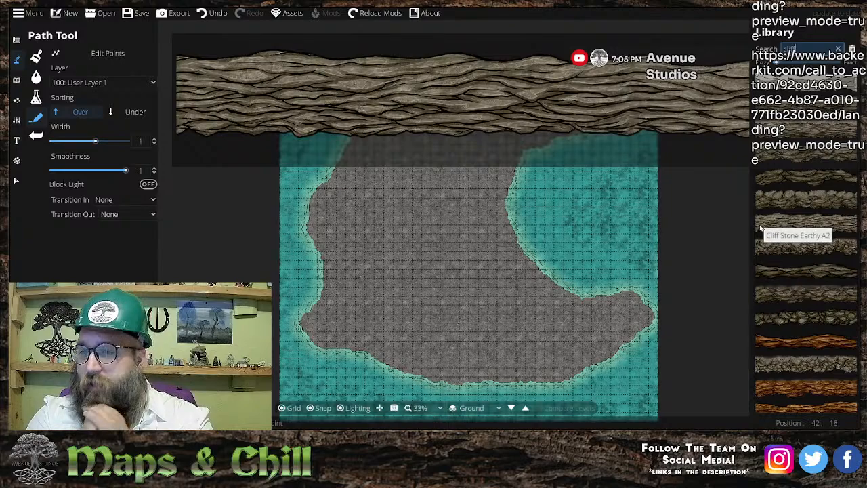
- Try starting a cliff path at the notch in the bay's southern shoreline, and undo it
scroll(542, 290, "up", 3)
left_click_drag(676, 323, 508, 183)
scroll(509, 184, "up", 1)
scroll(508, 184, "down", 1)
left_click_drag(632, 217, 428, 149)
left_click_drag(427, 198, 475, 218)
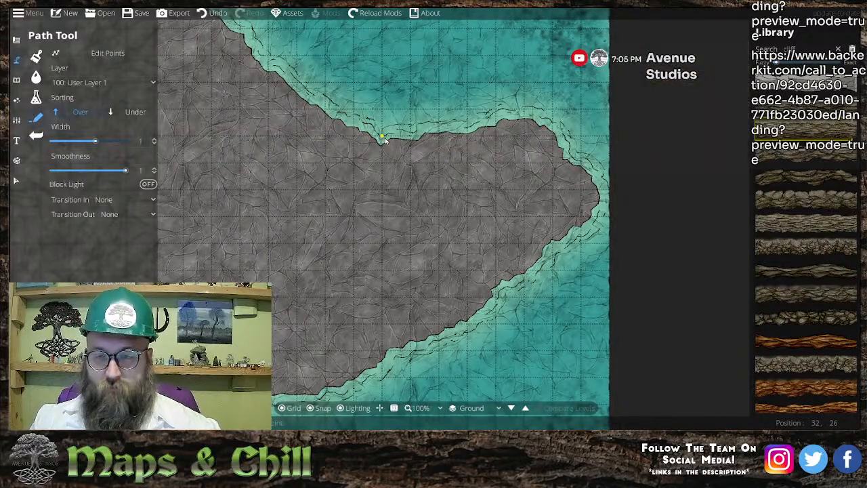
left_click(210, 14)
- Turn off grid snapping and choose the Cliff Stone Earthy C3 path texture for the bay's northern corner
left_click_drag(460, 234, 479, 212)
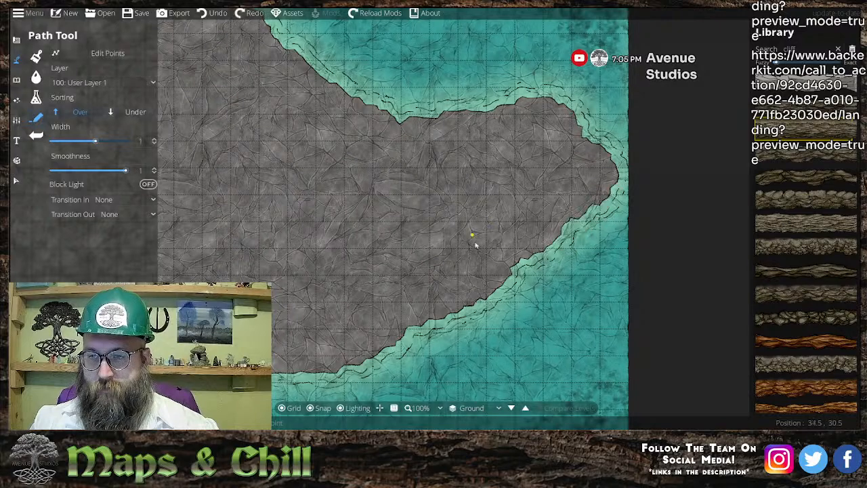
left_click_drag(484, 242, 599, 204)
left_click_drag(282, 264, 420, 326)
mouse_move(420, 241)
left_mouse_down()
mouse_move(386, 379)
mouse_move(417, 252)
left_mouse_up()
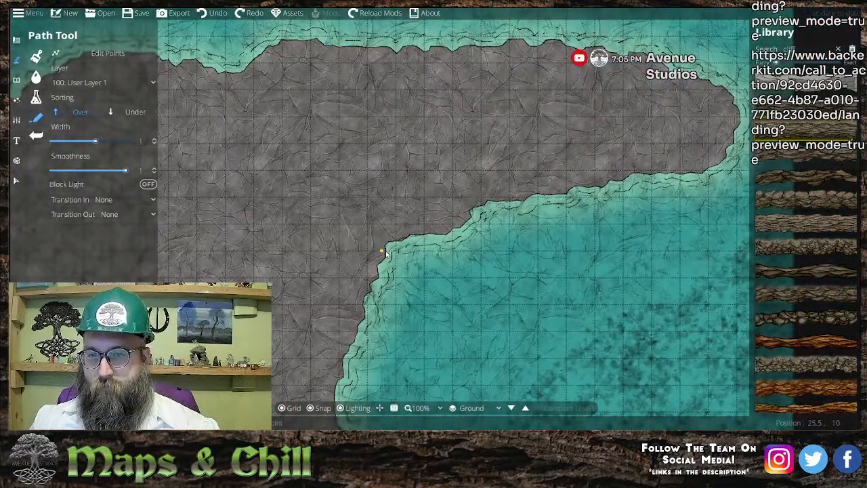
left_click(388, 251)
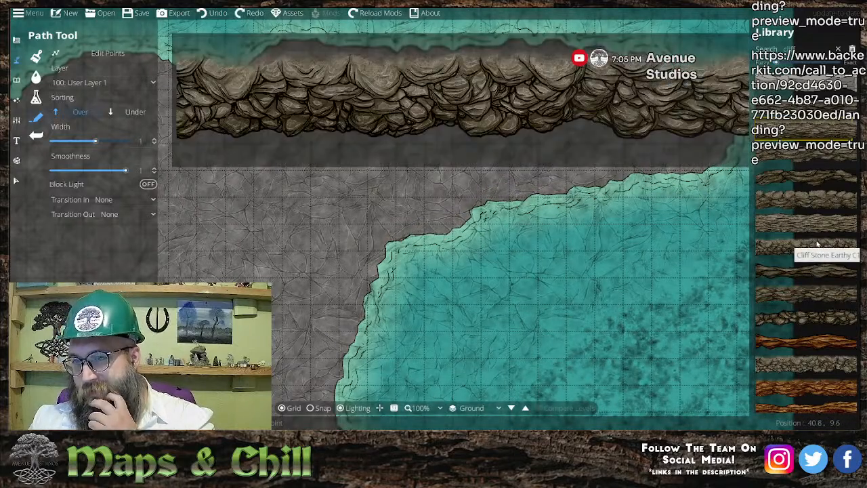
scroll(806, 251, "down", 3)
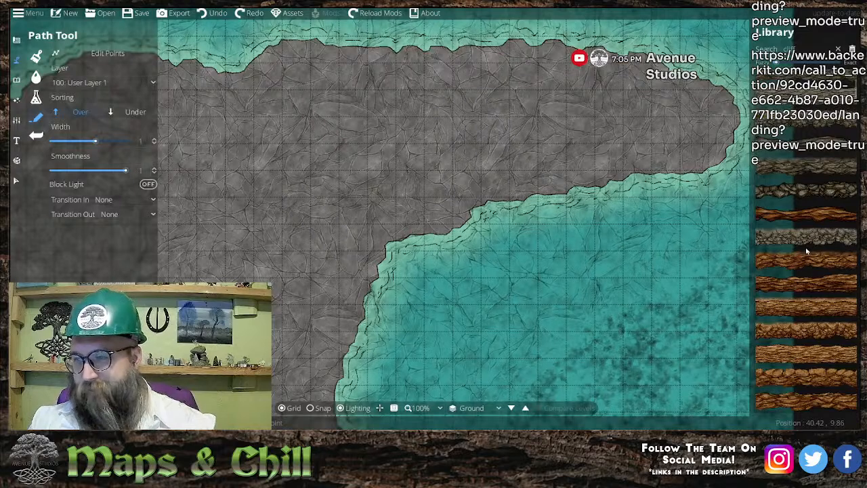
scroll(806, 251, "down", 5)
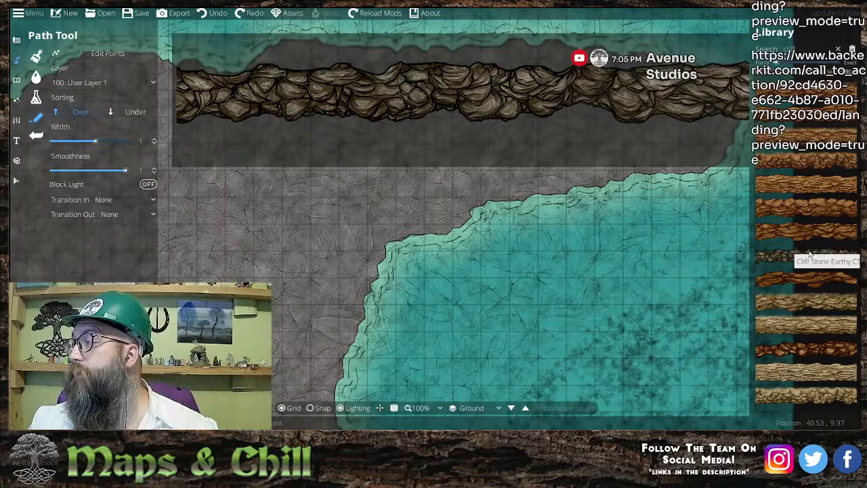
left_click(809, 253)
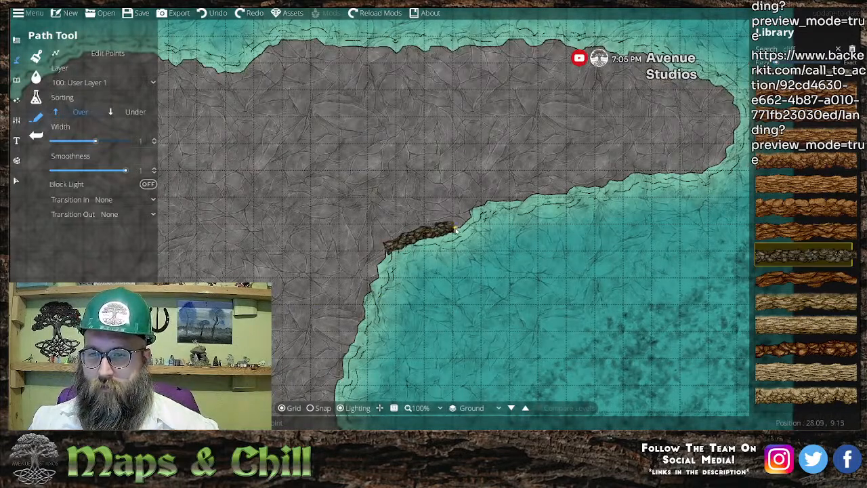
- Try to draw the cliff path from the bay's northern corner around the headland to the west coast, and undo it
mouse_move(636, 184)
left_mouse_down()
mouse_move(704, 171)
mouse_move(736, 144)
mouse_move(743, 109)
mouse_move(723, 80)
mouse_move(620, 50)
mouse_move(543, 61)
mouse_move(619, 107)
mouse_move(611, 94)
mouse_move(539, 109)
mouse_move(346, 94)
mouse_move(288, 137)
mouse_move(369, 134)
mouse_move(254, 100)
mouse_move(215, 125)
mouse_move(372, 98)
mouse_move(299, 142)
mouse_move(266, 192)
mouse_move(433, 109)
mouse_move(408, 108)
mouse_move(381, 145)
mouse_move(348, 167)
mouse_move(315, 220)
left_mouse_up()
mouse_move(302, 298)
left_mouse_down()
mouse_move(378, 207)
mouse_move(400, 157)
left_mouse_up()
right_click(400, 157)
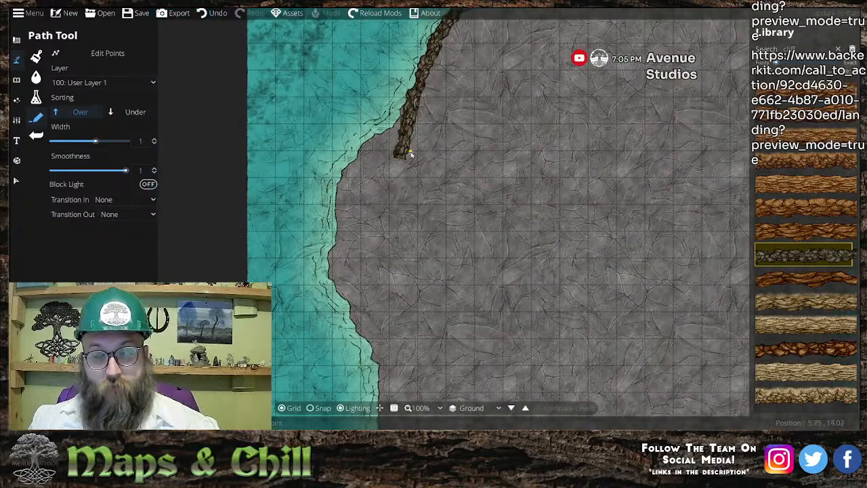
key("ctrl+z")
- Draw a Cliff Stone Earthy C3 path from the bay's northern corner around the northeastern headland and along the northern coast
left_click_drag(639, 182, 155, 74)
left_click_drag(665, 95, 528, 420)
mouse_move(338, 277)
left_mouse_down()
mouse_move(409, 263)
mouse_move(454, 235)
mouse_move(685, 193)
mouse_move(693, 133)
mouse_move(653, 105)
mouse_move(615, 105)
mouse_move(575, 77)
mouse_move(484, 80)
left_mouse_up()
left_click(484, 79)
left_click(427, 85)
left_click(338, 81)
left_click_drag(339, 82, 557, 78)
left_click_drag(485, 62, 440, 79)
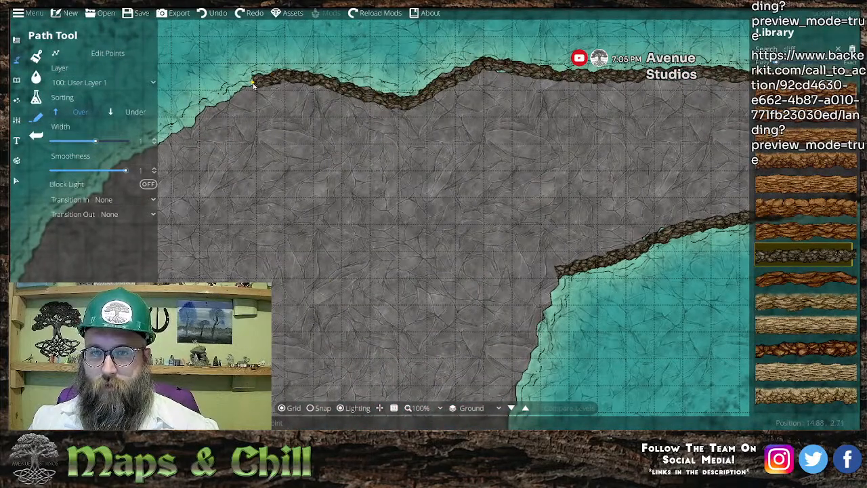
- Continue the cliff path along the island's northwestern shoreline down to the west coast
left_click_drag(252, 84, 513, 59)
left_click(487, 82)
left_click(452, 101)
left_click(410, 131)
left_click(349, 167)
mouse_move(310, 201)
left_mouse_down()
mouse_move(391, 146)
mouse_move(438, 117)
left_mouse_up()
left_click(431, 127)
left_click(406, 175)
left_click(397, 202)
left_click(358, 256)
left_click(326, 277)
- Extend the cliff path down the island's western shoreline to the inlet above the southwestern headland
left_click_drag(363, 321, 378, 148)
left_click(313, 166)
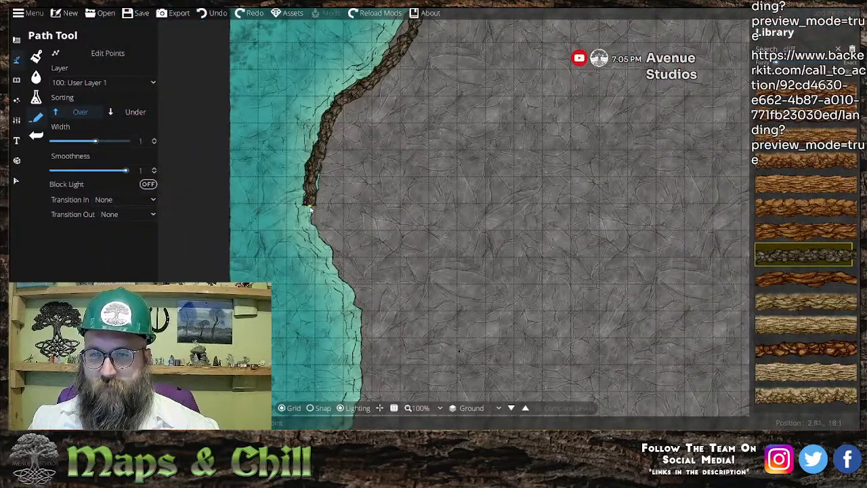
left_click(310, 207)
left_click(330, 252)
left_click(357, 305)
left_click_drag(368, 360, 368, 161)
left_click(350, 155)
left_click(358, 212)
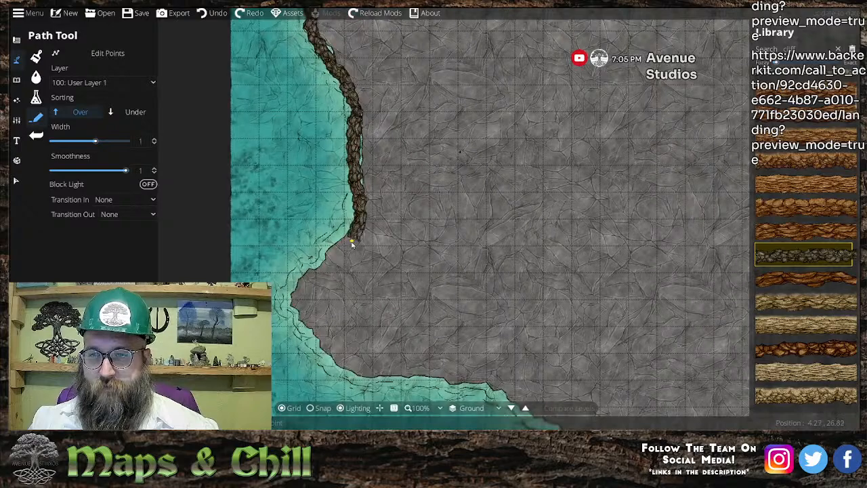
- Trace the cliff path around the southwestern headland to the start of the southern coast
left_click(346, 240)
left_click(309, 269)
left_click(292, 298)
left_click(321, 343)
left_click(383, 374)
left_click(453, 381)
- Continue the cliff path eastward along the island's southern shoreline
left_click_drag(458, 325, 295, 107)
left_click(349, 170)
left_click(375, 205)
left_click(431, 230)
left_click(493, 245)
left_click(600, 266)
left_click_drag(718, 237, 393, 199)
left_click(380, 218)
left_click(480, 213)
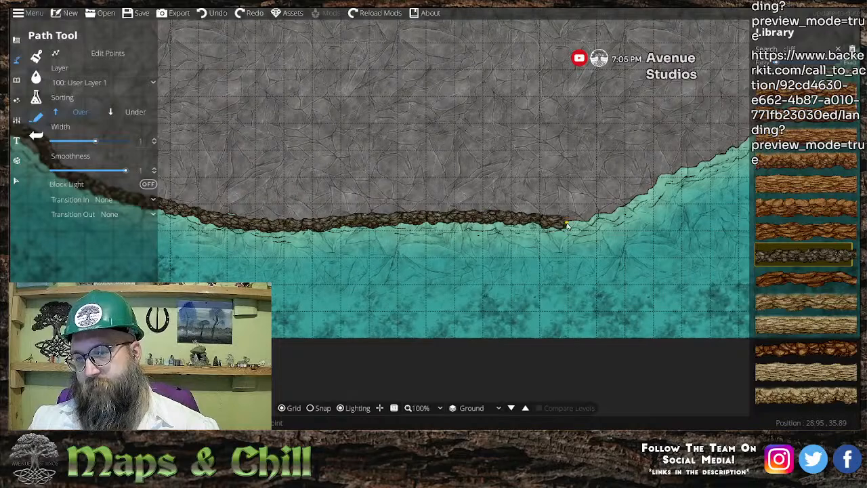
left_click(567, 226)
- Carry the cliff path up the southeastern shoreline to the tip of the southeastern headland
left_click_drag(611, 196, 231, 207)
left_click(331, 174)
left_click(442, 98)
left_click_drag(444, 100, 410, 252)
left_click(459, 193)
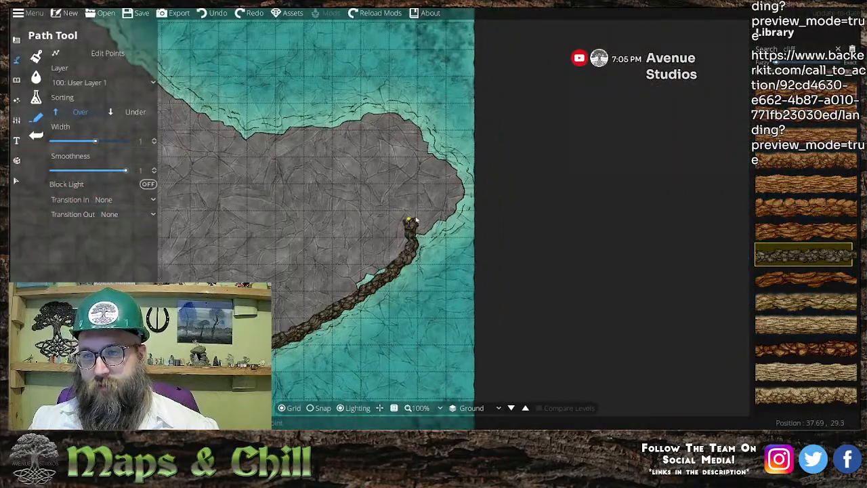
- Wrap the cliff path around the southeastern headland and along the southern shore of the eastern bay
left_click(401, 120)
left_click(291, 108)
left_click(220, 122)
scroll(220, 122, "up", 2)
left_click_drag(311, 229, 409, 308)
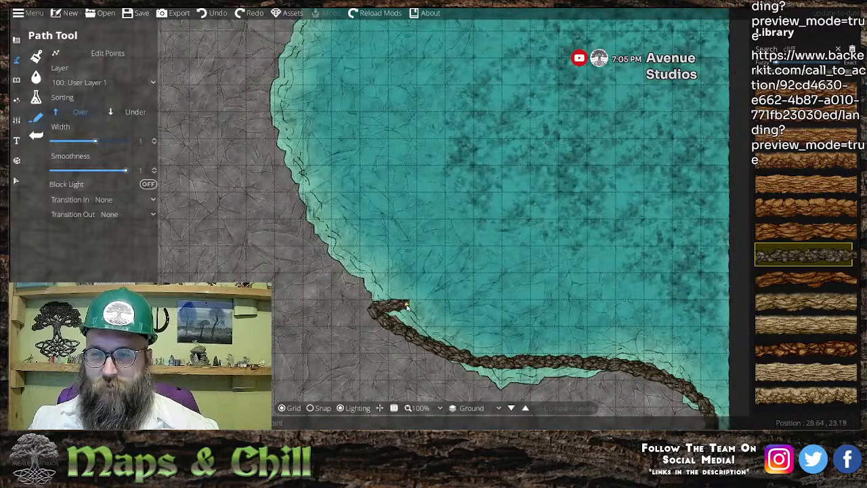
- Try the Shrink option for the cliff path's Transition Out, and return it to None
left_click_drag(330, 333, 170, 254)
left_click(129, 214)
left_click(122, 253)
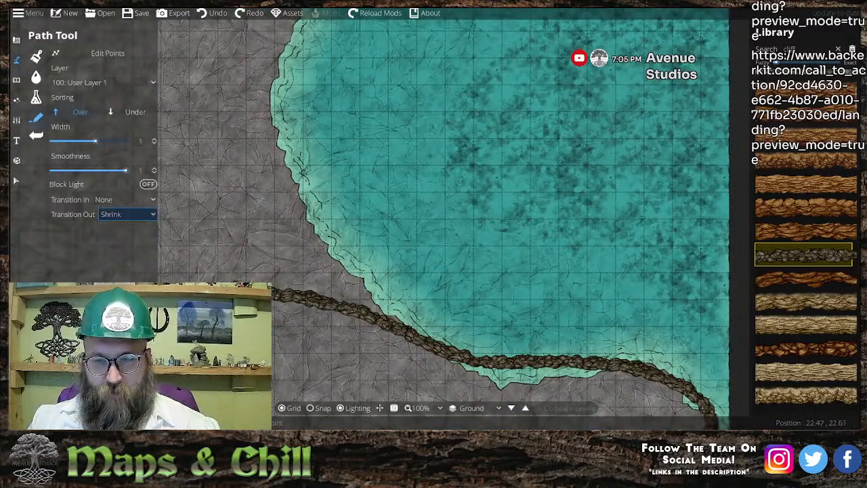
left_click(127, 214)
left_click(124, 230)
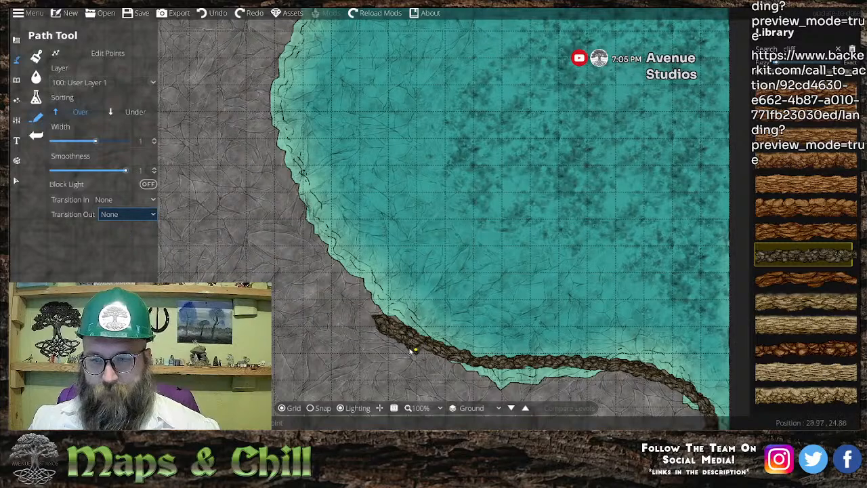
- End the cliff path at a point inland, west of the bay's southern shore
left_click(298, 300)
right_click(298, 303)
left_click_drag(382, 21, 399, 209)
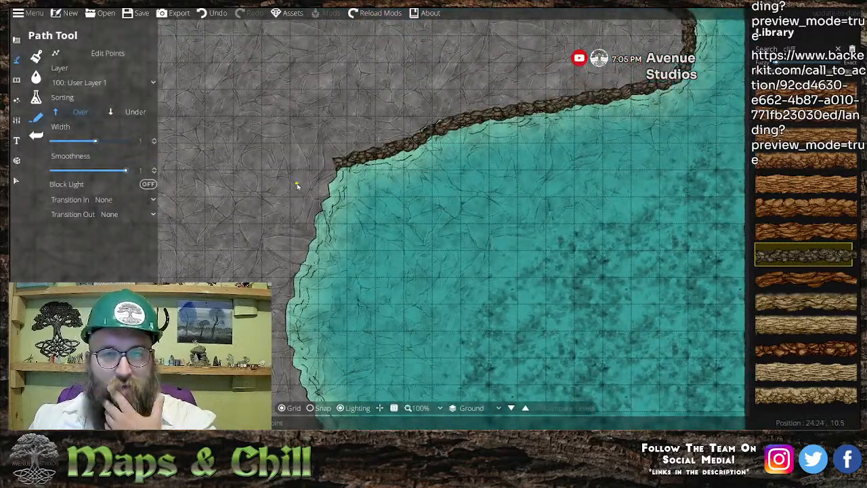
- Select the finished cliff path and look over its editable properties
left_click(17, 180)
left_click(418, 153)
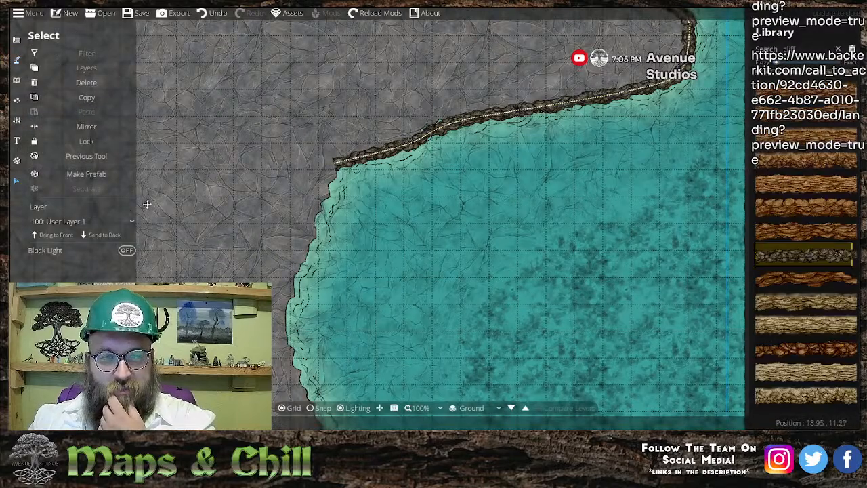
left_click(16, 60)
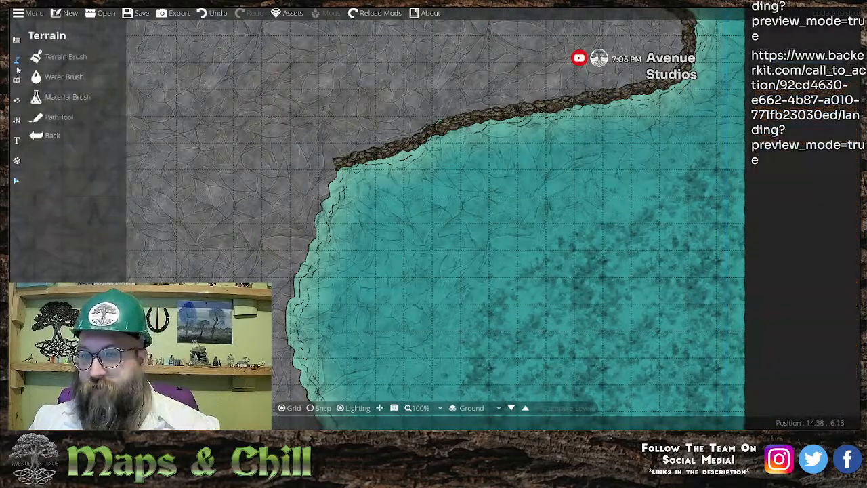
- Enable Edit Points in the Path Tool and set Transition In to Grow and Transition Out to Shrink
left_click(38, 97)
left_click(59, 117)
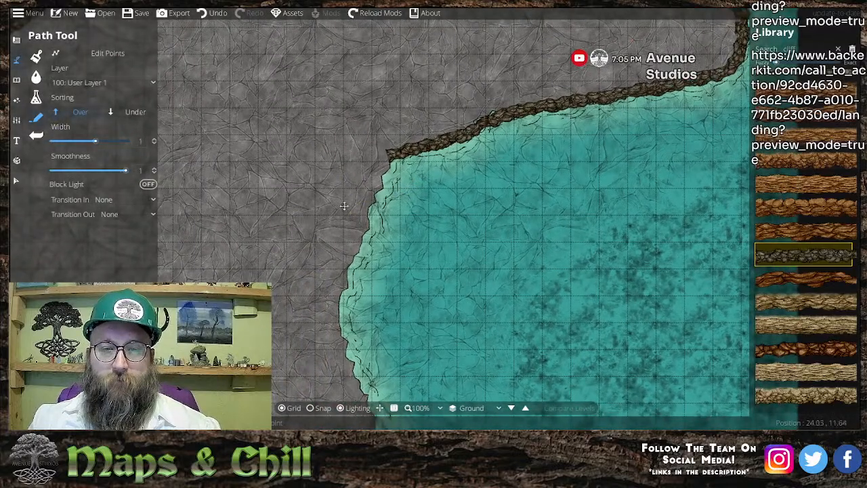
left_click(102, 53)
left_click(112, 201)
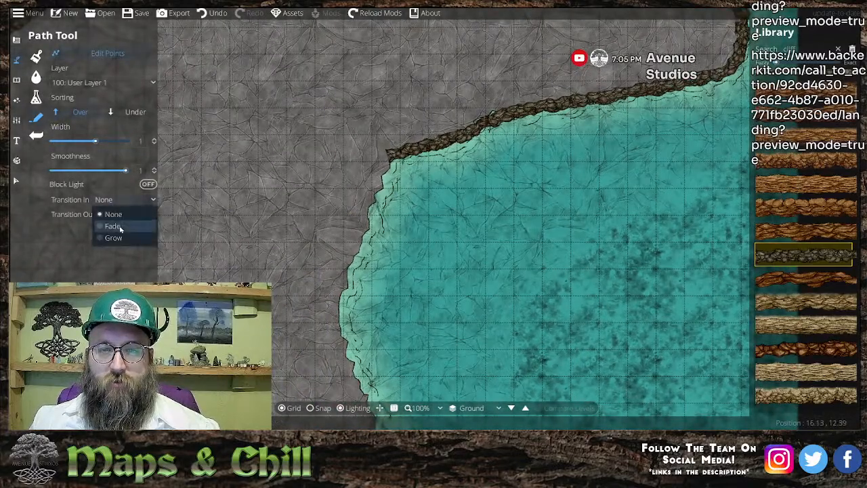
left_click(114, 238)
left_click(122, 200)
left_click(122, 238)
left_click(126, 214)
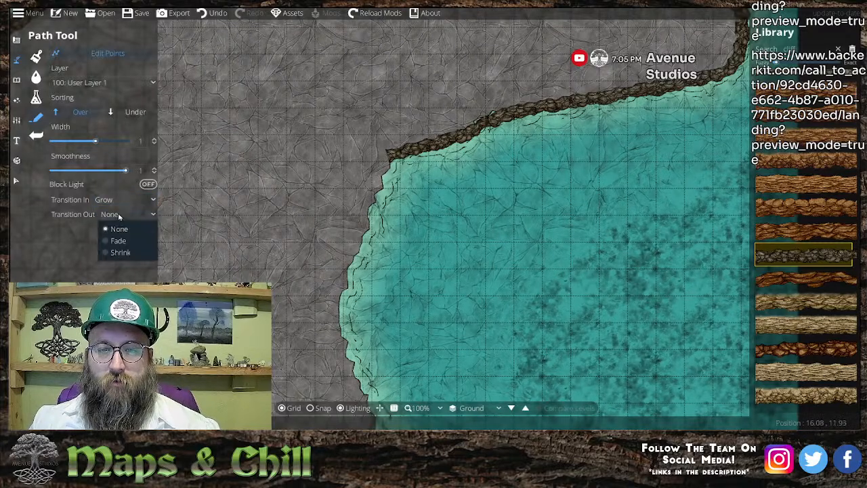
left_click(115, 250)
- Move the cliff path's endpoint at the bay's northern corner slightly southwest along the shore
left_click(366, 183)
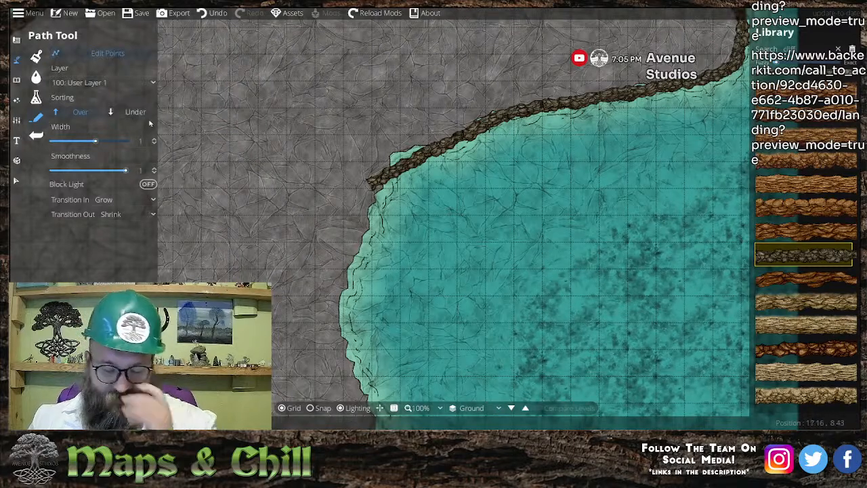
- Undo the endpoint move and the cliff path itself
key("ctrl+z")
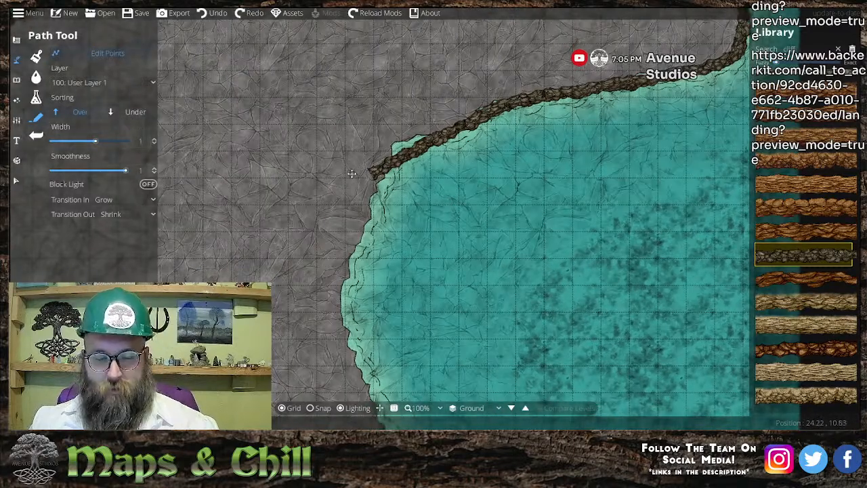
key("ctrl+z")
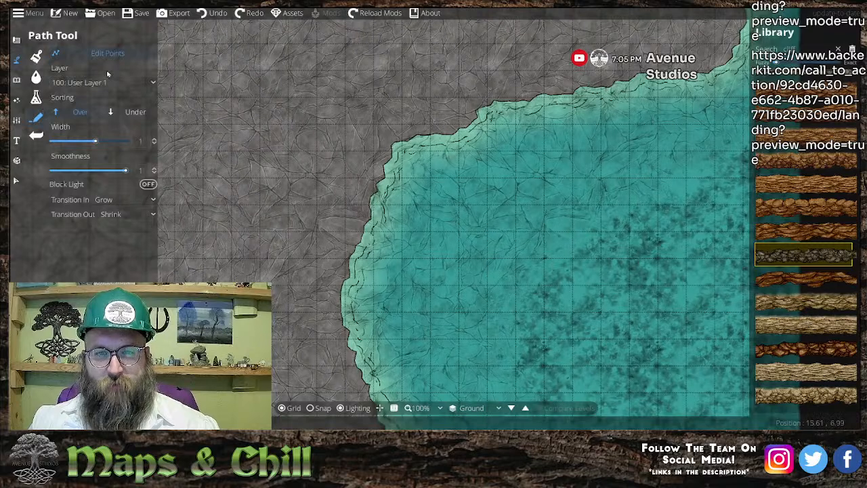
- Start a new cliff path on the bay's northern shore and trace it around the northeastern headland, then along the northern and western coasts
left_click_drag(241, 151, 221, 200)
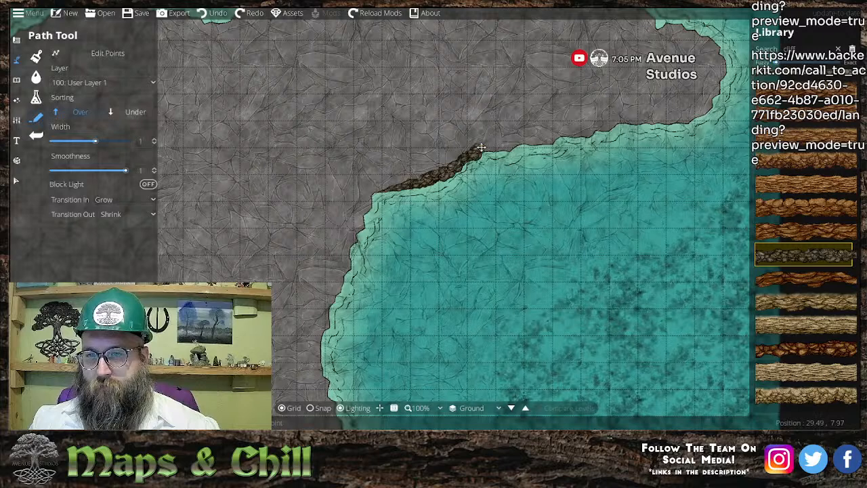
left_click(548, 143)
mouse_move(610, 159)
left_mouse_down()
mouse_move(590, 188)
mouse_move(512, 231)
left_mouse_up()
mouse_move(541, 205)
left_mouse_down()
mouse_move(622, 181)
mouse_move(628, 135)
mouse_move(601, 110)
mouse_move(520, 88)
left_mouse_up()
left_click_drag(455, 80, 578, 77)
mouse_move(320, 78)
left_mouse_down()
mouse_move(692, 71)
mouse_move(454, 76)
mouse_move(363, 147)
mouse_move(613, 58)
mouse_move(524, 116)
mouse_move(461, 230)
mouse_move(495, 129)
mouse_move(464, 158)
mouse_move(414, 329)
mouse_move(398, 150)
left_mouse_up()
left_click(408, 329)
left_click(465, 257)
left_click_drag(709, 352, 361, 220)
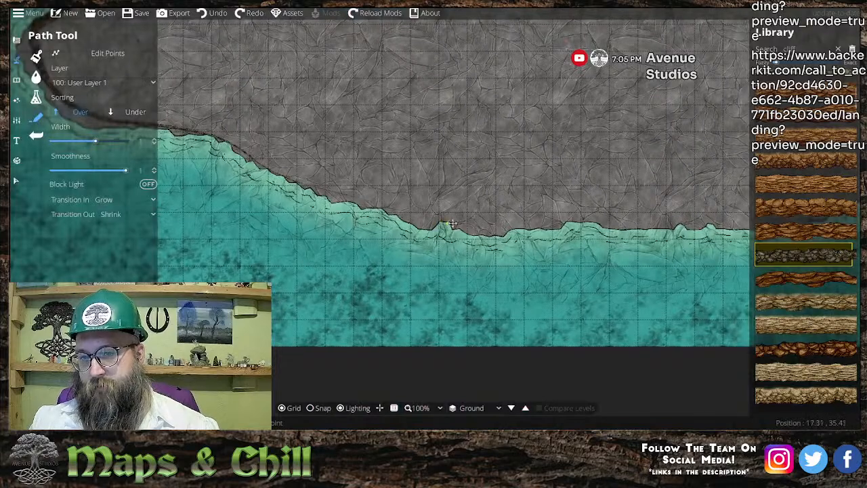
- Continue the cliff path along the southern coast, around the southeastern headland, and end it on the bay's southwestern shore
left_click_drag(718, 212, 214, 213)
left_click(344, 201)
left_click_drag(561, 35, 528, 198)
left_click(528, 198)
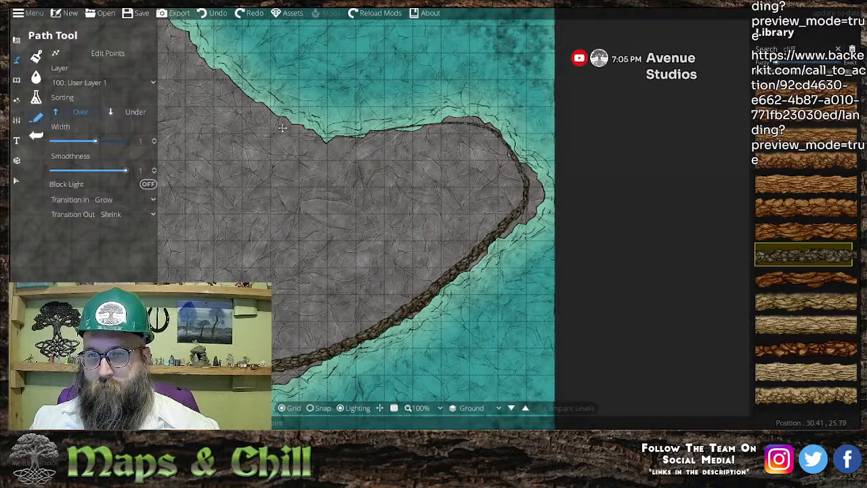
left_click_drag(210, 70, 397, 195)
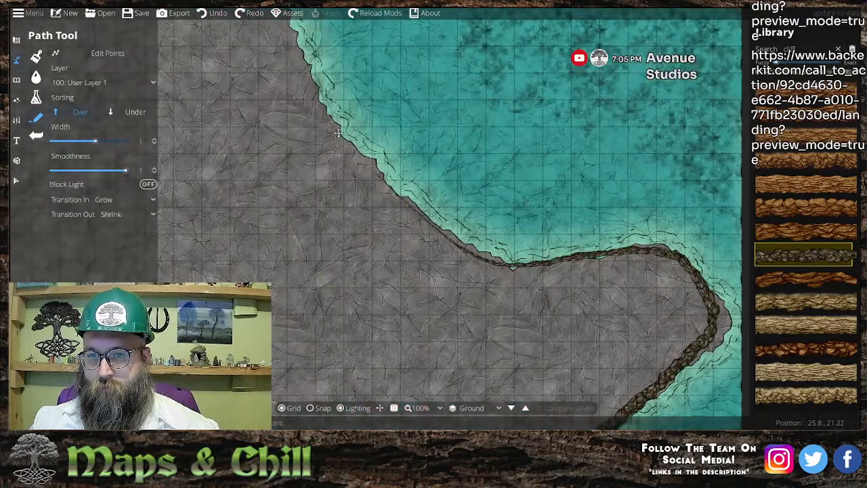
left_click_drag(338, 133, 400, 211)
left_click_drag(353, 110, 308, 114)
right_click(287, 209)
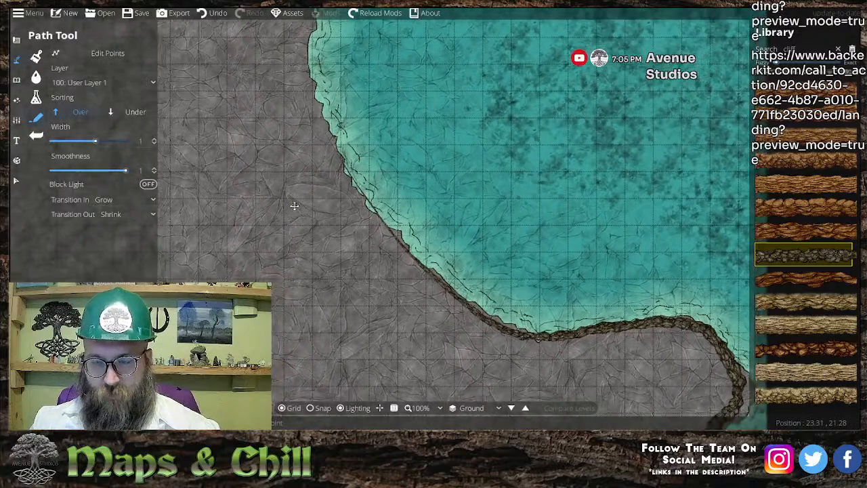
- Enable Edit Points and adjust the points near the cliff path's end on the bay's southwestern shore
scroll(288, 208, "up", 1)
left_click(325, 129)
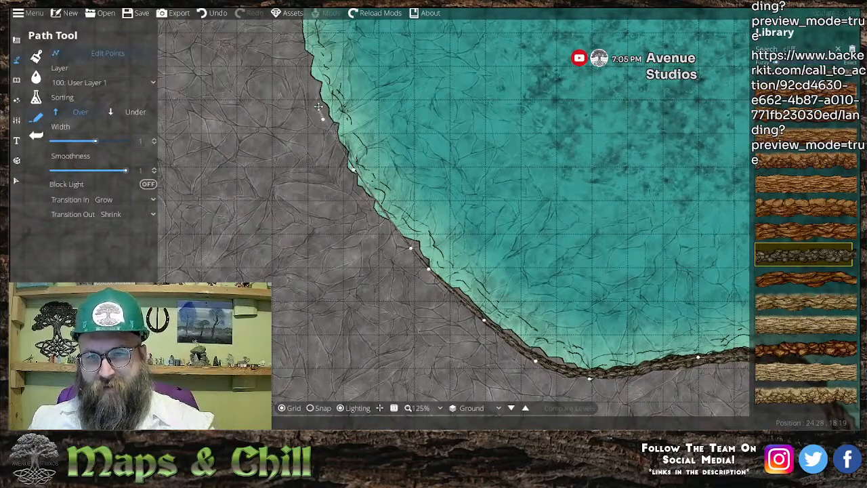
left_click_drag(421, 282, 381, 244)
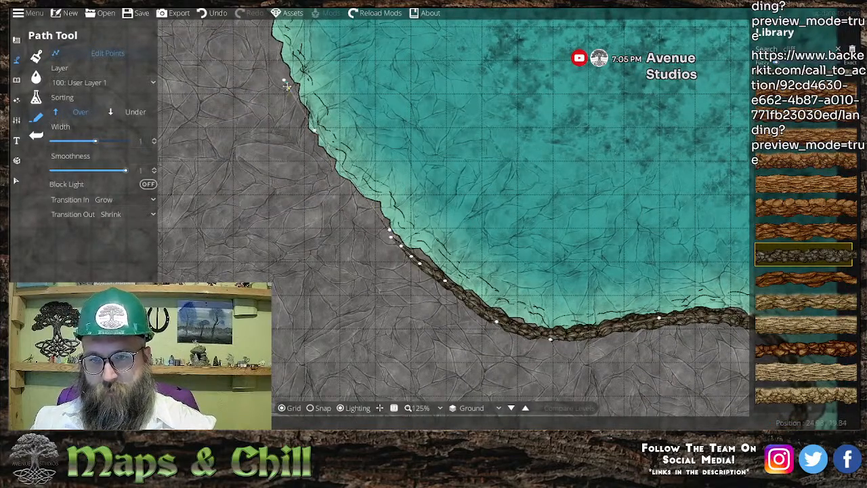
left_click_drag(371, 269, 357, 243)
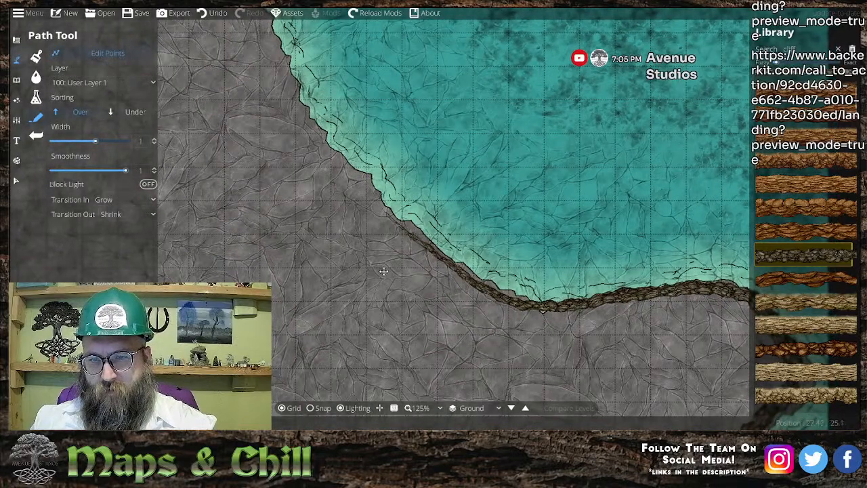
- Refine the points at the cliff path's tapered end so it extends farther along the bay's shoreline
scroll(415, 272, "up", 3)
scroll(444, 291, "up", 2)
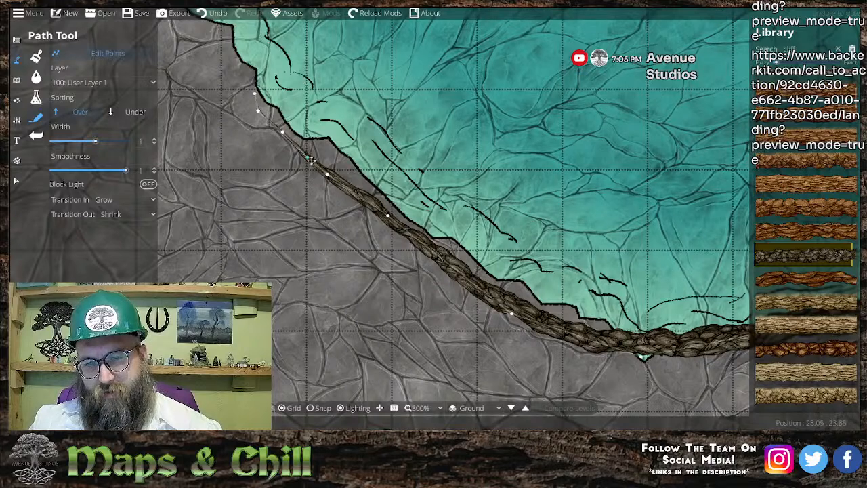
right_click(335, 183)
right_click(286, 137)
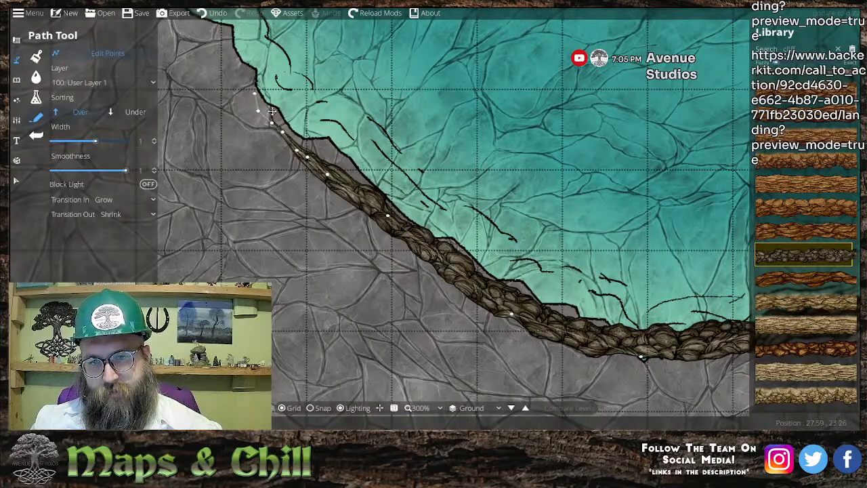
key("Down")
key("Right")
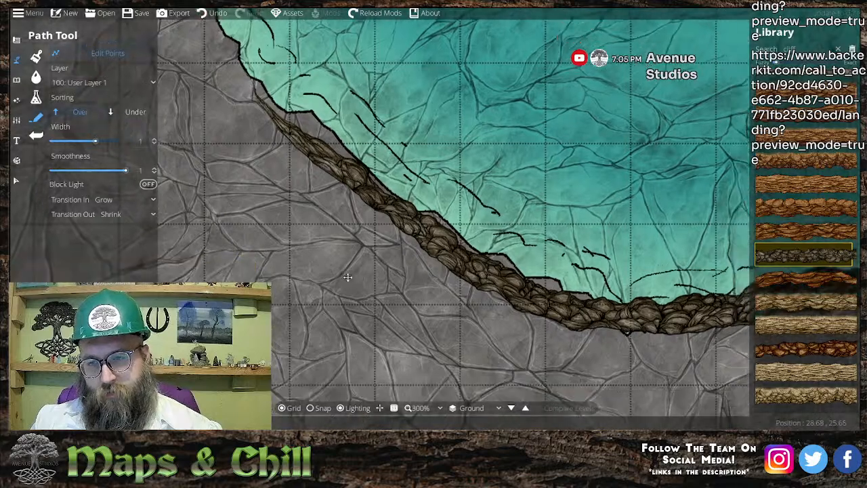
- Move and add points along the bay's southern shore so the cliff covers the rock edge at the waterline
left_click_drag(319, 155, 331, 147)
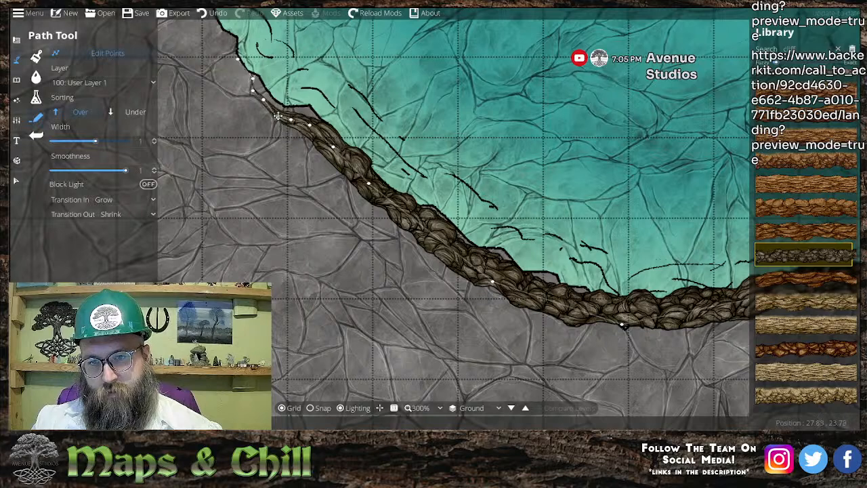
key("Down")
key("Right")
left_click(400, 213)
left_click(506, 266)
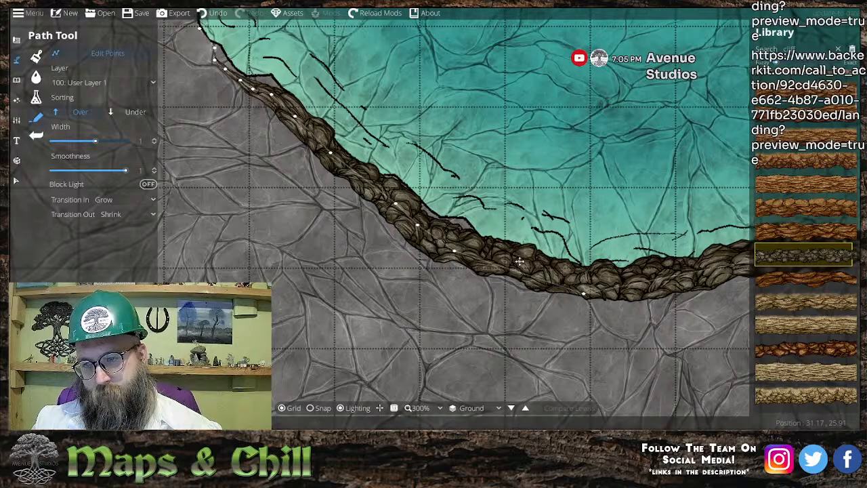
- Shift the cliff path outward at the southeastern headland's tip, closer to the waterline
left_click_drag(455, 126, 346, 166)
scroll(475, 176, "down", 2)
scroll(345, 166, "down", 1)
left_click_drag(580, 210, 388, 179)
left_click_drag(367, 280, 474, 247)
mouse_move(419, 236)
left_mouse_down()
mouse_move(432, 221)
mouse_move(405, 240)
left_mouse_up()
scroll(517, 190, "up", 3)
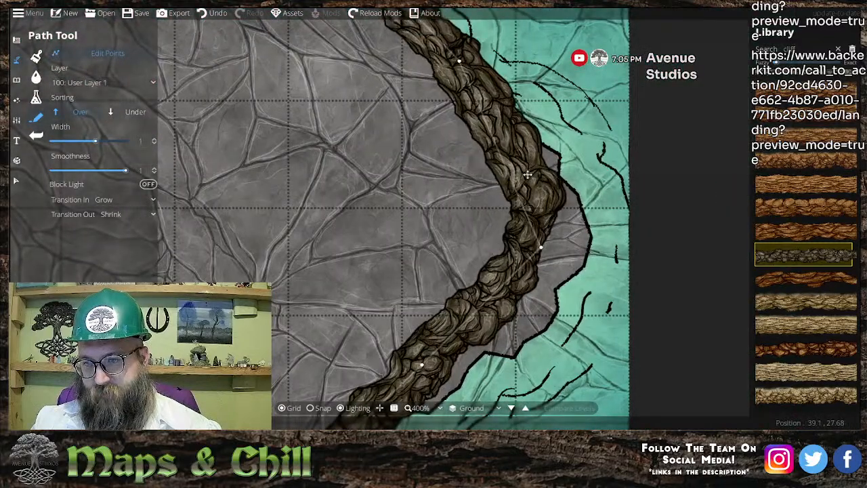
left_click_drag(540, 248, 563, 253)
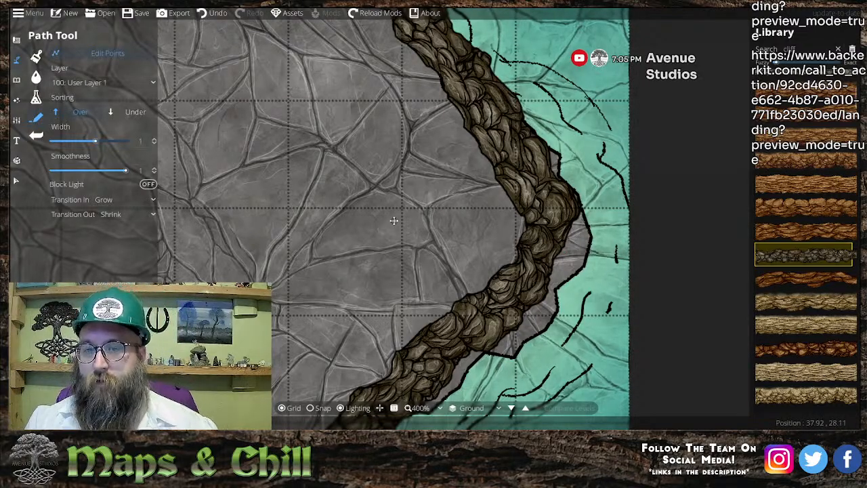
- Reposition and add points at the cliff path's start on the bay's northern shore so it begins at the shoreline's jagged corner
scroll(395, 220, "down", 5)
left_click_drag(394, 221, 559, 271)
left_click_drag(264, 81, 470, 275)
left_click_drag(407, 81, 474, 366)
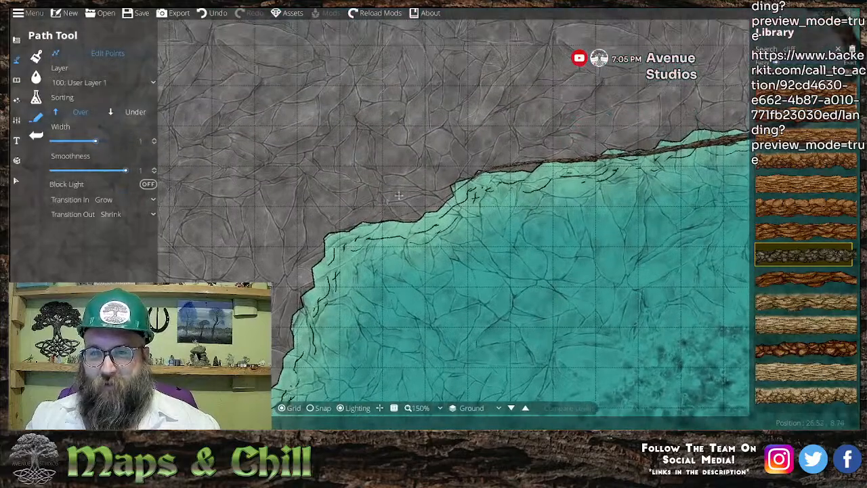
scroll(524, 203, "up", 3)
left_click_drag(524, 202, 437, 262)
left_click_drag(507, 324, 700, 240)
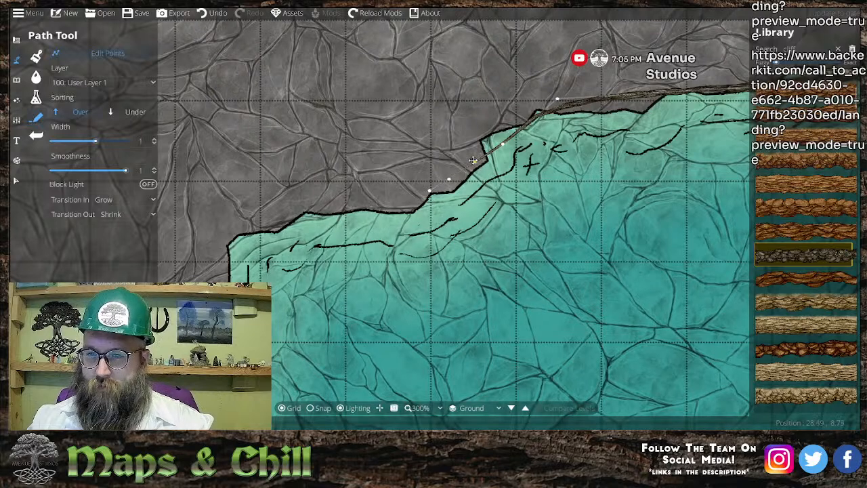
left_click_drag(461, 174, 496, 138)
left_click_drag(444, 172, 453, 202)
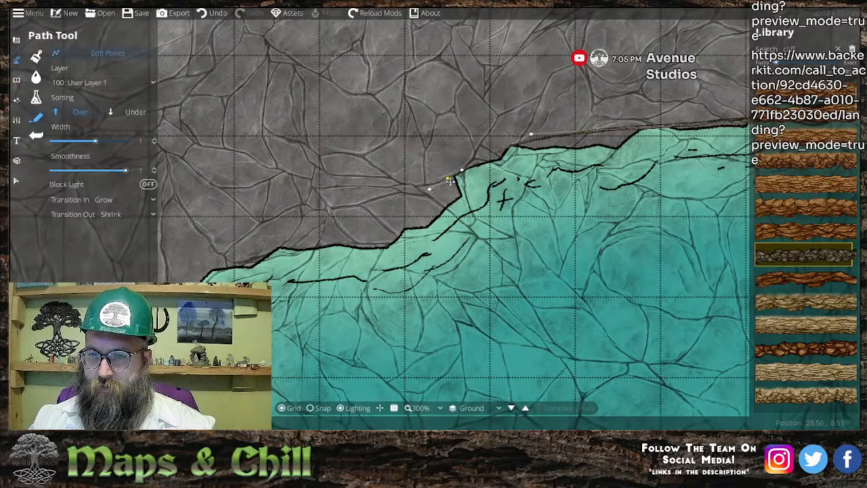
left_click(453, 176)
left_click(462, 169)
left_click(475, 166)
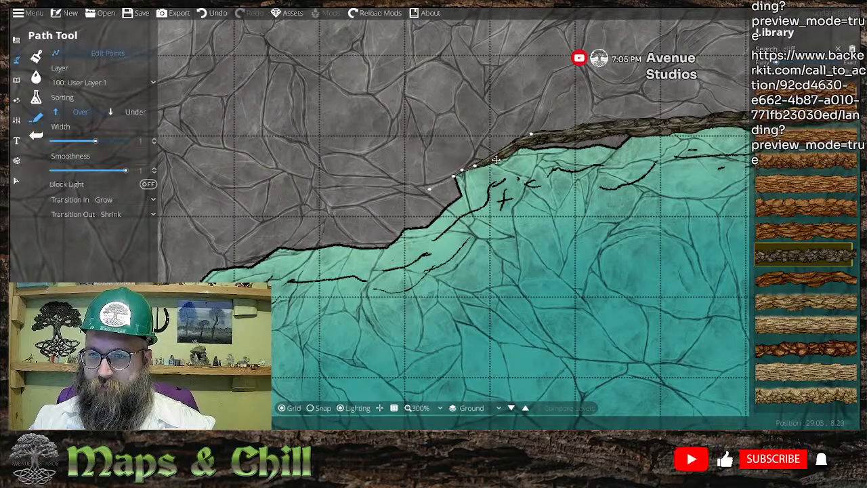
- Reshape the cliff path farther east along the bay's northern shore so it follows the waterline
left_click_drag(738, 240, 507, 275)
left_click_drag(602, 237, 564, 252)
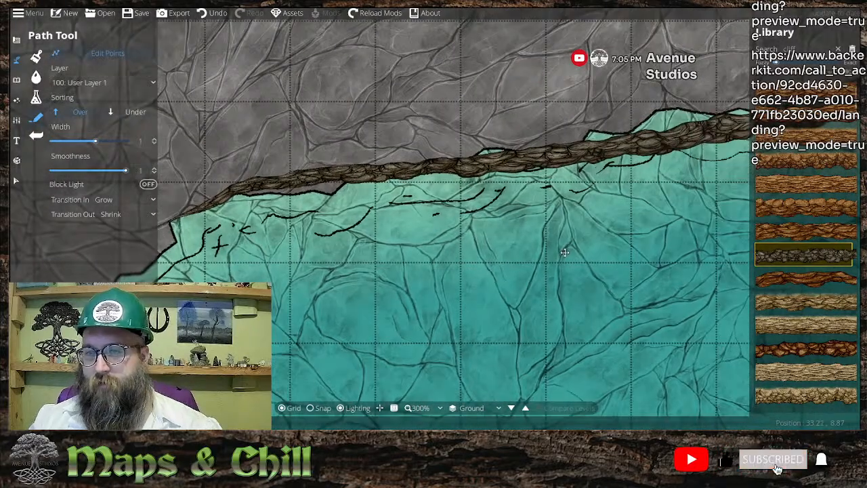
left_click(509, 148)
left_click(512, 148)
left_click_drag(495, 165, 477, 159)
left_click_drag(654, 135, 539, 136)
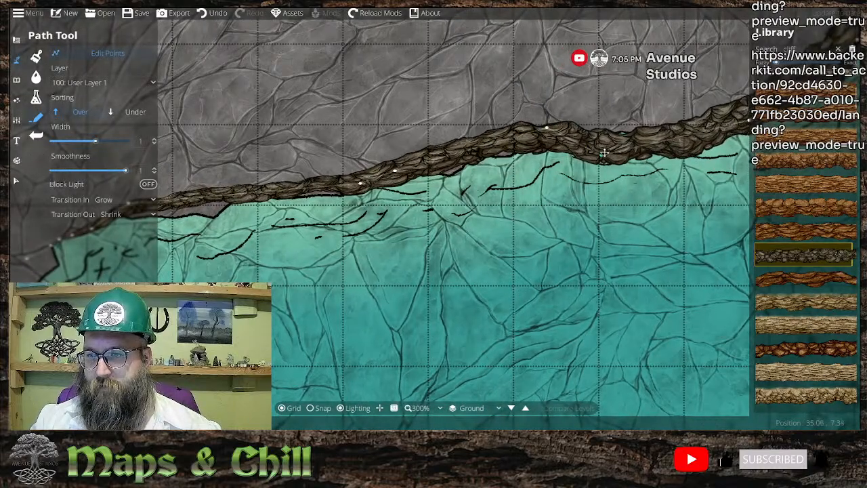
left_click_drag(604, 153, 616, 139)
- Refine the tapered start of the cliff path beside the bay's northern shoreline corner
left_click_drag(159, 252, 552, 225)
scroll(553, 225, "up", 1)
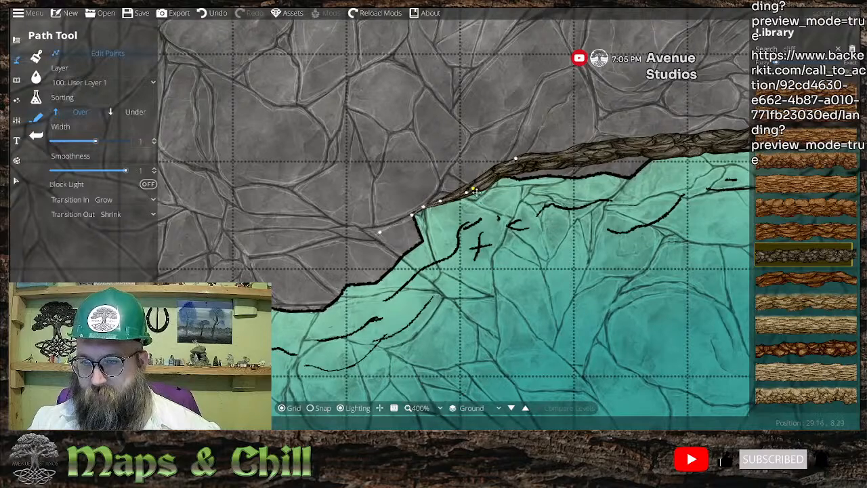
left_click_drag(645, 214, 421, 226)
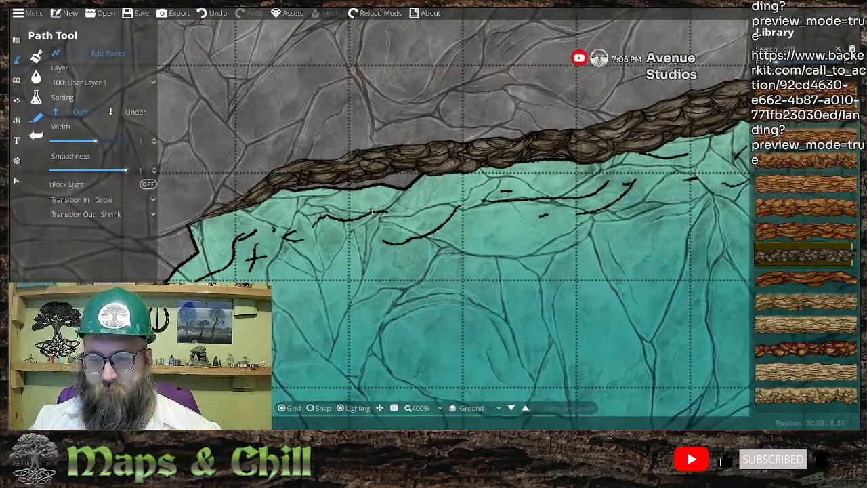
scroll(472, 296, "down", 2)
left_click_drag(472, 296, 460, 230)
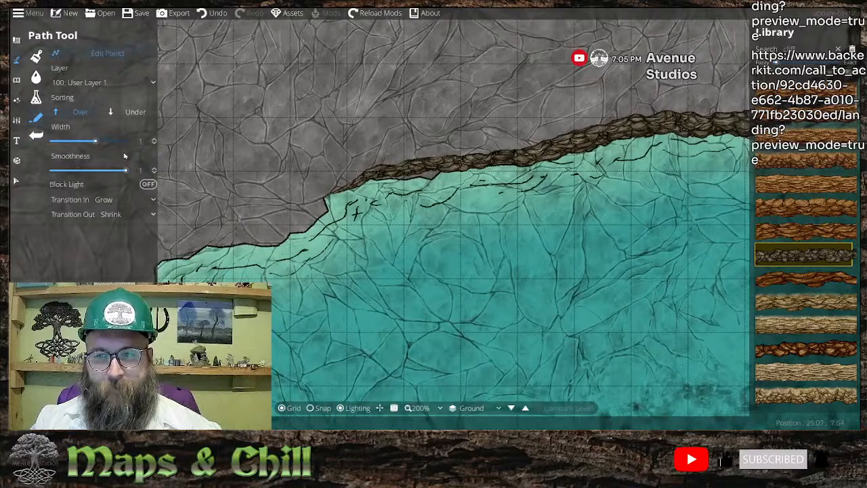
- Paint water over the rock sliver below the northern cliff using the smallest Water Brush, and undo the last stroke
left_click(36, 77)
left_click(58, 70)
scroll(487, 302, "up", 4)
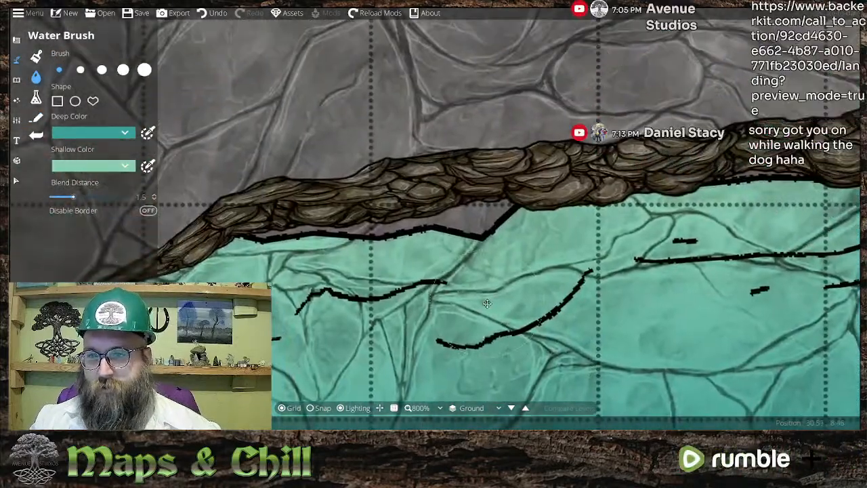
left_click_drag(501, 272, 502, 258)
mouse_move(383, 281)
left_mouse_down()
mouse_move(330, 285)
mouse_move(315, 273)
mouse_move(373, 293)
left_mouse_up()
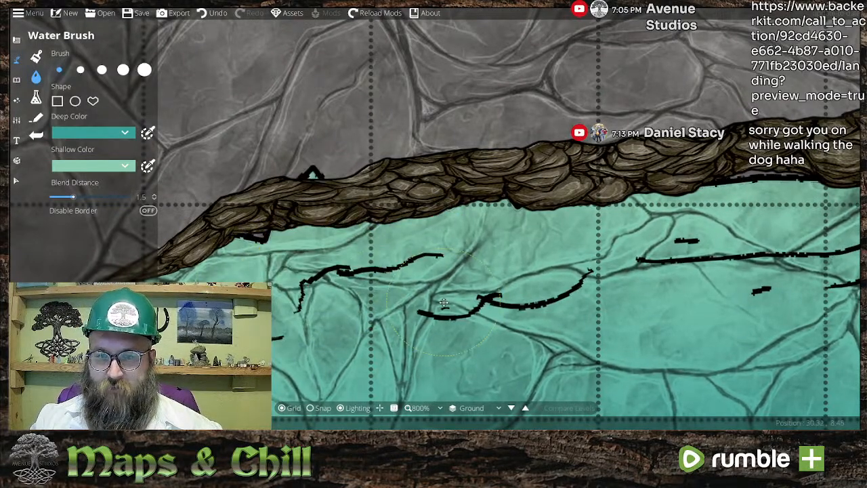
key("ctrl+z")
- Set the Water Brush to the circle shape and fill the rock gaps beneath the cliff along the bay's northern shore
left_click(57, 101)
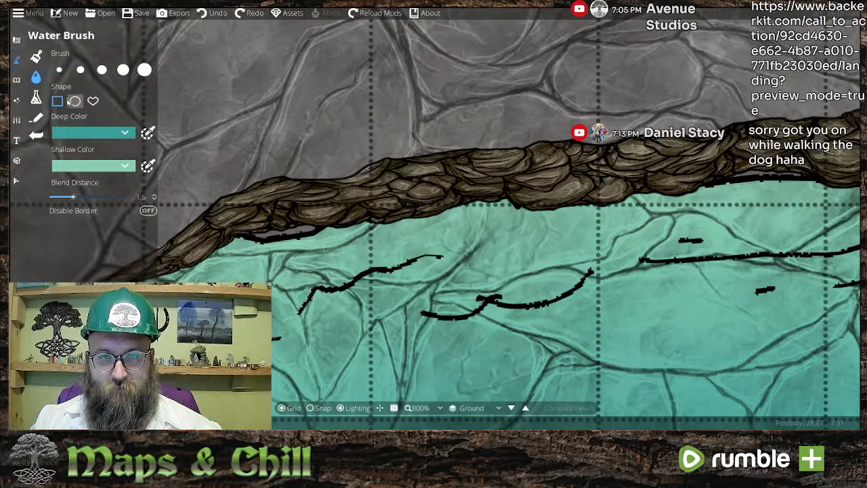
left_click(75, 101)
mouse_move(343, 213)
left_mouse_down()
mouse_move(278, 266)
mouse_move(237, 264)
left_mouse_up()
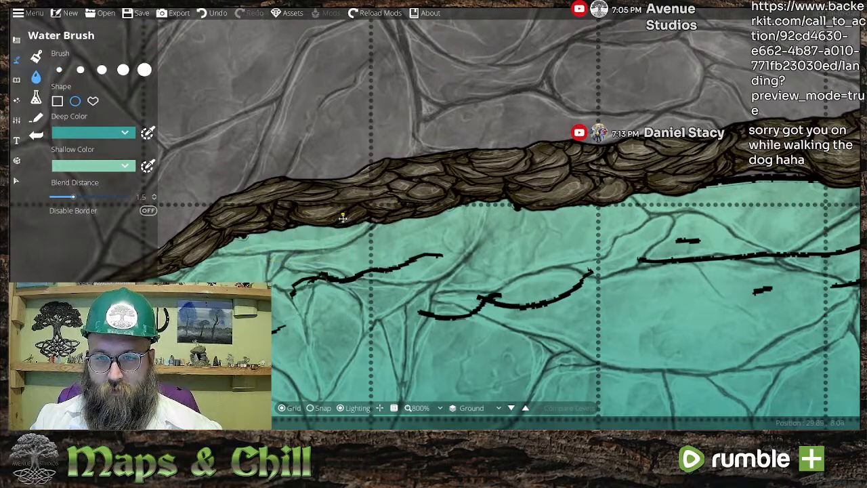
left_click_drag(622, 217, 285, 244)
left_click_drag(847, 206, 362, 291)
mouse_move(279, 313)
left_mouse_down()
mouse_move(364, 265)
mouse_move(385, 281)
mouse_move(440, 242)
left_mouse_up()
left_click_drag(511, 288, 686, 237)
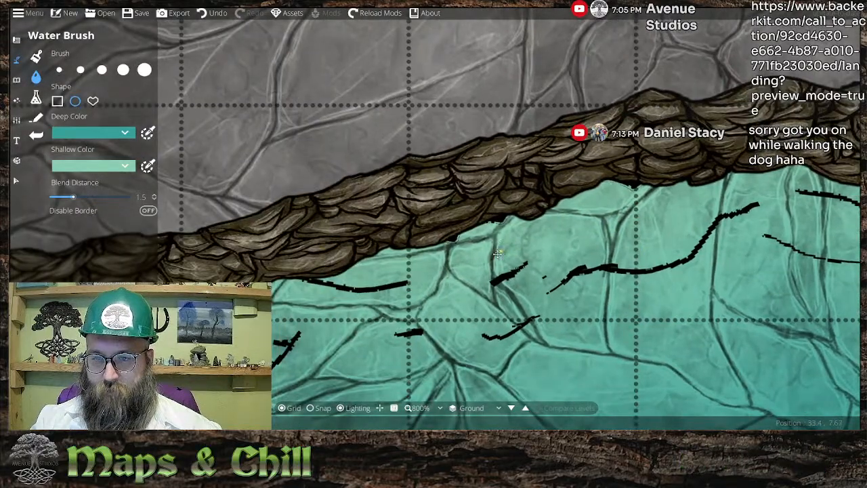
- Fill the remaining rock gaps outside the cliff with water, working east around the northeastern headland
left_click_drag(698, 389, 405, 428)
left_click_drag(381, 250, 304, 259)
mouse_move(600, 287)
left_mouse_down()
mouse_move(407, 283)
mouse_move(534, 223)
left_mouse_up()
left_click_drag(774, 205, 398, 300)
left_click_drag(398, 299, 479, 246)
mouse_move(681, 146)
left_mouse_down()
mouse_move(496, 266)
mouse_move(666, 205)
mouse_move(630, 365)
mouse_move(632, 424)
left_mouse_up()
mouse_move(413, 51)
left_mouse_down()
mouse_move(550, 282)
mouse_move(696, 375)
left_mouse_up()
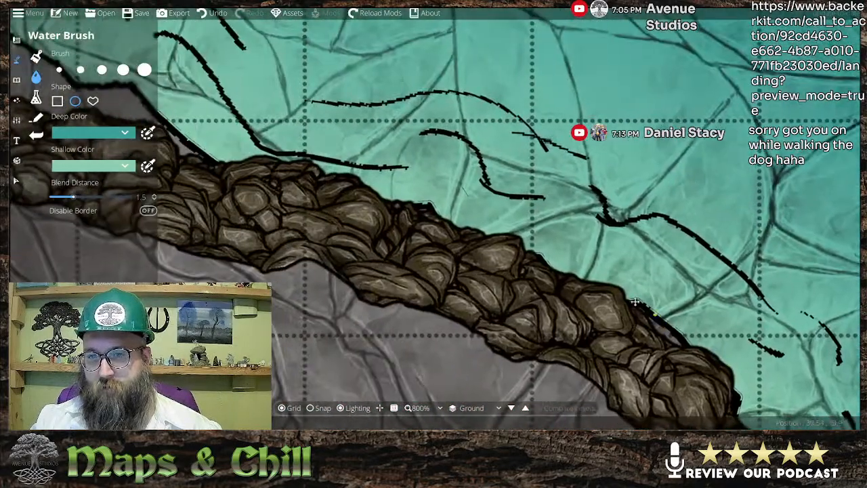
- Cover the rock showing on the seaward side of the northeastern cliff with circular patches of water
left_click_drag(300, 171, 508, 280)
left_click_drag(399, 231, 459, 243)
left_click_drag(516, 203, 449, 257)
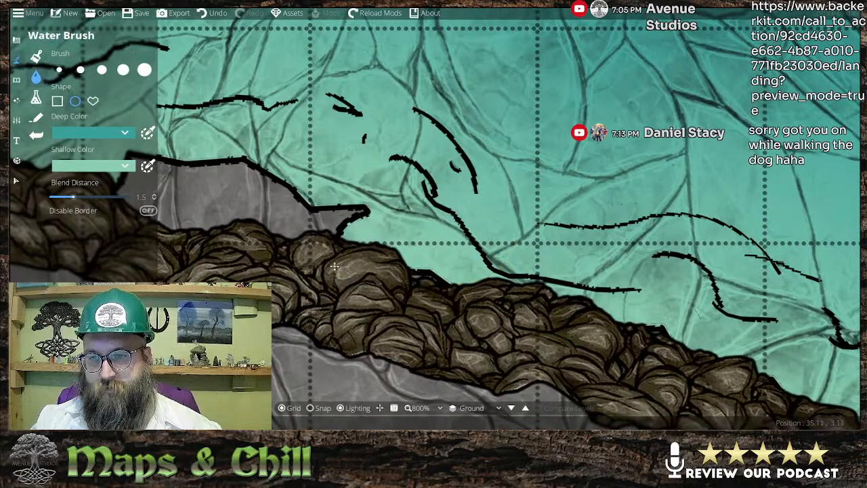
left_click_drag(337, 268, 336, 269)
- Continue filling exposed rock with water along the seaward edge of the northern cliff, heading west
left_click_drag(364, 221, 537, 226)
left_click_drag(278, 135, 659, 268)
left_click_drag(169, 136, 267, 156)
mouse_move(233, 153)
left_mouse_down()
mouse_move(353, 223)
mouse_move(556, 250)
left_mouse_up()
left_click_drag(556, 251, 413, 210)
mouse_move(178, 133)
left_mouse_down()
mouse_move(452, 198)
mouse_move(589, 248)
left_mouse_up()
left_click_drag(399, 156, 486, 241)
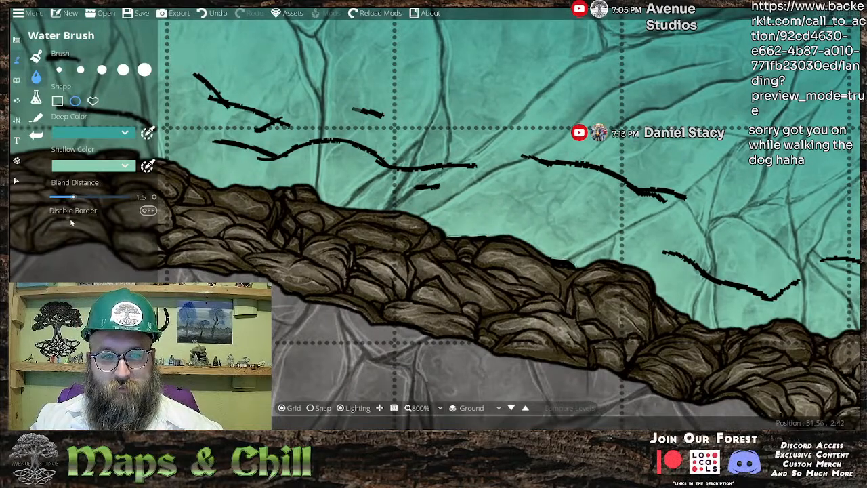
- Turn on Disable Border for the water and follow the cliff west along the northern shore
left_click(148, 211)
left_click_drag(400, 179, 688, 235)
left_click_drag(338, 220, 683, 234)
left_click_drag(255, 240, 788, 177)
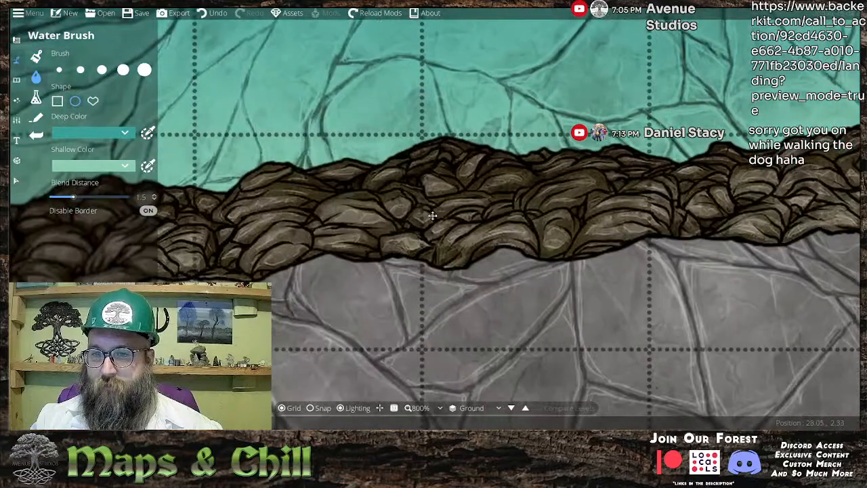
- Fill the rock gaps on the seaward side of the northern cliff with circular patches of water, heading west
left_click_drag(433, 216, 608, 189)
left_click_drag(247, 220, 547, 221)
left_click_drag(284, 224, 674, 215)
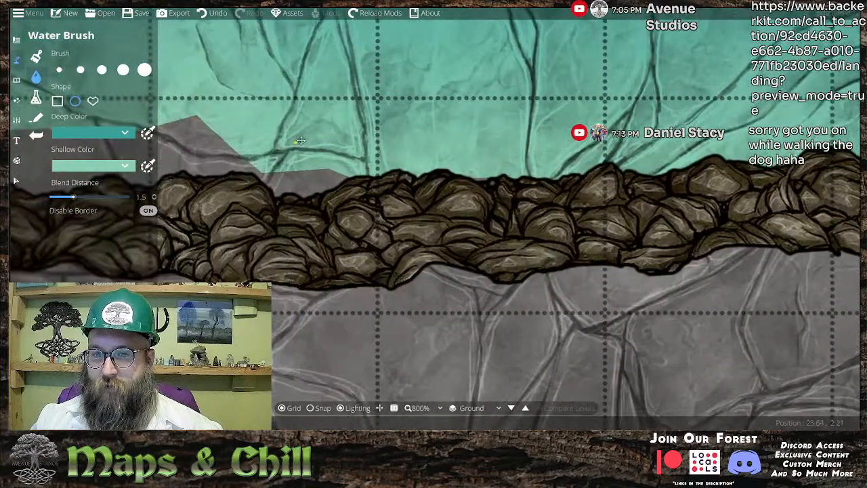
left_click_drag(320, 231, 553, 223)
left_click_drag(385, 203, 562, 200)
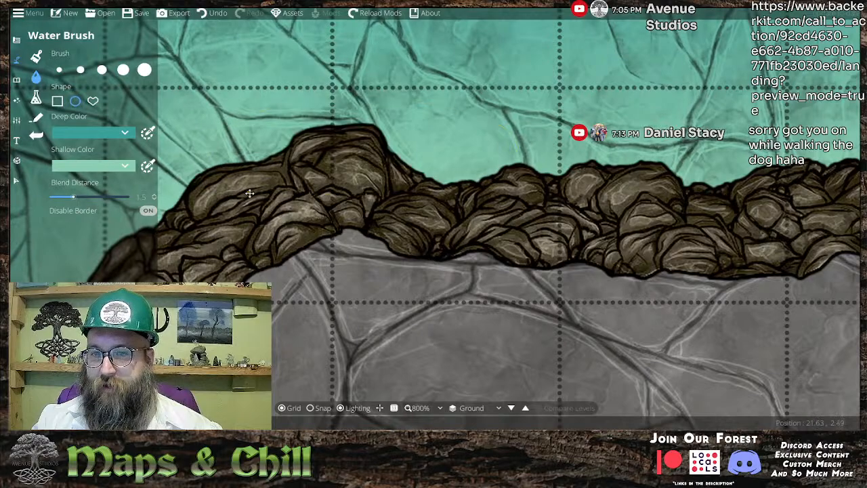
left_click_drag(248, 193, 532, 163)
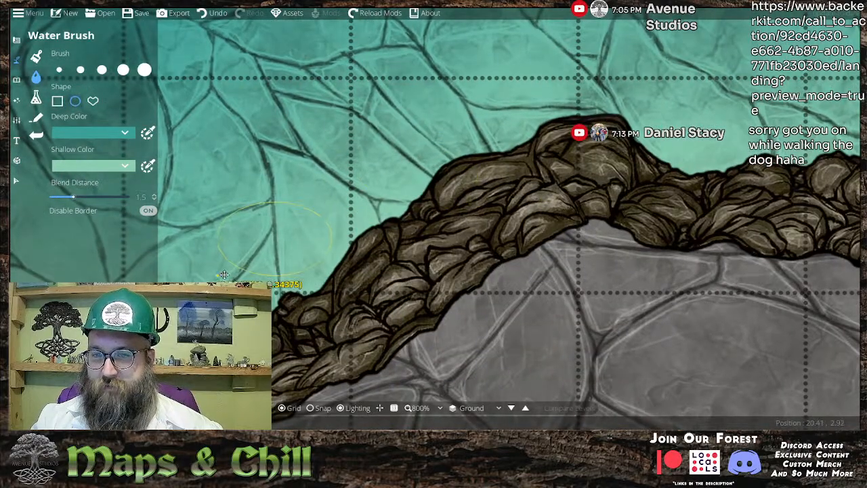
left_click_drag(220, 275, 218, 277)
left_click_drag(221, 275, 482, 177)
left_click_drag(331, 217, 589, 223)
left_click_drag(603, 203, 461, 270)
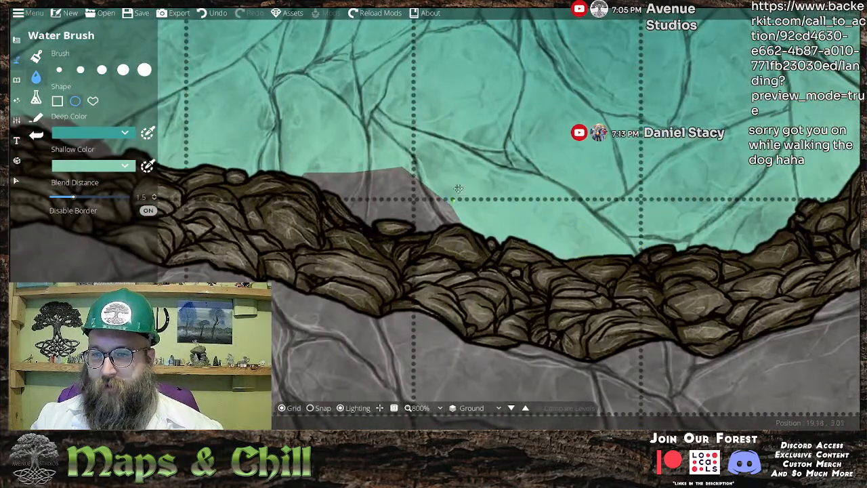
- Cover the exposed rock outside the cliff with water where the northern shore turns toward the southwest
left_click_drag(315, 206, 441, 232)
left_click_drag(223, 190, 563, 269)
left_click_drag(351, 178, 497, 237)
left_click_drag(285, 164, 410, 258)
left_click_drag(303, 217, 600, 235)
left_click_drag(404, 183, 170, 277)
left_click_drag(330, 261, 496, 172)
left_click_drag(329, 240, 408, 281)
left_click_drag(407, 282, 464, 147)
left_click_drag(508, 100, 368, 199)
left_click_drag(334, 249, 332, 251)
left_click_drag(506, 177, 350, 289)
left_click_drag(368, 274, 564, 116)
left_click_drag(441, 158, 615, 51)
left_click_drag(485, 149, 414, 201)
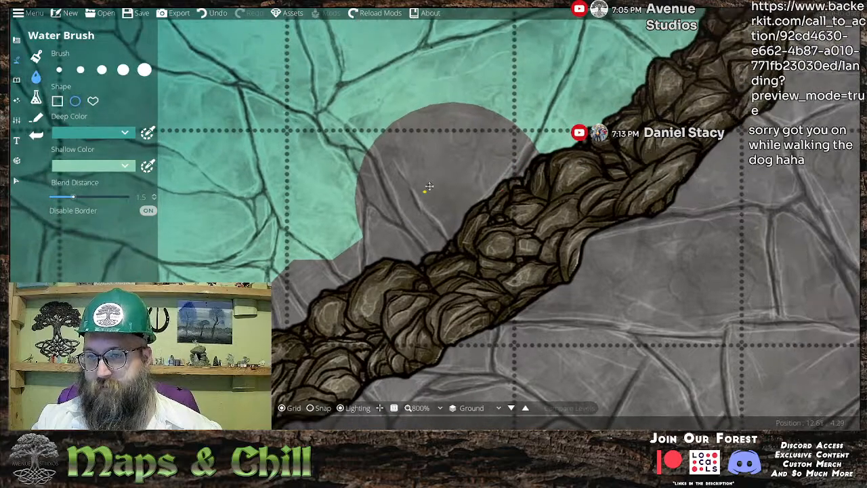
- Extend the water to meet the diagonal northwestern cliff, filling the rock gaps along its outer edge
left_click_drag(443, 172, 595, 96)
left_click_drag(431, 95, 610, 172)
left_click_drag(555, 64, 309, 275)
left_click_drag(431, 233, 597, 103)
left_click_drag(598, 103, 372, 208)
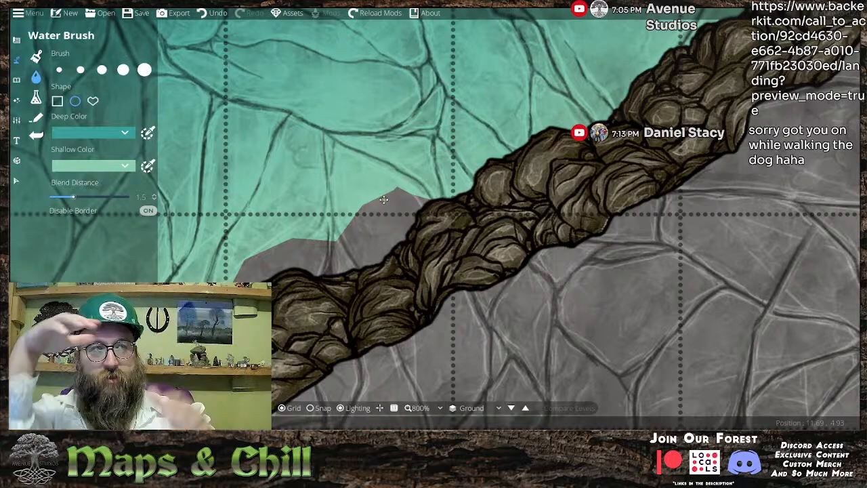
left_click_drag(414, 250, 441, 216)
left_click_drag(490, 85, 306, 232)
left_click_drag(306, 232, 439, 146)
left_click_drag(551, 82, 468, 141)
left_click_drag(521, 61, 488, 111)
left_click_drag(483, 115, 346, 228)
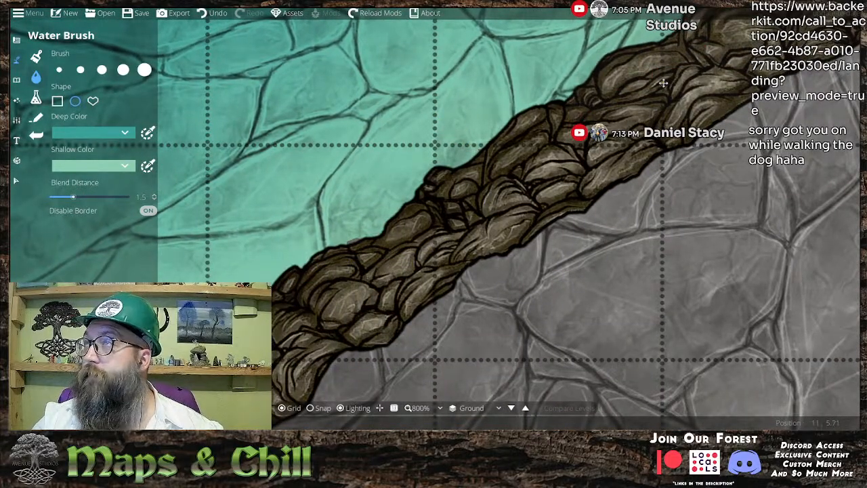
- Close the remaining water gaps down the lower stretch of the northwestern cliff, where it steepens toward the western shore
left_click_drag(569, 255, 798, 98)
left_click_drag(630, 27, 518, 126)
left_click_drag(476, 166, 553, 109)
mouse_move(584, 93)
left_mouse_down()
mouse_move(557, 132)
mouse_move(437, 222)
mouse_move(512, 124)
left_mouse_up()
mouse_move(510, 136)
left_mouse_down()
mouse_move(354, 170)
mouse_move(346, 189)
left_mouse_up()
left_click_drag(386, 201, 441, 126)
left_click_drag(380, 157, 353, 164)
left_click_drag(394, 190, 424, 159)
left_click_drag(408, 79, 305, 227)
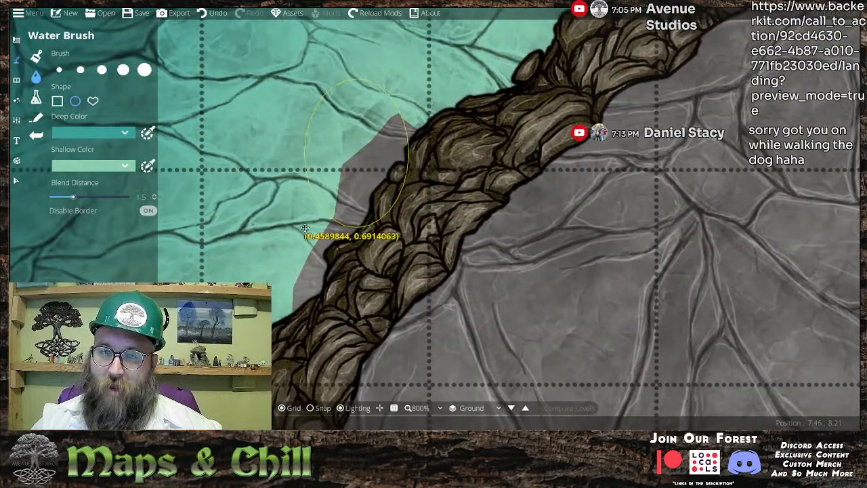
left_click_drag(339, 170, 330, 182)
mouse_move(381, 211)
left_mouse_down()
mouse_move(443, 108)
mouse_move(377, 294)
left_mouse_up()
left_click_drag(470, 162, 400, 239)
left_click_drag(344, 138, 434, 217)
left_click_drag(452, 372, 460, 177)
left_click_drag(465, 177, 355, 300)
left_click_drag(412, 257, 348, 301)
left_click_drag(369, 324, 440, 173)
mouse_move(447, 175)
left_mouse_down()
mouse_move(364, 261)
mouse_move(450, 137)
left_mouse_up()
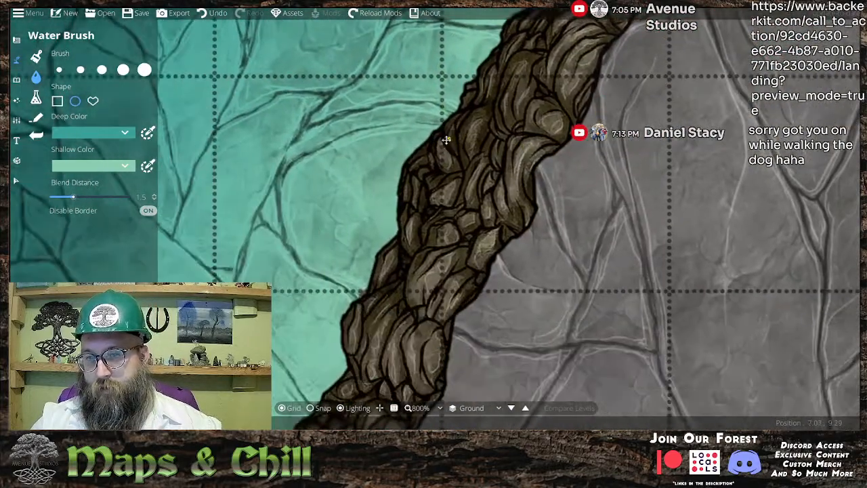
- Fit the water edge against the upper western cliff, working south with overlapping circular patches
left_click_drag(334, 312, 394, 141)
mouse_move(394, 141)
left_mouse_down()
mouse_move(366, 213)
mouse_move(335, 256)
left_mouse_up()
left_click_drag(335, 256, 366, 178)
left_click_drag(304, 313, 304, 313)
left_click_drag(309, 310, 438, 141)
left_click_drag(436, 159, 325, 303)
left_click_drag(343, 277, 409, 168)
left_click_drag(305, 312, 384, 174)
left_click_drag(384, 174, 299, 323)
left_click_drag(299, 323, 387, 222)
left_click_drag(387, 223, 295, 335)
mouse_move(296, 334)
left_mouse_down()
mouse_move(326, 328)
mouse_move(370, 264)
left_mouse_up()
left_click_drag(416, 202, 329, 244)
left_click_drag(386, 196, 344, 243)
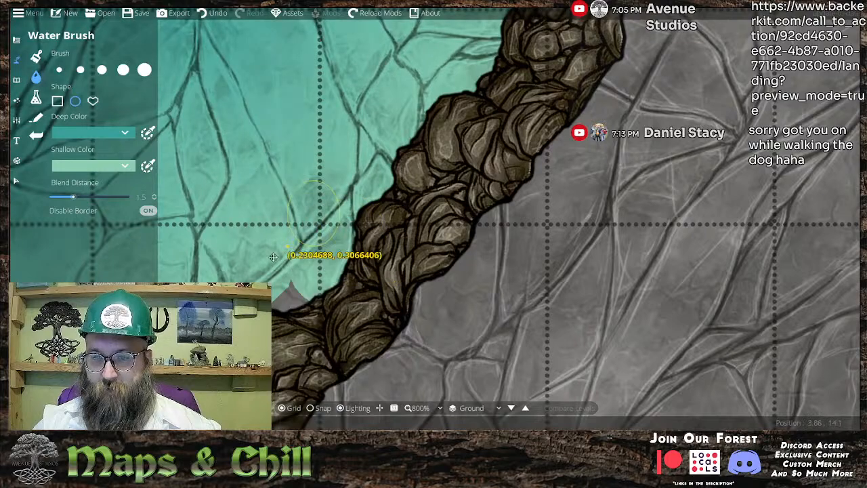
left_click_drag(321, 306, 371, 255)
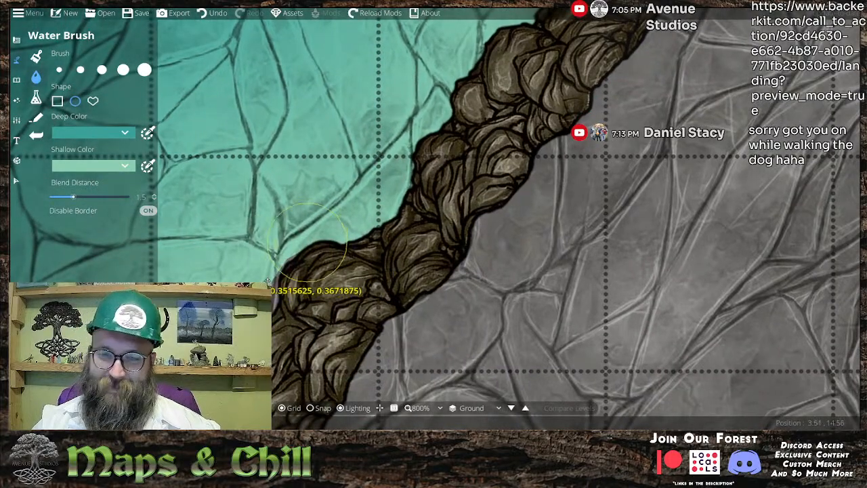
- Continue the water fill south around the westernmost bulge of the cliff and along its outer edge
left_click_drag(269, 370, 320, 249)
left_click_drag(362, 163, 260, 279)
left_click_drag(254, 355, 317, 234)
left_click_drag(317, 234, 353, 135)
left_click_drag(353, 136, 309, 252)
left_click_drag(308, 252, 340, 138)
mouse_move(340, 139)
left_mouse_down()
mouse_move(290, 387)
mouse_move(325, 292)
mouse_move(345, 172)
mouse_move(338, 81)
left_mouse_up()
left_click_drag(420, 399, 305, 102)
left_click_drag(455, 413, 373, 153)
left_click_drag(439, 276, 394, 149)
- Fill the seaward gap at the lower western cliff and cut away the water spilling onto the landward side
left_click_drag(342, 152, 463, 307)
left_click_drag(463, 307, 420, 174)
left_click_drag(470, 114, 330, 307)
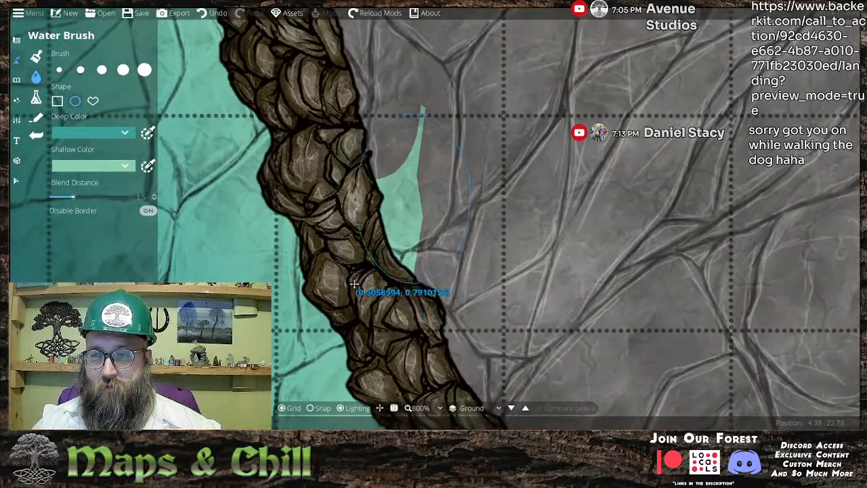
left_click_drag(483, 265, 484, 81)
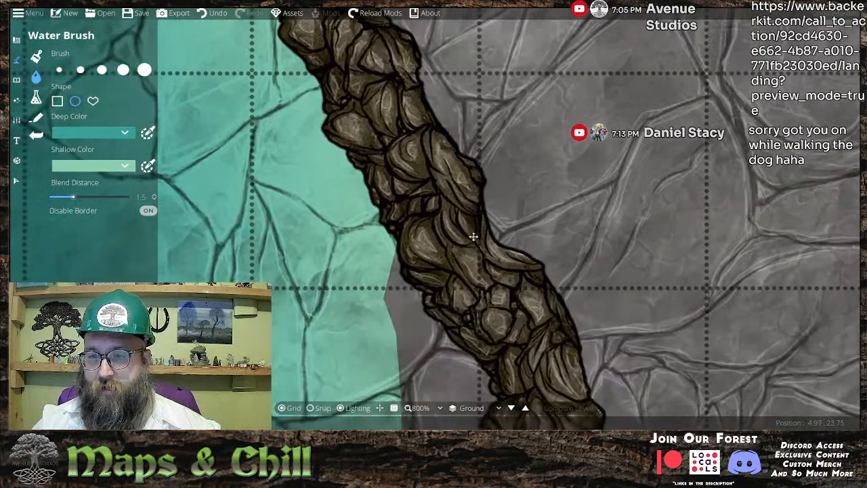
- Fill the wide rock gap outside the lower western cliff with water, down past its inward bend
left_click_drag(472, 236, 339, 33)
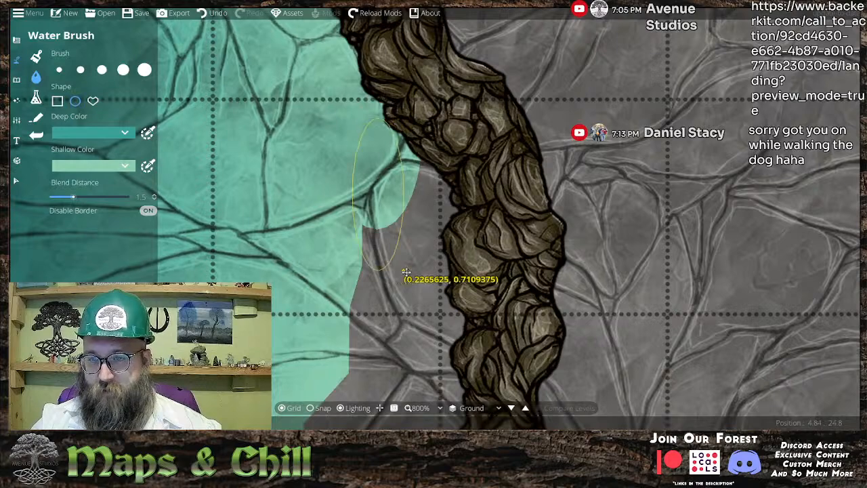
left_click_drag(463, 317, 461, 315)
left_click_drag(463, 316, 451, 200)
left_click_drag(445, 128, 288, 304)
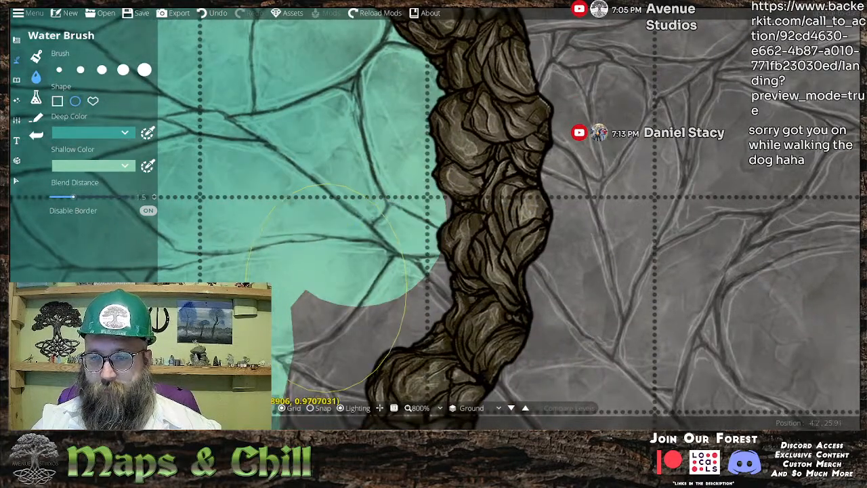
left_click_drag(246, 392, 245, 392)
left_click_drag(355, 313, 408, 133)
left_click_drag(299, 328, 299, 328)
left_click_drag(447, 153, 400, 215)
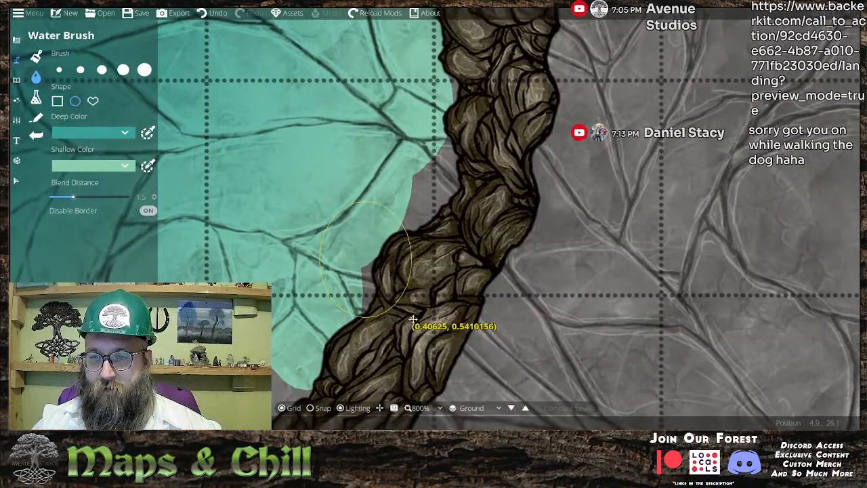
left_click_drag(451, 280, 477, 260)
left_click_drag(489, 182, 472, 242)
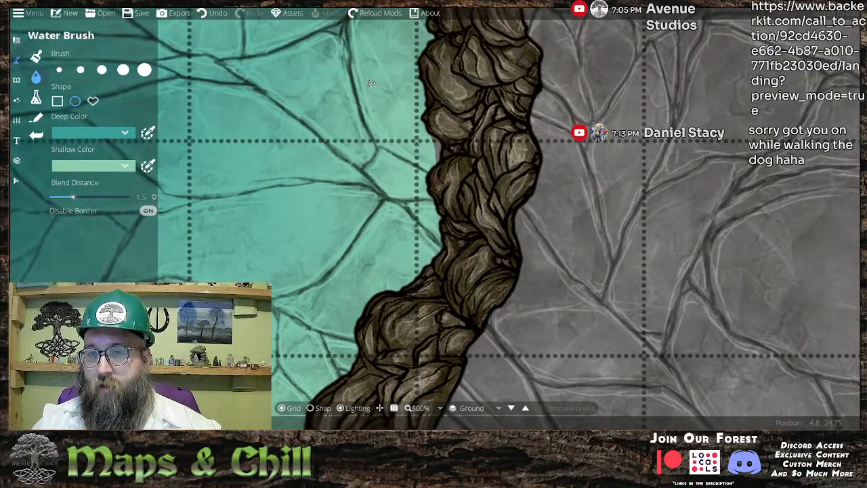
left_click_drag(465, 161, 451, 249)
mouse_move(372, 357)
left_mouse_down()
mouse_move(422, 203)
mouse_move(438, 62)
left_mouse_up()
mouse_move(354, 197)
left_mouse_down()
mouse_move(463, 56)
mouse_move(349, 210)
left_mouse_up()
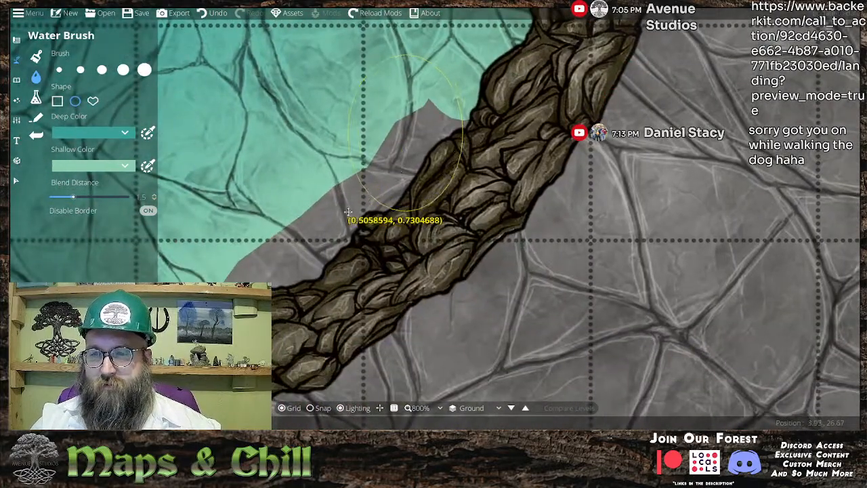
- Cover the exposed rock outside the southwestern cliff with water, following it around the corner onto the southern shore
left_click_drag(230, 277, 299, 189)
left_click_drag(381, 103, 242, 239)
left_click_drag(411, 152, 251, 257)
mouse_move(203, 352)
left_mouse_down()
mouse_move(339, 203)
mouse_move(455, 111)
mouse_move(373, 253)
left_mouse_up()
left_click_drag(366, 323, 372, 230)
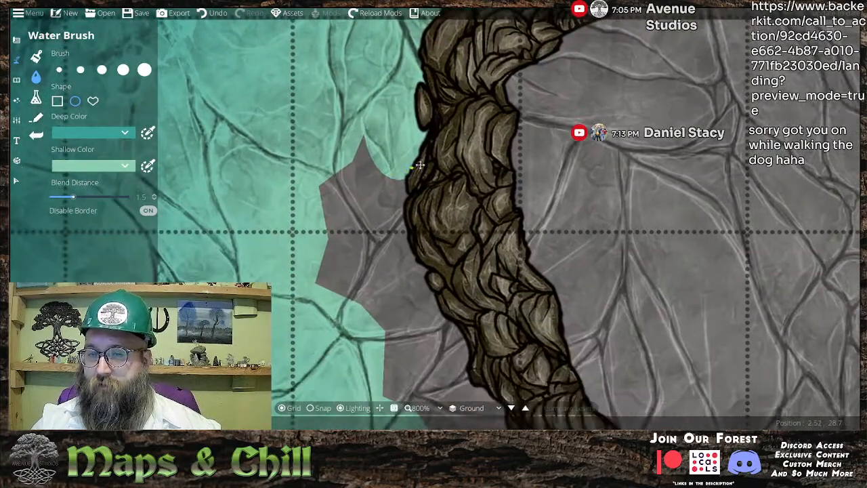
left_click_drag(305, 231, 427, 137)
left_click_drag(427, 176, 298, 339)
left_click_drag(406, 312, 420, 260)
left_click_drag(461, 156, 371, 342)
left_click_drag(423, 257, 399, 202)
left_click_drag(431, 326, 430, 325)
left_click_drag(433, 323, 397, 264)
left_click_drag(449, 296, 308, 148)
left_click_drag(418, 319, 460, 267)
left_click_drag(393, 191, 688, 371)
left_click_drag(604, 255, 676, 346)
left_click_drag(578, 283, 384, 281)
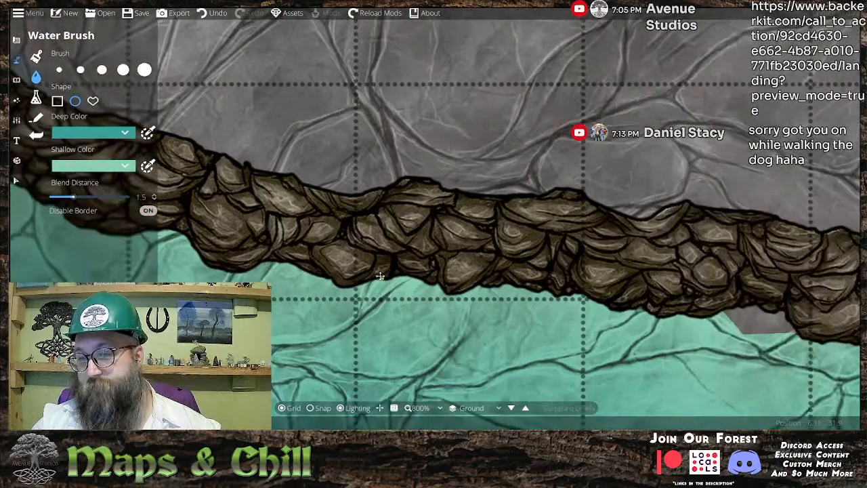
- Fill the gaps below the southwestern stretch of the southern cliff with water, heading east
left_click_drag(597, 339, 315, 298)
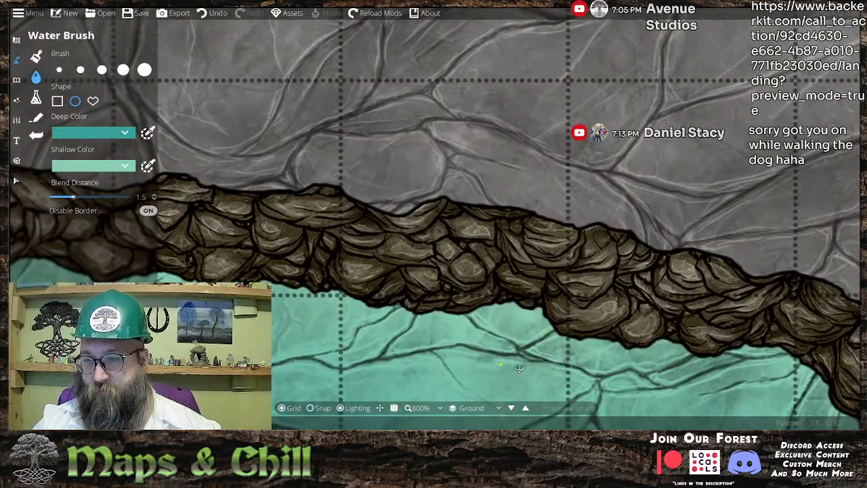
left_click_drag(476, 359, 285, 291)
left_click_drag(615, 344, 449, 325)
left_click_drag(562, 387, 444, 198)
left_click_drag(606, 331, 433, 239)
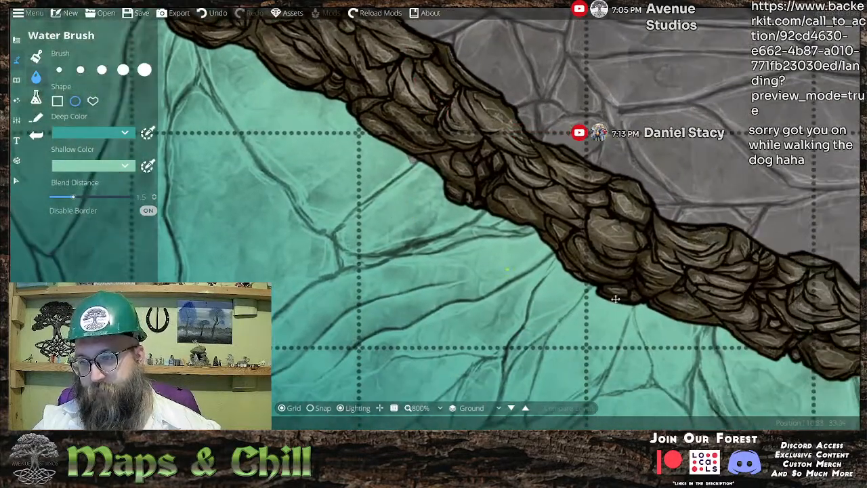
left_click_drag(625, 298, 363, 217)
left_click_drag(767, 407, 460, 361)
mouse_move(705, 289)
left_mouse_down()
mouse_move(468, 211)
mouse_move(766, 284)
mouse_move(812, 325)
left_mouse_up()
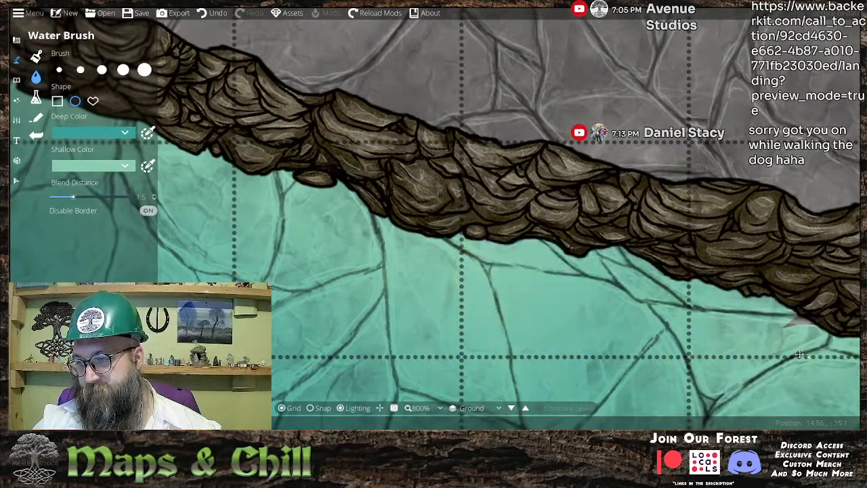
- Join the water to the underside of the southern cliff as it levels out toward the middle of the shore
left_click_drag(769, 252, 466, 189)
mouse_move(517, 310)
left_mouse_down()
mouse_move(443, 281)
mouse_move(344, 262)
left_mouse_up()
left_click_drag(393, 172, 745, 325)
left_click_drag(718, 315, 462, 255)
left_click_drag(355, 180, 739, 368)
left_click_drag(663, 325, 277, 286)
mouse_move(287, 193)
left_mouse_down()
mouse_move(699, 356)
mouse_move(753, 349)
left_mouse_up()
left_click_drag(461, 262, 467, 274)
left_click_drag(627, 199, 419, 198)
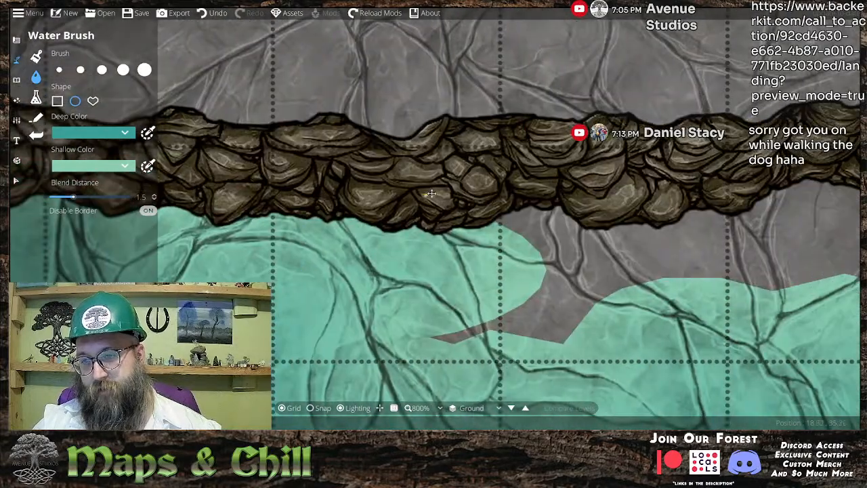
left_click_drag(685, 382, 687, 383)
left_click_drag(301, 261, 340, 272)
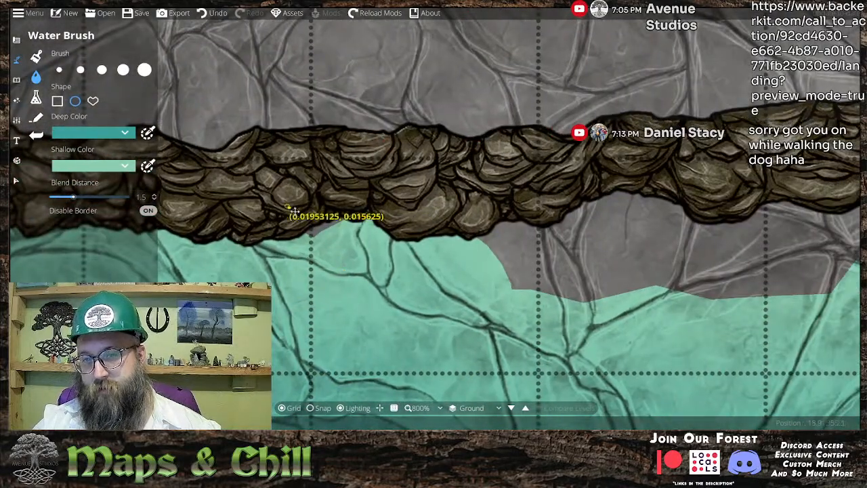
left_click_drag(666, 329, 711, 330)
left_click_drag(701, 303, 505, 333)
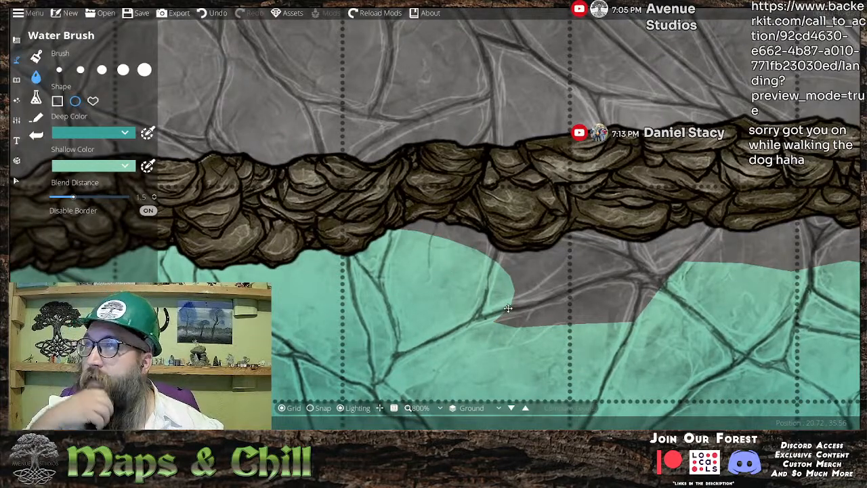
- Cover the long rock strip beneath the central southern cliff with overlapping circular patches of water, continuing east
left_click_drag(464, 268, 433, 248)
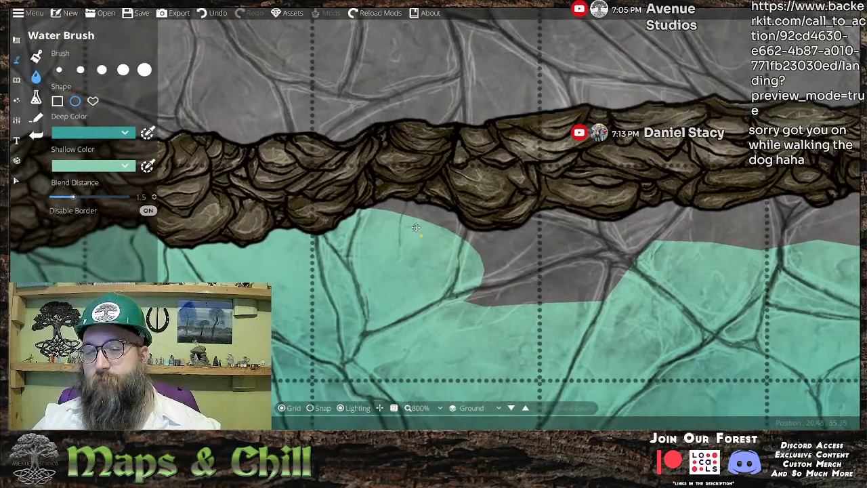
left_click_drag(663, 334, 665, 334)
left_click_drag(564, 202, 436, 199)
mouse_move(417, 143)
left_mouse_down()
mouse_move(692, 268)
mouse_move(747, 274)
left_mouse_up()
left_click_drag(671, 240, 458, 221)
mouse_move(434, 124)
left_mouse_down()
mouse_move(734, 296)
mouse_move(811, 328)
left_mouse_up()
mouse_move(589, 315)
left_mouse_down()
mouse_move(472, 305)
mouse_move(332, 276)
left_mouse_up()
left_click_drag(454, 114, 741, 283)
left_click_drag(569, 173, 427, 170)
left_click_drag(336, 116, 418, 157)
left_click_drag(503, 121, 777, 253)
mouse_move(490, 96)
left_mouse_down()
mouse_move(310, 115)
mouse_move(748, 278)
left_mouse_up()
left_click_drag(671, 260, 474, 255)
mouse_move(467, 128)
left_mouse_down()
mouse_move(745, 330)
mouse_move(793, 332)
left_mouse_up()
mouse_move(710, 328)
left_mouse_down()
mouse_move(612, 326)
mouse_move(484, 304)
left_mouse_up()
left_click_drag(499, 116, 766, 330)
left_click_drag(652, 216, 500, 242)
left_click_drag(480, 124, 676, 222)
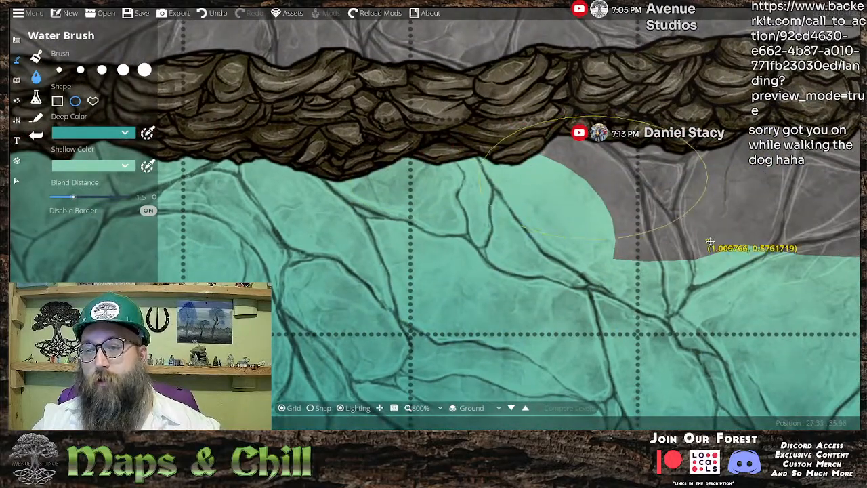
- Fill the rock gaps below the southern cliff with water where it rises toward the northeast, then check the shoreline
left_click_drag(757, 308, 603, 327)
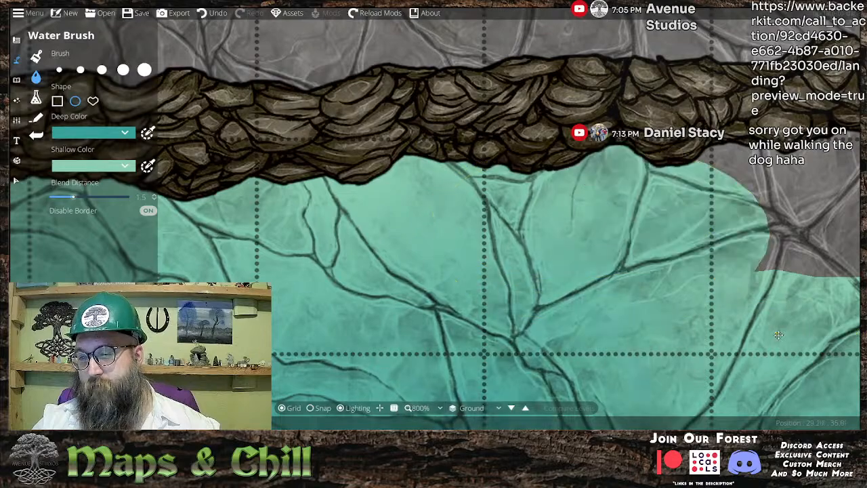
left_click_drag(776, 331, 771, 325)
left_click_drag(771, 325, 595, 321)
left_click_drag(789, 289, 552, 342)
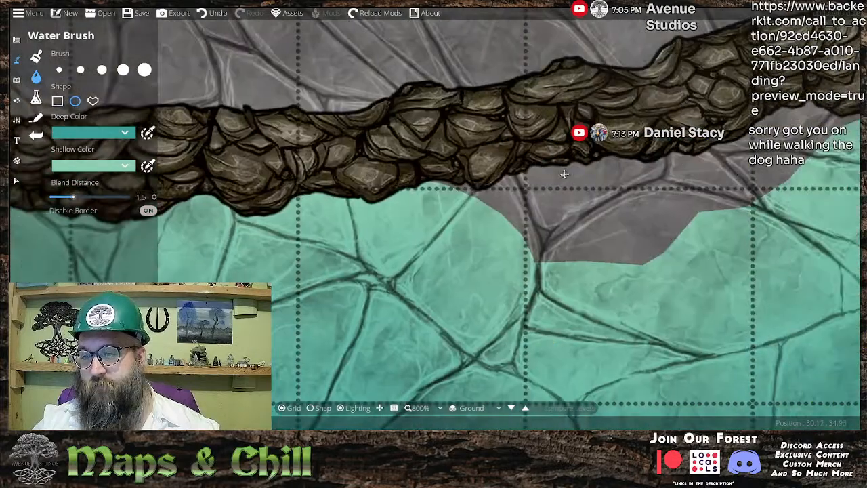
left_click_drag(681, 221, 511, 243)
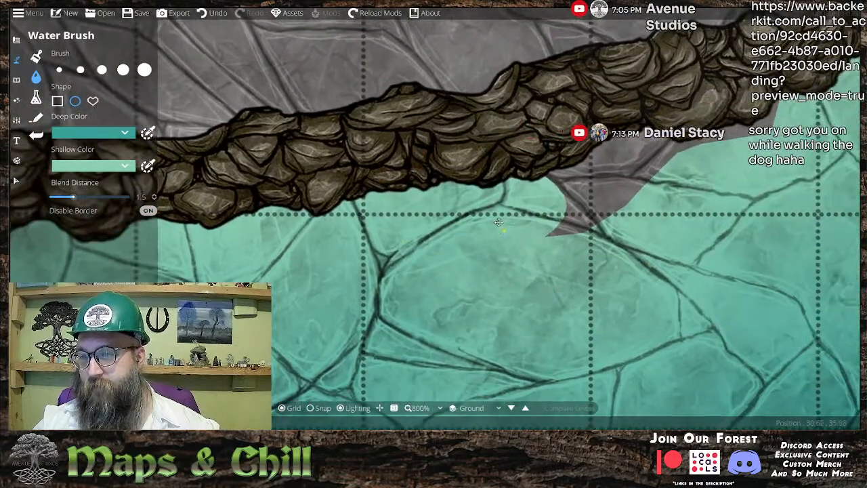
left_click_drag(684, 257, 687, 259)
left_click_drag(701, 138, 595, 207)
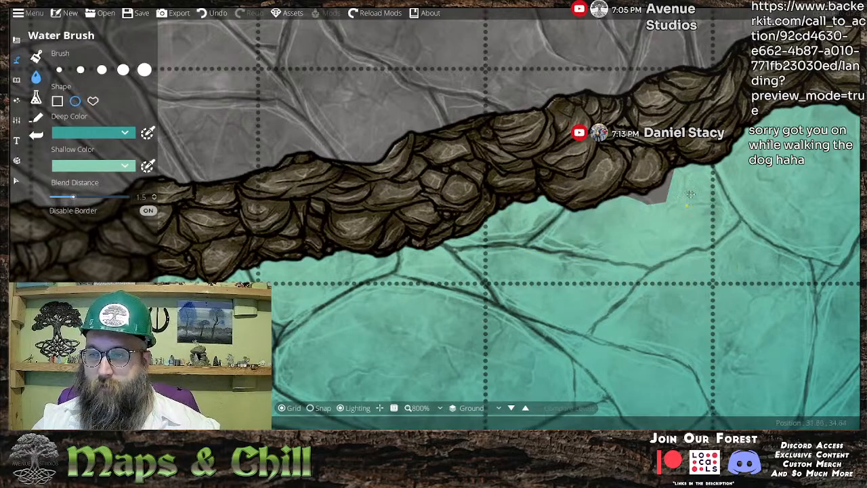
scroll(602, 224, "down", 6)
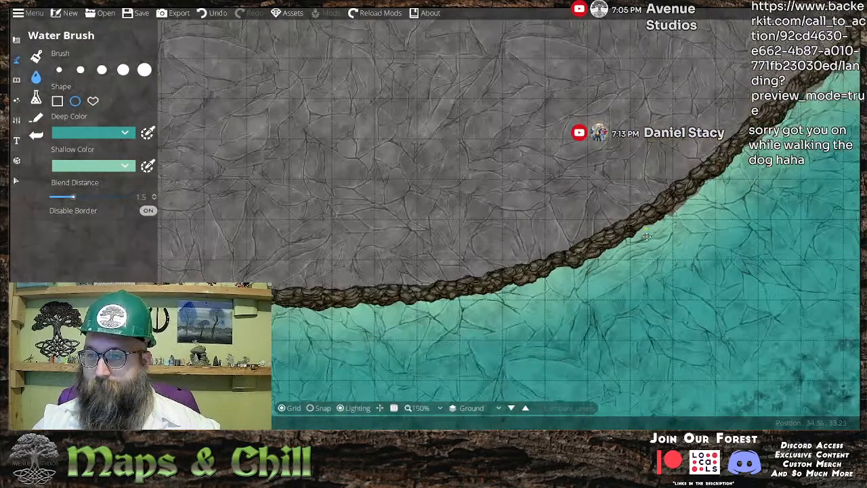
- Fill the rock gaps below the southern cliff with water where it climbs northeast toward the map's eastern edge
scroll(681, 236, "up", 4)
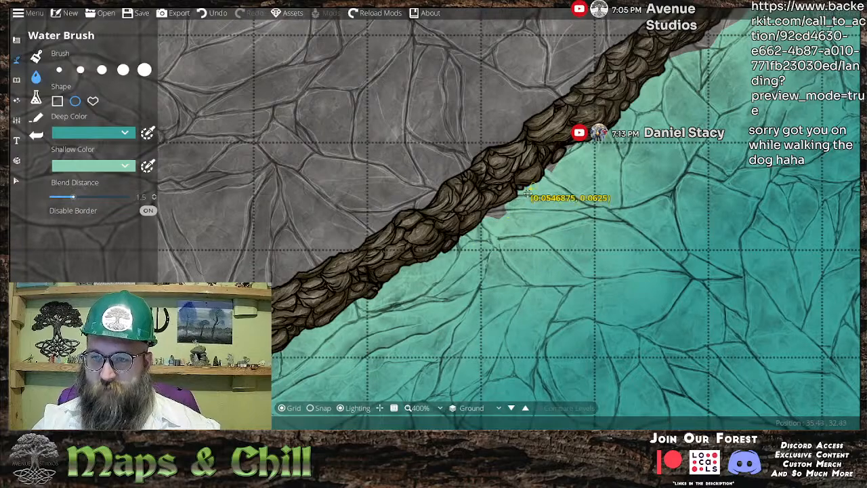
left_click_drag(625, 207, 548, 294)
mouse_move(647, 99)
left_mouse_down()
mouse_move(506, 251)
mouse_move(555, 200)
left_mouse_up()
left_click_drag(613, 175, 641, 147)
left_click_drag(634, 170, 514, 241)
left_click_drag(513, 240, 513, 241)
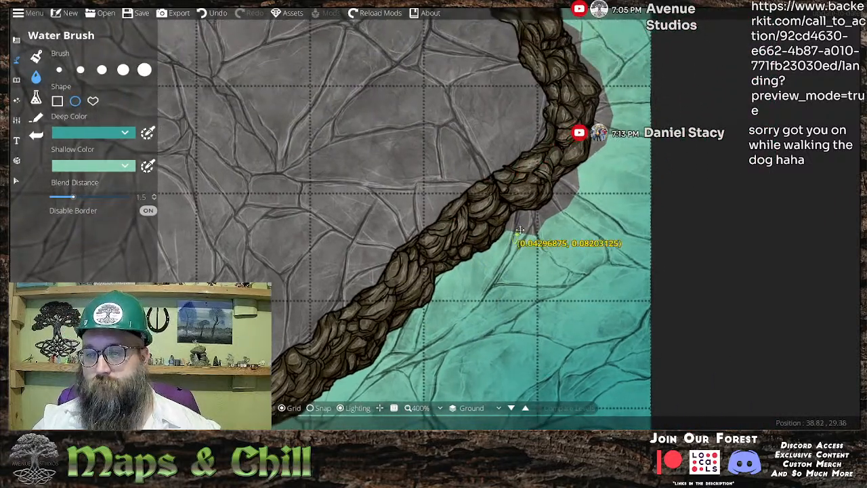
- Cover the exposed rock outside the cliff's eastern bend at the island's southeastern tip with circular patches of water
left_click_drag(596, 198, 556, 233)
left_click_drag(573, 192, 549, 278)
left_click_drag(537, 225, 509, 328)
left_click_drag(509, 328, 489, 254)
left_click_drag(486, 221, 528, 276)
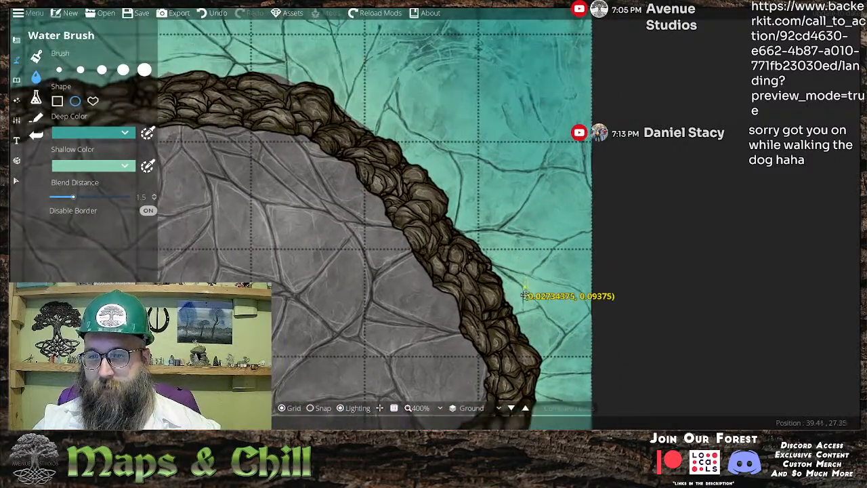
- Fit the water to the outer side of the cliff as it curves northwest around the southeastern tip
left_click_drag(486, 306, 486, 307)
left_click_drag(444, 143, 489, 220)
left_click_drag(487, 221, 492, 220)
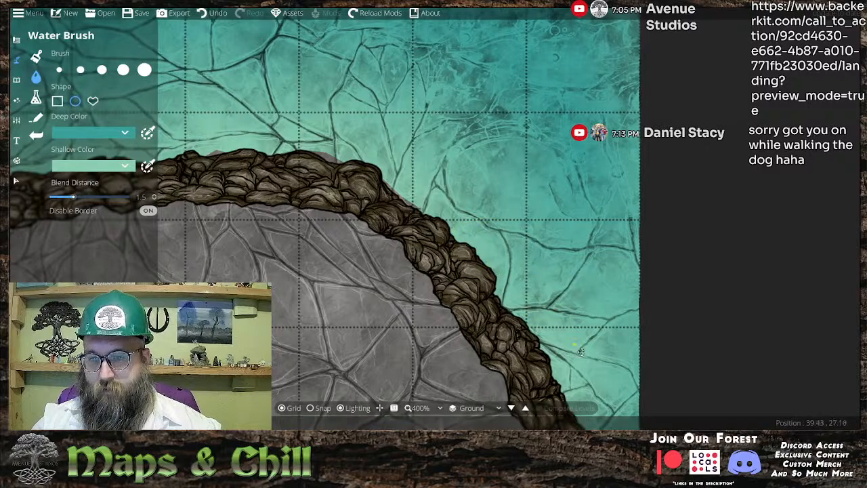
left_click_drag(566, 334, 507, 232)
left_click_drag(373, 128, 474, 260)
scroll(472, 257, "up", 1)
- Fill the rock gaps above the southeastern arm's northern cliff with water, heading west along the bay
left_click_drag(376, 167, 495, 244)
left_click_drag(291, 151, 426, 178)
mouse_move(426, 177)
left_mouse_down()
mouse_move(466, 220)
mouse_move(604, 201)
left_mouse_up()
mouse_move(604, 146)
left_mouse_down()
mouse_move(576, 156)
mouse_move(573, 169)
left_mouse_up()
left_click_drag(370, 175, 514, 149)
mouse_move(513, 148)
left_mouse_down()
mouse_move(404, 176)
mouse_move(447, 170)
left_mouse_up()
mouse_move(260, 190)
left_mouse_down()
mouse_move(595, 176)
mouse_move(512, 204)
left_mouse_up()
left_click_drag(264, 146, 583, 166)
left_click_drag(203, 115, 443, 242)
- Join the water to the bay side of the cliff as it climbs northwest to its tapered end
left_click_drag(525, 301, 623, 344)
left_click_drag(459, 244, 407, 222)
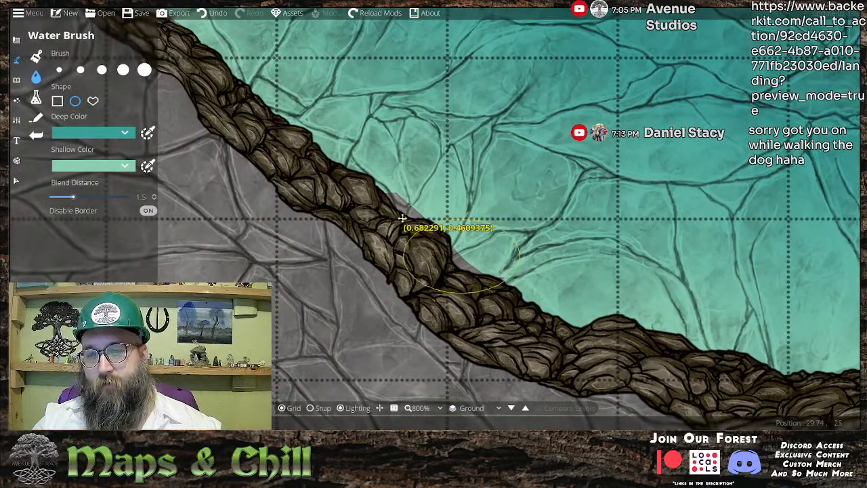
left_click_drag(376, 174, 544, 298)
left_click_drag(535, 351, 589, 311)
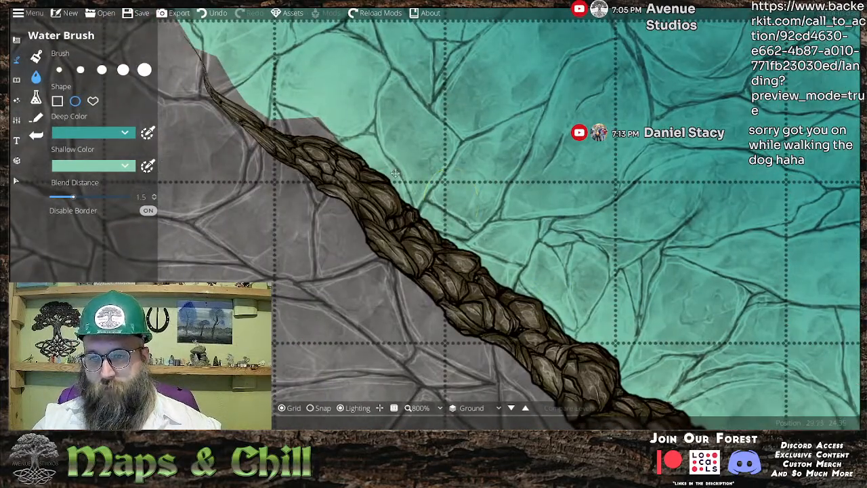
left_click_drag(400, 176, 509, 256)
left_click_drag(408, 206, 465, 253)
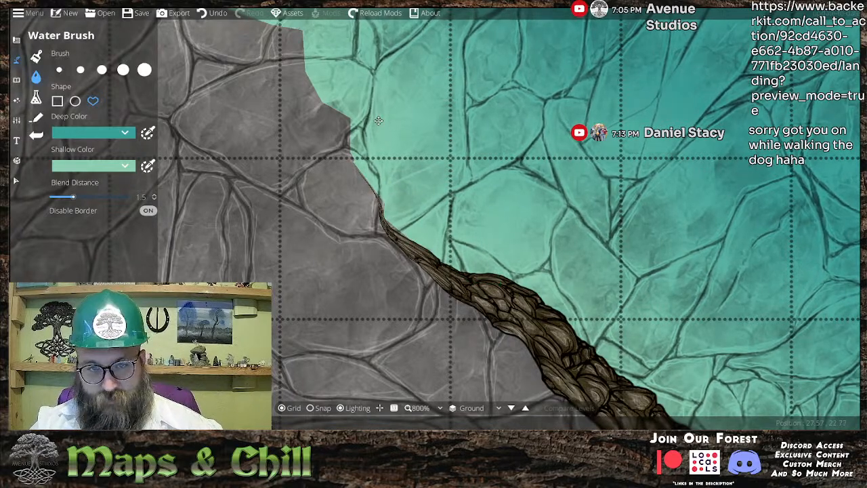
- Outline a freeform water polygon along the cliff's tapered end to cover the remaining rock sliver
key("v")
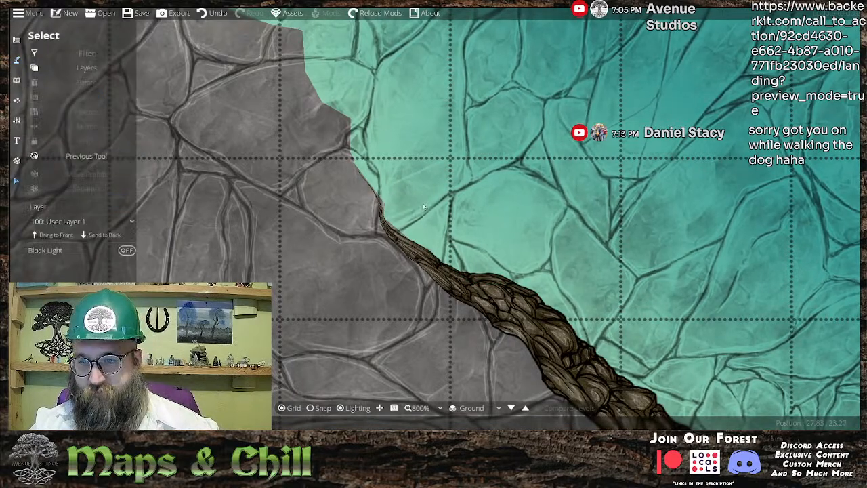
left_click(16, 80)
left_click(16, 59)
left_click(36, 59)
left_click(36, 59)
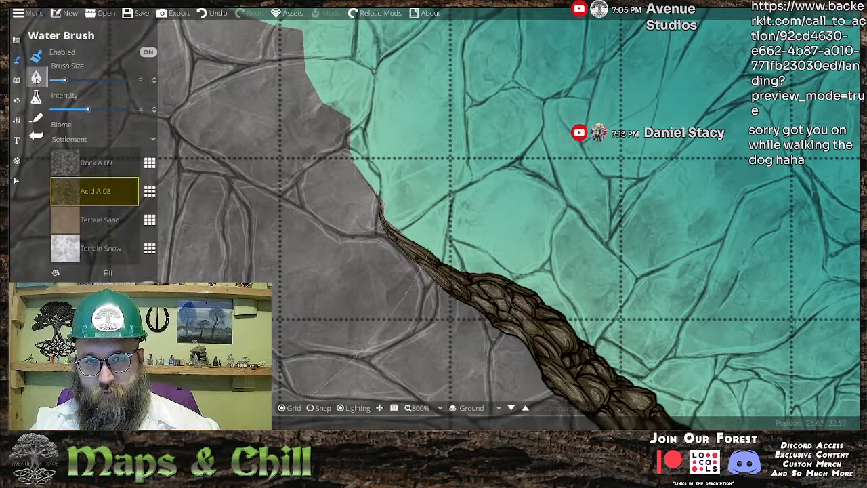
left_click(36, 77)
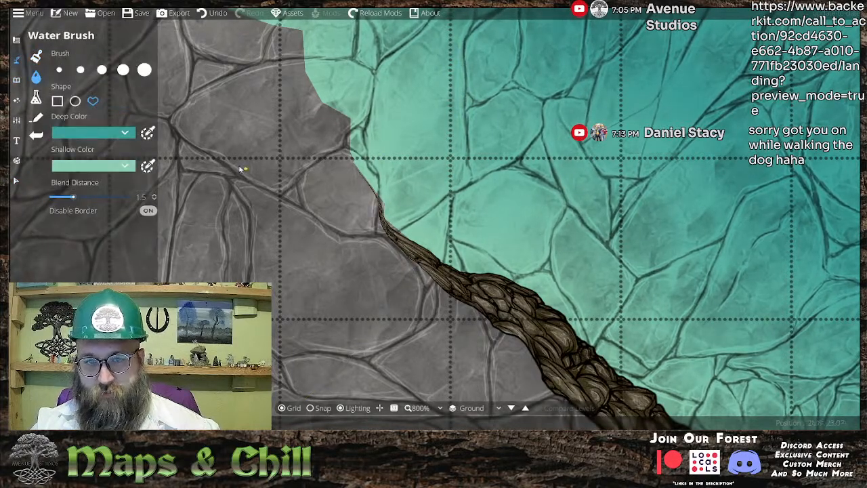
mouse_move(376, 195)
left_mouse_down()
mouse_move(386, 224)
mouse_move(413, 252)
mouse_move(468, 274)
mouse_move(507, 232)
mouse_move(420, 190)
mouse_move(349, 171)
mouse_move(377, 196)
left_mouse_up()
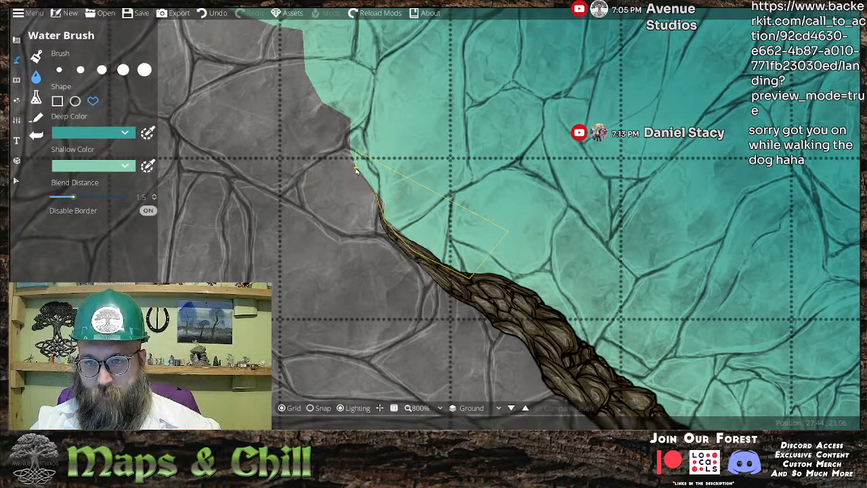
left_click_drag(447, 208, 495, 196)
left_click(502, 169)
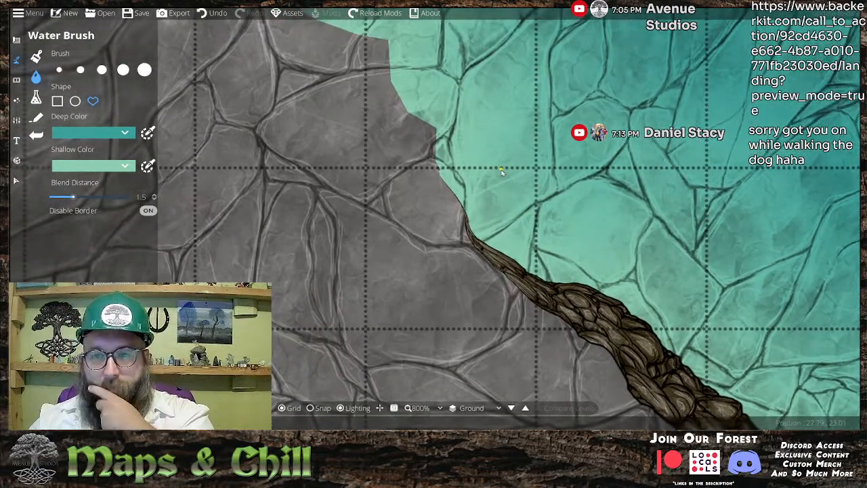
- Examine the bay shoreline that has no cliff yet, followed by the island's overall outline
scroll(502, 172, "down", 3)
scroll(562, 298, "down", 3)
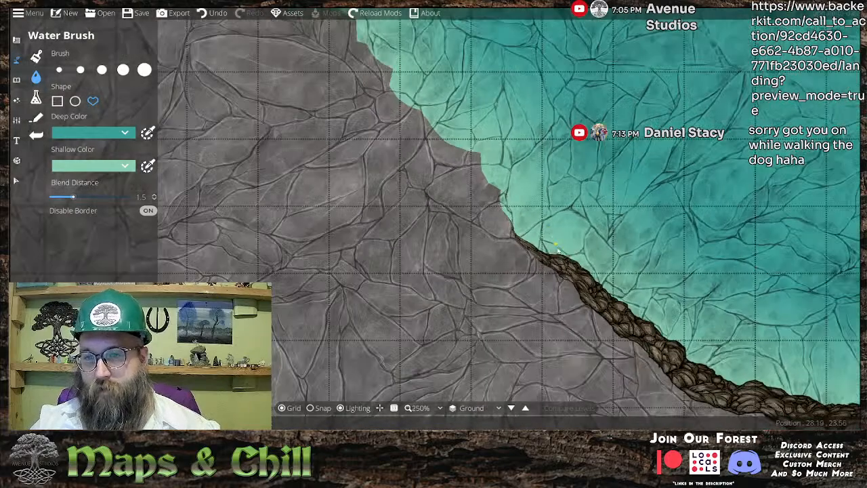
scroll(564, 313, "down", 2)
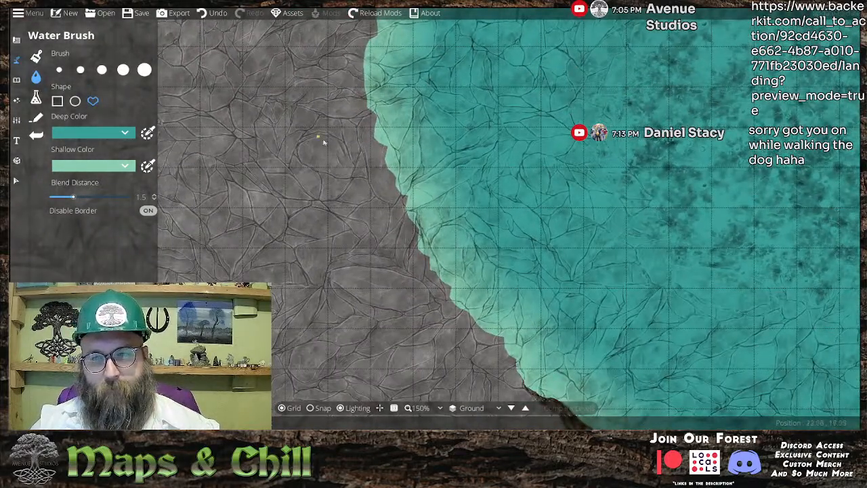
left_click_drag(525, 158, 495, 133)
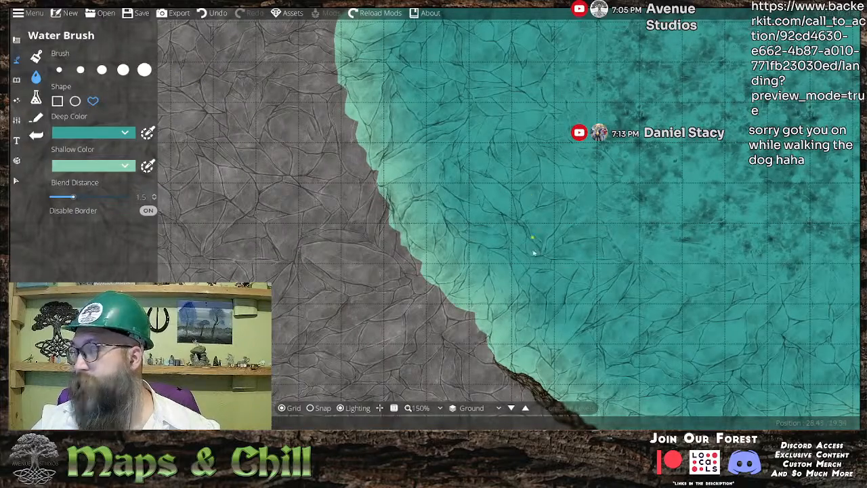
scroll(534, 227, "down", 3)
left_click_drag(386, 164, 489, 241)
left_click_drag(433, 101, 458, 177)
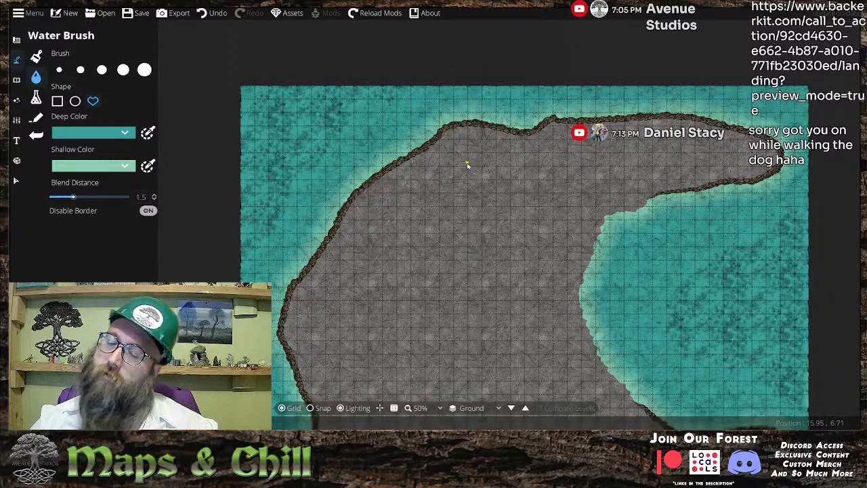
- Try Cracked Dirt A 06, Cracked Dirt A 03 and Cave Floor A in place of the Acid A 08 seabed texture
left_click(36, 56)
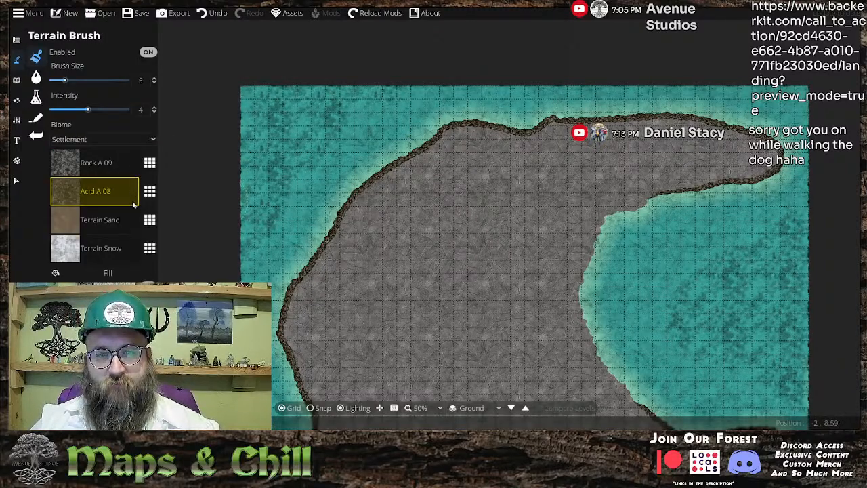
left_click(149, 192)
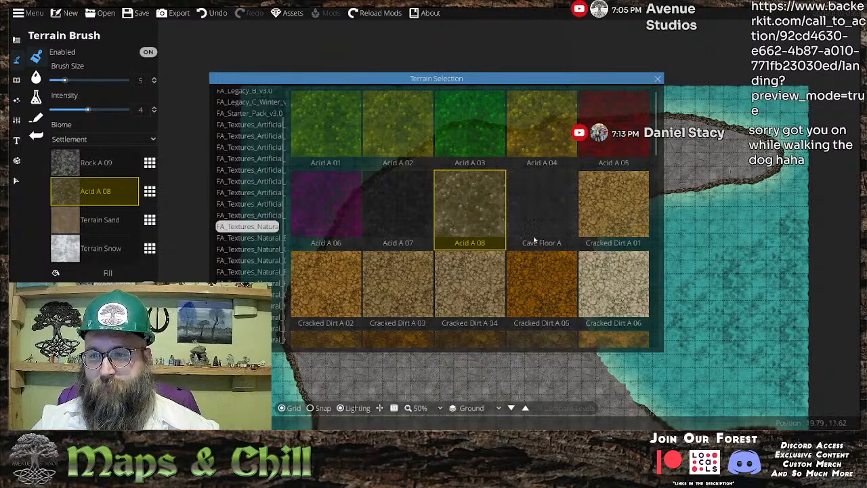
left_click(606, 286)
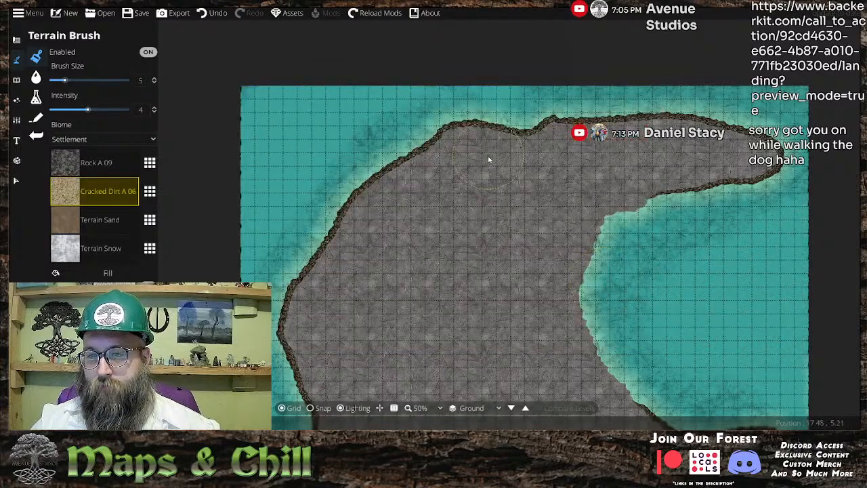
left_click(149, 192)
left_click(392, 298)
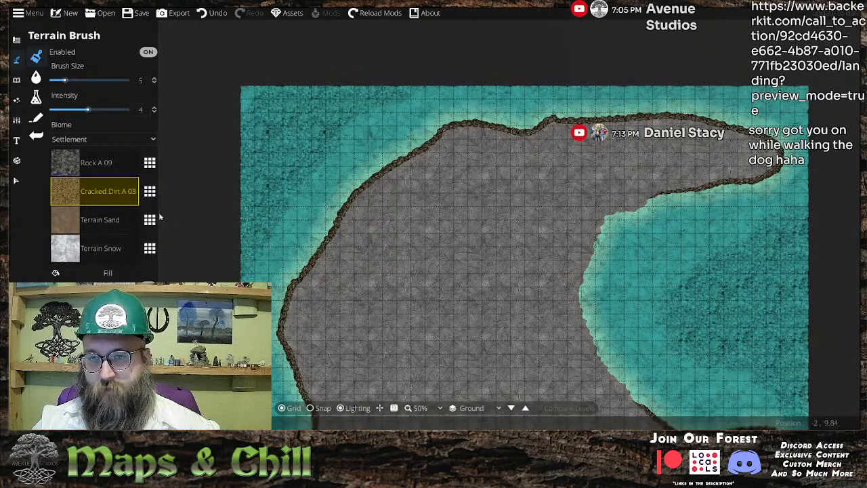
left_click(152, 195)
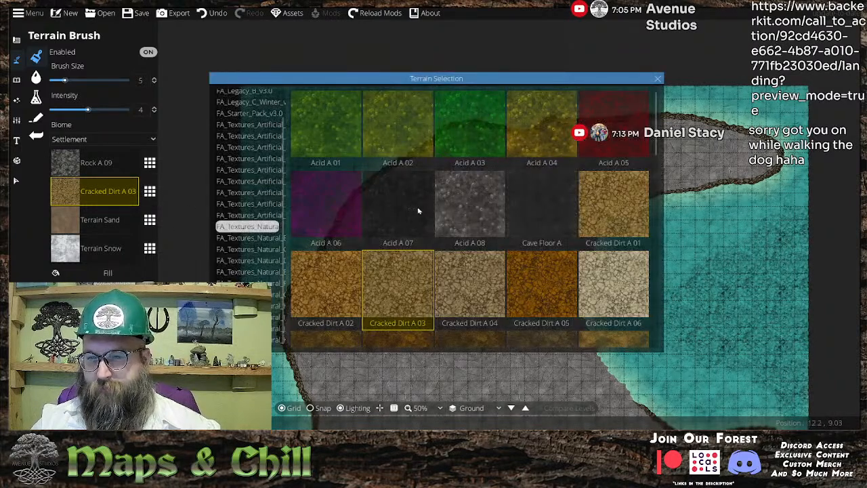
left_click(539, 209)
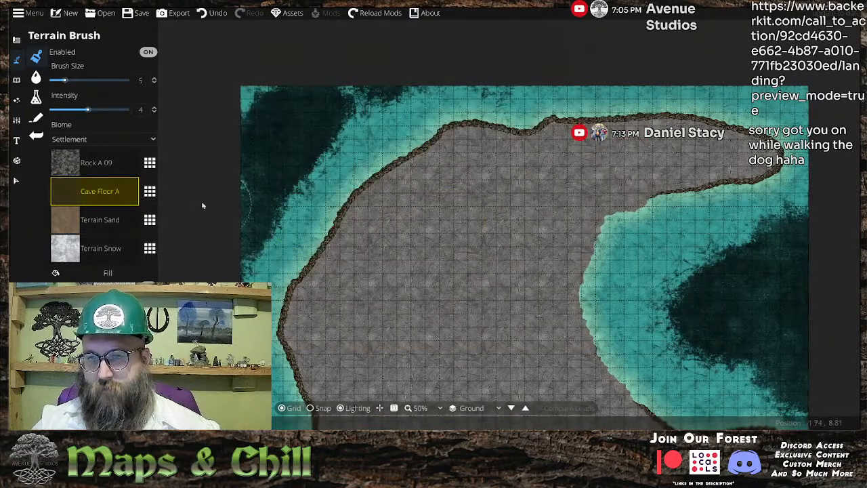
- Set the seabed texture to Acid A 04 after trying Acid A 08 and Acid A 03
left_click(149, 192)
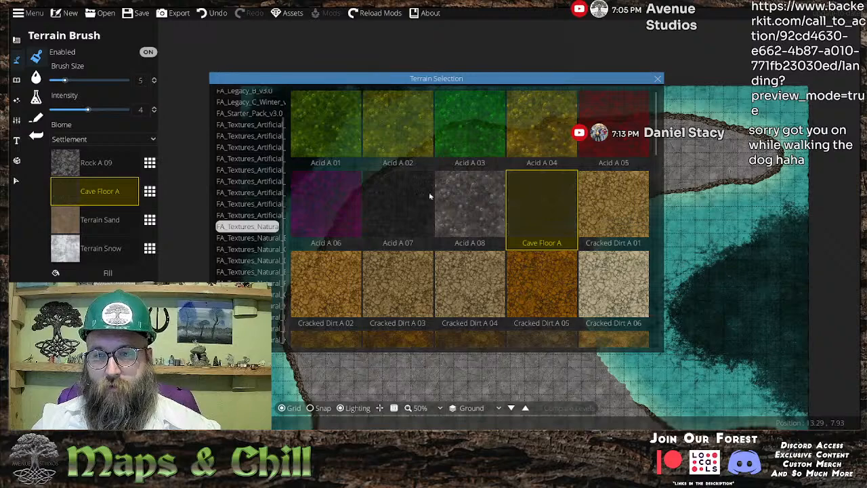
left_click(467, 195)
left_click(150, 192)
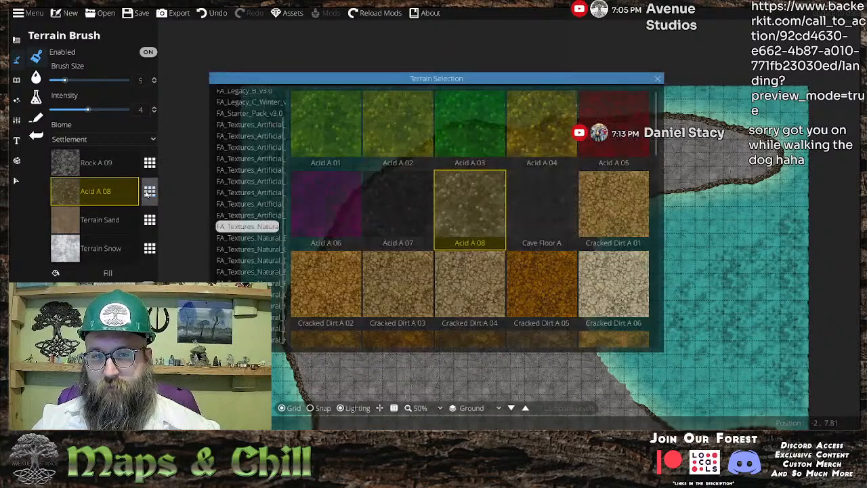
left_click(464, 131)
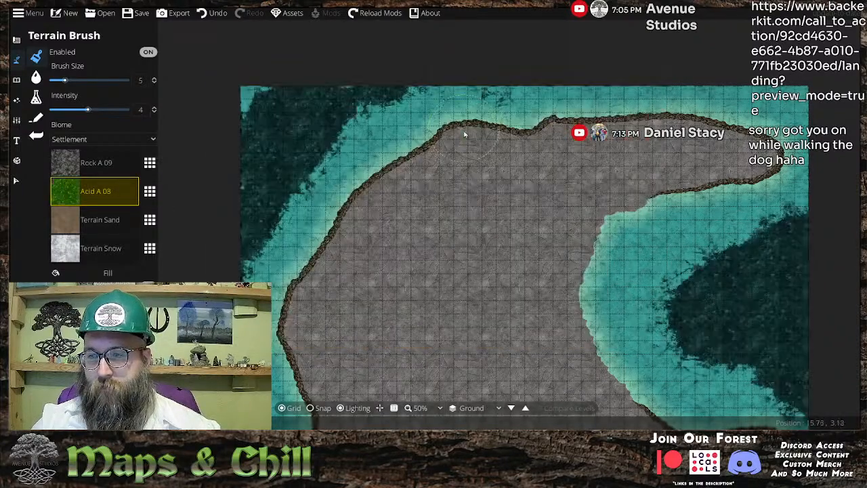
left_click(152, 193)
left_click(538, 131)
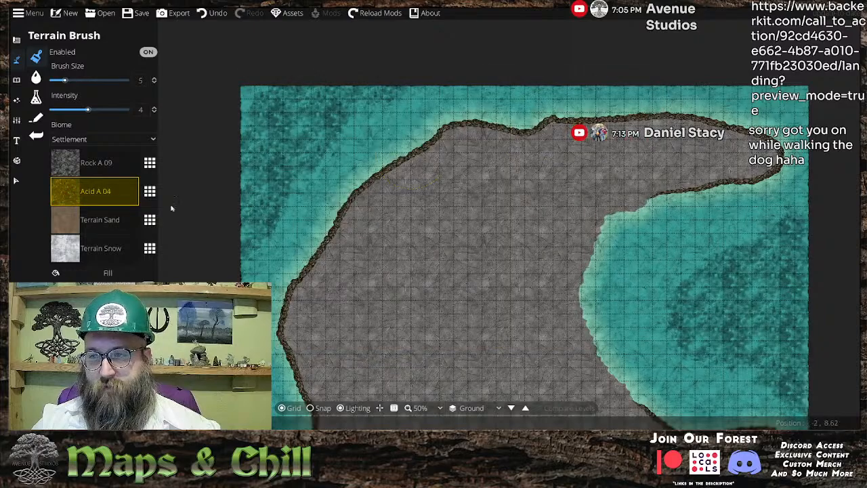
- Paint Acid A 04 texture onto the seabed along the map's northern edge and around the northeastern corner
scroll(396, 189, "up", 3)
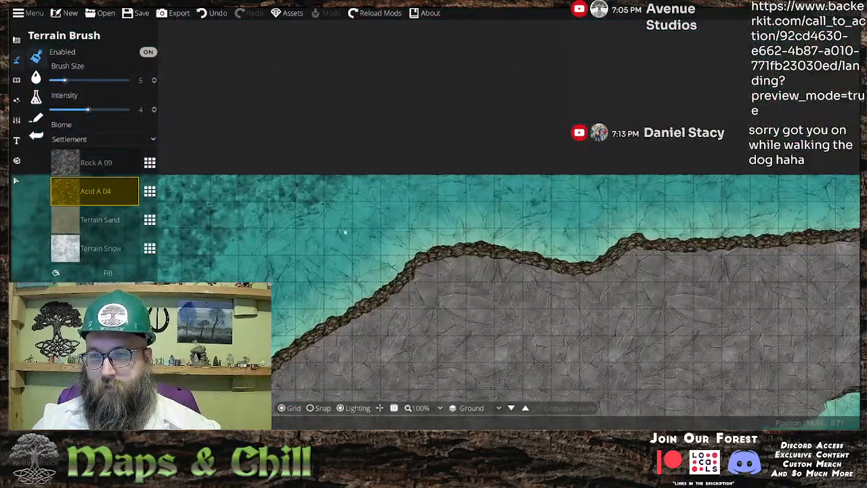
mouse_move(490, 169)
left_mouse_down()
mouse_move(699, 166)
mouse_move(750, 177)
mouse_move(544, 229)
mouse_move(497, 221)
mouse_move(646, 221)
mouse_move(724, 255)
mouse_move(580, 229)
left_mouse_up()
mouse_move(630, 201)
left_mouse_down()
mouse_move(748, 215)
mouse_move(782, 230)
mouse_move(774, 205)
mouse_move(739, 251)
mouse_move(780, 218)
left_mouse_up()
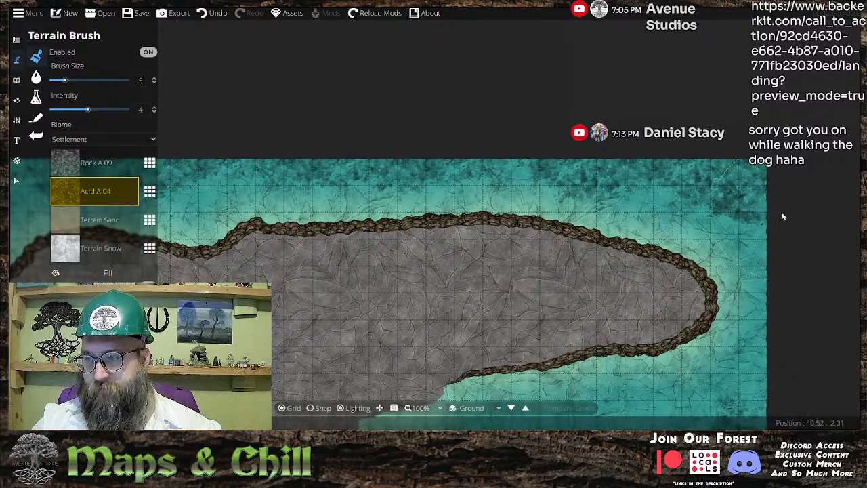
left_click_drag(810, 290, 784, 240)
left_click_drag(772, 291, 812, 114)
mouse_move(806, 210)
left_mouse_down()
mouse_move(817, 165)
mouse_move(754, 291)
mouse_move(575, 317)
mouse_move(725, 261)
left_mouse_up()
mouse_move(165, 95)
left_mouse_down()
mouse_move(294, 192)
mouse_move(428, 212)
left_mouse_up()
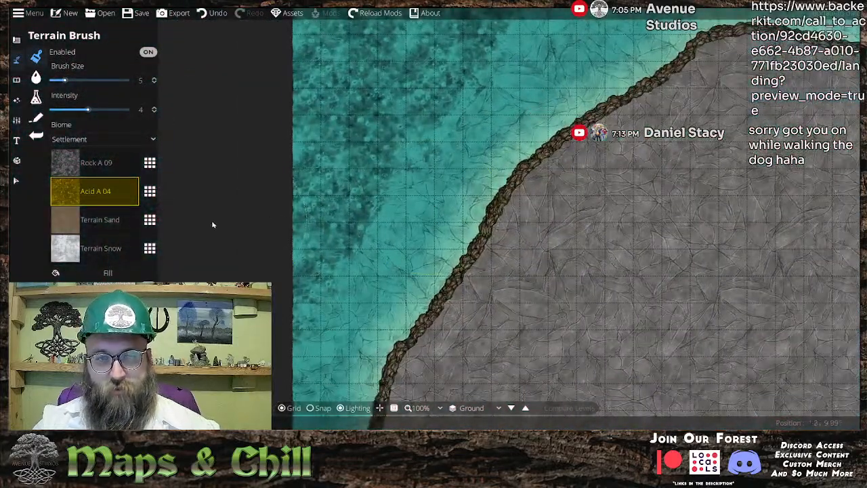
- Browse the natural terrain textures and replace the Terrain Sand brush texture with Gravel 03 C
left_click(153, 221)
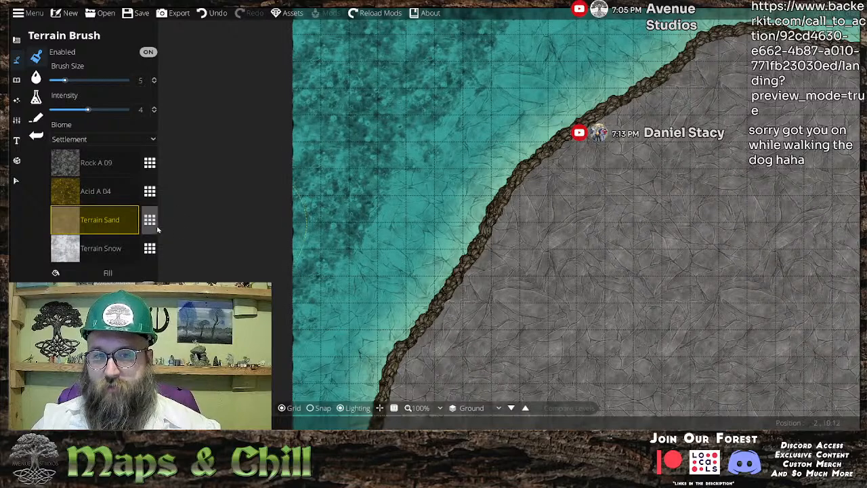
left_click(149, 220)
scroll(413, 207, "down", 1)
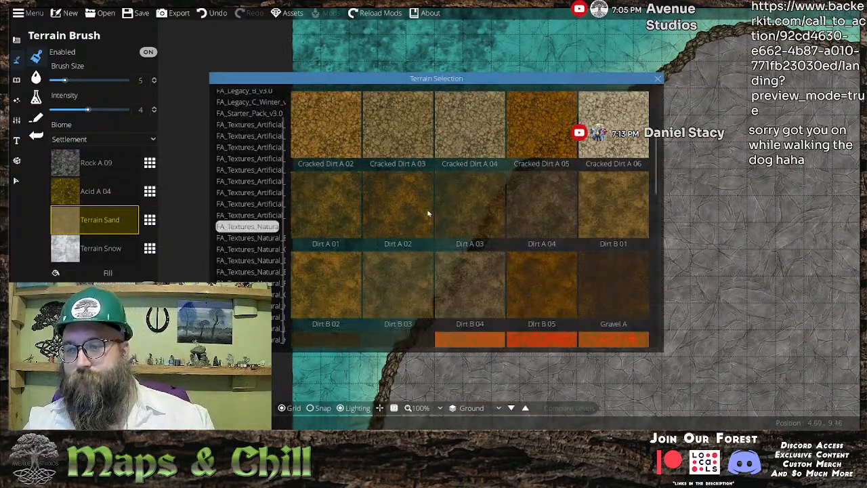
scroll(513, 220, "down", 1)
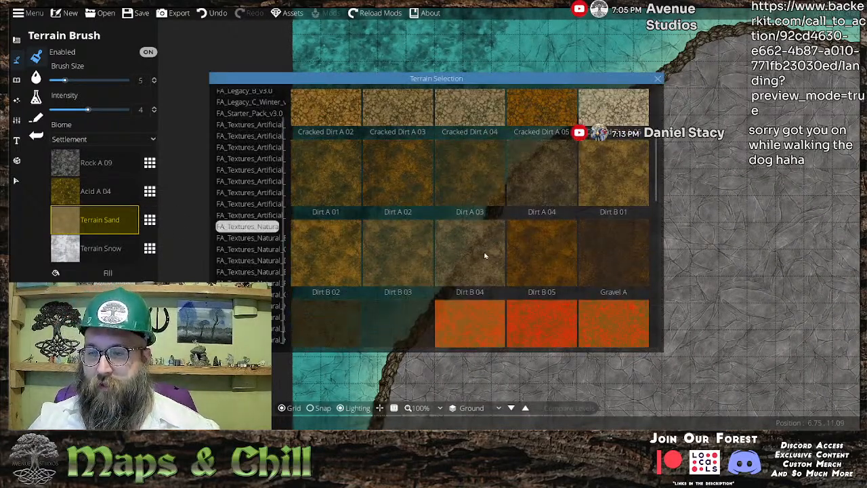
scroll(487, 256, "down", 1)
left_click(265, 248)
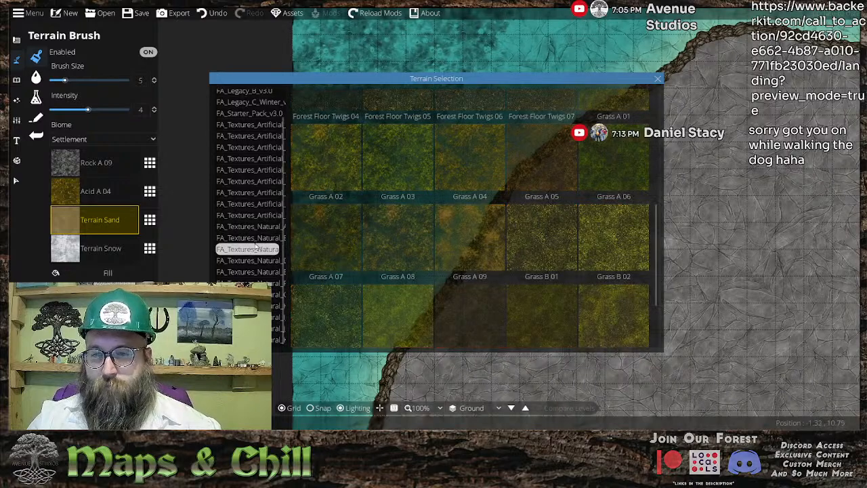
left_click(252, 261)
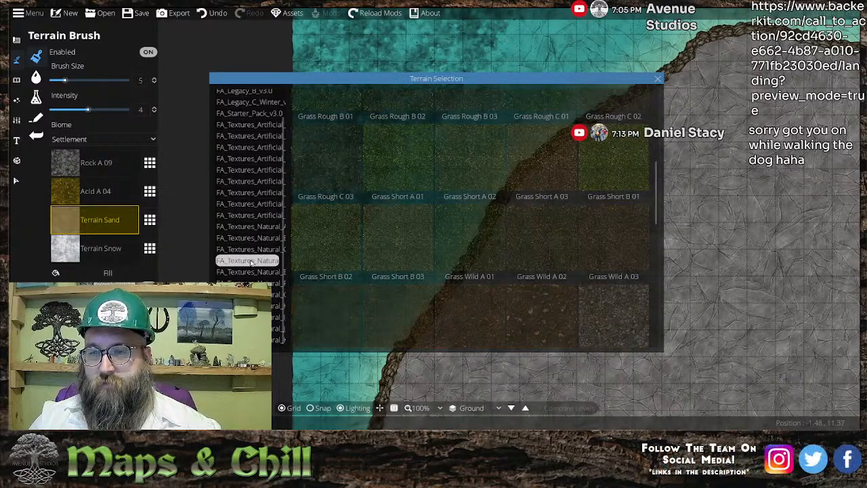
scroll(373, 258, "down", 2)
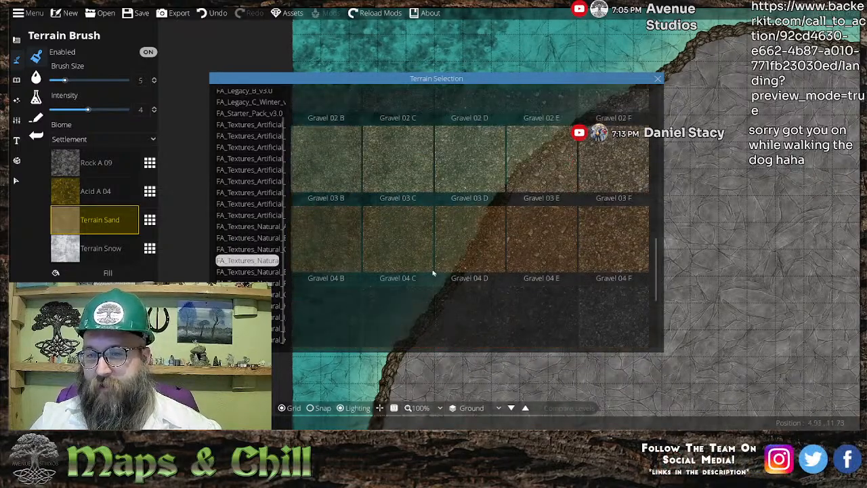
left_click(263, 273)
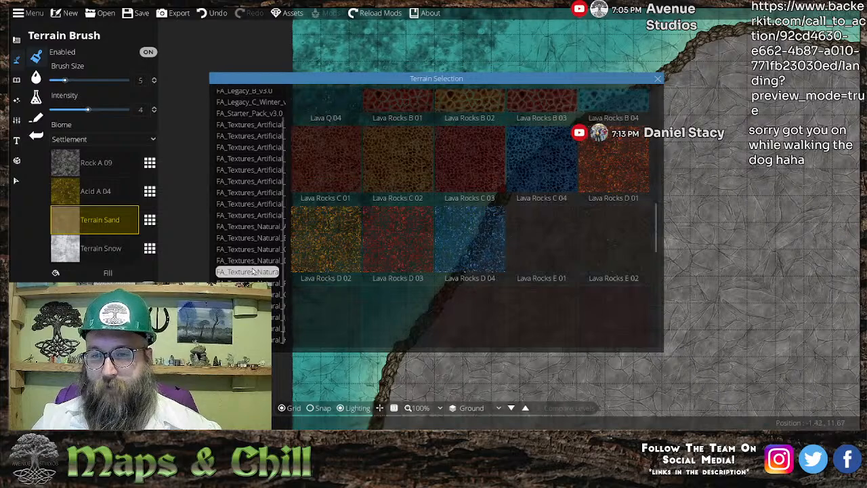
left_click(251, 264)
left_click(380, 172)
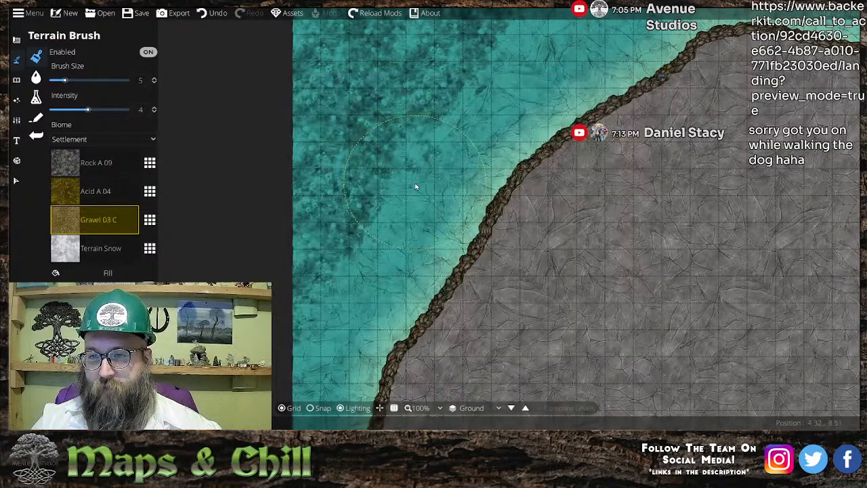
- Paint the gravel texture onto the northwestern seabed between the dark Acid A 04 area and the cliff, using small brush sizes
scroll(407, 196, "up", 3)
mouse_move(399, 236)
left_mouse_down()
mouse_move(461, 193)
mouse_move(454, 178)
mouse_move(478, 151)
left_mouse_up()
scroll(478, 151, "down", 4)
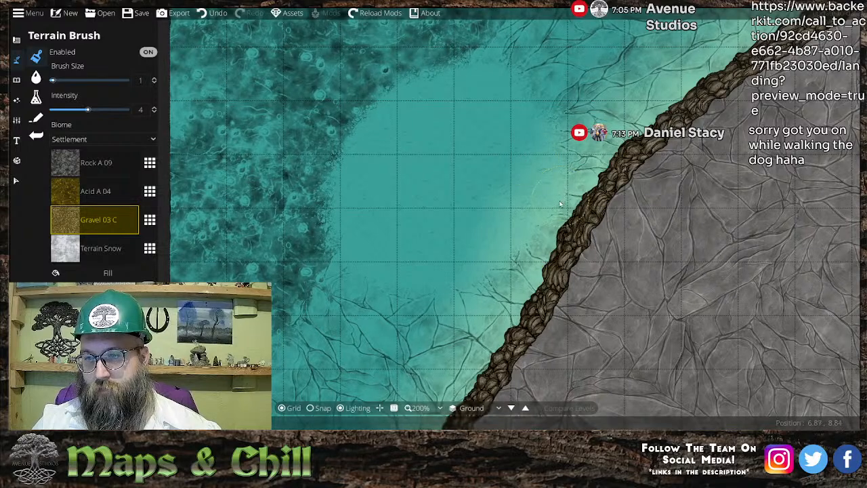
mouse_move(507, 115)
left_mouse_down()
mouse_move(439, 213)
mouse_move(501, 142)
mouse_move(472, 122)
left_mouse_up()
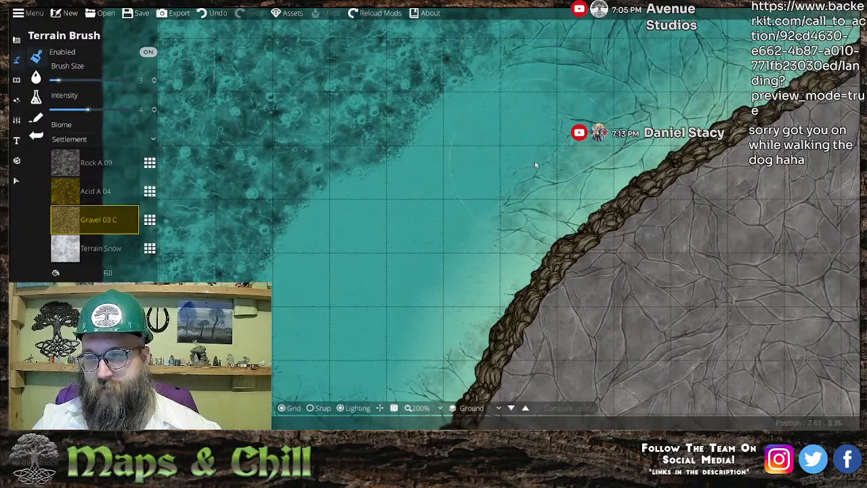
left_click_drag(536, 159, 536, 186)
mouse_move(529, 236)
left_mouse_down()
mouse_move(565, 200)
mouse_move(468, 164)
mouse_move(511, 78)
left_mouse_up()
mouse_move(493, 232)
left_mouse_down()
mouse_move(525, 222)
mouse_move(527, 210)
mouse_move(494, 262)
left_mouse_up()
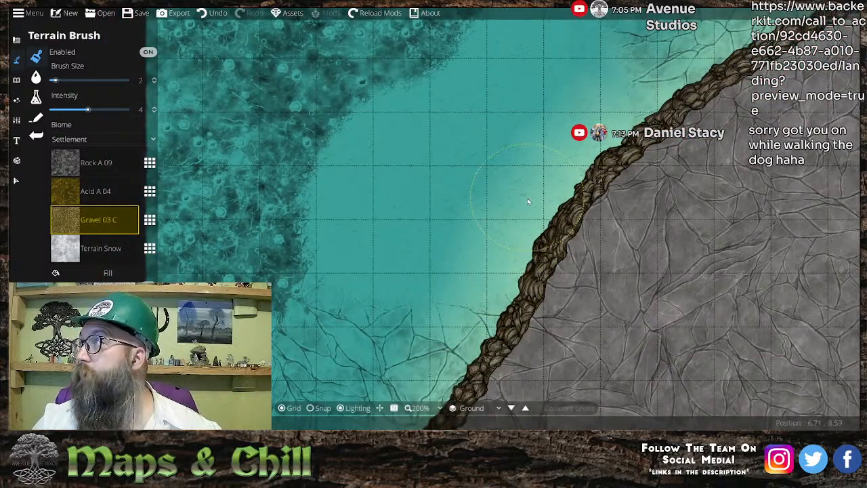
left_click_drag(571, 161, 400, 178)
scroll(465, 184, "up", 1)
left_click_drag(341, 285, 494, 175)
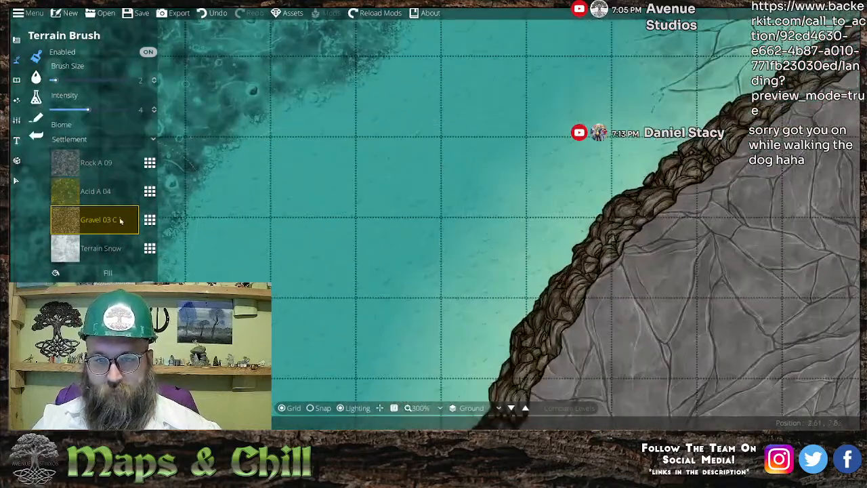
- Try Gravel 03 B and Gravel 04 B in place of the Gravel 03 C seabed texture
left_click(149, 220)
left_click(338, 167)
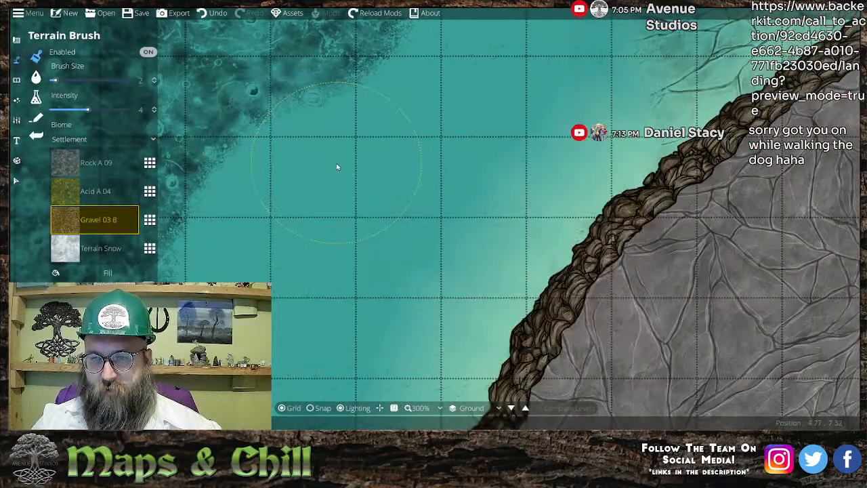
left_click(149, 220)
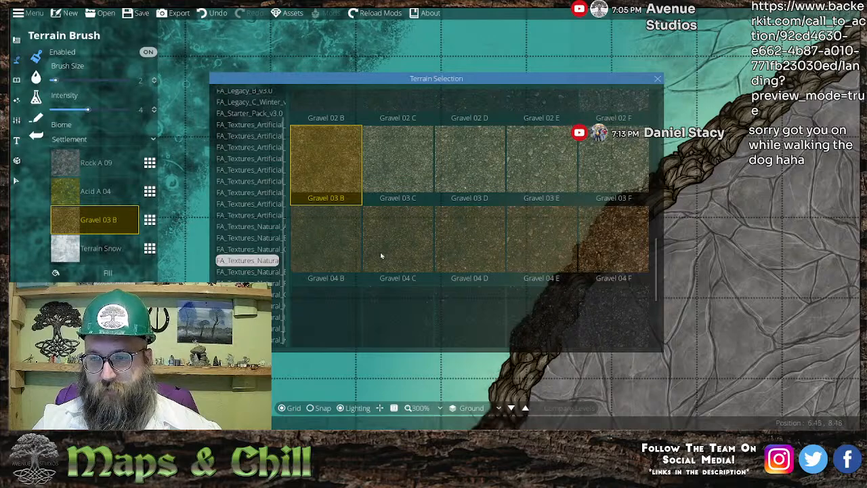
left_click(323, 244)
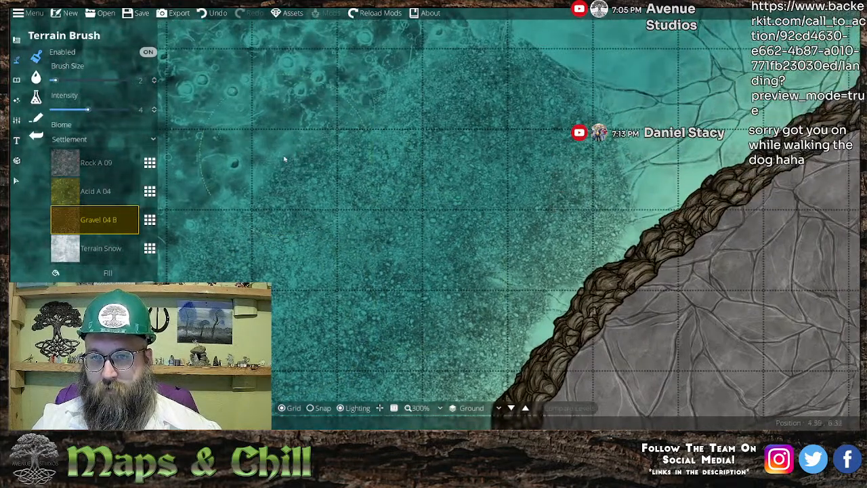
- Try Gravel 01 F as the seabed gravel texture and inspect it along the northwestern cliff
left_click(149, 219)
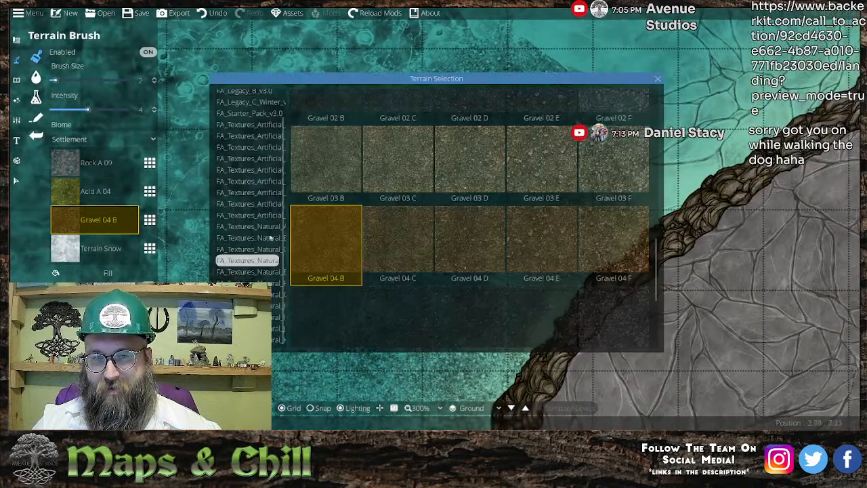
scroll(427, 261, "down", 2)
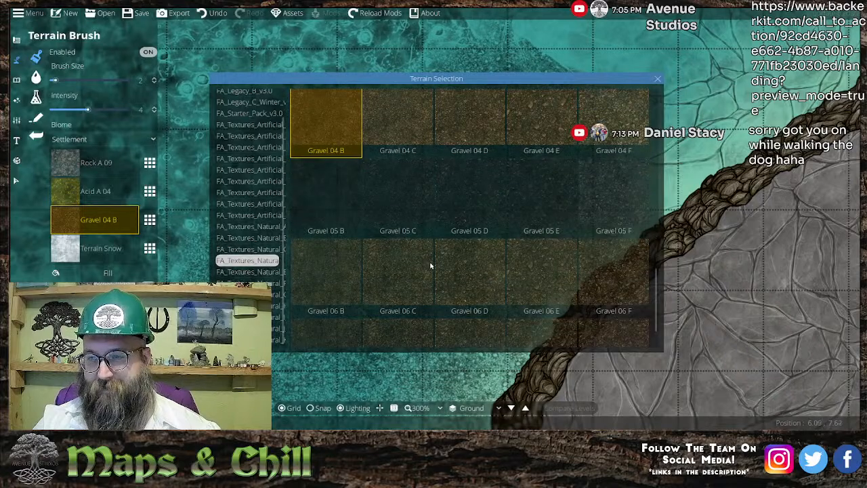
scroll(445, 278, "up", 3)
scroll(446, 277, "up", 3)
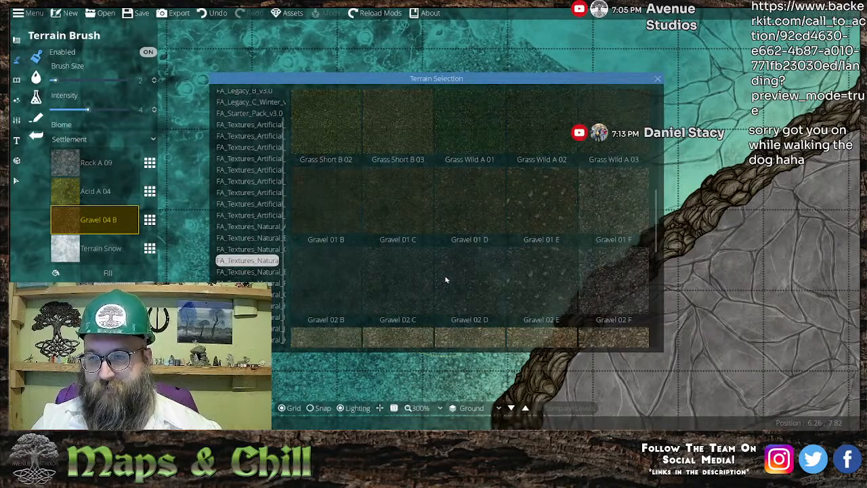
scroll(413, 291, "down", 1)
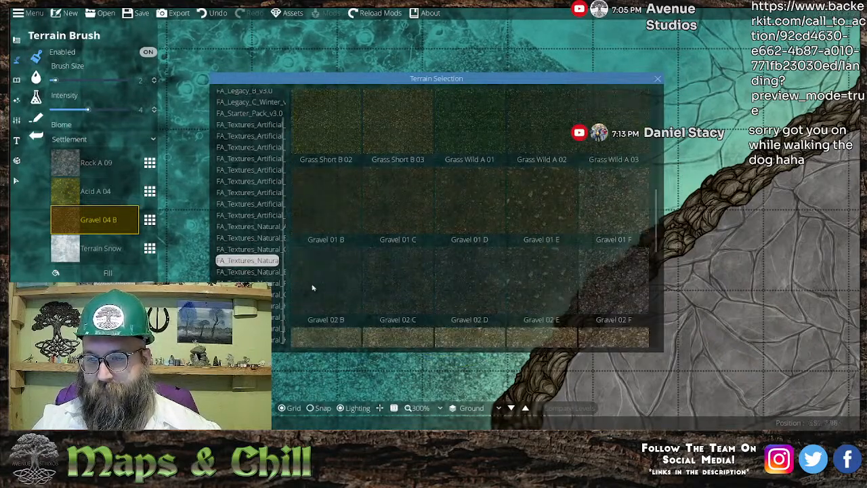
left_click(613, 205)
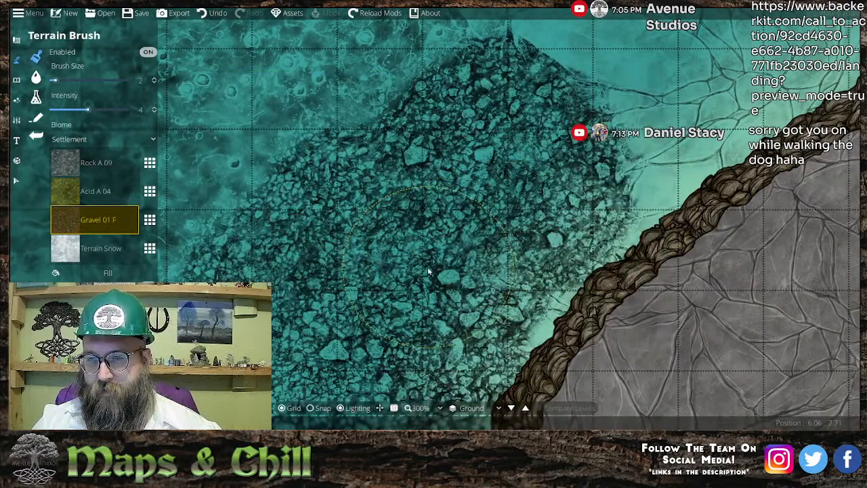
left_click(149, 219)
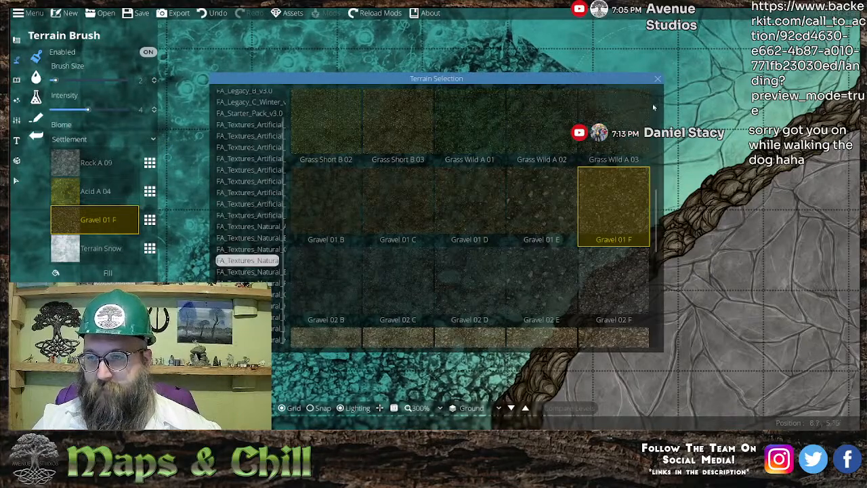
left_click(657, 79)
left_click_drag(361, 278, 508, 195)
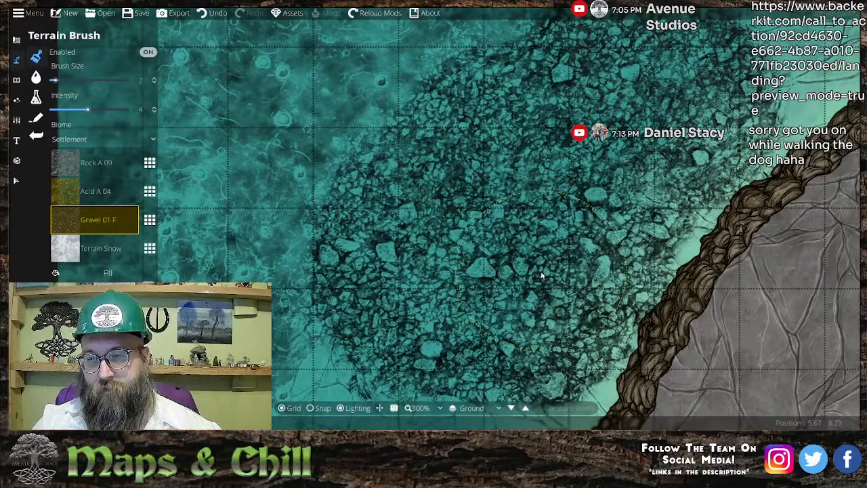
left_click_drag(541, 275, 576, 101)
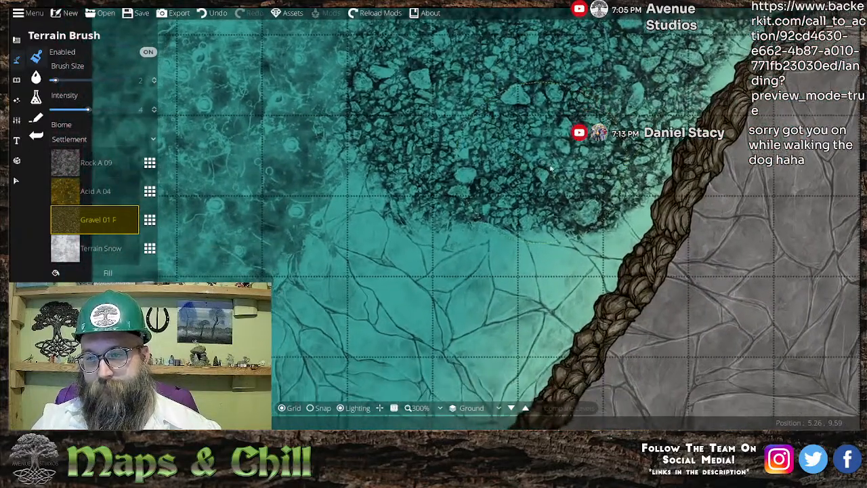
- Set the seabed gravel texture to Gravel 03 E after trying Gravel 03 C again
left_click(150, 219)
scroll(447, 270, "down", 2)
scroll(447, 277, "down", 1)
scroll(433, 277, "up", 1)
left_click(398, 309)
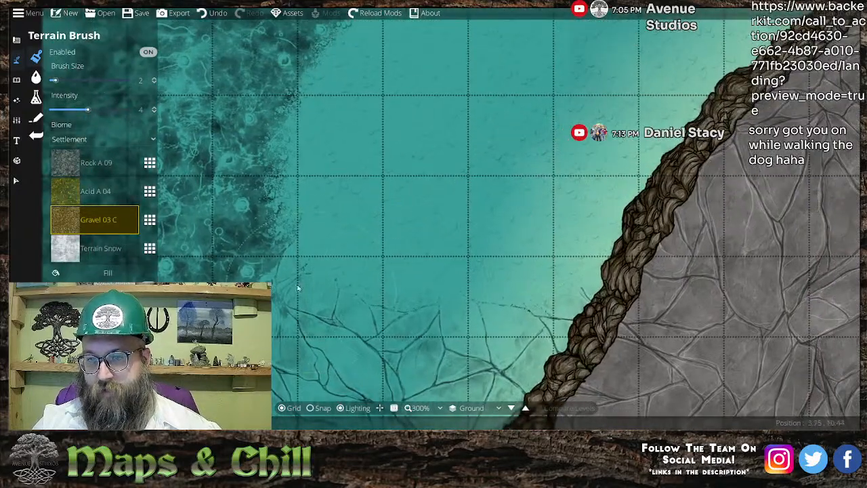
left_click(150, 220)
left_click(539, 243)
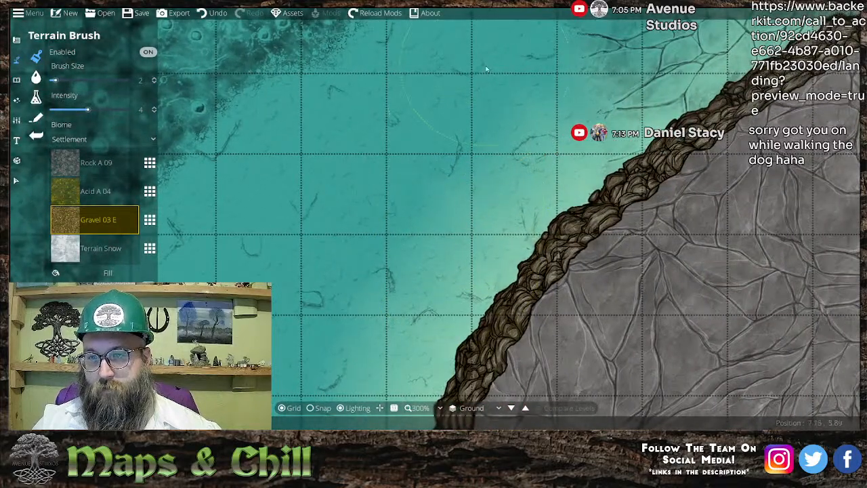
- Paint Gravel 03 E over the cracked seabed along the island's northern cliff, working east toward the headland
left_click_drag(491, 84, 420, 223)
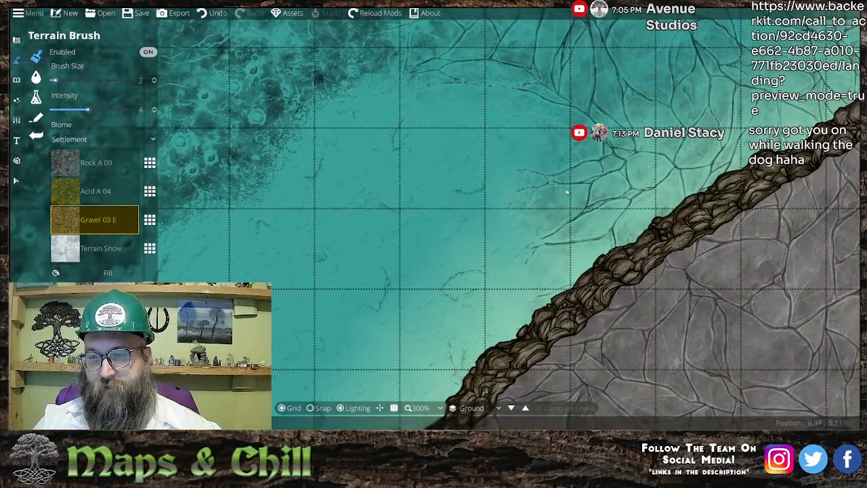
scroll(485, 183, "down", 2)
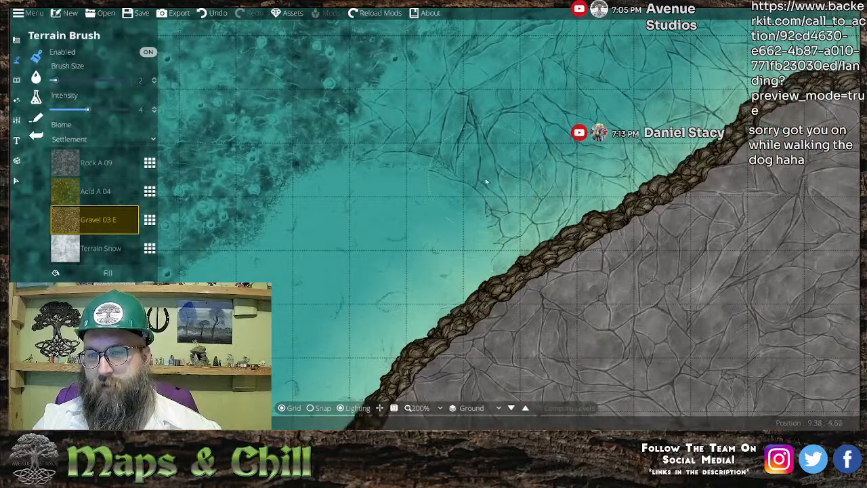
scroll(485, 182, "down", 4)
left_click_drag(494, 149, 432, 217)
scroll(433, 226, "up", 3)
scroll(453, 227, "up", 5)
mouse_move(386, 194)
left_mouse_down()
mouse_move(386, 183)
mouse_move(422, 170)
mouse_move(445, 219)
mouse_move(428, 231)
mouse_move(428, 275)
mouse_move(501, 271)
mouse_move(514, 237)
mouse_move(552, 220)
mouse_move(555, 257)
mouse_move(548, 184)
mouse_move(451, 130)
mouse_move(492, 105)
mouse_move(556, 128)
mouse_move(610, 166)
mouse_move(630, 122)
mouse_move(708, 149)
mouse_move(665, 115)
mouse_move(527, 113)
mouse_move(711, 101)
left_mouse_up()
mouse_move(732, 133)
left_mouse_down()
mouse_move(488, 139)
mouse_move(599, 166)
mouse_move(610, 196)
mouse_move(636, 164)
mouse_move(677, 207)
mouse_move(711, 182)
mouse_move(718, 122)
mouse_move(749, 141)
mouse_move(452, 190)
left_mouse_up()
scroll(461, 126, "down", 1)
mouse_move(471, 148)
left_mouse_down()
mouse_move(474, 187)
mouse_move(549, 174)
mouse_move(535, 180)
mouse_move(596, 141)
mouse_move(586, 160)
mouse_move(677, 169)
mouse_move(628, 157)
mouse_move(691, 154)
mouse_move(738, 166)
mouse_move(718, 169)
mouse_move(704, 153)
mouse_move(497, 139)
mouse_move(451, 160)
left_mouse_up()
mouse_move(541, 142)
left_mouse_down()
mouse_move(610, 152)
mouse_move(554, 141)
mouse_move(646, 178)
mouse_move(656, 162)
mouse_move(521, 150)
mouse_move(630, 193)
mouse_move(674, 203)
mouse_move(690, 177)
mouse_move(711, 196)
mouse_move(660, 161)
mouse_move(587, 138)
mouse_move(622, 128)
left_mouse_up()
left_click_drag(620, 173, 582, 183)
- Paint Gravel 03 E onto the seabed around the tip of the northeastern headland and along its southern cliff
scroll(607, 221, "up", 1)
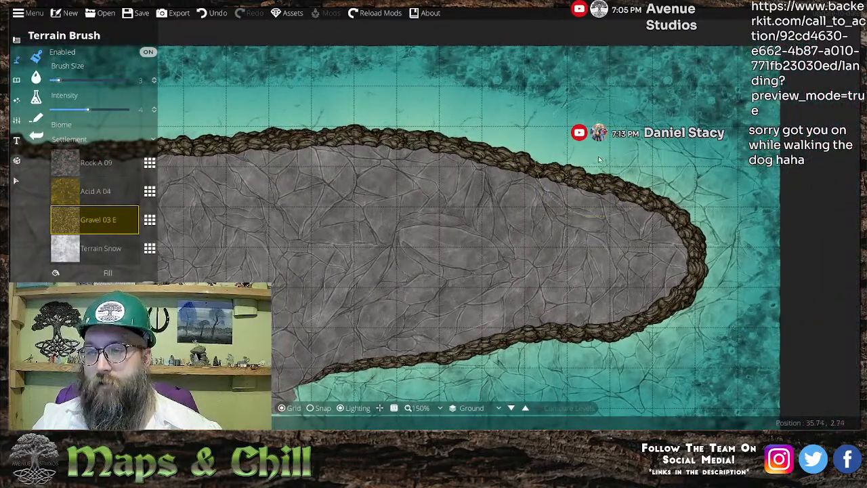
left_click_drag(647, 132, 565, 149)
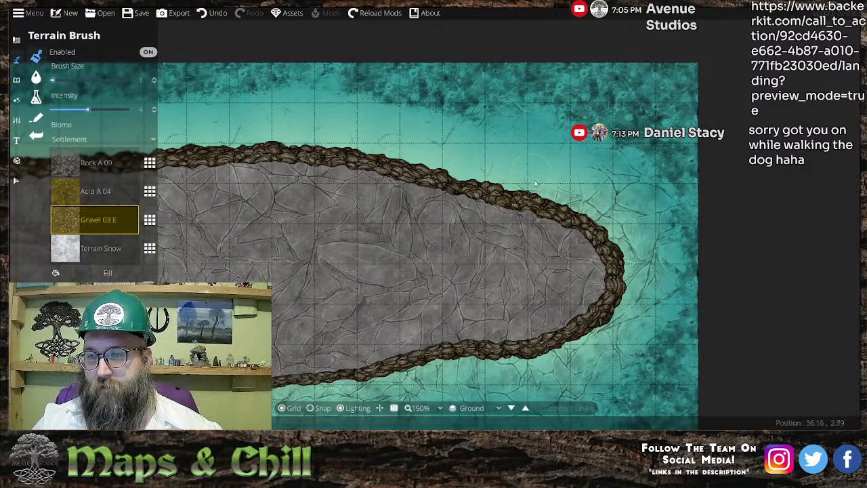
mouse_move(620, 182)
left_mouse_down()
mouse_move(627, 210)
mouse_move(620, 192)
mouse_move(609, 196)
mouse_move(657, 225)
left_mouse_up()
mouse_move(644, 309)
left_mouse_down()
mouse_move(629, 196)
mouse_move(653, 220)
mouse_move(628, 213)
left_mouse_up()
left_click_drag(551, 264, 467, 279)
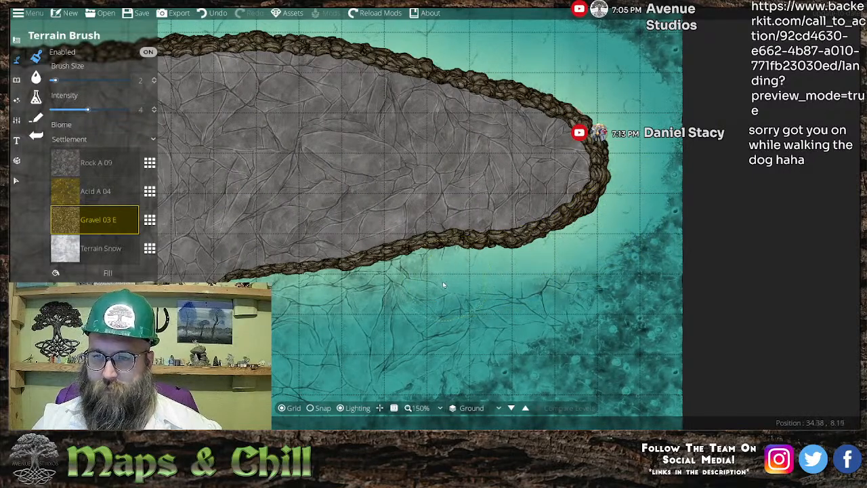
mouse_move(391, 293)
left_mouse_down()
mouse_move(326, 311)
mouse_move(286, 309)
mouse_move(336, 330)
mouse_move(381, 233)
left_mouse_up()
- Fill the cracked seabed south of the headland with Gravel 03 E, out to the dark Acid A 04 area, at brush size 3
scroll(519, 236, "up", 1)
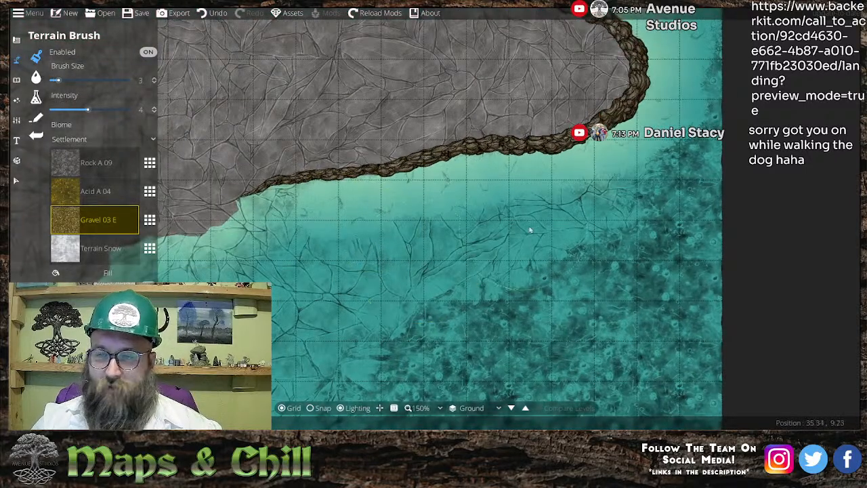
mouse_move(607, 210)
left_mouse_down()
mouse_move(581, 230)
mouse_move(620, 208)
mouse_move(540, 235)
left_mouse_up()
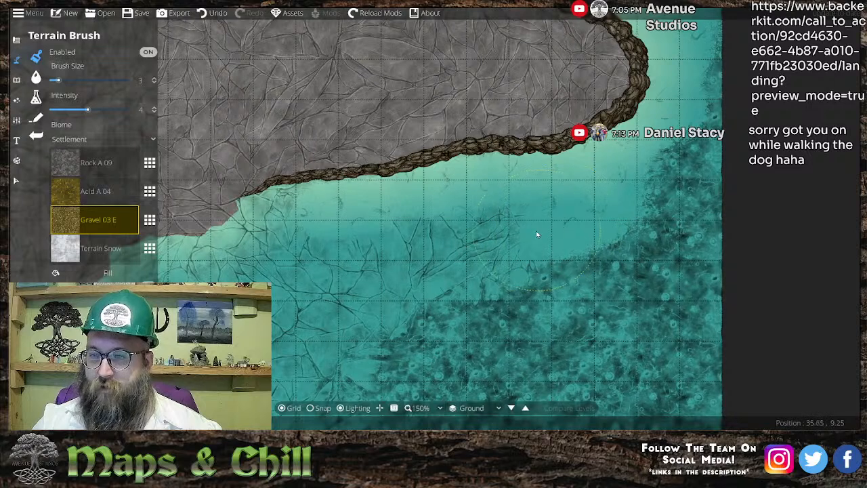
mouse_move(420, 247)
left_mouse_down()
mouse_move(350, 267)
mouse_move(450, 246)
left_mouse_up()
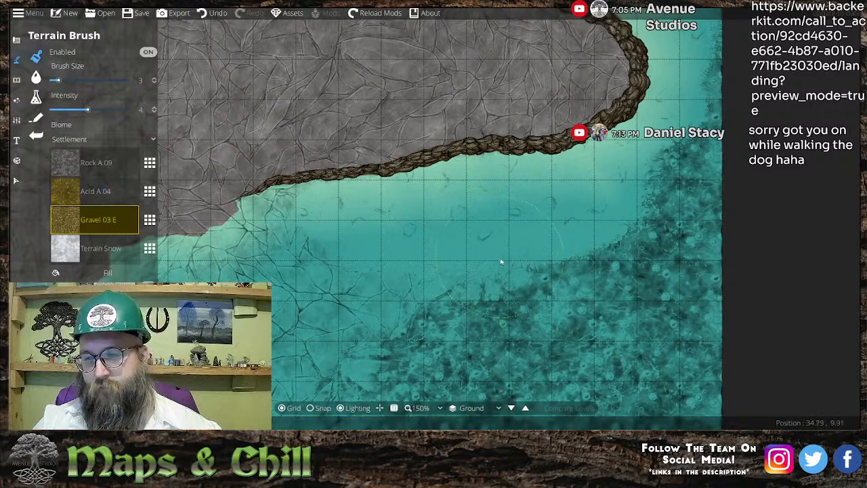
left_click_drag(374, 306, 329, 304)
left_click_drag(339, 268, 458, 204)
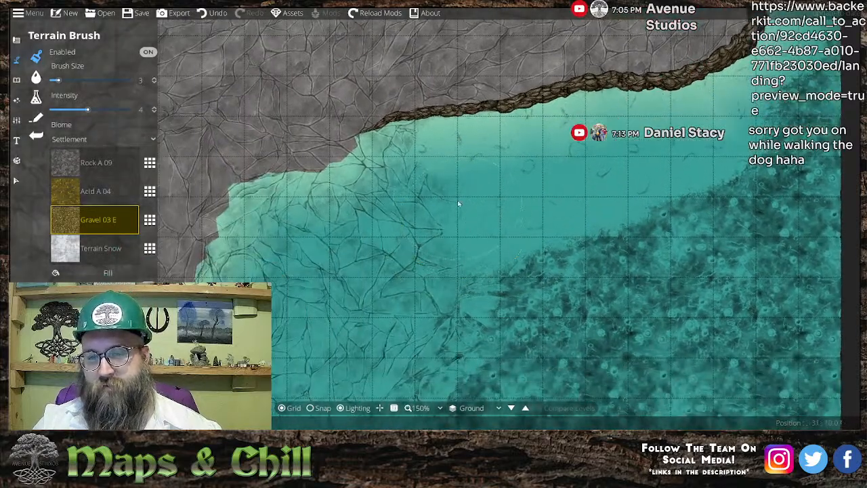
- Paint Gravel 03 E over the cracked seabed along the inner shore of the eastern bay, out to the Acid A 04 area, at brush size 3
mouse_move(359, 236)
left_mouse_down()
mouse_move(351, 256)
mouse_move(366, 281)
mouse_move(489, 283)
mouse_move(426, 336)
mouse_move(468, 316)
left_mouse_up()
mouse_move(449, 353)
left_mouse_down()
mouse_move(459, 189)
mouse_move(413, 316)
mouse_move(401, 153)
left_mouse_up()
mouse_move(391, 253)
left_mouse_down()
mouse_move(414, 296)
mouse_move(437, 315)
mouse_move(336, 262)
mouse_move(319, 234)
mouse_move(319, 170)
mouse_move(316, 256)
mouse_move(292, 210)
mouse_move(327, 157)
mouse_move(357, 153)
mouse_move(335, 179)
mouse_move(294, 292)
left_mouse_up()
left_click_drag(386, 169, 360, 240)
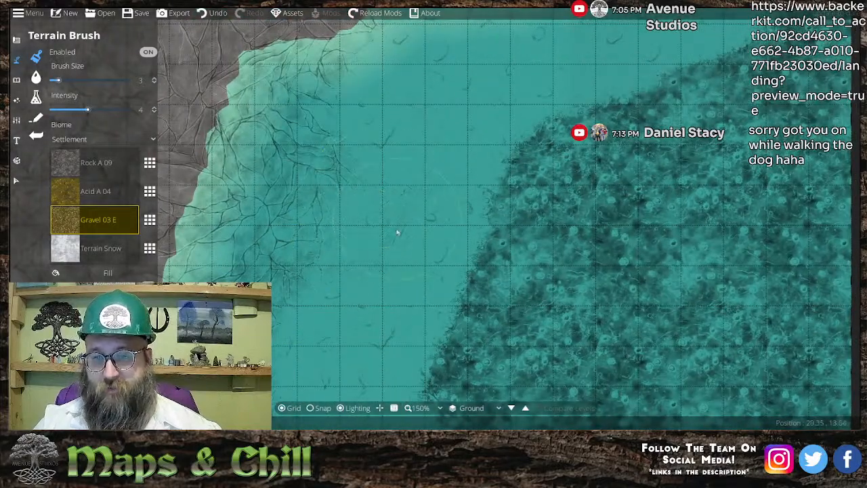
left_click_drag(296, 231, 285, 300)
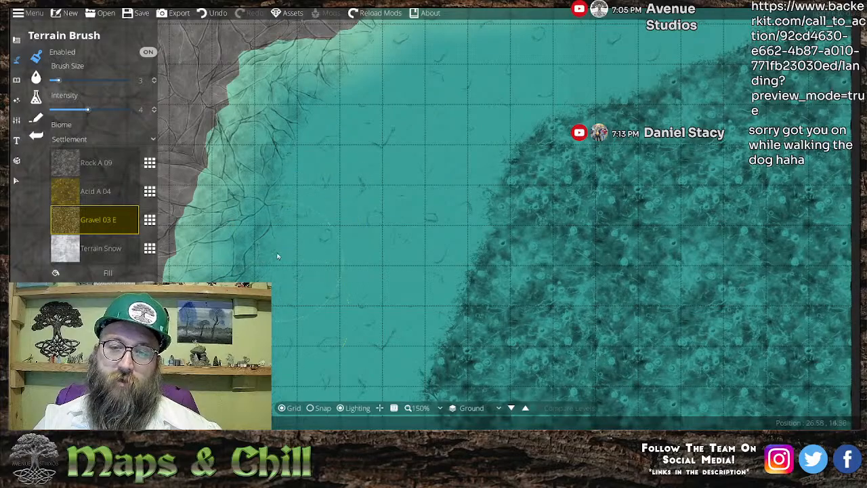
left_click_drag(409, 328, 470, 104)
mouse_move(564, 271)
left_mouse_down()
mouse_move(476, 204)
mouse_move(350, 210)
mouse_move(434, 309)
left_mouse_up()
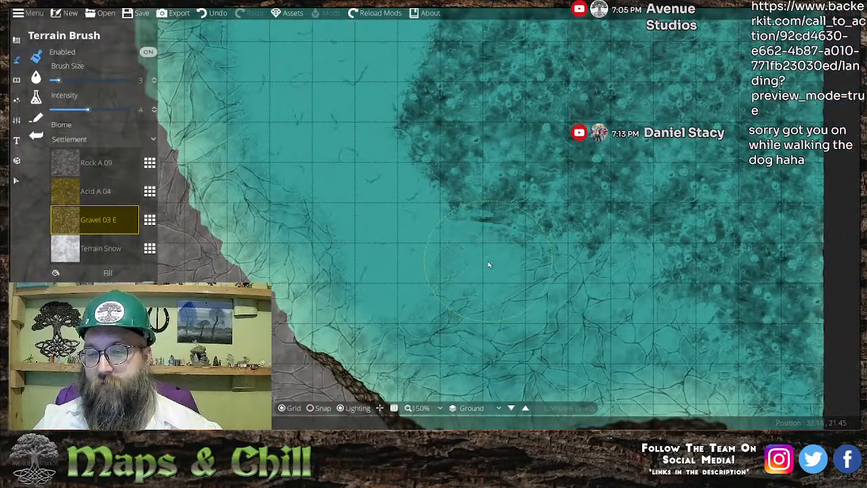
- Fill the cracked seabed at the southern end of the eastern bay with Gravel 03 E, using brush sizes 5 and 4 for the open area
left_click_drag(587, 386, 455, 208)
left_click_drag(340, 175, 405, 187)
scroll(398, 194, "up", 2)
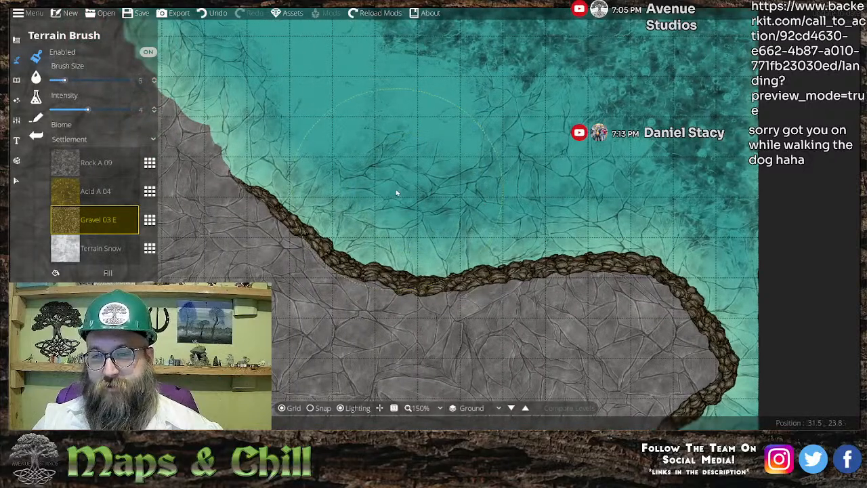
mouse_move(352, 160)
left_mouse_down()
mouse_move(345, 181)
mouse_move(342, 162)
mouse_move(322, 184)
mouse_move(385, 225)
mouse_move(421, 224)
mouse_move(456, 200)
left_mouse_up()
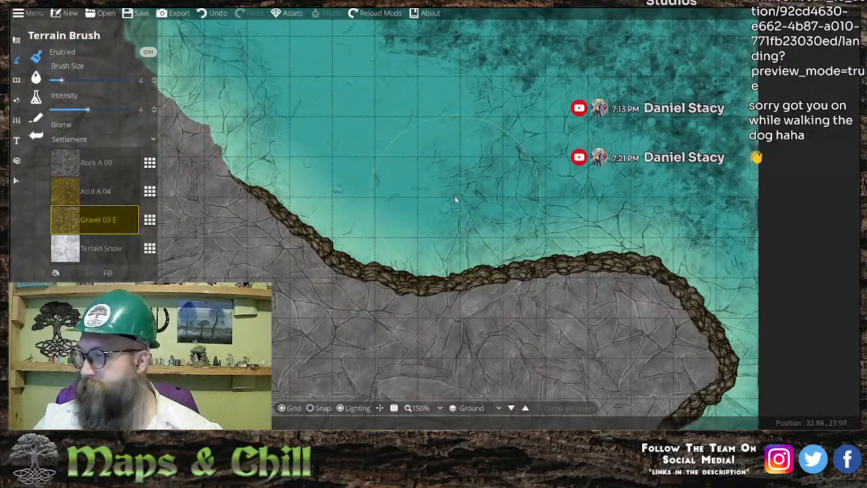
scroll(405, 187, "down", 2)
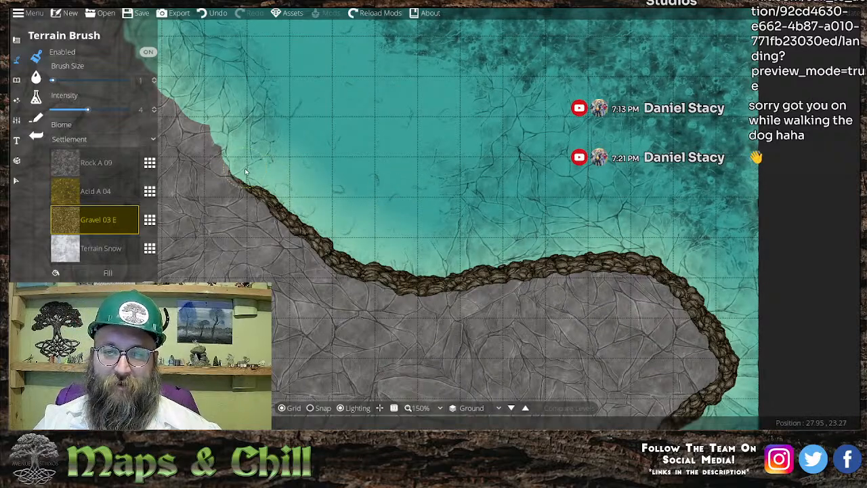
mouse_move(466, 193)
left_mouse_down()
mouse_move(447, 182)
mouse_move(456, 188)
mouse_move(497, 149)
mouse_move(531, 138)
left_mouse_up()
scroll(447, 182, "up", 2)
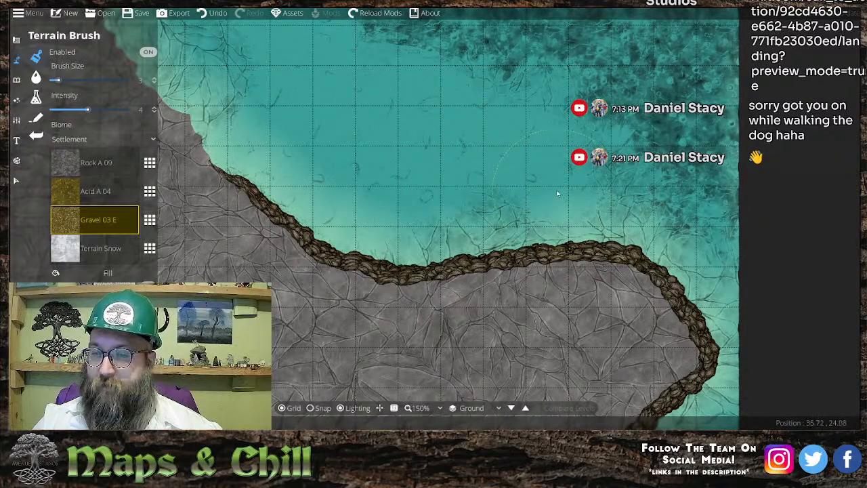
- Cover the leftover cracks against the cliff on the southeastern headland's northern side with Gravel 03 E, at brush sizes 2 and 1
scroll(527, 220, "up", 3)
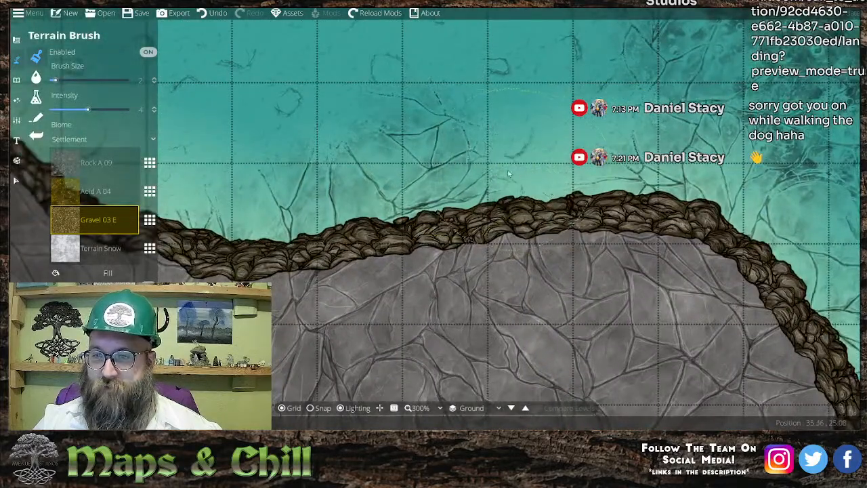
left_click_drag(440, 131, 271, 183)
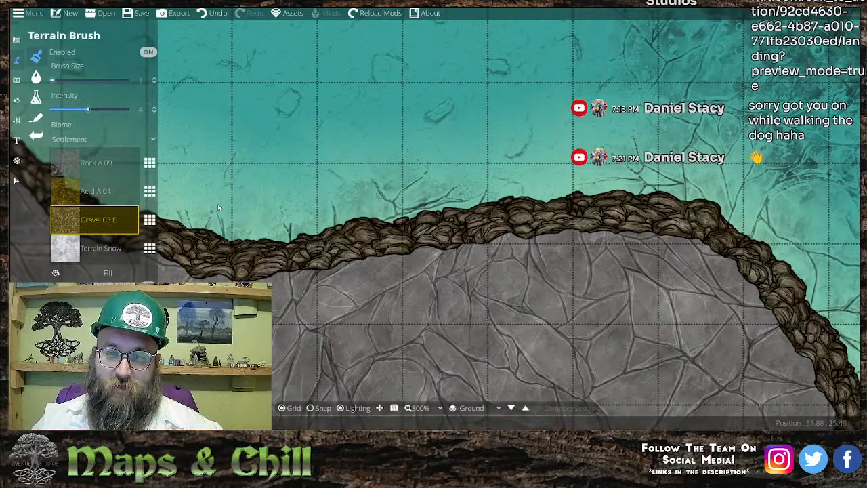
mouse_move(302, 234)
left_mouse_down()
mouse_move(426, 196)
mouse_move(468, 200)
left_mouse_up()
left_click_drag(389, 208, 397, 207)
mouse_move(703, 141)
left_mouse_down()
mouse_move(513, 131)
mouse_move(508, 177)
mouse_move(525, 183)
mouse_move(591, 182)
mouse_move(606, 146)
mouse_move(643, 264)
left_mouse_up()
scroll(528, 170, "up", 1)
scroll(528, 169, "down", 1)
- Paint Gravel 03 E over the narrow strip of seabed between the southeastern headland's tip and the map edge, at brush size 1
mouse_move(644, 264)
left_mouse_down()
mouse_move(528, 207)
mouse_move(518, 172)
left_mouse_up()
mouse_move(521, 173)
left_mouse_down()
mouse_move(554, 187)
mouse_move(451, 164)
left_mouse_up()
scroll(451, 164, "up", 1)
scroll(451, 164, "down", 2)
mouse_move(466, 109)
left_mouse_down()
mouse_move(490, 160)
mouse_move(432, 106)
mouse_move(476, 152)
mouse_move(523, 181)
mouse_move(491, 169)
left_mouse_up()
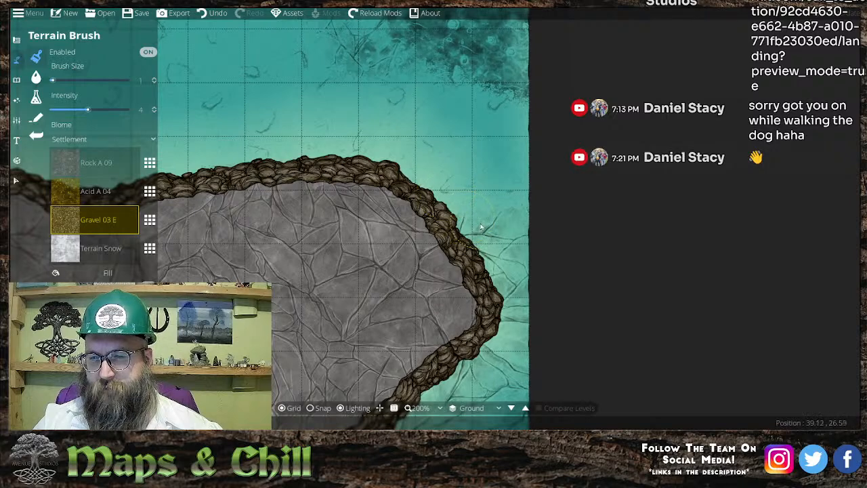
left_click_drag(597, 365, 466, 237)
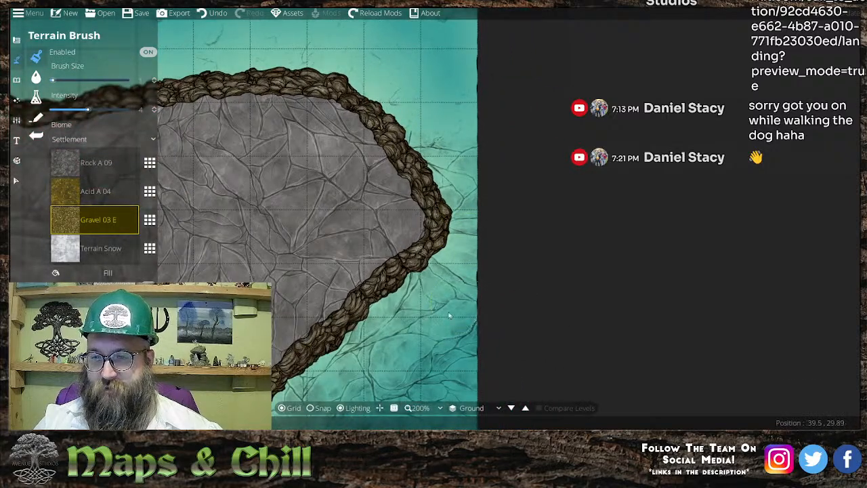
- Paint Gravel 03 E over the cracked seabed south of the southeastern headland, starting southwest along its cliff, at brush size 2
left_click_drag(434, 300, 474, 238)
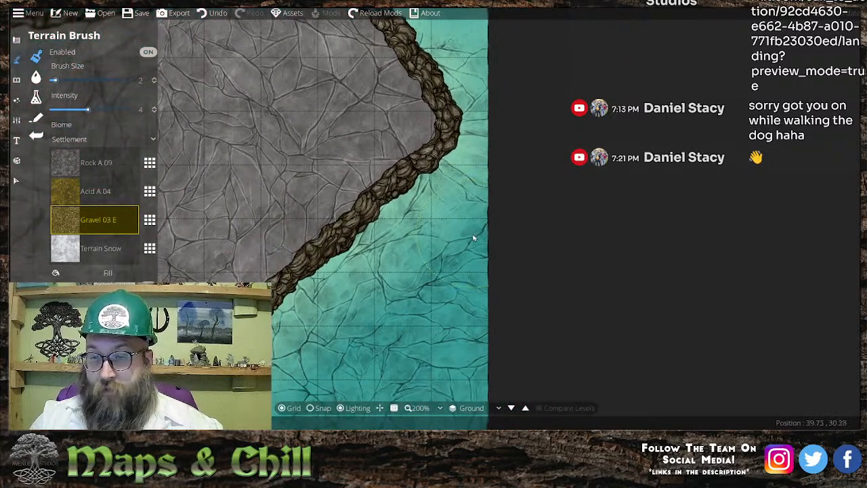
mouse_move(482, 273)
left_mouse_down()
mouse_move(437, 271)
mouse_move(403, 288)
mouse_move(377, 286)
mouse_move(398, 265)
left_mouse_up()
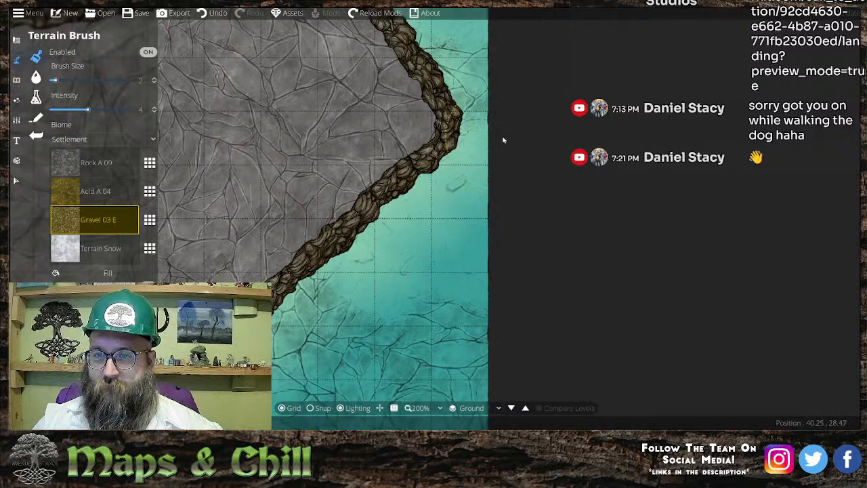
left_click_drag(502, 116, 523, 260)
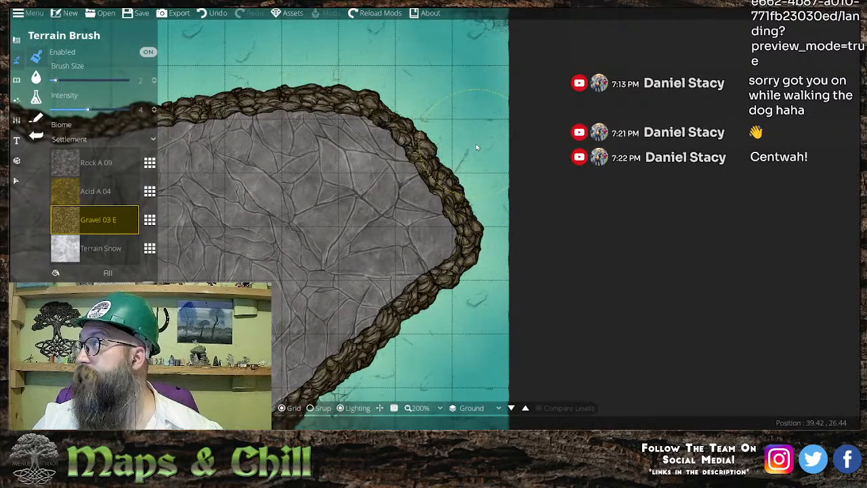
mouse_move(446, 287)
left_mouse_down()
mouse_move(442, 171)
mouse_move(420, 306)
mouse_move(467, 151)
mouse_move(455, 209)
mouse_move(496, 127)
mouse_move(463, 161)
mouse_move(554, 138)
mouse_move(538, 150)
mouse_move(549, 134)
mouse_move(452, 148)
mouse_move(400, 116)
left_mouse_up()
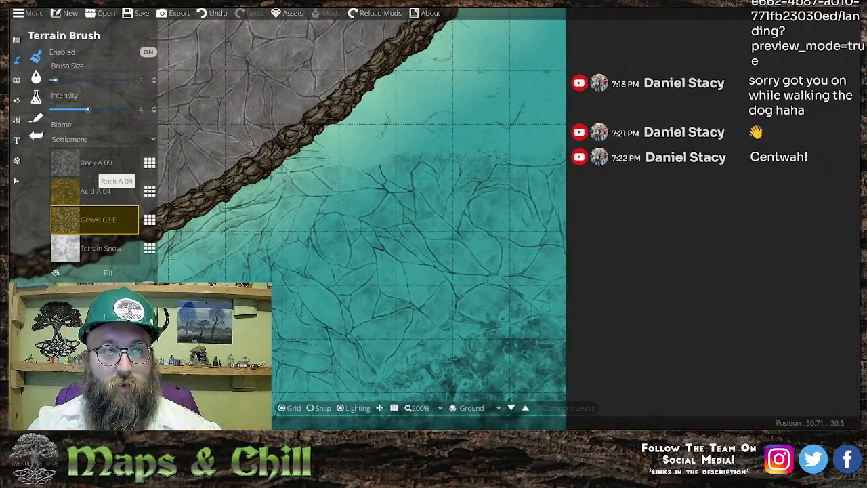
left_click_drag(479, 275, 511, 237)
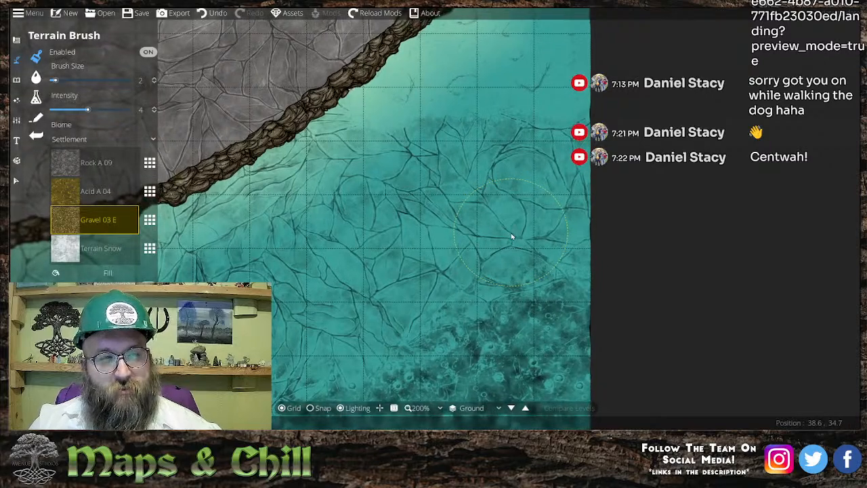
left_click_drag(549, 203, 544, 219)
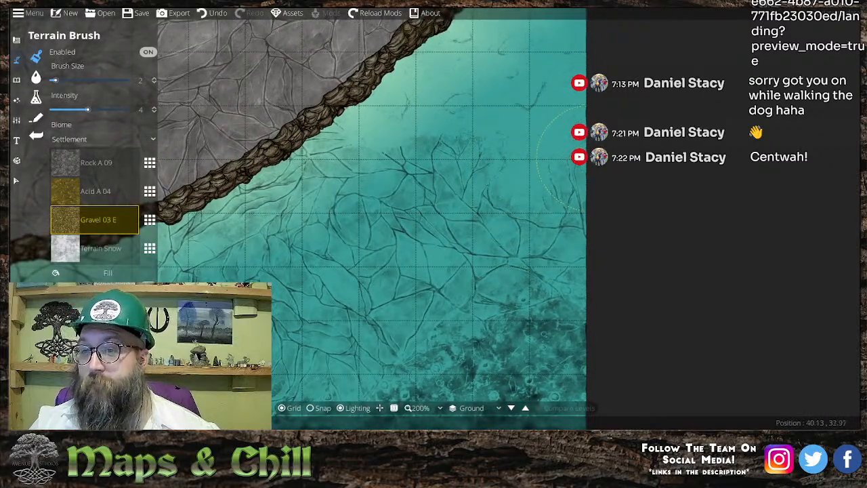
left_click_drag(396, 217, 537, 156)
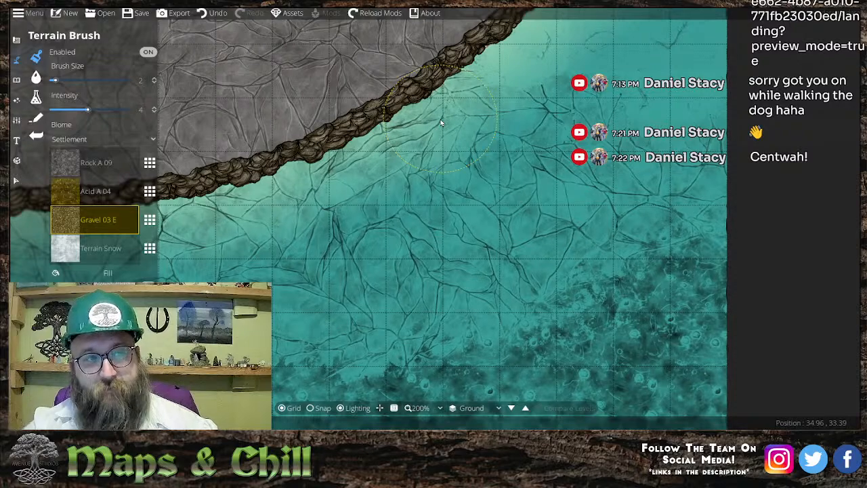
mouse_move(441, 121)
left_mouse_down()
mouse_move(496, 117)
mouse_move(517, 105)
mouse_move(521, 124)
mouse_move(501, 78)
mouse_move(531, 54)
mouse_move(467, 118)
mouse_move(461, 155)
left_mouse_up()
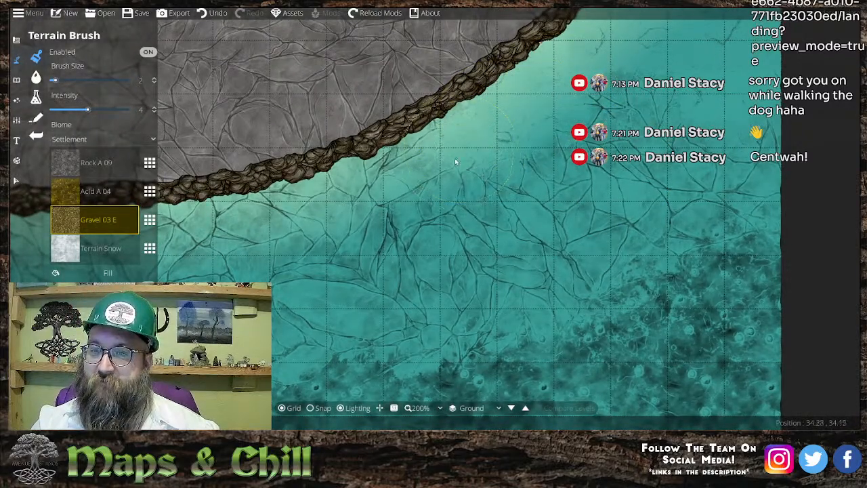
- Cover the small bare gap beside the southeastern cliff with the Water Brush
scroll(465, 150, "up", 5)
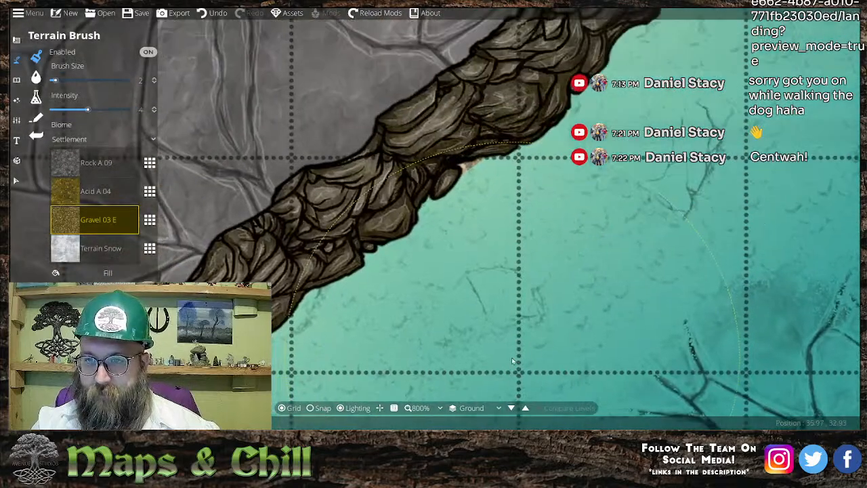
left_click(36, 97)
left_click(37, 77)
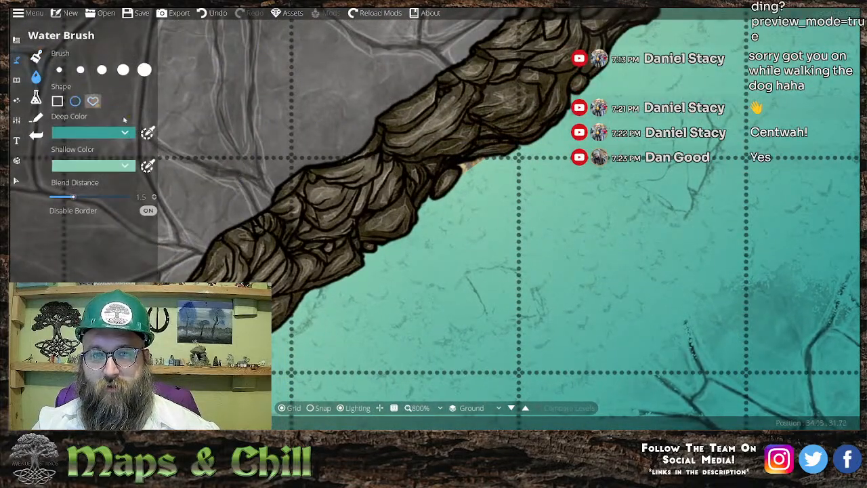
scroll(513, 272, "down", 2)
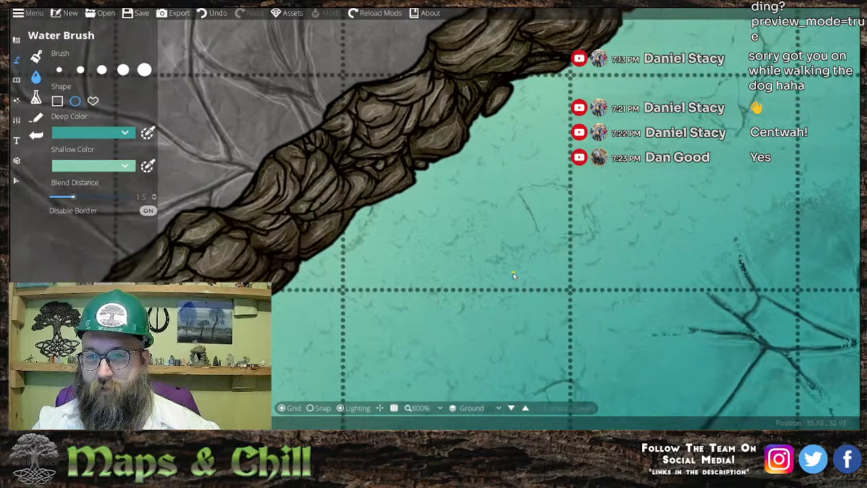
mouse_move(571, 250)
left_mouse_down()
mouse_move(499, 251)
mouse_move(575, 190)
mouse_move(495, 298)
left_mouse_up()
scroll(499, 251, "down", 1)
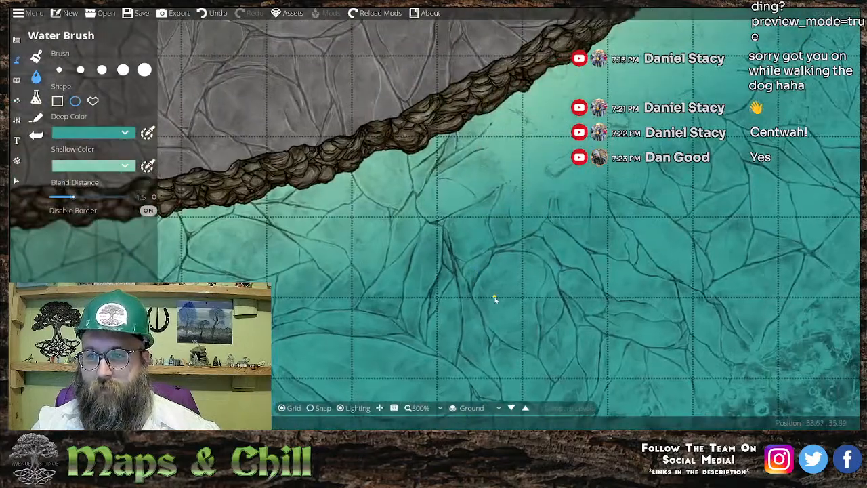
- Resume terrain painting with Gravel 03 E along the island's southern cliff, working west at brush size 2
left_click(36, 56)
mouse_move(572, 206)
left_mouse_down()
mouse_move(526, 174)
mouse_move(497, 125)
mouse_move(521, 147)
mouse_move(511, 158)
mouse_move(445, 170)
mouse_move(484, 223)
mouse_move(369, 193)
mouse_move(318, 203)
mouse_move(329, 215)
mouse_move(239, 237)
mouse_move(646, 189)
mouse_move(542, 169)
mouse_move(452, 188)
mouse_move(342, 173)
mouse_move(335, 196)
mouse_move(353, 194)
mouse_move(238, 185)
mouse_move(246, 192)
left_mouse_up()
mouse_move(310, 218)
left_mouse_down()
mouse_move(683, 232)
mouse_move(701, 202)
mouse_move(644, 209)
mouse_move(542, 190)
mouse_move(529, 176)
mouse_move(410, 159)
mouse_move(406, 182)
mouse_move(310, 185)
mouse_move(429, 208)
mouse_move(303, 203)
mouse_move(252, 213)
left_mouse_up()
left_click_drag(287, 231, 594, 232)
mouse_move(549, 214)
left_mouse_down()
mouse_move(359, 197)
mouse_move(296, 200)
mouse_move(401, 207)
mouse_move(244, 206)
mouse_move(273, 208)
mouse_move(415, 266)
mouse_move(669, 303)
mouse_move(582, 292)
mouse_move(625, 280)
mouse_move(746, 278)
left_mouse_up()
mouse_move(746, 278)
left_mouse_down()
mouse_move(572, 287)
mouse_move(625, 300)
mouse_move(728, 293)
mouse_move(637, 315)
mouse_move(547, 293)
left_mouse_up()
- Continue the Gravel 03 E band below the southern cliff westward to the island's southwestern corner
mouse_move(292, 255)
left_mouse_down()
mouse_move(596, 229)
mouse_move(661, 265)
mouse_move(526, 251)
mouse_move(474, 216)
mouse_move(447, 223)
mouse_move(373, 201)
mouse_move(312, 237)
mouse_move(237, 162)
mouse_move(375, 272)
mouse_move(538, 333)
mouse_move(474, 359)
left_mouse_up()
left_click_drag(373, 245, 582, 326)
mouse_move(419, 258)
left_mouse_down()
mouse_move(381, 218)
mouse_move(334, 214)
mouse_move(298, 244)
mouse_move(282, 196)
mouse_move(241, 152)
mouse_move(423, 258)
mouse_move(370, 242)
mouse_move(318, 180)
mouse_move(285, 178)
mouse_move(243, 195)
mouse_move(203, 230)
mouse_move(244, 271)
mouse_move(479, 360)
mouse_move(287, 276)
left_mouse_up()
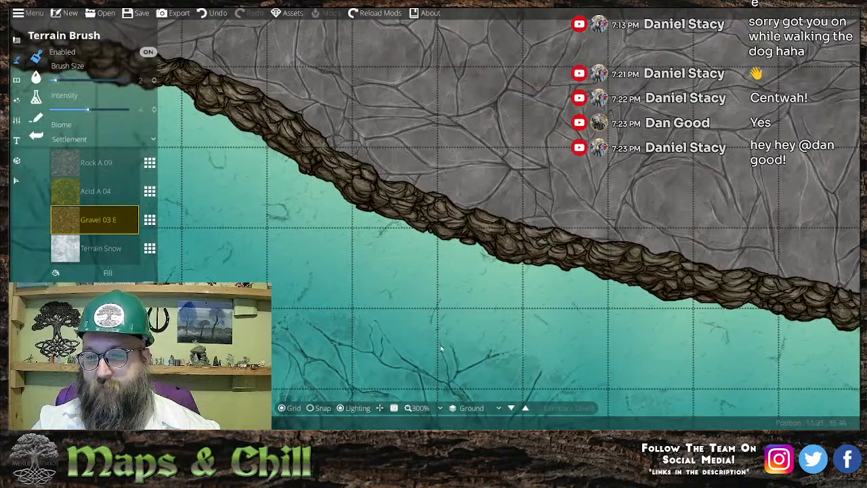
left_click_drag(655, 396, 519, 343)
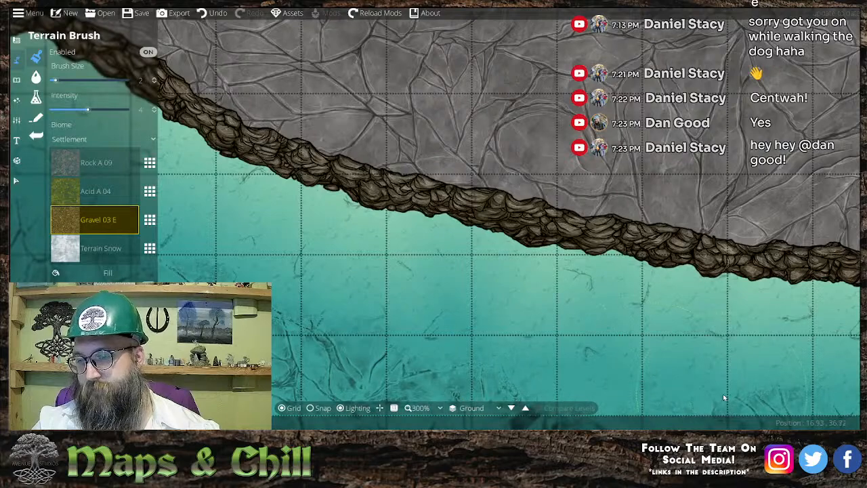
left_click_drag(191, 230, 571, 359)
left_click_drag(488, 314, 678, 368)
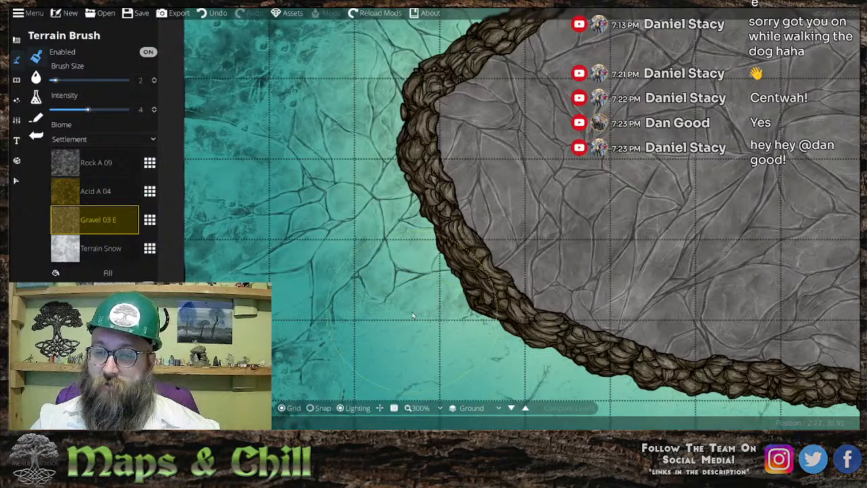
- Paint Gravel 03 E over the cracked seabed around the southwestern headland and north along its cliff
mouse_move(415, 321)
left_mouse_down()
mouse_move(452, 261)
mouse_move(363, 211)
mouse_move(350, 193)
mouse_move(366, 122)
mouse_move(359, 119)
left_mouse_up()
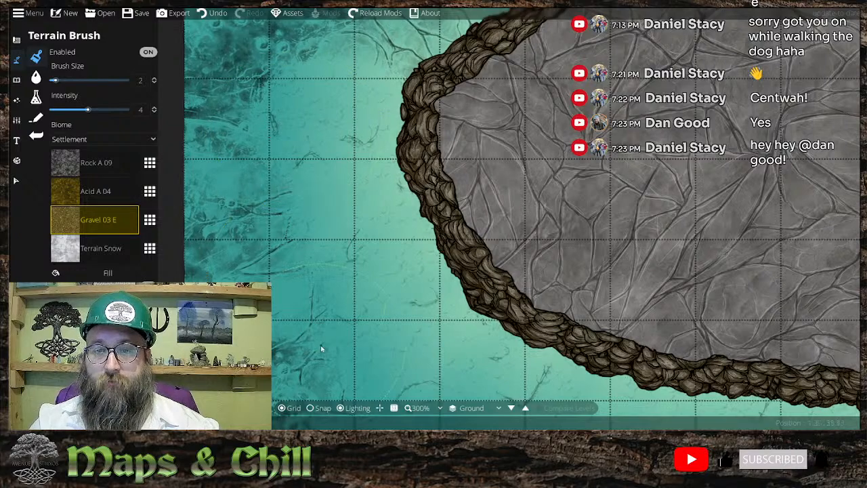
left_click_drag(308, 159, 334, 271)
mouse_move(345, 220)
left_mouse_down()
mouse_move(353, 239)
mouse_move(314, 291)
mouse_move(319, 183)
mouse_move(354, 208)
mouse_move(411, 190)
mouse_move(434, 203)
mouse_move(461, 115)
mouse_move(339, 153)
mouse_move(358, 184)
left_mouse_up()
mouse_move(474, 133)
left_mouse_down()
mouse_move(447, 147)
mouse_move(374, 255)
mouse_move(411, 257)
mouse_move(421, 197)
mouse_move(443, 200)
mouse_move(465, 226)
mouse_move(488, 195)
mouse_move(494, 154)
mouse_move(445, 153)
mouse_move(430, 222)
left_mouse_up()
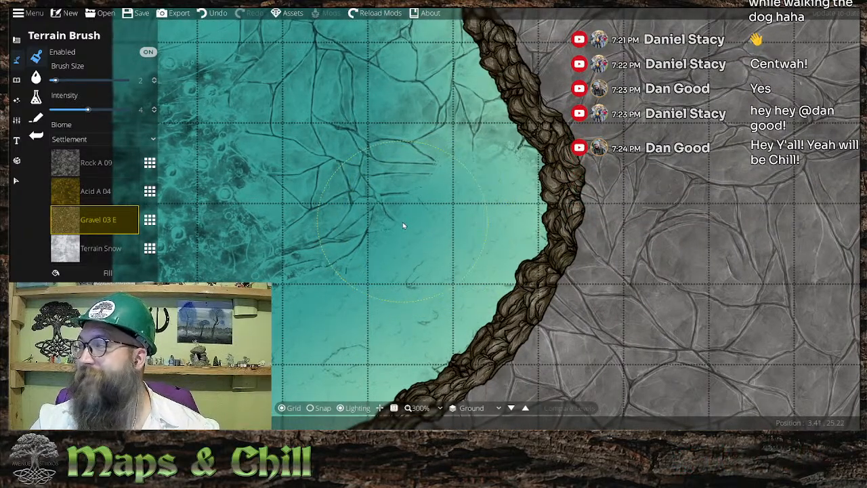
mouse_move(466, 181)
left_mouse_down()
mouse_move(448, 121)
mouse_move(468, 267)
mouse_move(427, 172)
mouse_move(421, 124)
mouse_move(403, 140)
mouse_move(362, 230)
mouse_move(372, 302)
mouse_move(395, 330)
mouse_move(383, 222)
left_mouse_up()
- Extend the Gravel 03 E band north along the island's western cliff at brush size 2
mouse_move(333, 72)
left_mouse_down()
mouse_move(370, 266)
mouse_move(384, 294)
mouse_move(439, 291)
mouse_move(435, 271)
mouse_move(382, 227)
mouse_move(420, 196)
mouse_move(406, 149)
mouse_move(407, 192)
mouse_move(393, 172)
mouse_move(426, 352)
left_mouse_up()
mouse_move(426, 353)
left_mouse_down()
mouse_move(410, 339)
mouse_move(420, 282)
mouse_move(379, 203)
mouse_move(402, 143)
mouse_move(400, 115)
mouse_move(400, 178)
mouse_move(407, 164)
left_mouse_up()
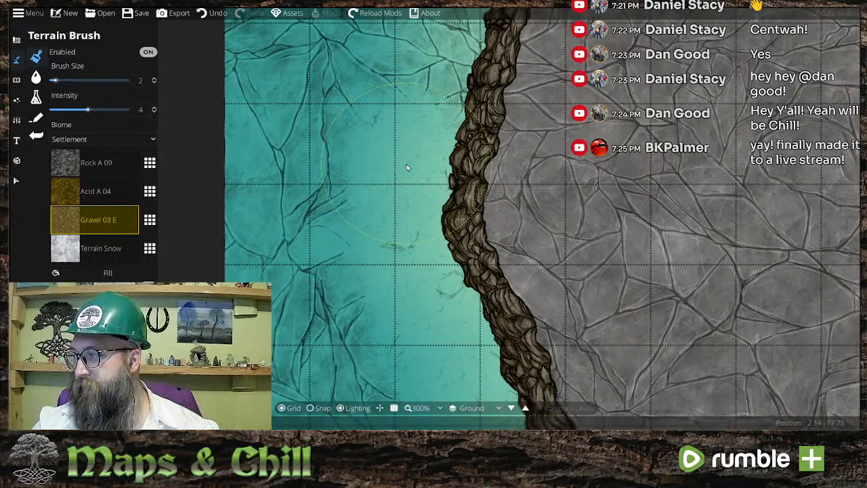
left_click_drag(432, 197, 457, 248)
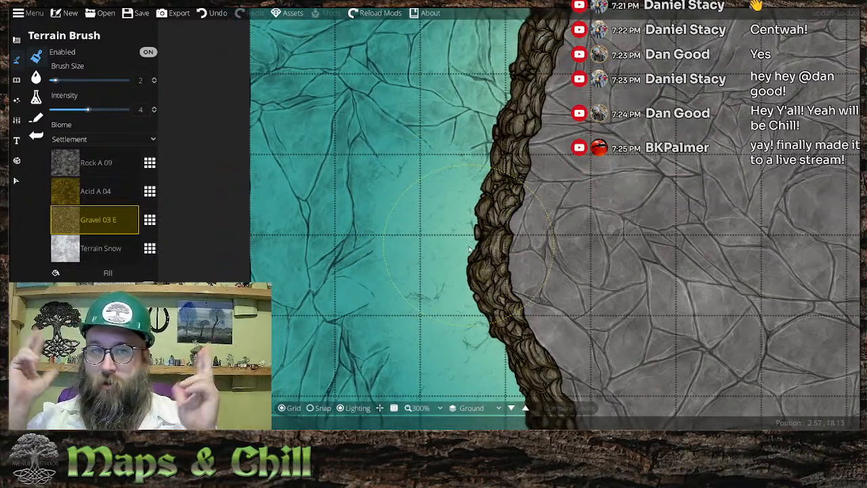
mouse_move(408, 168)
left_mouse_down()
mouse_move(404, 192)
mouse_move(434, 186)
mouse_move(430, 168)
mouse_move(471, 102)
mouse_move(442, 249)
left_mouse_up()
mouse_move(439, 178)
left_mouse_down()
mouse_move(465, 160)
mouse_move(478, 125)
mouse_move(439, 131)
mouse_move(362, 203)
mouse_move(394, 183)
mouse_move(399, 146)
left_mouse_up()
mouse_move(399, 145)
left_mouse_down()
mouse_move(360, 269)
mouse_move(298, 342)
left_mouse_up()
mouse_move(396, 285)
left_mouse_down()
mouse_move(414, 254)
mouse_move(448, 257)
mouse_move(492, 166)
mouse_move(499, 159)
mouse_move(508, 167)
mouse_move(456, 182)
mouse_move(448, 164)
mouse_move(351, 188)
mouse_move(300, 254)
mouse_move(307, 234)
mouse_move(504, 138)
mouse_move(519, 118)
mouse_move(450, 249)
mouse_move(414, 294)
left_mouse_up()
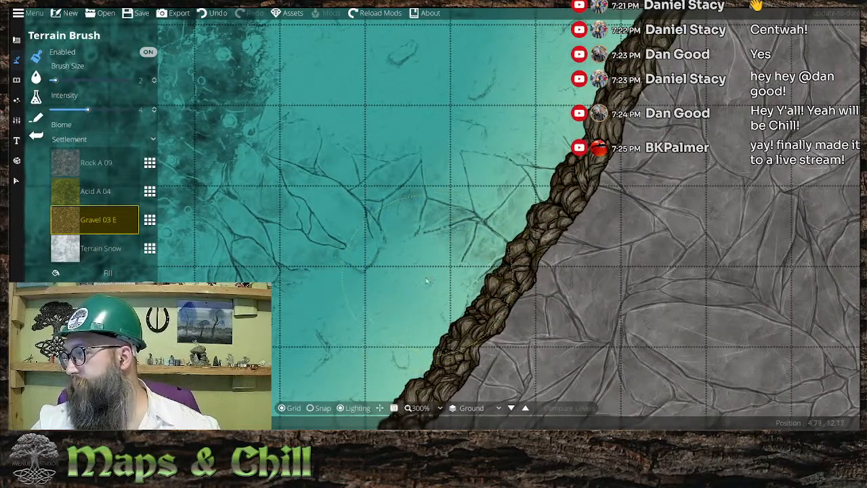
- Join the gravel along the northwestern cliff and widen the western Gravel 03 E band toward the map edge at brush size 3
mouse_move(430, 225)
left_mouse_down()
mouse_move(450, 234)
mouse_move(467, 227)
mouse_move(517, 152)
left_mouse_up()
mouse_move(336, 208)
left_mouse_down()
mouse_move(297, 164)
mouse_move(281, 216)
mouse_move(282, 306)
mouse_move(355, 280)
mouse_move(366, 284)
mouse_move(291, 131)
left_mouse_up()
scroll(346, 276, "down", 3)
mouse_move(355, 359)
left_mouse_down()
mouse_move(527, 104)
mouse_move(530, 69)
left_mouse_up()
mouse_move(511, 272)
left_mouse_down()
mouse_move(584, 259)
mouse_move(635, 295)
left_mouse_up()
scroll(373, 300, "up", 1)
mouse_move(446, 286)
left_mouse_down()
mouse_move(417, 264)
mouse_move(426, 226)
mouse_move(390, 144)
mouse_move(445, 236)
left_mouse_up()
left_click_drag(418, 128, 423, 319)
mouse_move(408, 158)
left_mouse_down()
mouse_move(427, 265)
mouse_move(426, 171)
mouse_move(431, 185)
mouse_move(411, 258)
mouse_move(415, 278)
mouse_move(388, 192)
left_mouse_up()
left_click_drag(388, 192, 395, 245)
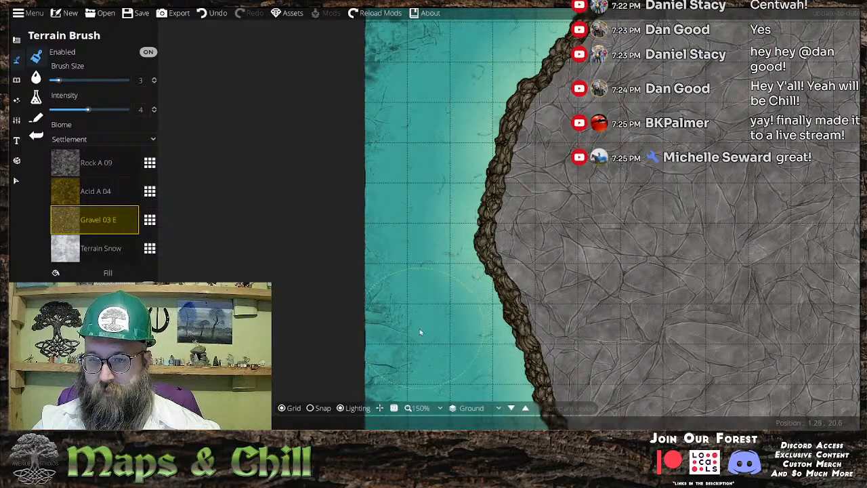
- Cover the remaining cracks off the western and northwestern coast with Gravel 03 E, up to the Acid A 04 area
left_click_drag(422, 311, 403, 271)
key("w")
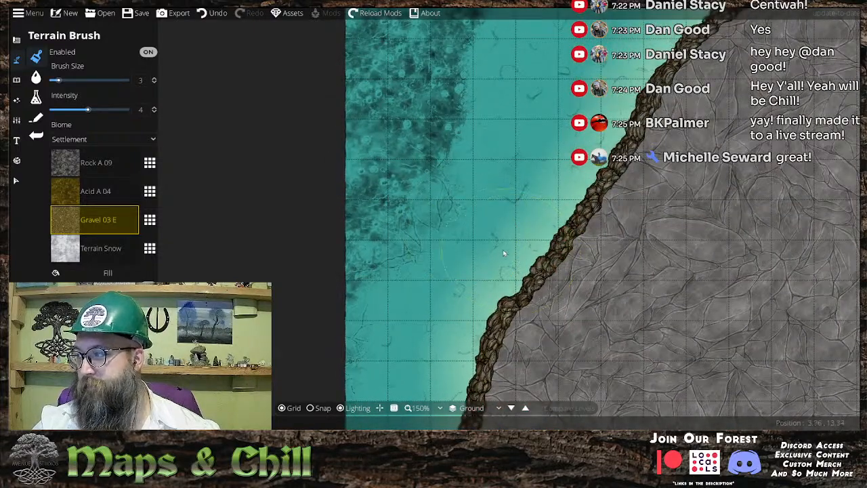
key("w")
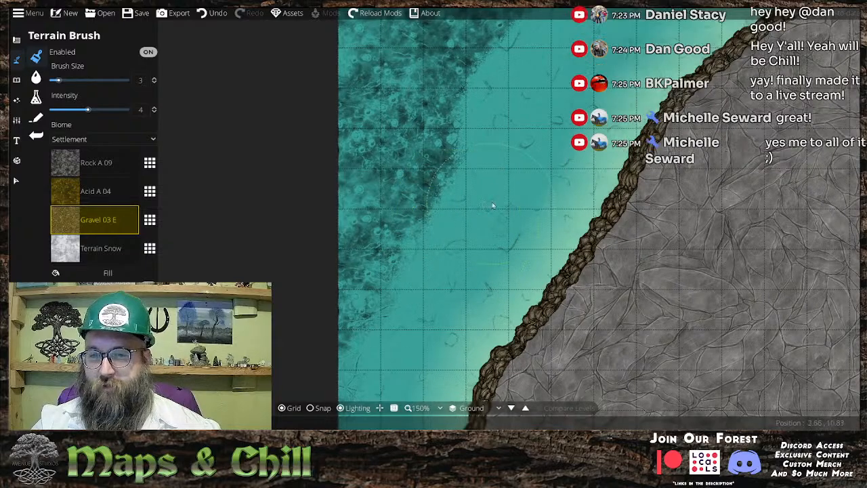
key("w")
key("a")
key("w")
key("d")
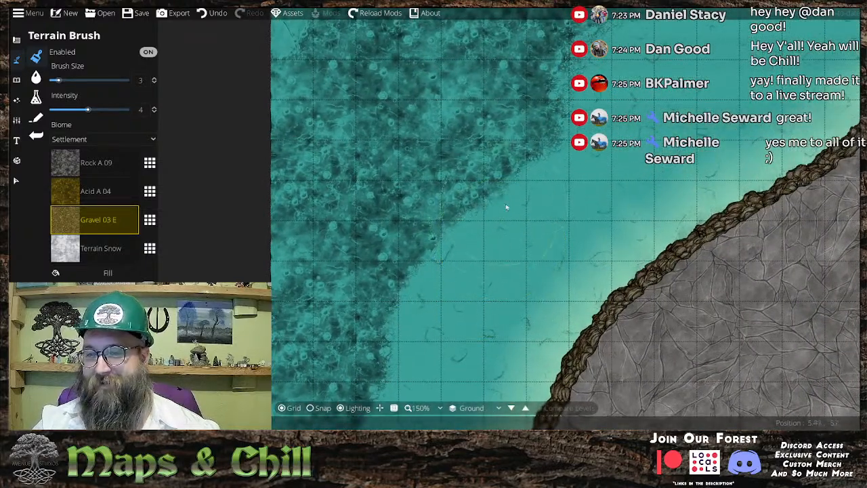
- Review the island's northern, western, southern and bay shorelines to see which seabed and water edges still need work
key("w")
key("s")
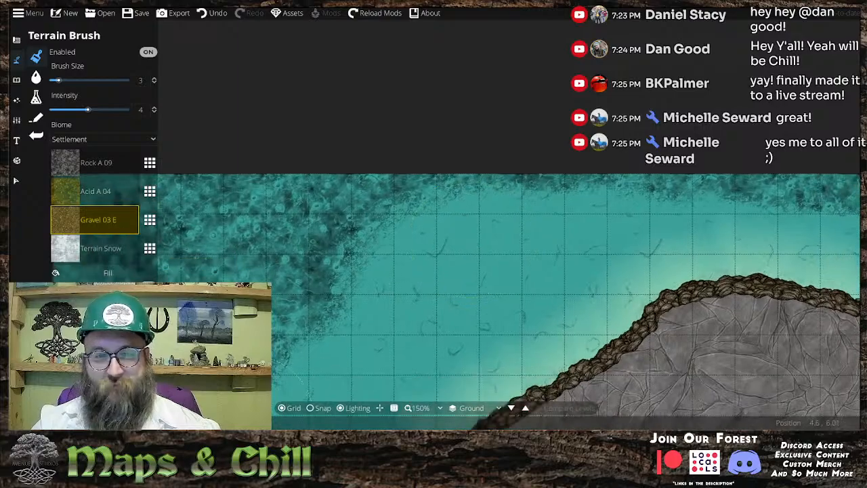
left_click(150, 220)
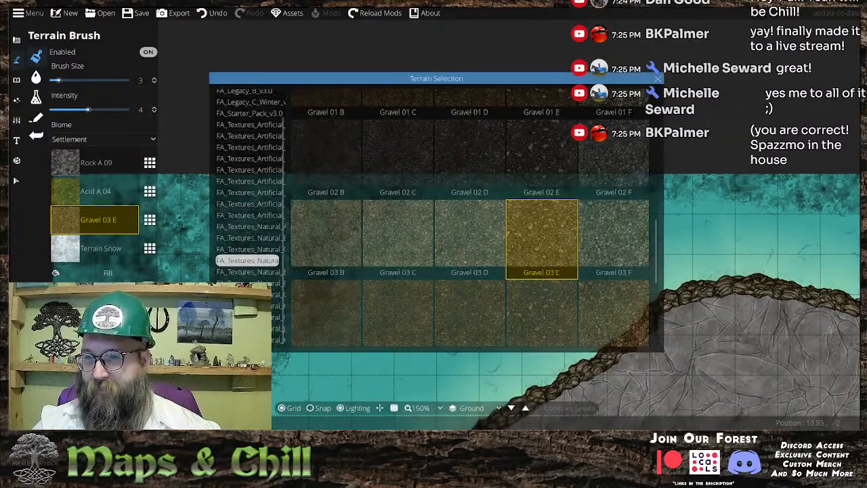
left_click(657, 78)
scroll(641, 221, "down", 4)
key("d")
key("s")
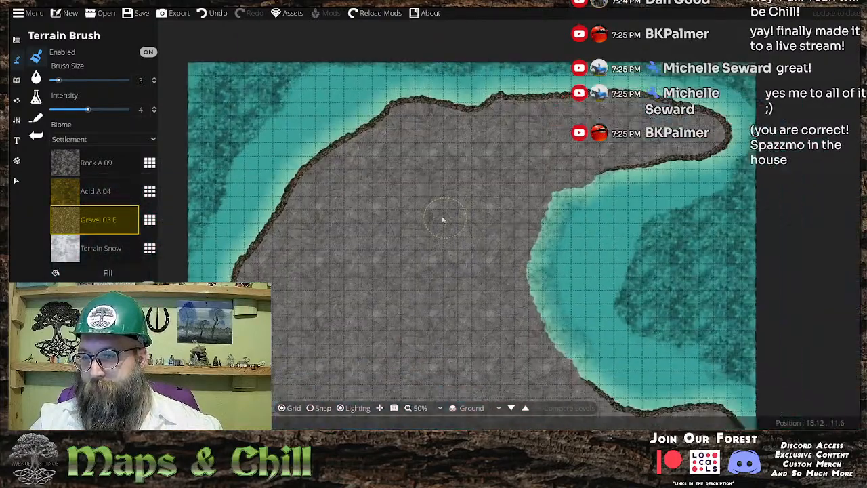
key("s")
key("a")
key("w")
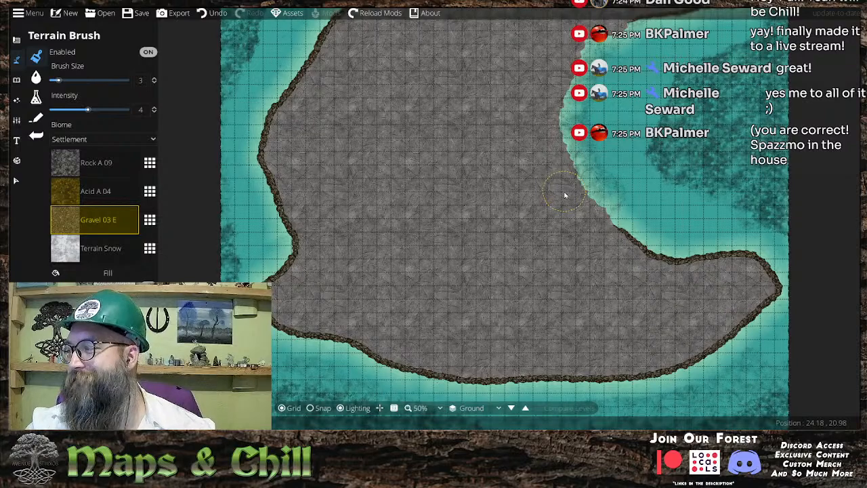
scroll(564, 197, "up", 1)
key("d")
key("w")
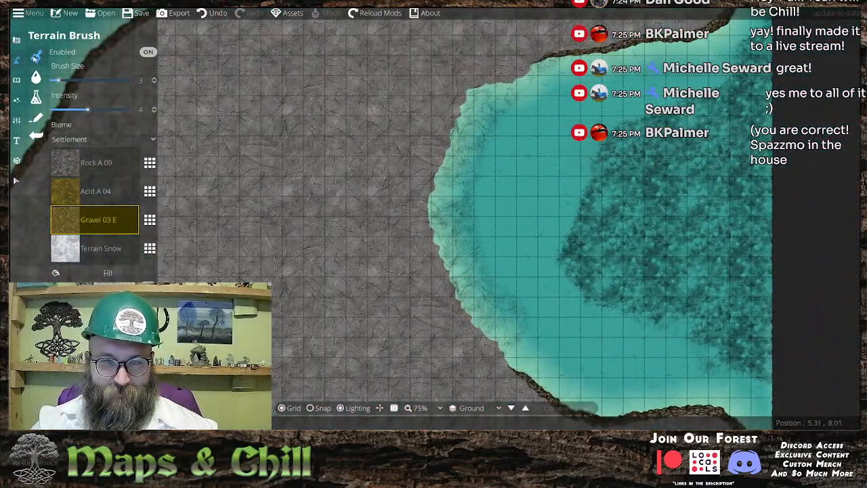
- Set up the Water Brush with its freeform shape at the northern end of the bay's cracked western shore
left_click(36, 76)
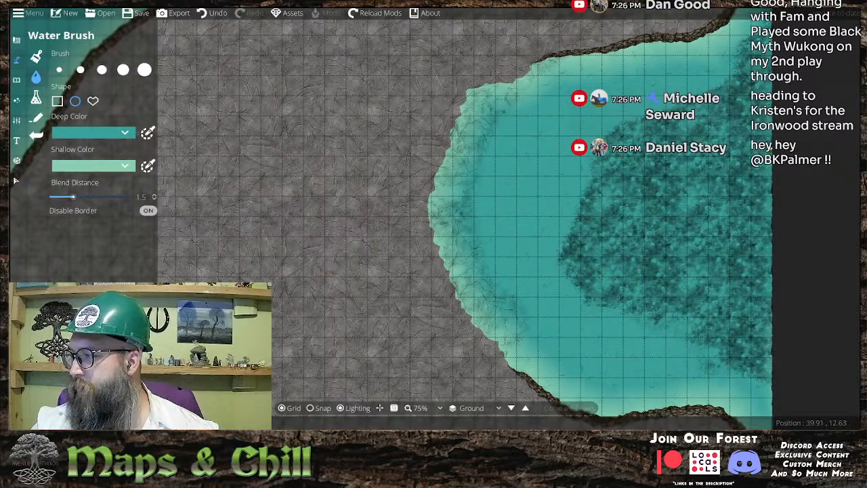
left_click_drag(527, 142, 511, 260)
scroll(519, 166, "up", 3)
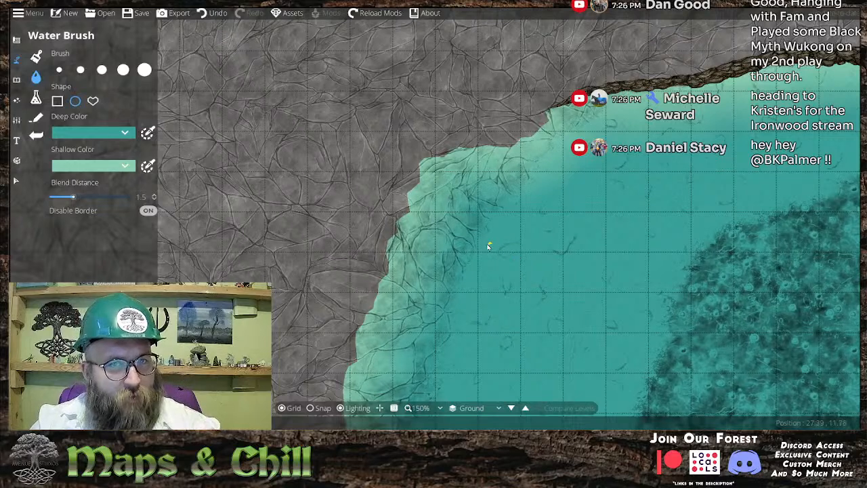
left_click_drag(489, 237, 228, 164)
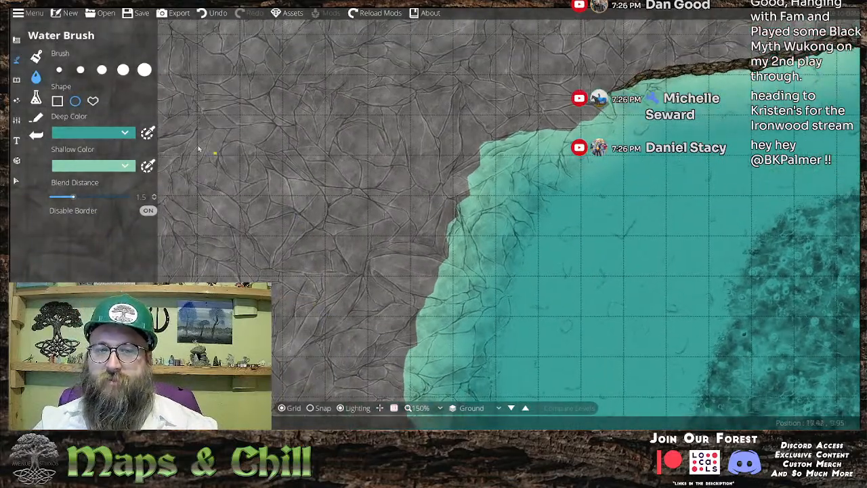
left_click(36, 56)
left_click(36, 77)
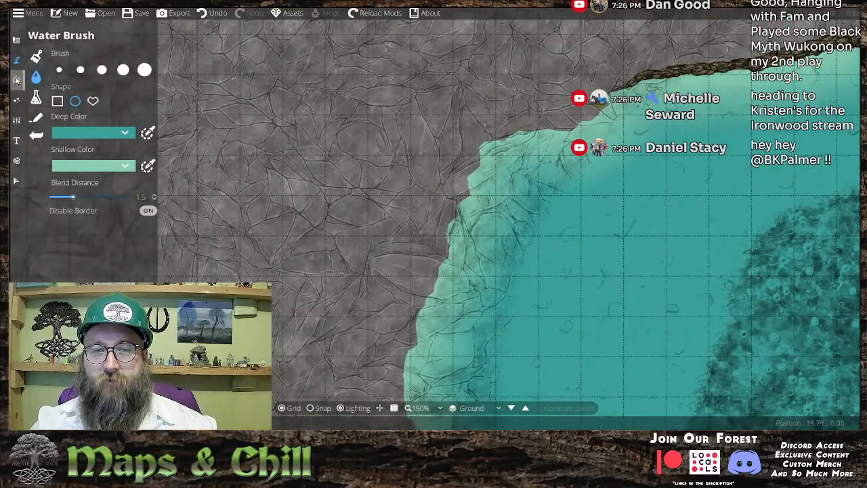
left_click(17, 79)
left_click(18, 58)
left_click(48, 116)
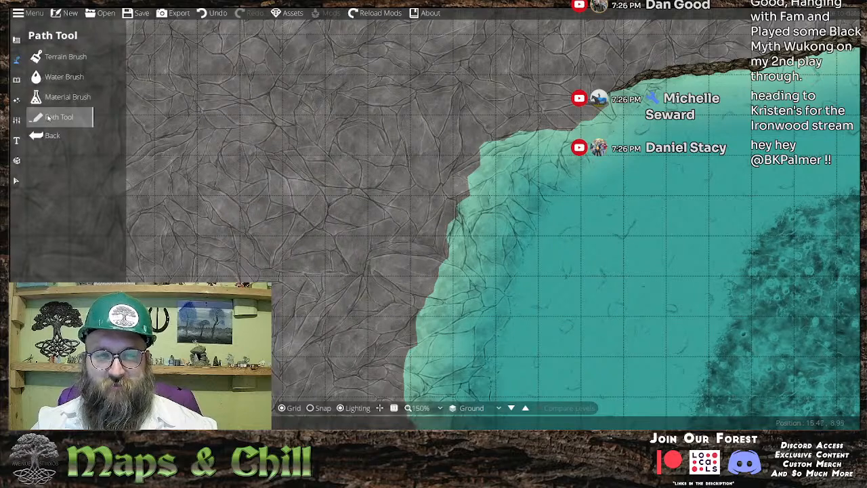
left_click(40, 77)
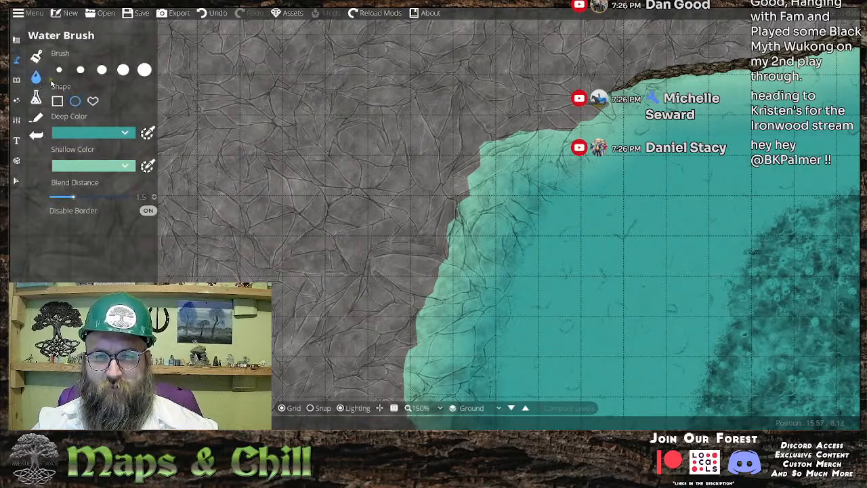
mouse_move(533, 132)
left_mouse_down()
mouse_move(557, 136)
mouse_move(541, 132)
left_mouse_up()
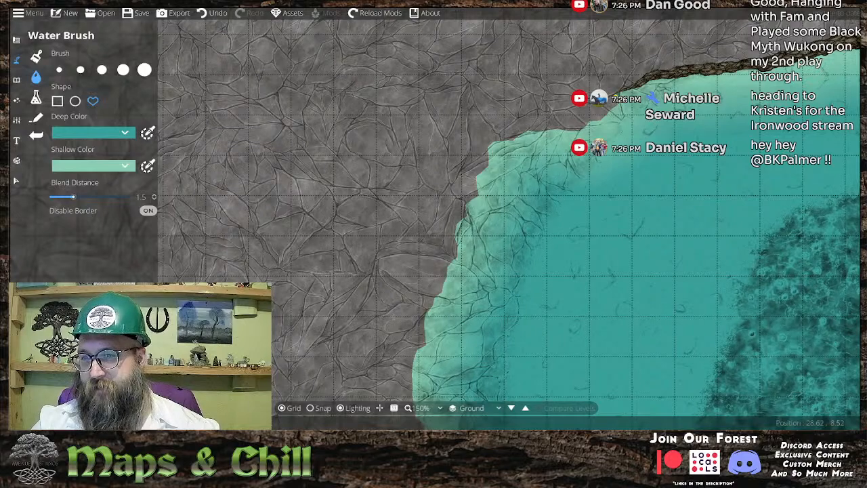
- Outline the seaward side of a freeform water shape from the bay's northern cliff end to the southern one, curving it along the western shore
left_click_drag(533, 126, 557, 78)
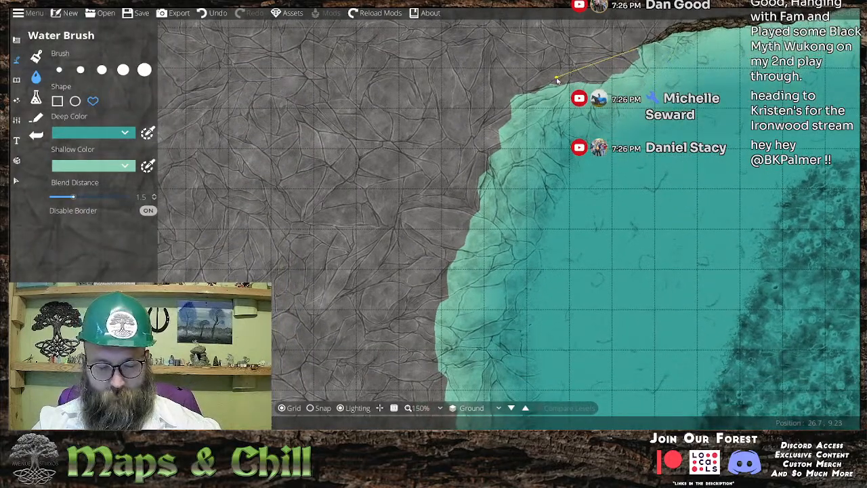
left_click_drag(525, 366, 538, 146)
left_click_drag(582, 390, 511, 295)
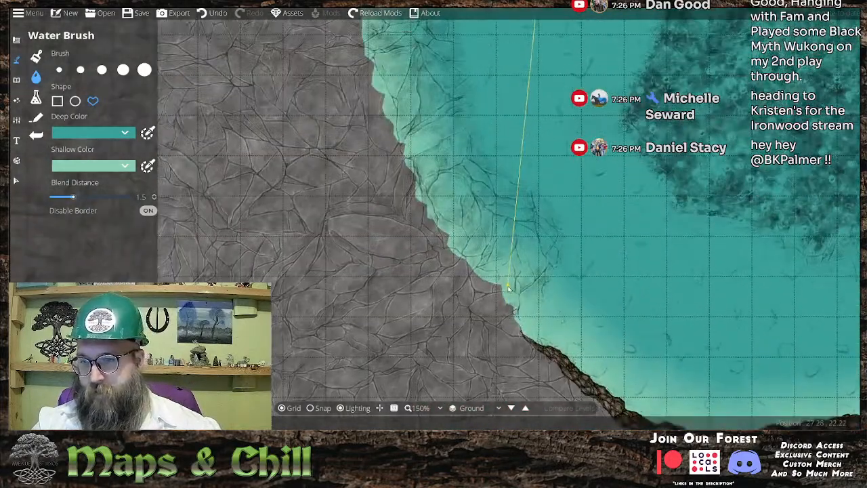
left_click(523, 348)
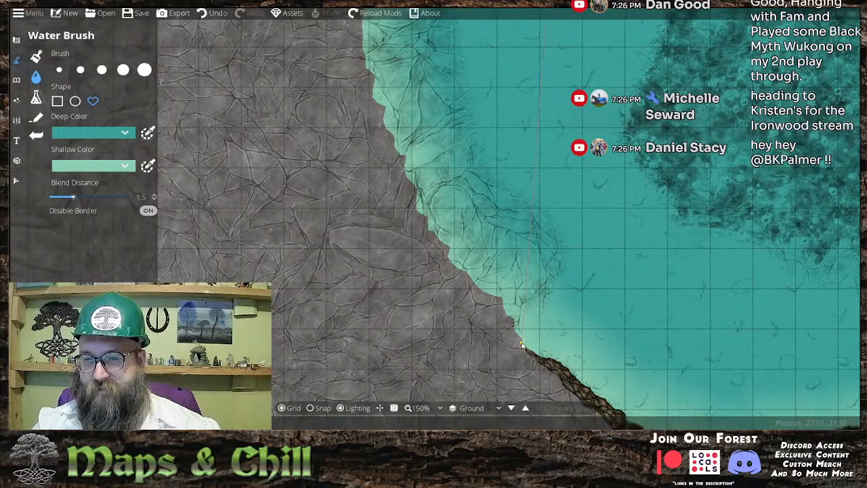
left_click_drag(308, 95, 364, 235)
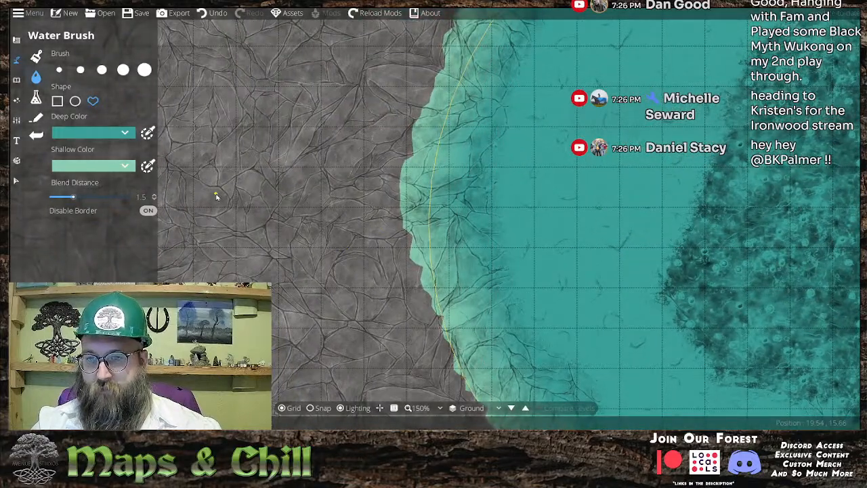
left_click_drag(361, 154, 404, 108)
left_click_drag(509, 187, 518, 121)
- Close the outline back north along the landward side and subtract it from the water to smooth the bay's jagged western shore
left_click(525, 359)
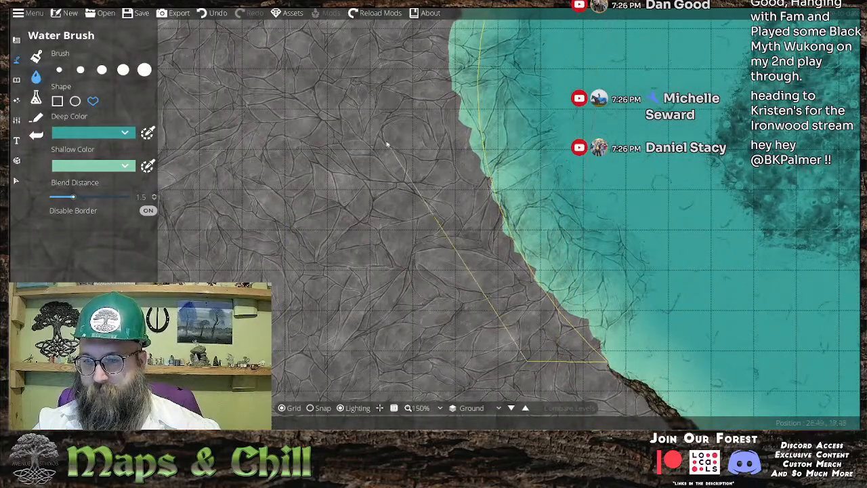
left_click_drag(389, 153, 431, 329)
left_click(467, 219)
left_click_drag(468, 112, 452, 326)
left_click(525, 220)
left_click_drag(568, 122, 485, 136)
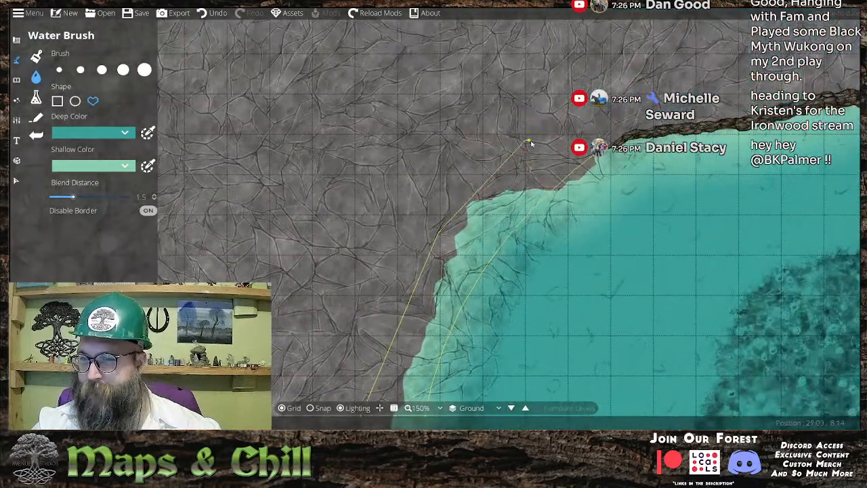
left_click(593, 157)
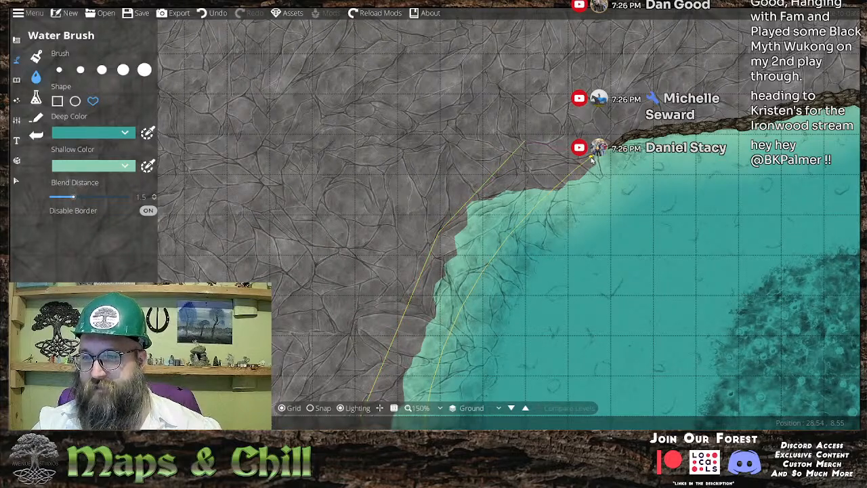
left_click(576, 162)
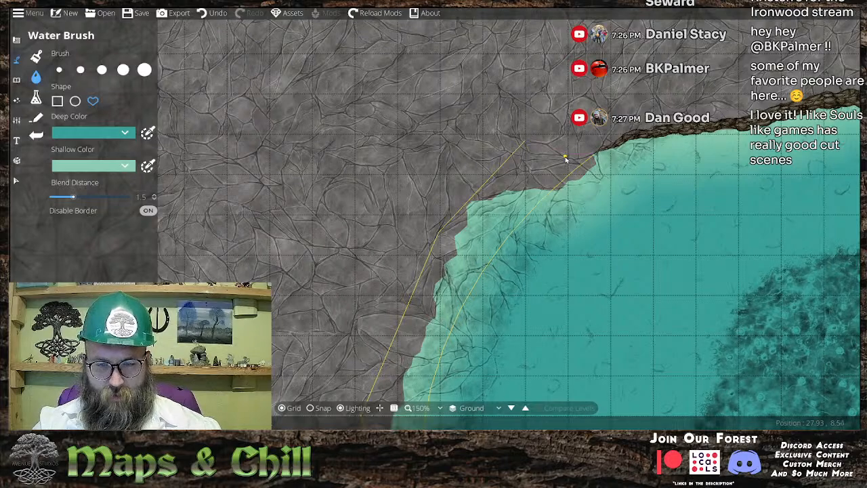
right_click(565, 157)
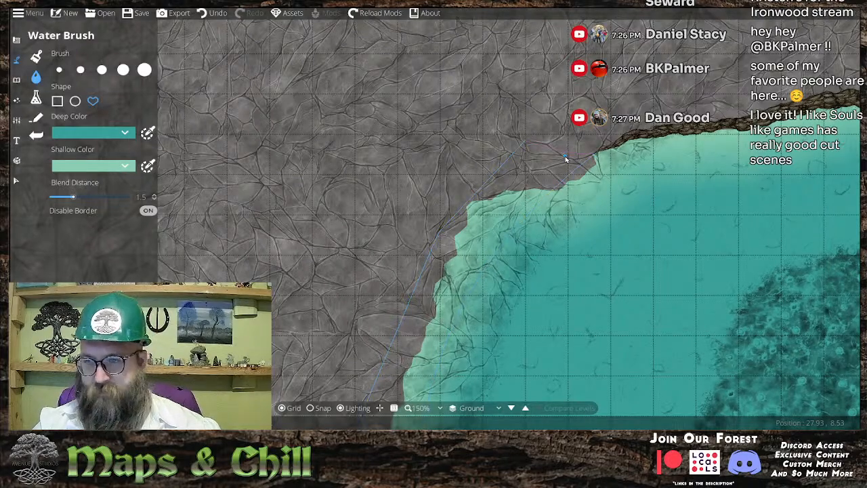
- Add a freeform patch of water over the jagged edge at the bay's southwestern end, reaching toward the cliff tip
left_click_drag(523, 358, 531, 300)
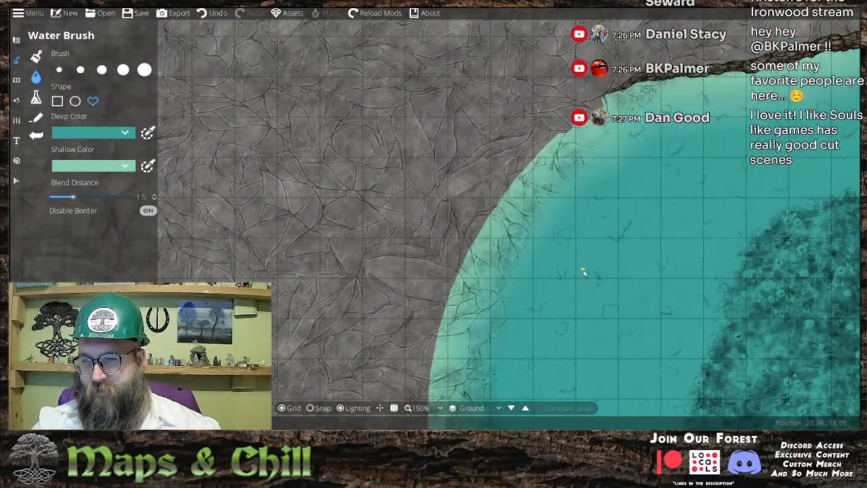
scroll(573, 206, "up", 4)
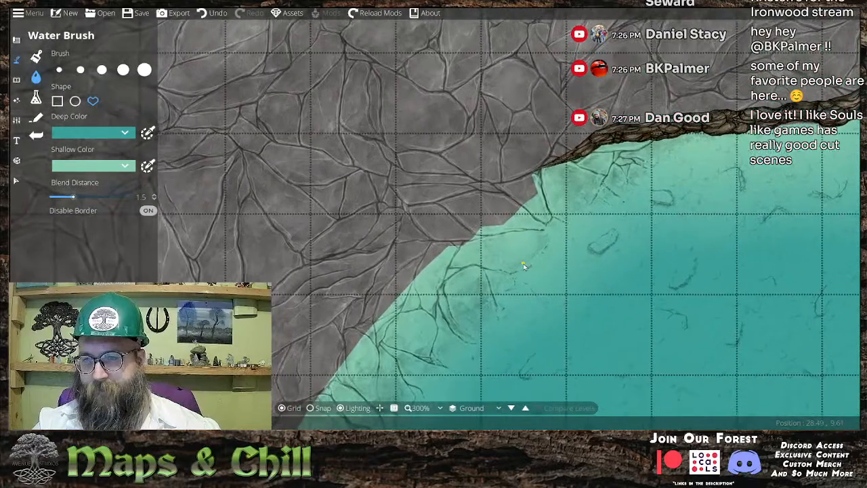
left_click_drag(525, 378, 566, 165)
scroll(564, 197, "down", 2)
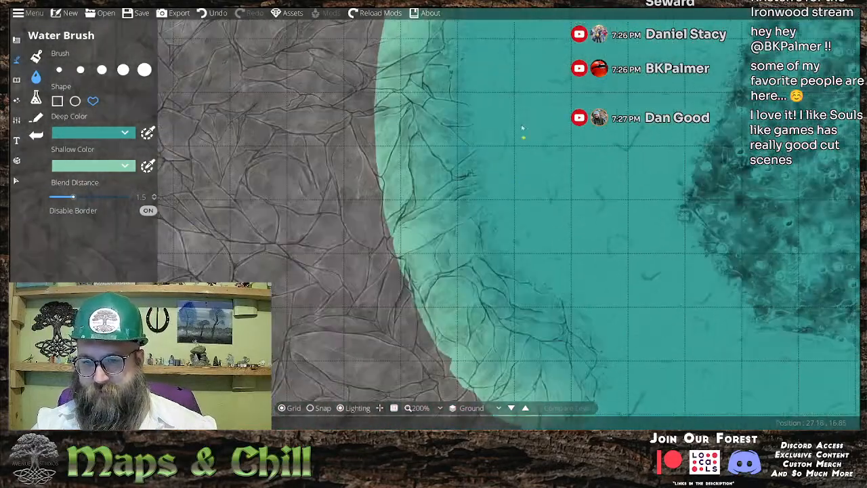
left_click_drag(518, 276, 503, 126)
left_click_drag(495, 163, 440, 124)
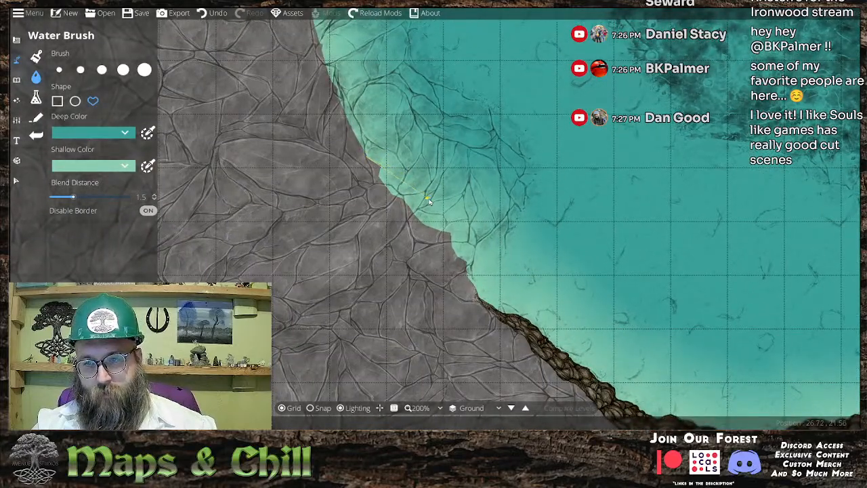
left_click(514, 292)
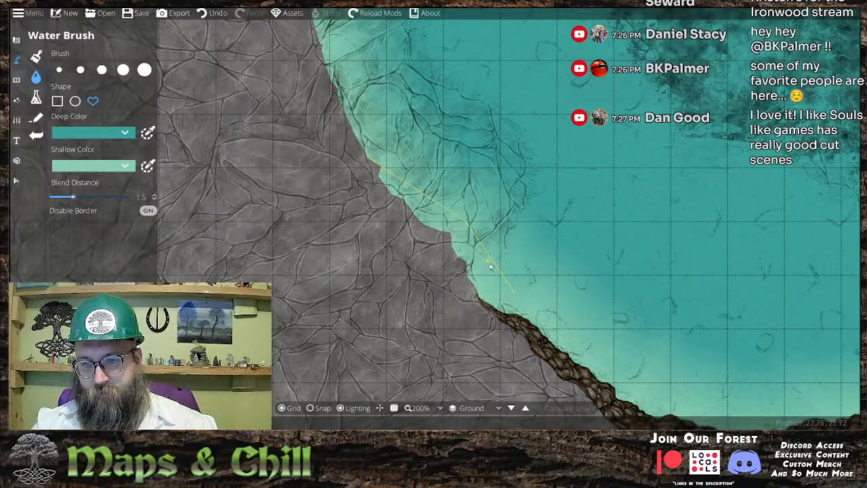
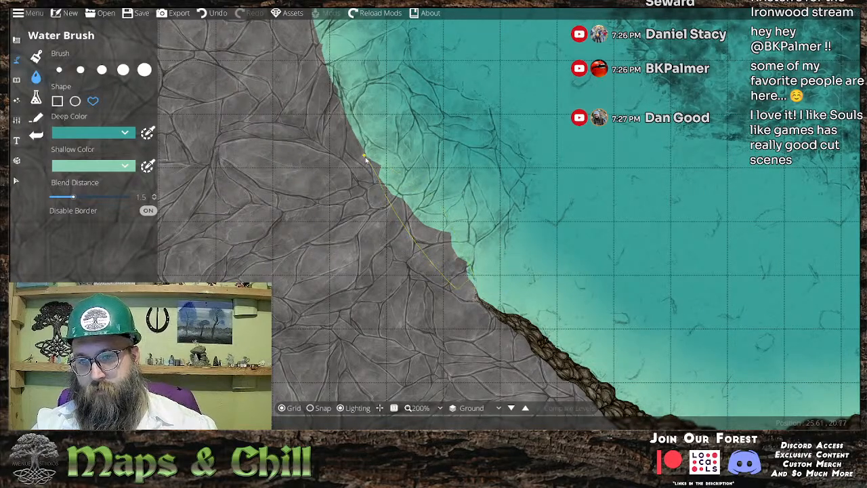
right_click(507, 237)
- Set the Terrain Brush to Rock A 09 at brush size 1 near the southern cliff tip
left_click_drag(508, 282, 545, 132)
scroll(447, 247, "up", 3)
key("a")
key("w")
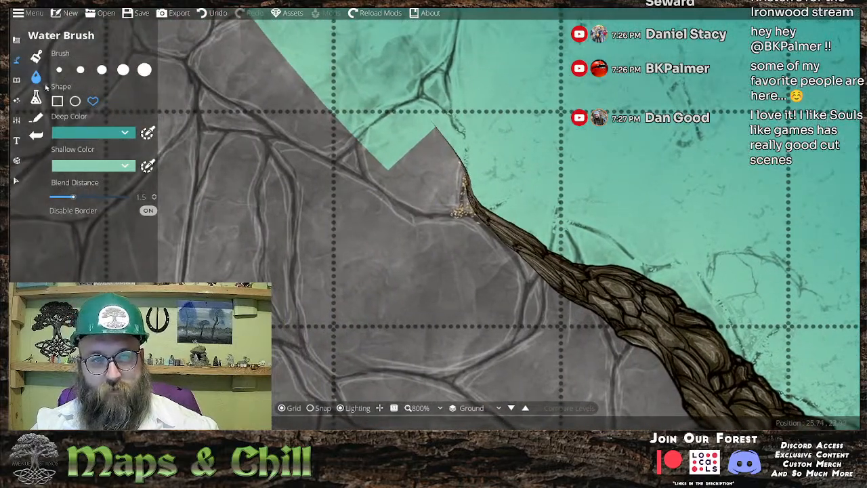
left_click(36, 56)
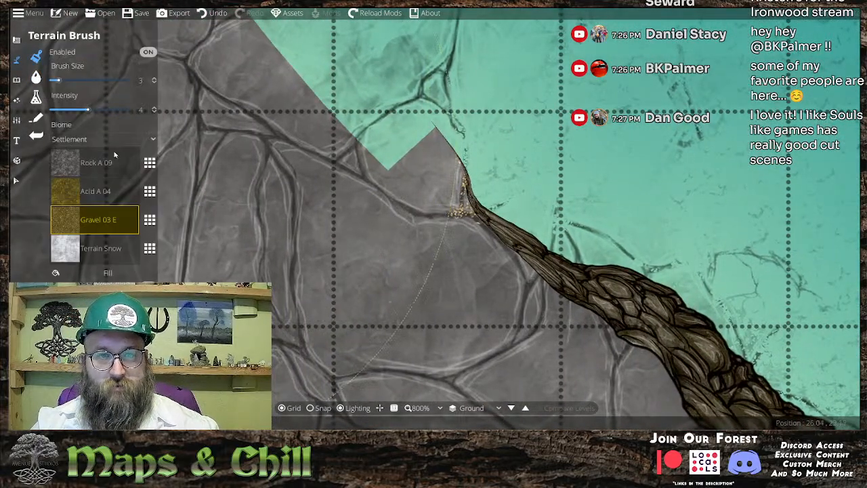
left_click(95, 163)
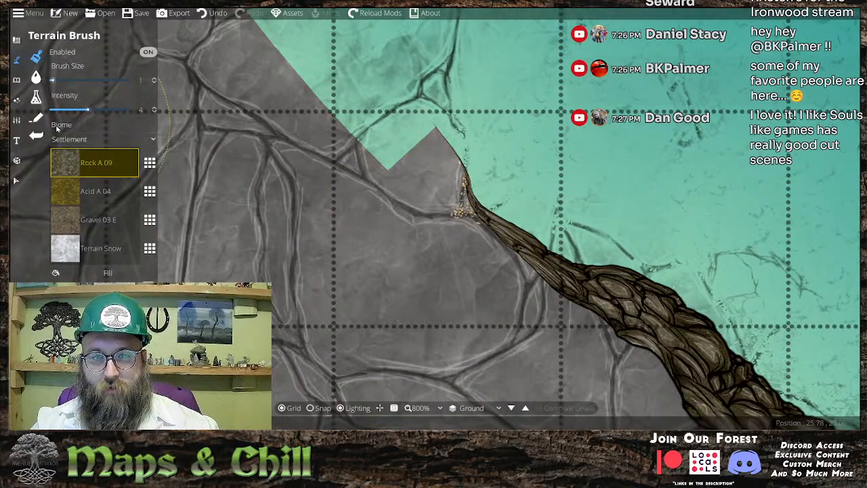
scroll(448, 145, "down", 3)
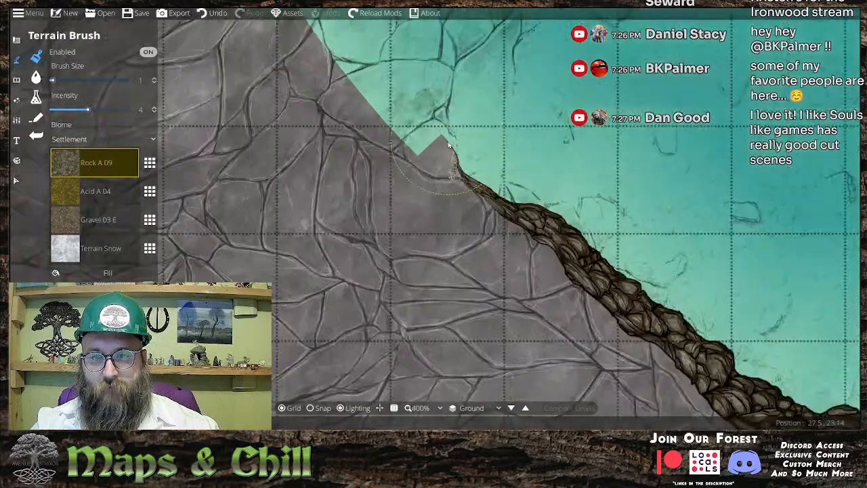
- Switch to the Object Tool and search the asset library for boulders
left_click(17, 79)
left_click(62, 68)
left_click(35, 76)
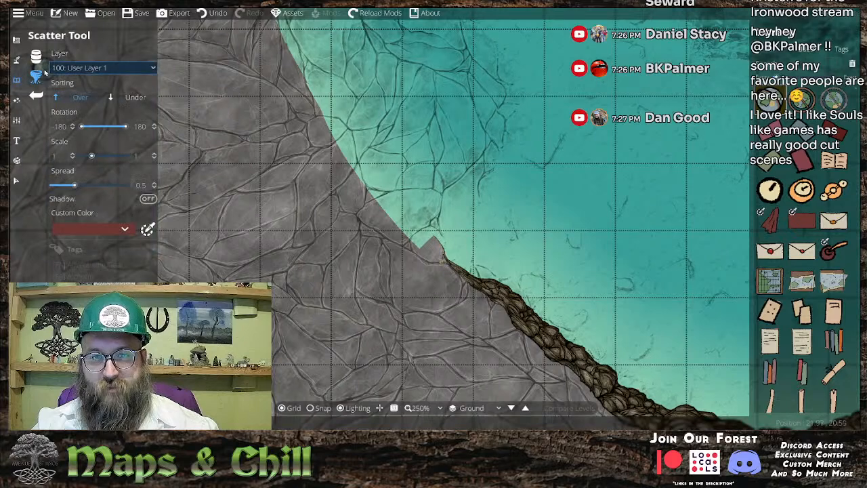
left_click(23, 60)
left_click(15, 81)
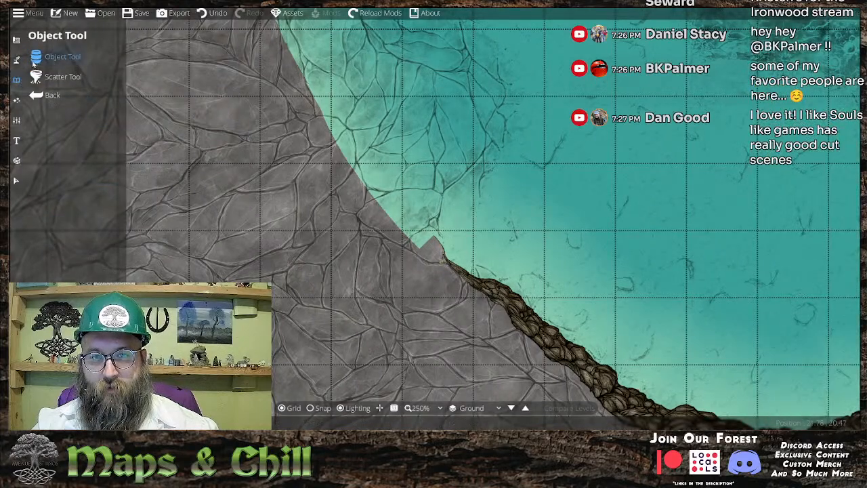
left_click(62, 56)
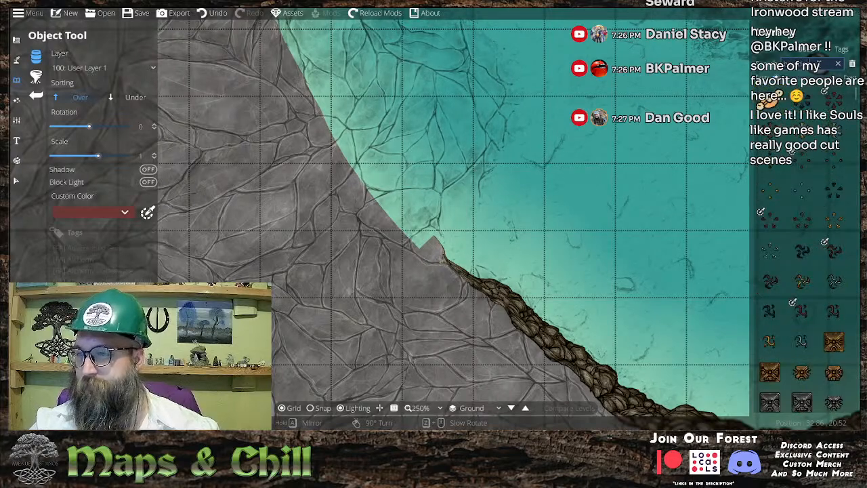
scroll(827, 195, "down", 15)
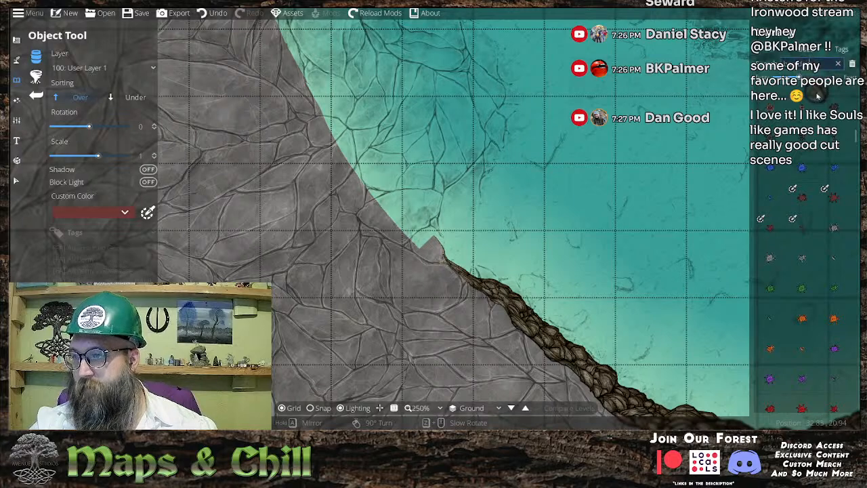
scroll(817, 96, "down", 4)
- Try a grey boulder rotated 60 degrees over the jagged notch at the southern cliff tip
left_click_drag(474, 228, 490, 209)
scroll(490, 210, "up", 1)
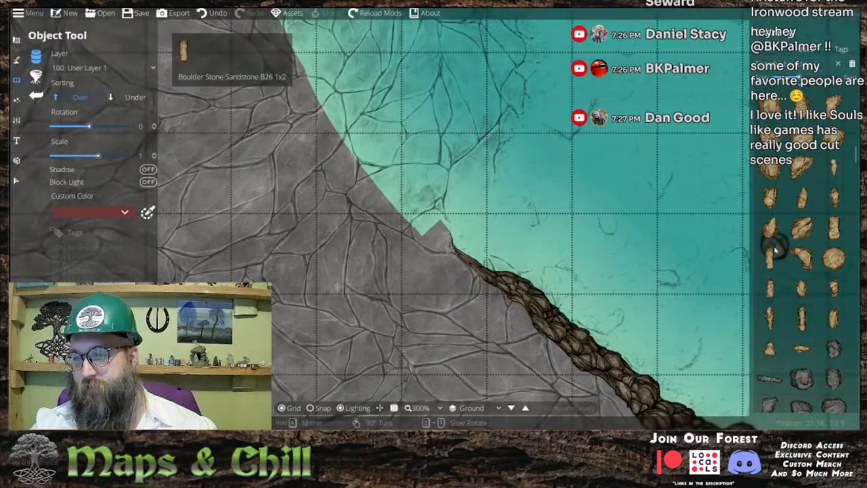
scroll(779, 265, "down", 3)
left_click(833, 315)
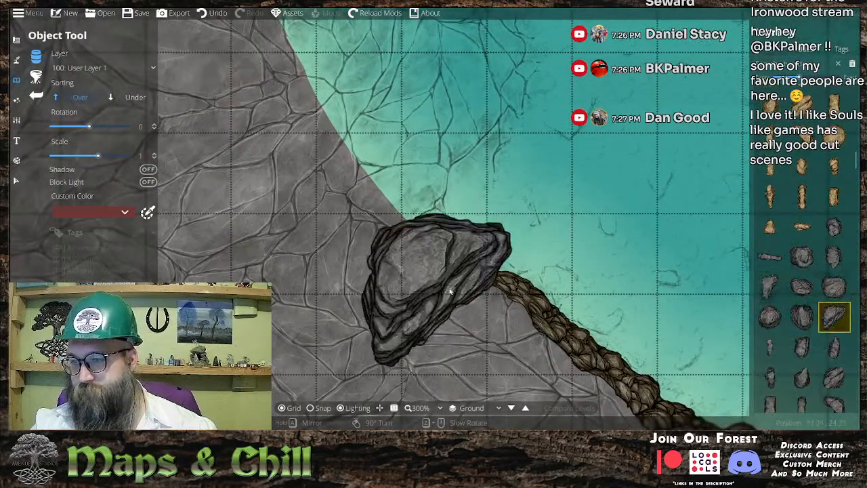
scroll(361, 245, "down", 4)
scroll(434, 258, "up", 5)
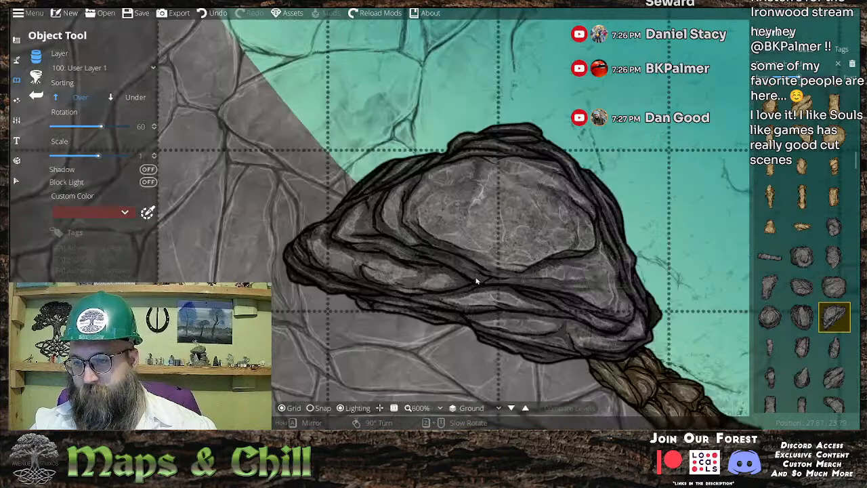
scroll(239, 169, "down", 2)
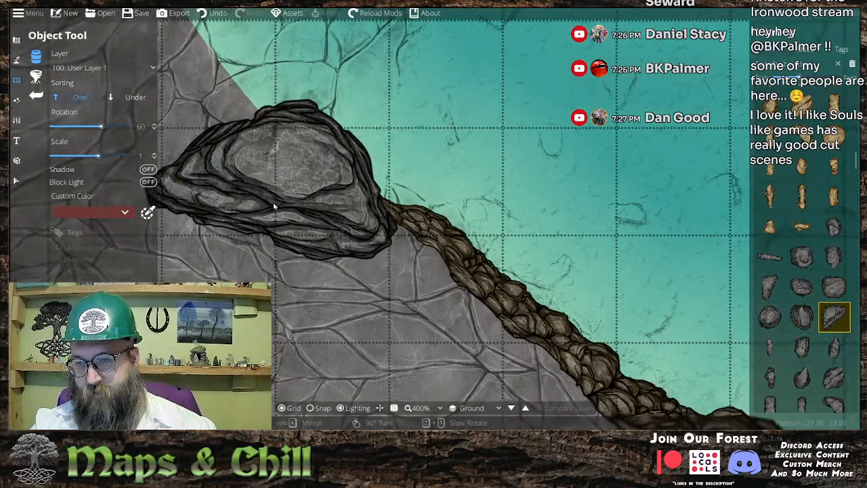
scroll(785, 284, "down", 10)
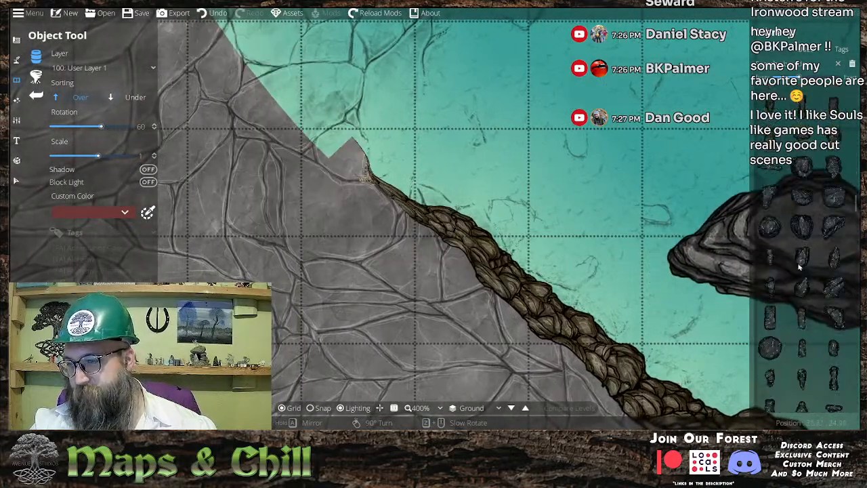
- Try a large round earthy boulder over the shore at the southern cliff tip, rotated to 45 degrees
left_click(770, 276)
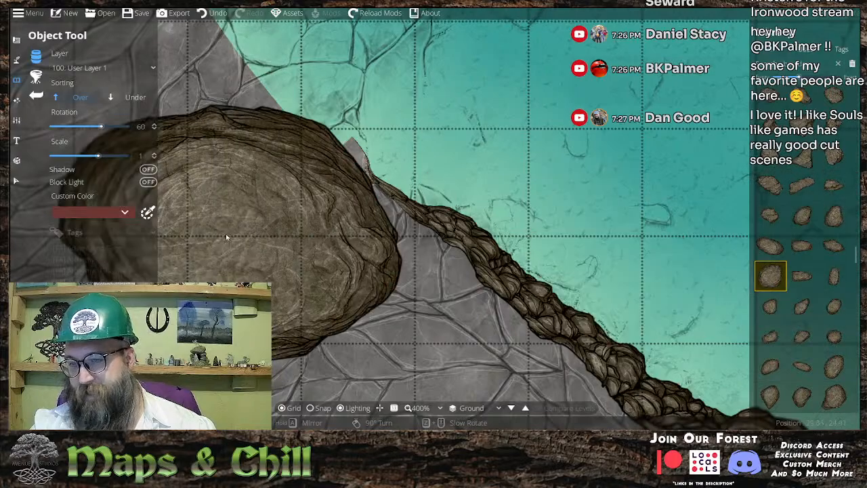
scroll(328, 184, "down", 2)
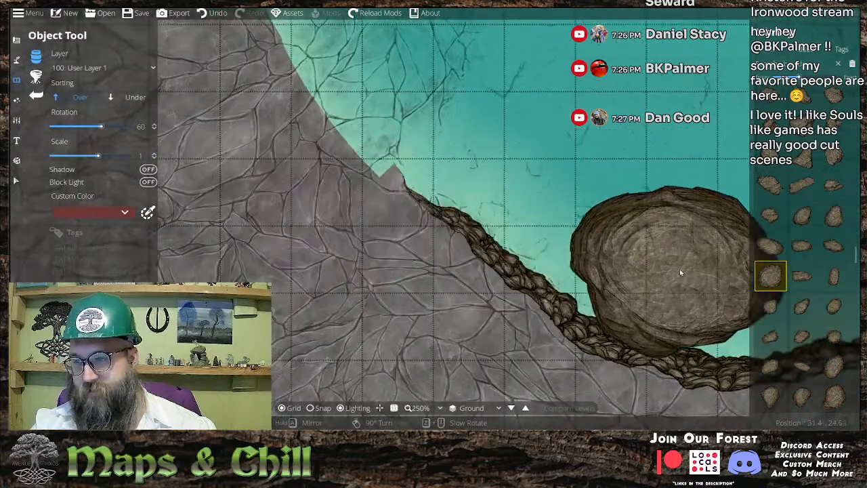
left_click_drag(371, 226, 433, 243)
scroll(433, 243, "down", 1)
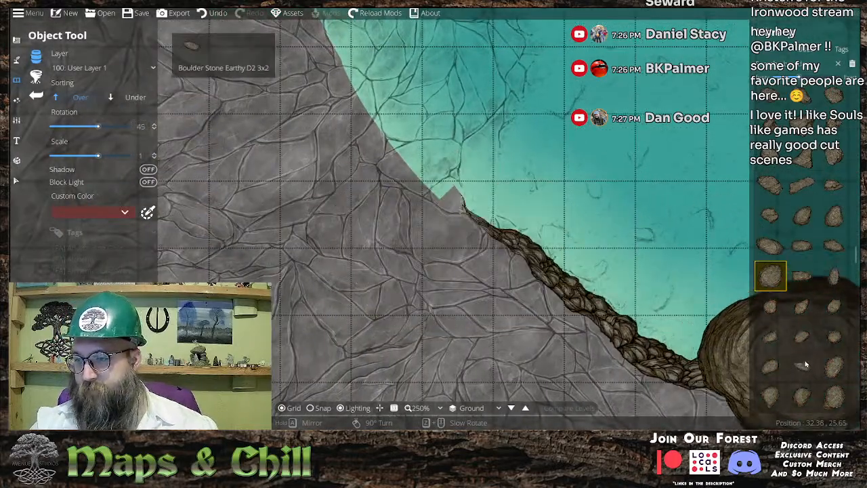
- Try Boulder Stone Earthy D2 3x2 rotated 60 degrees on the notch beside the cliff tip, and undo its placement
left_click(802, 366)
scroll(423, 227, "down", 2)
scroll(424, 217, "down", 1)
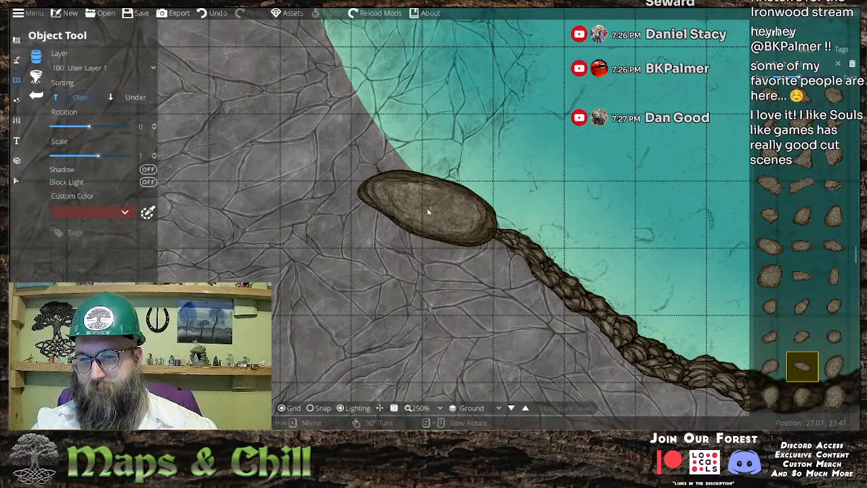
scroll(427, 213, "up", 4)
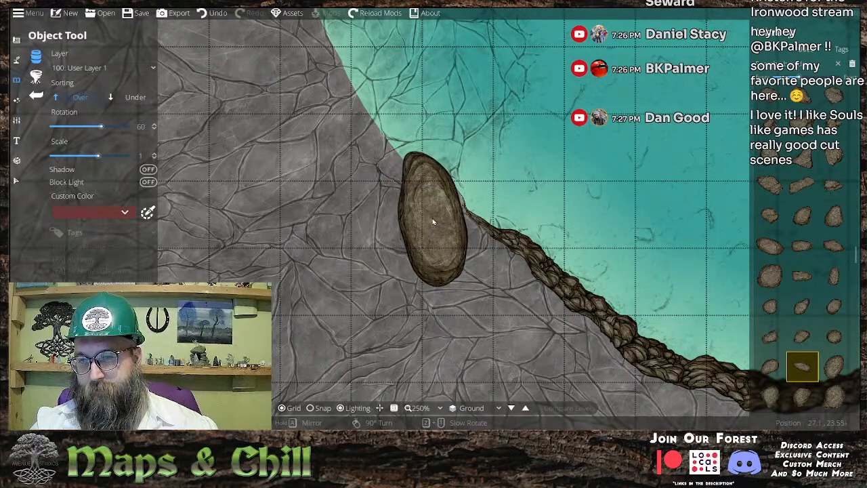
scroll(439, 221, "down", 1)
scroll(435, 221, "up", 1)
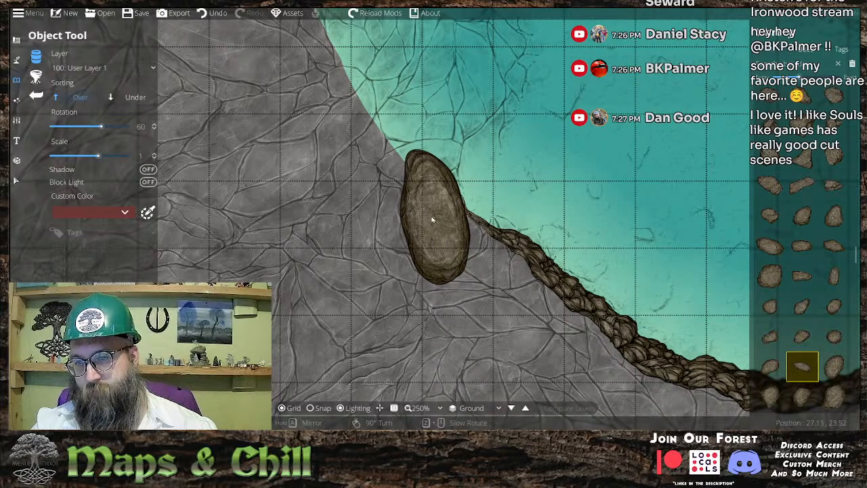
left_click(432, 218)
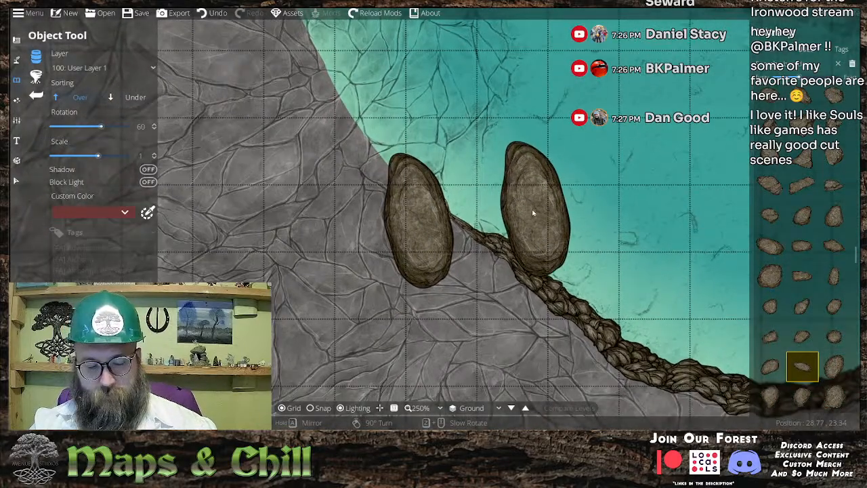
key("ctrl+z")
- Place Boulder Stone Earthy D7 2x2, rotated to -165 degrees, over the jagged notch at the southern cliff tip
scroll(806, 223, "down", 2)
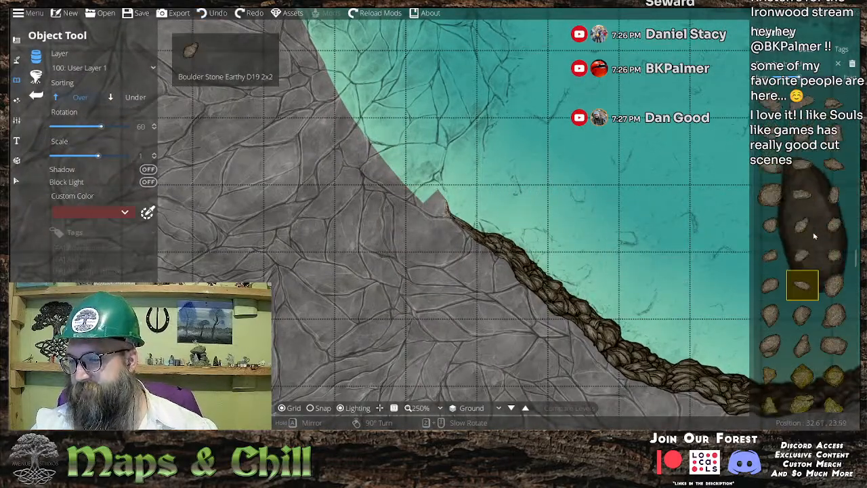
scroll(772, 264, "down", 2)
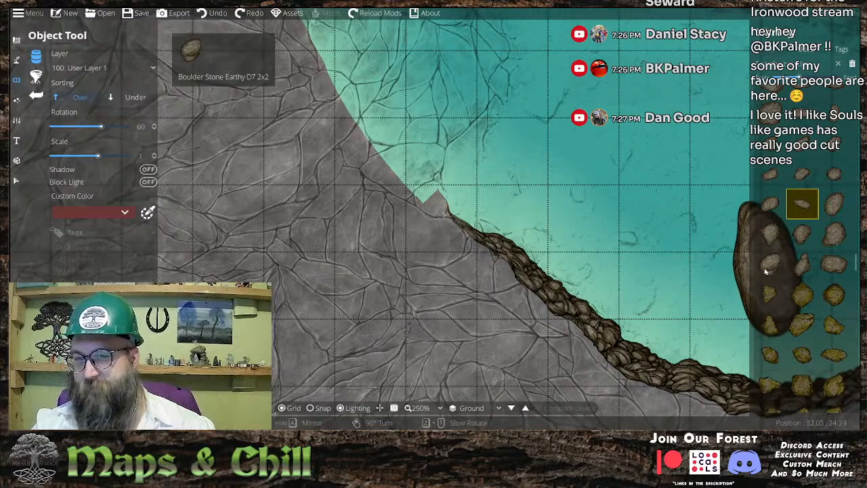
left_click(770, 264)
scroll(413, 244, "down", 8)
scroll(416, 248, "up", 1)
scroll(414, 244, "down", 1)
scroll(404, 241, "down", 1)
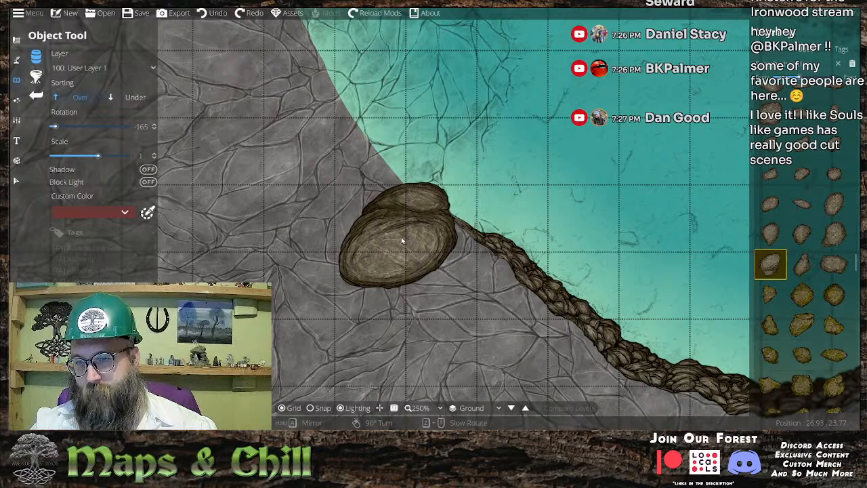
left_click(401, 240)
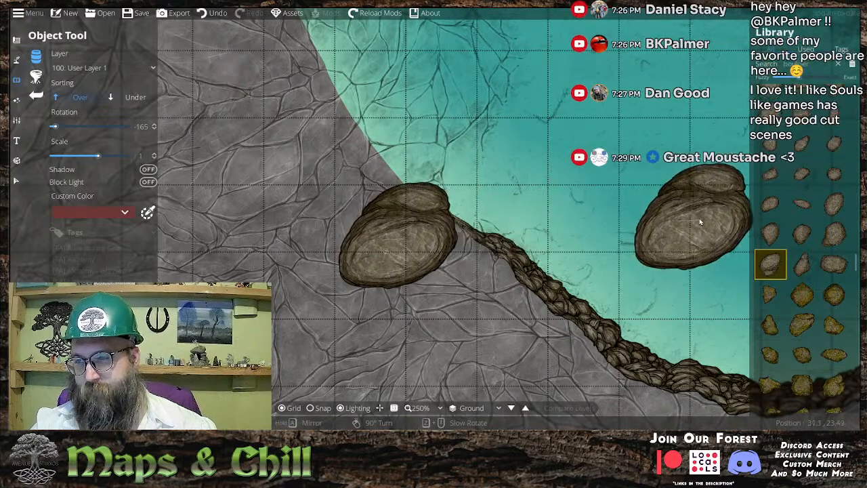
- Set the object layer to -100: Below Water and try the elongated earthy boulder in the water beside the placed one
left_click(802, 203)
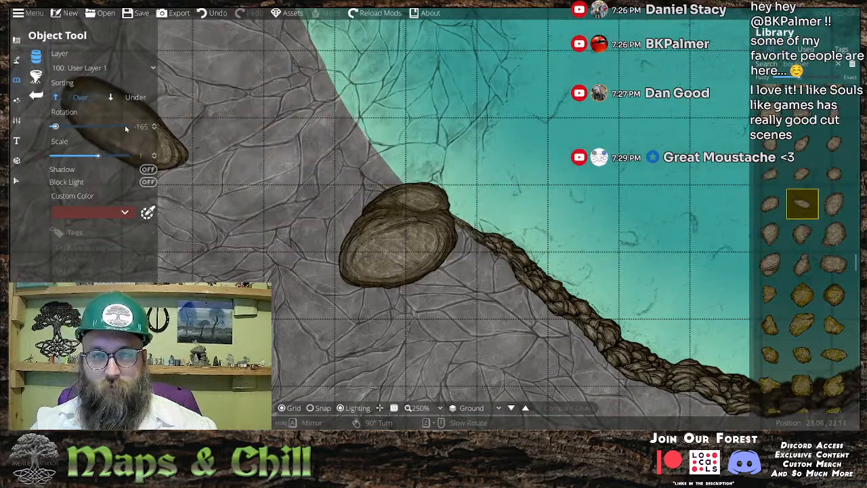
left_click(102, 68)
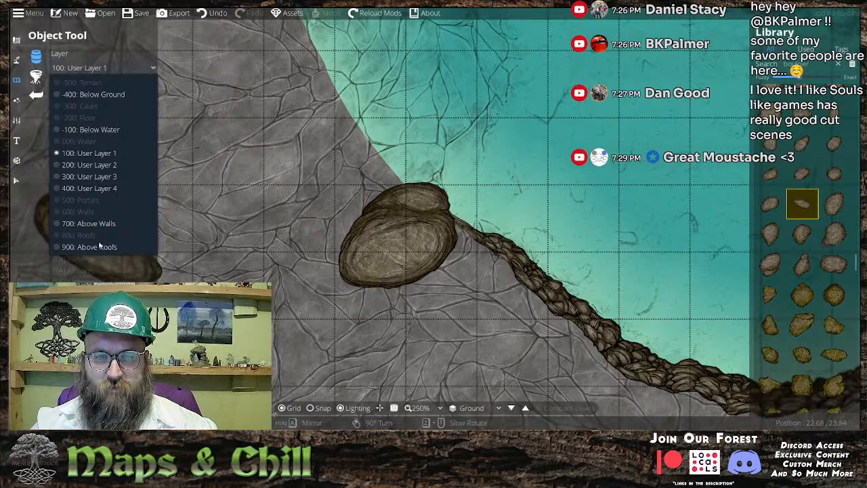
left_click(90, 129)
scroll(464, 151, "down", 5)
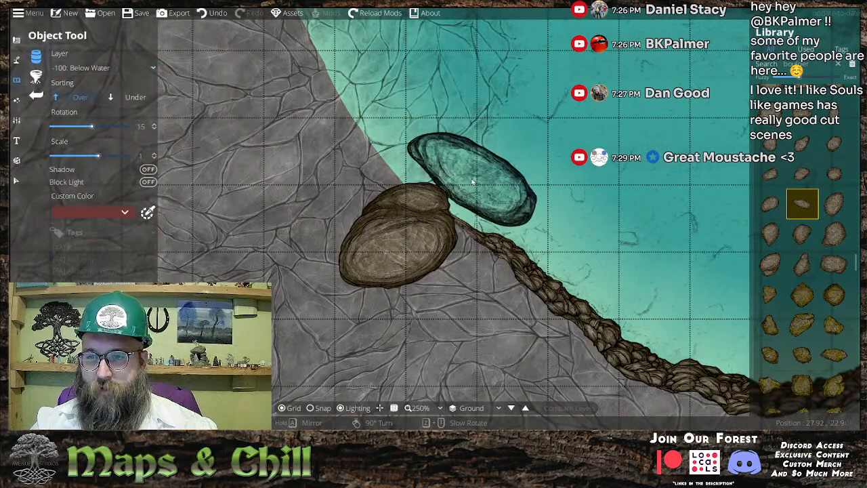
scroll(458, 192, "up", 1)
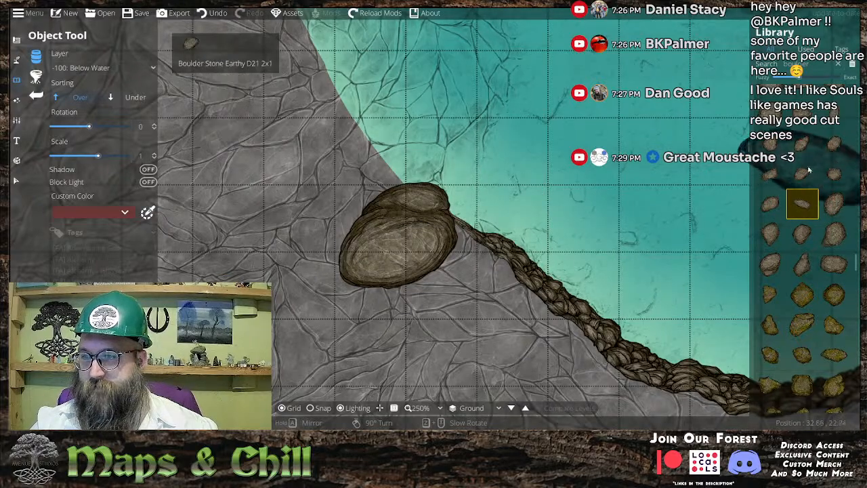
- Place two earthy boulders at scale 0.5 underwater along the large boulder's seaward edge, with the second rotation set to 75 degrees
scroll(409, 158, "up", 3)
scroll(409, 158, "up", 2)
scroll(393, 165, "down", 7)
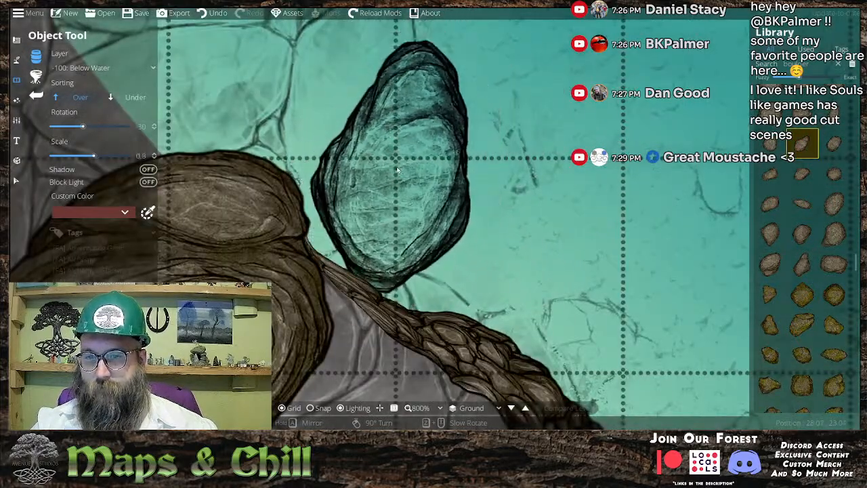
left_click_drag(330, 155, 494, 125)
scroll(499, 144, "up", 2)
scroll(493, 141, "down", 4)
scroll(494, 141, "down", 5)
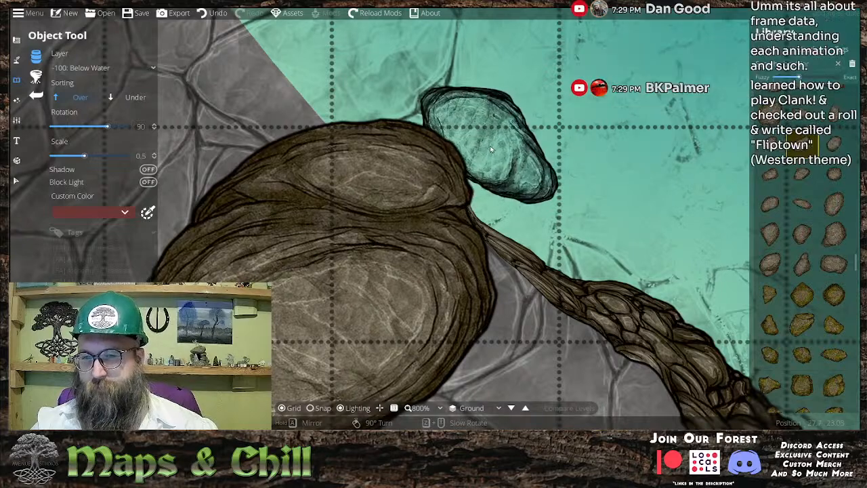
scroll(445, 163, "up", 2)
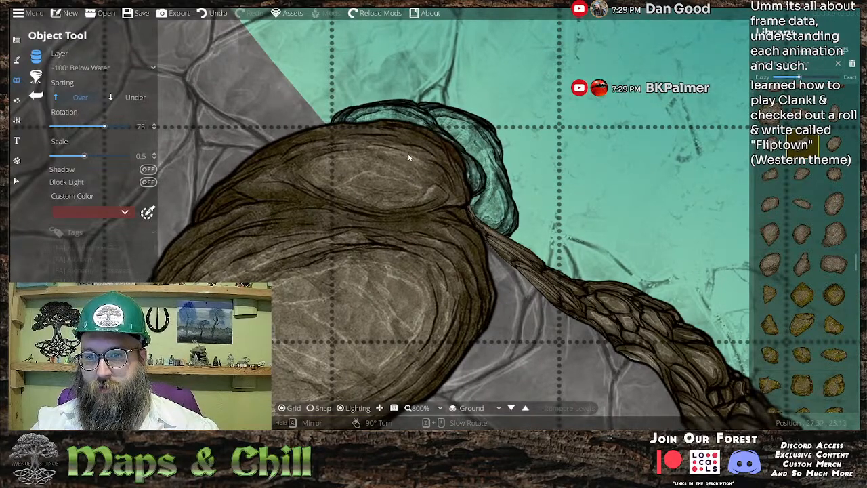
scroll(514, 139, "down", 2)
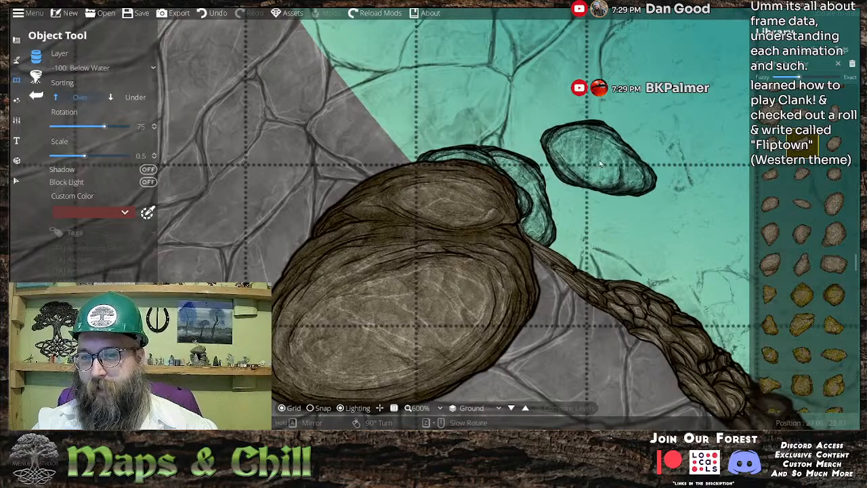
key("Right")
key("Down")
key("Right")
key("Down")
scroll(590, 184, "down", 5)
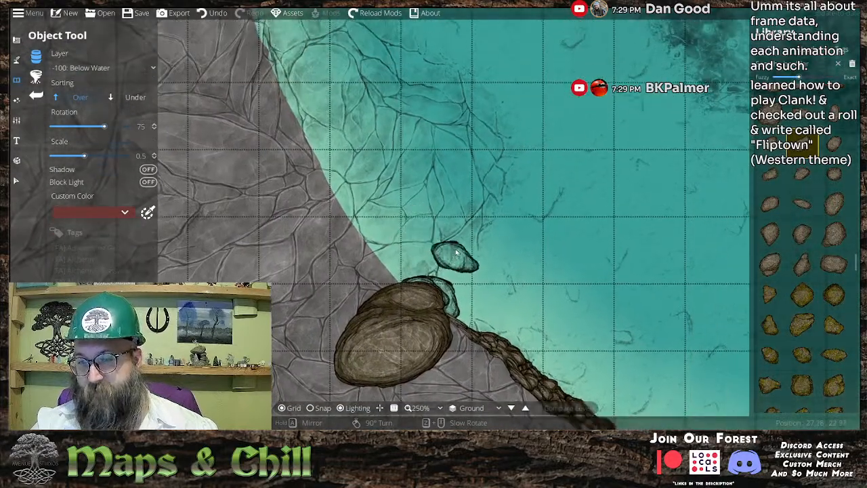
left_click_drag(455, 252, 456, 230)
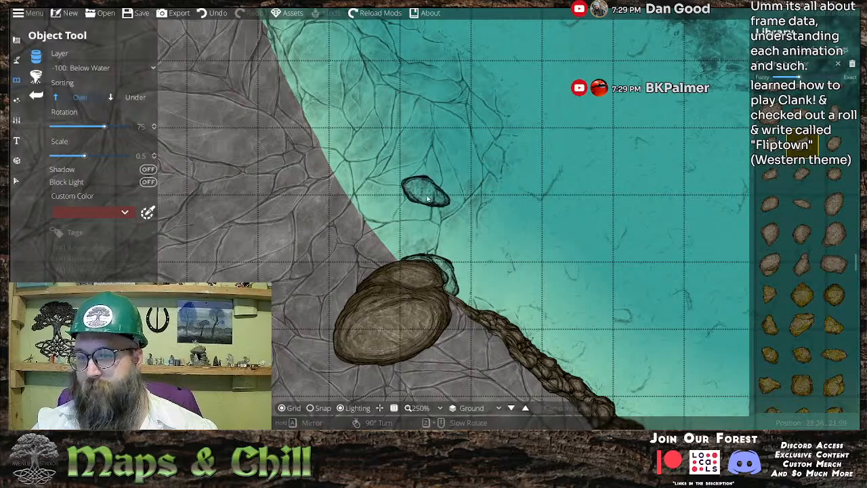
- Place a boulder at 0.5 scale on the Below Water layer at the shoreline near the end of the cliff wall
scroll(425, 177, "down", 4)
scroll(435, 159, "down", 1)
left_click_drag(444, 91, 444, 202)
scroll(414, 126, "up", 6)
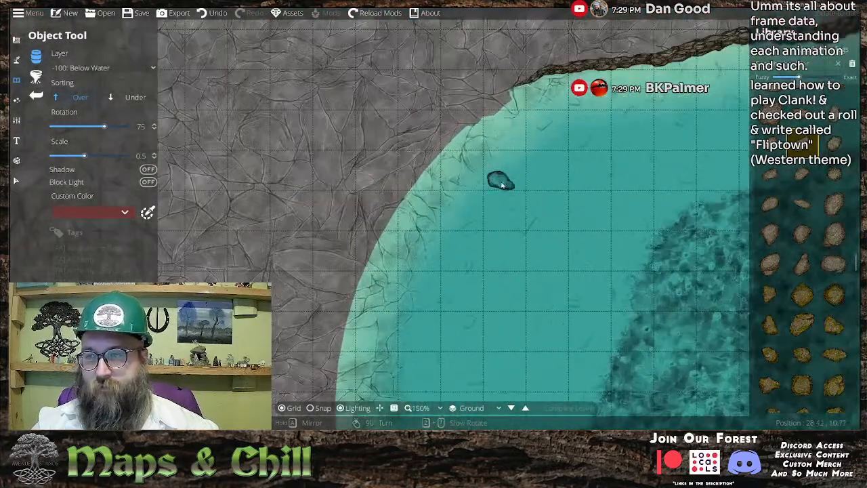
scroll(392, 197, "down", 3)
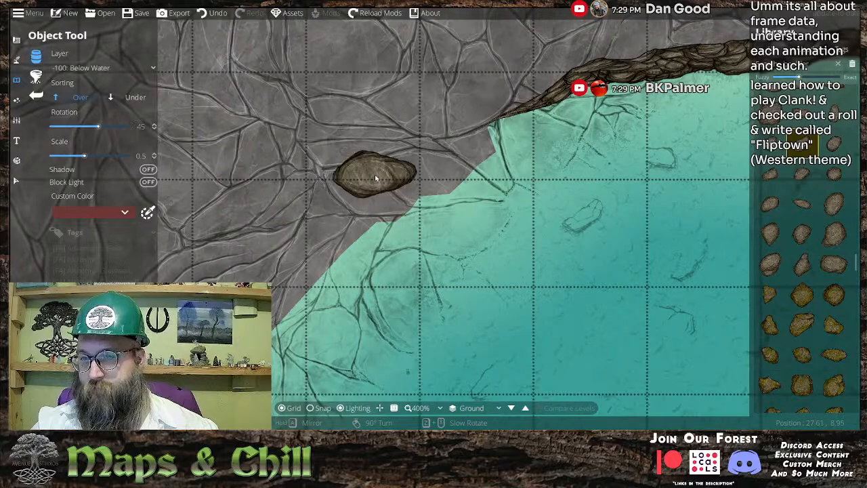
scroll(383, 198, "down", 1)
left_click(386, 197)
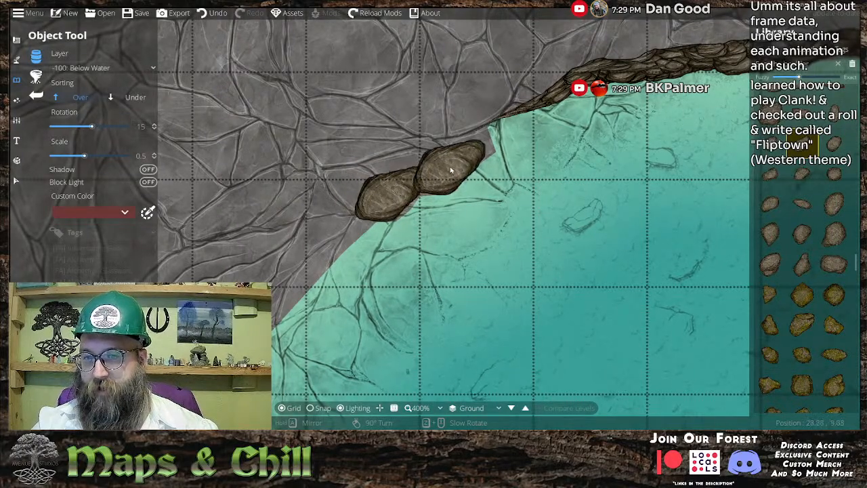
- Place a large boulder at 0.5 scale and 165° rotation on layer 100: User Layer 1 at the cliff wall's end
left_click(834, 112)
scroll(391, 128, "up", 7)
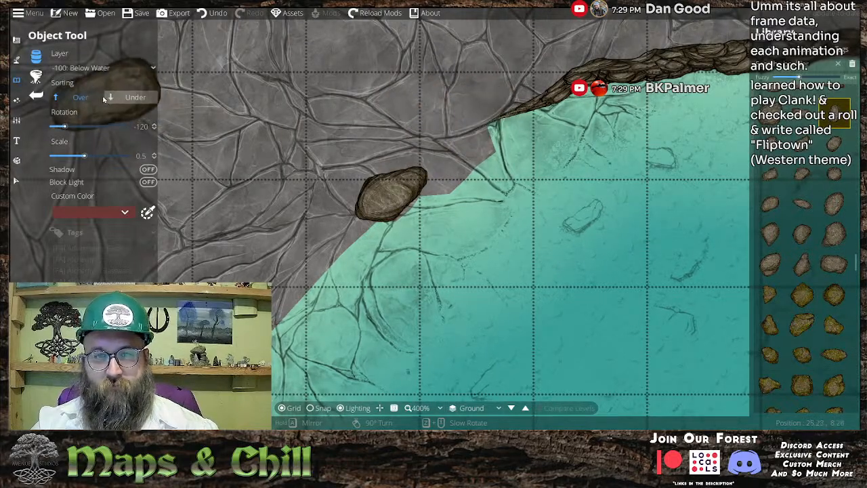
left_click(89, 69)
left_click(88, 153)
scroll(487, 129, "down", 1)
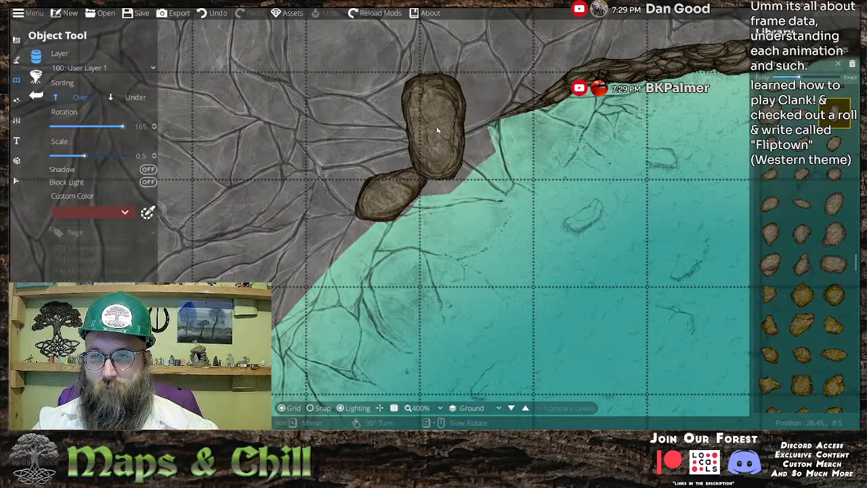
scroll(462, 130, "up", 2)
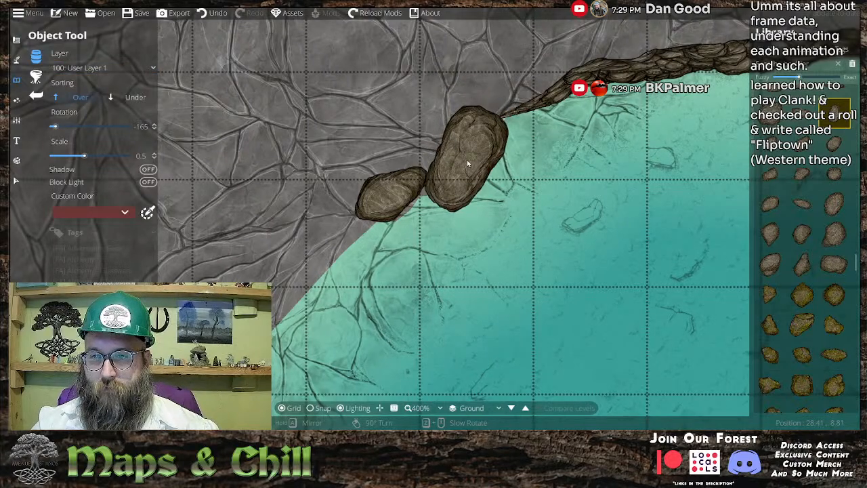
scroll(468, 156, "down", 2)
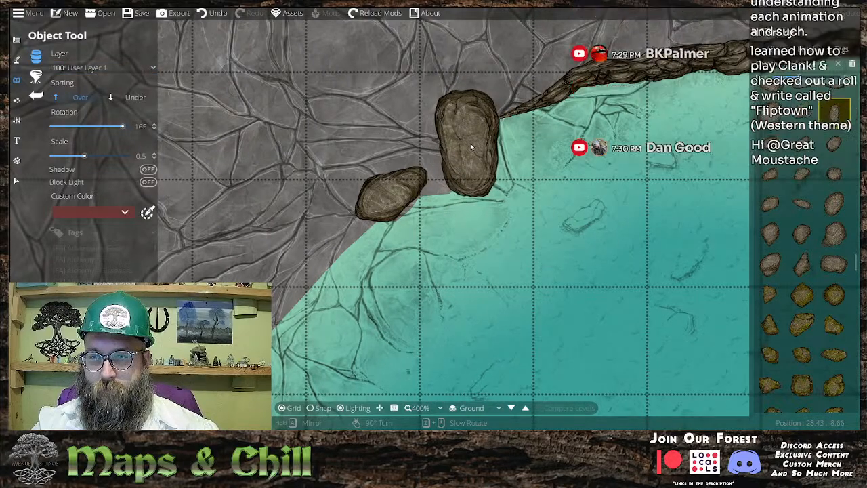
left_click(466, 144)
- Try different boulders for the gap beside the large one, with sorting set to Under and scale set to 0.3
left_click(802, 203)
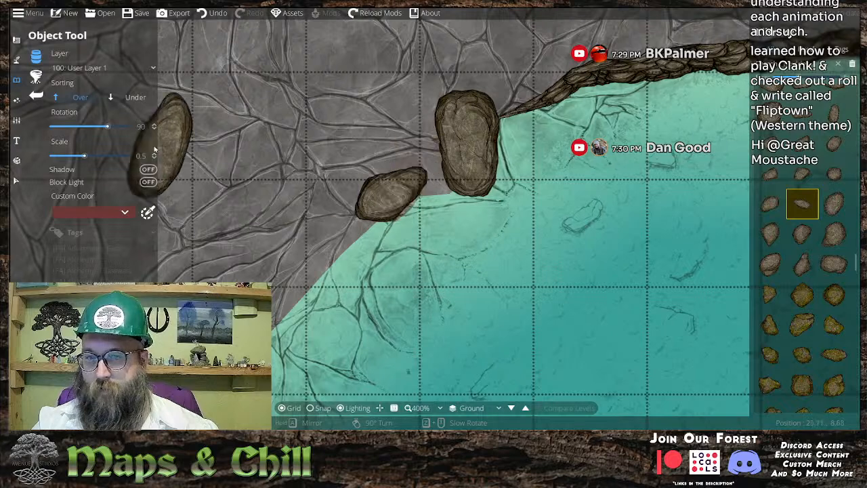
scroll(416, 166, "down", 4)
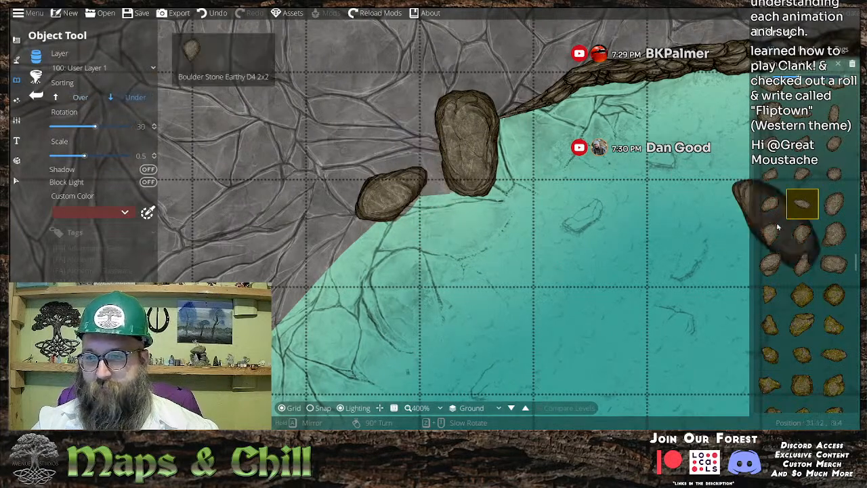
left_click(770, 263)
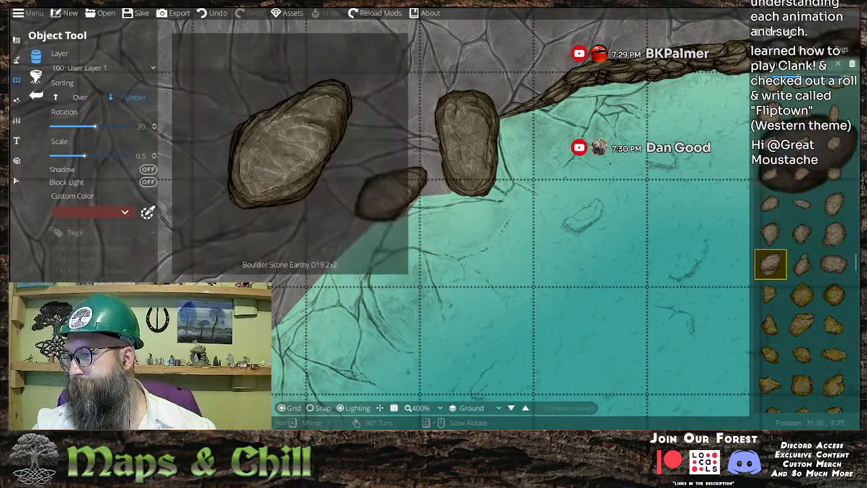
left_click(802, 144)
scroll(396, 145, "up", 4)
left_click(802, 113)
scroll(389, 160, "down", 1)
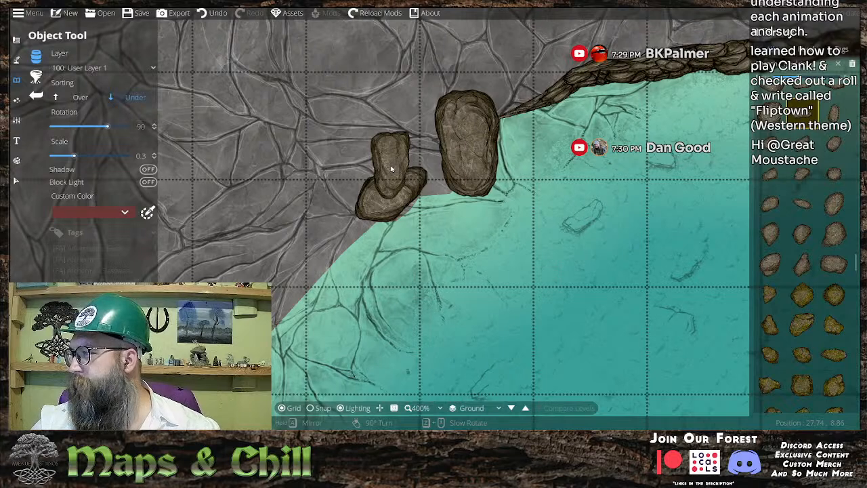
mouse_move(805, 194)
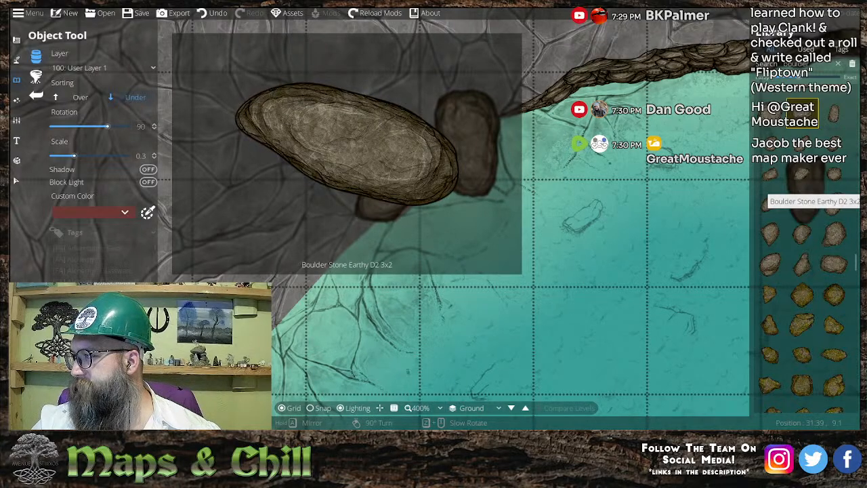
scroll(417, 153, "down", 2)
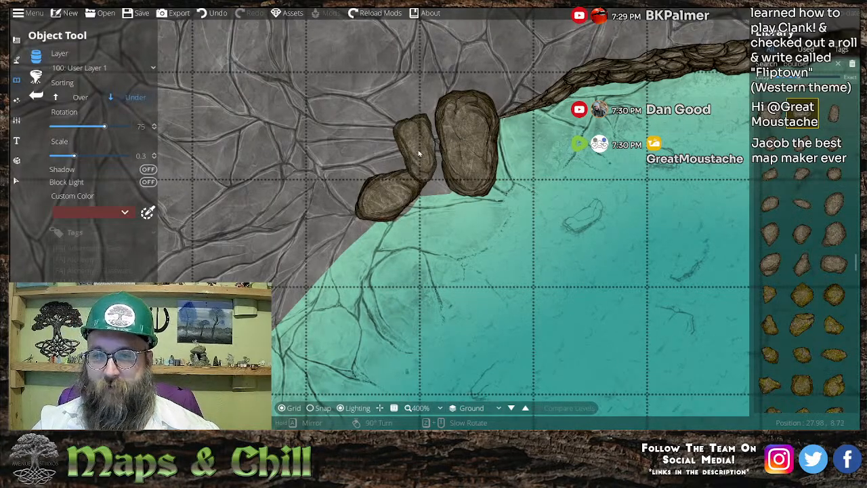
- Delete the Below Water boulder lying on the shoreline beside the large boulder
left_click_drag(331, 141, 336, 127)
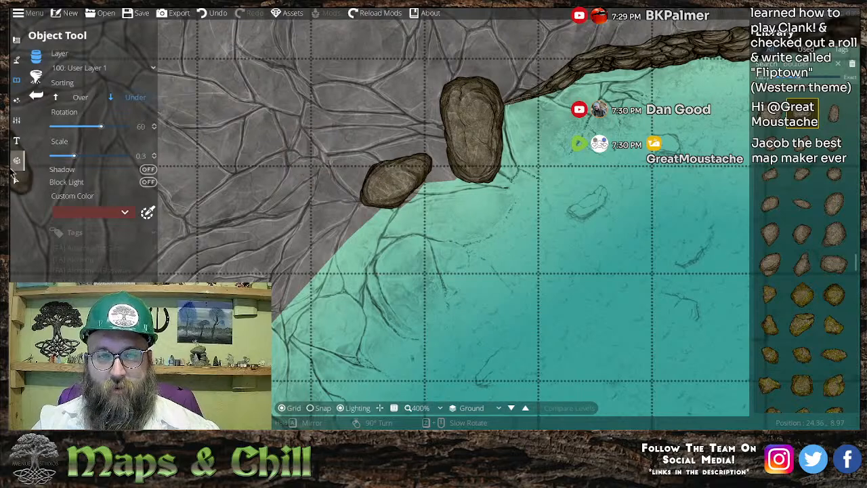
left_click(17, 179)
left_click(397, 176)
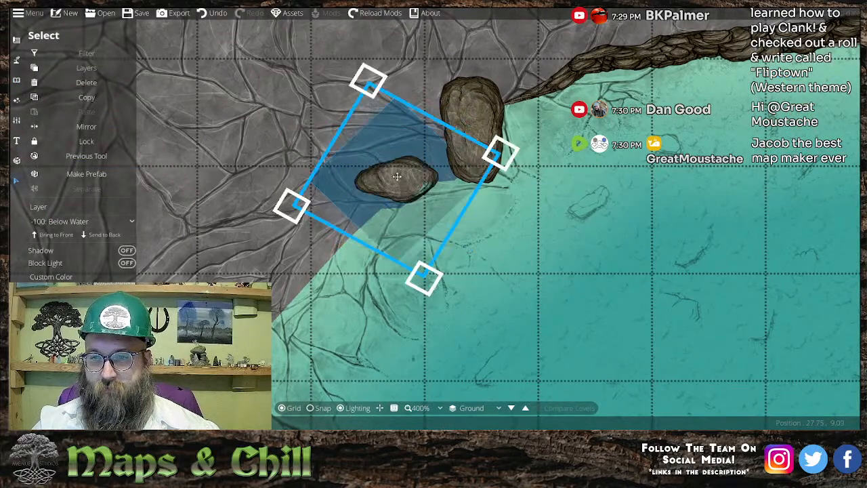
key("Delete")
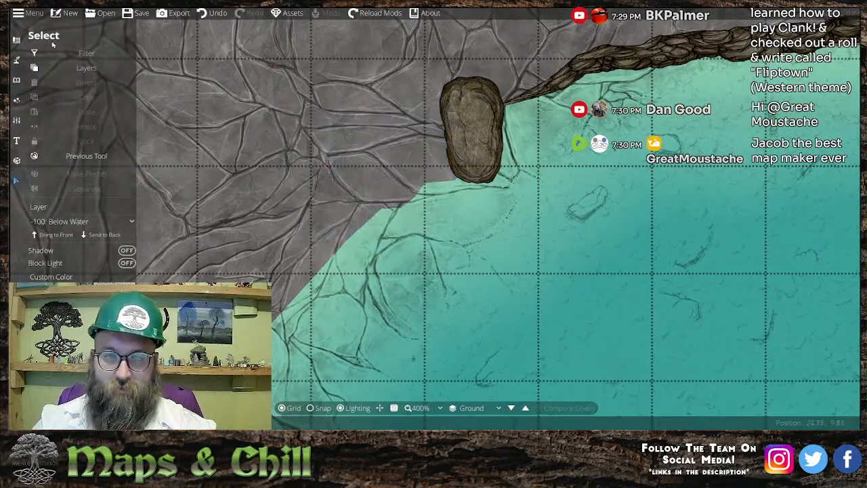
- Search the object library for boulders and place one at 0.3 scale on the shoreline against the large boulder's lower end
left_click(17, 80)
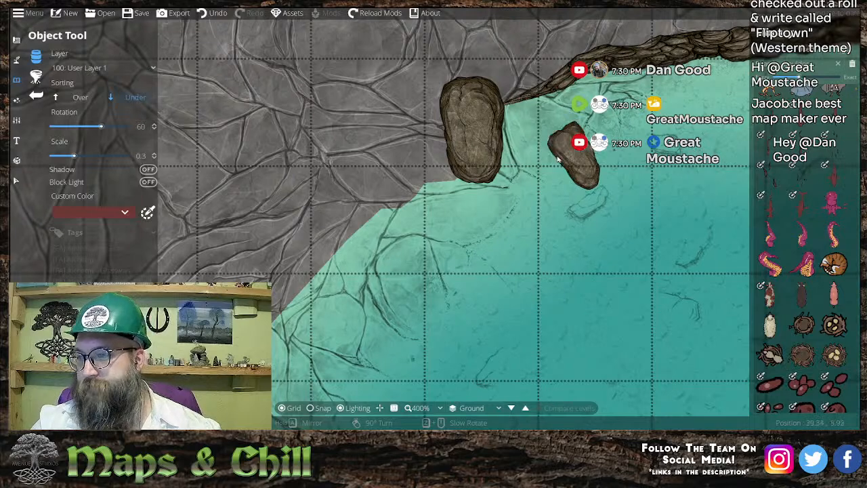
left_click(822, 64)
key("Return")
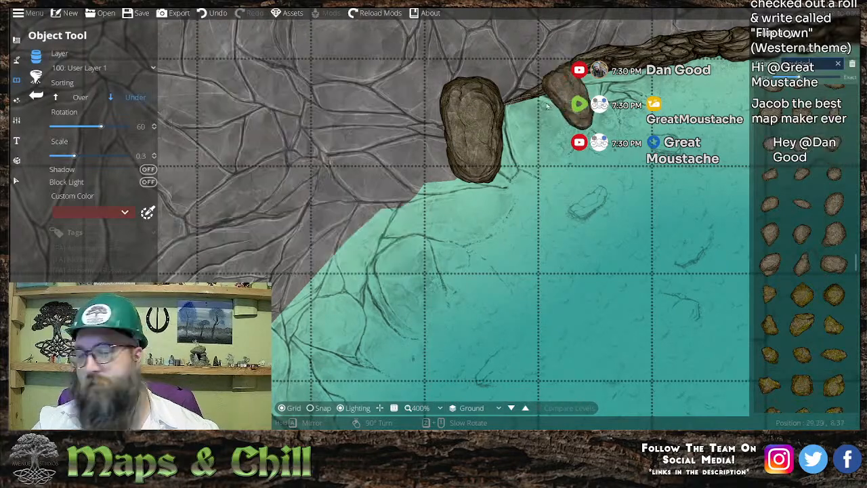
scroll(417, 145, "down", 4)
scroll(417, 189, "down", 1)
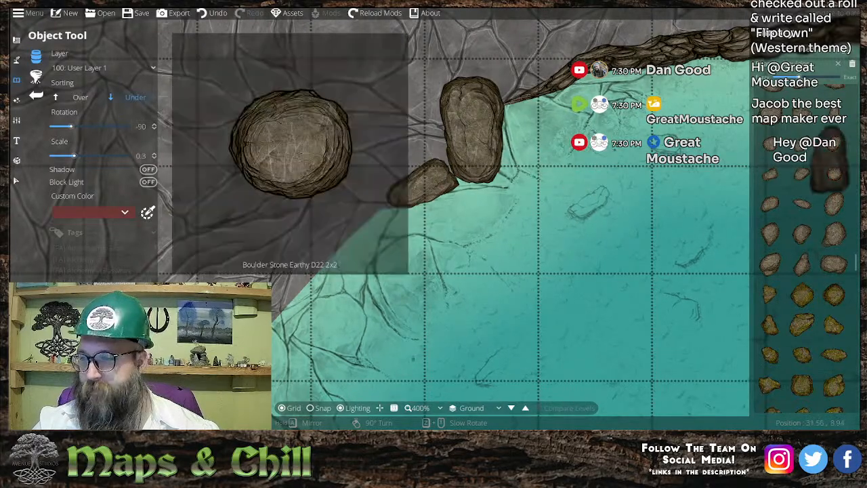
- Place Boulder Stone Earthy D2 3x2 at 0.3 scale and -105° rotation along the large boulder's land side
left_click(802, 203)
scroll(418, 137, "down", 2)
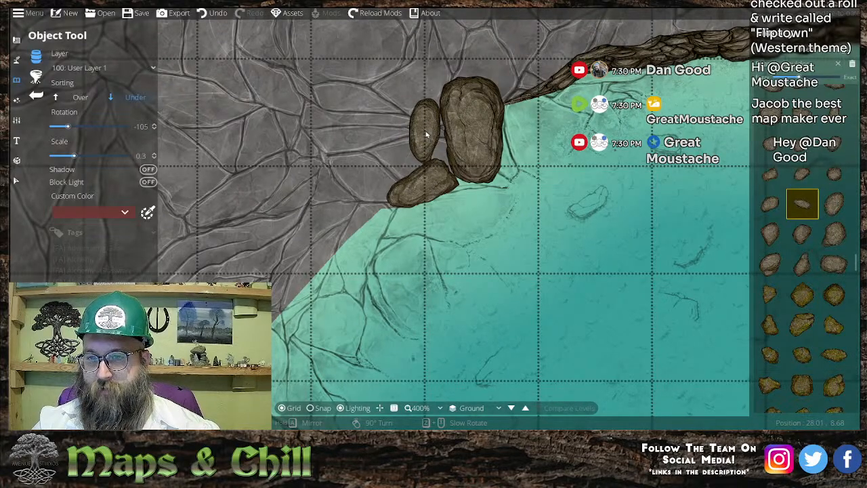
left_click(425, 131)
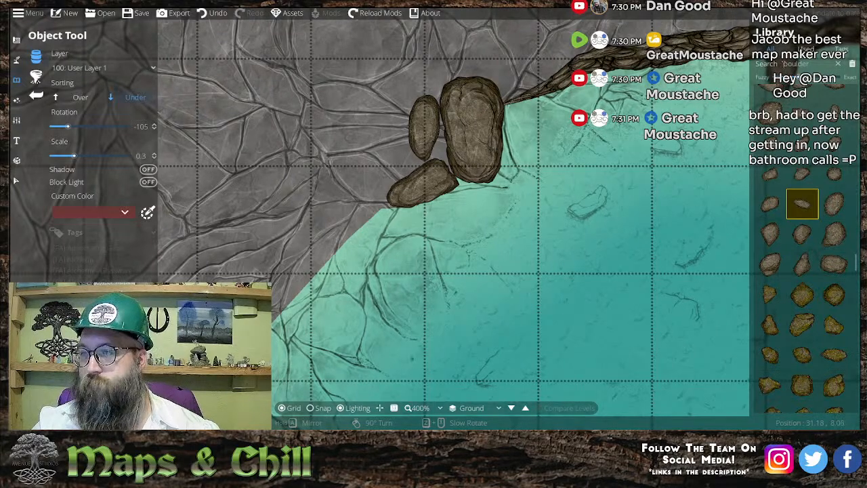
- Search the object library for "rock" and place a small brown stone at 0.1 scale and -45° rotation in the gap between the three boulders
double_click(809, 64)
type("r")
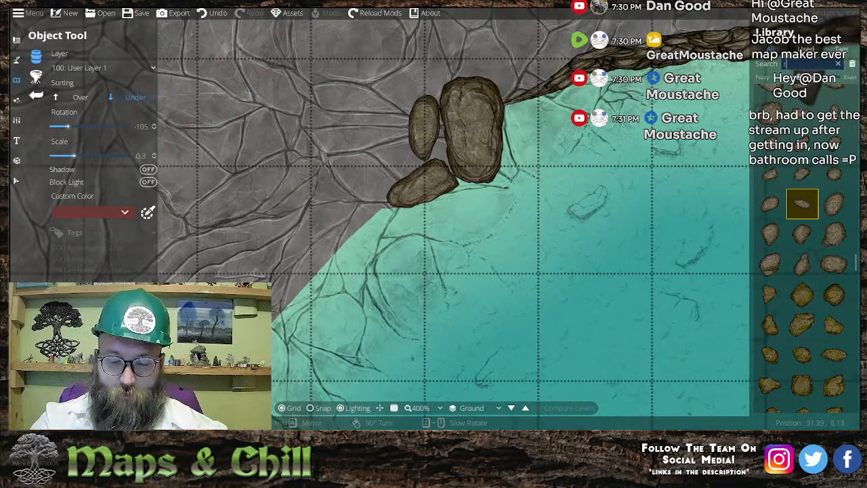
type("ock")
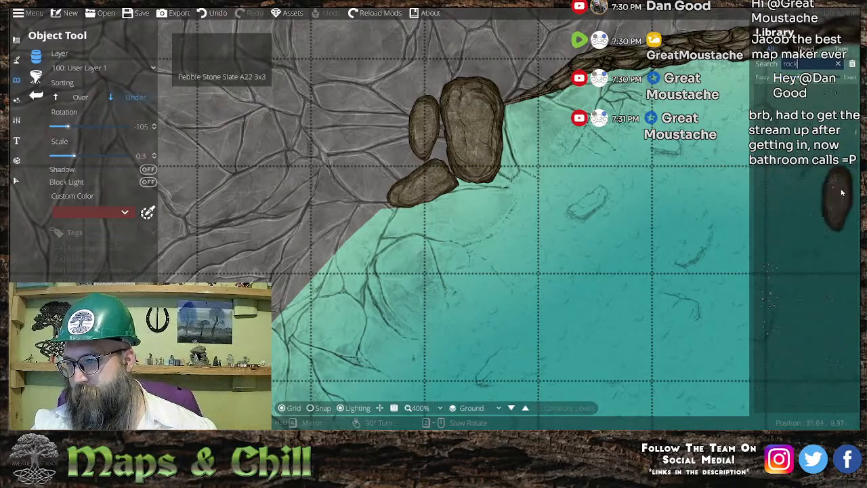
scroll(799, 244, "down", 10)
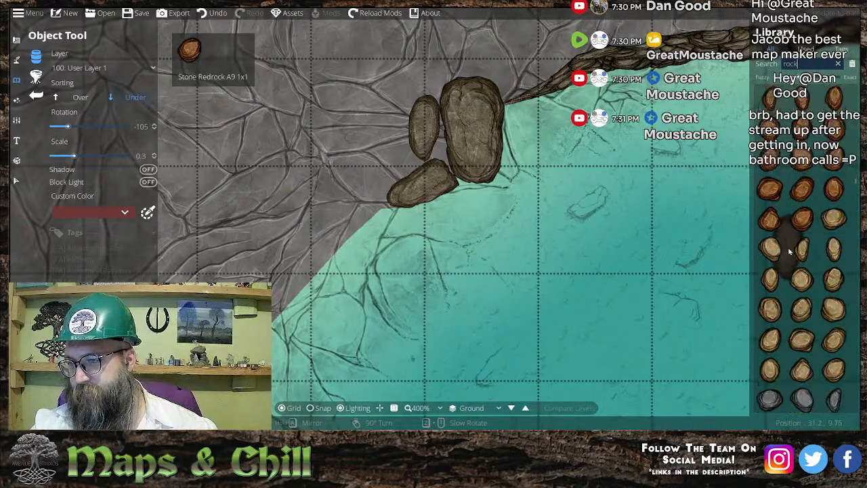
left_click(802, 283)
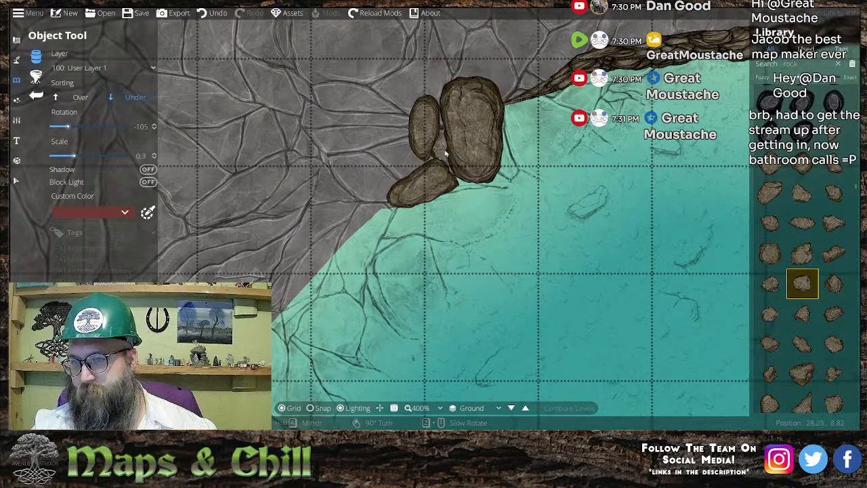
scroll(440, 150, "up", 3)
left_click(833, 313)
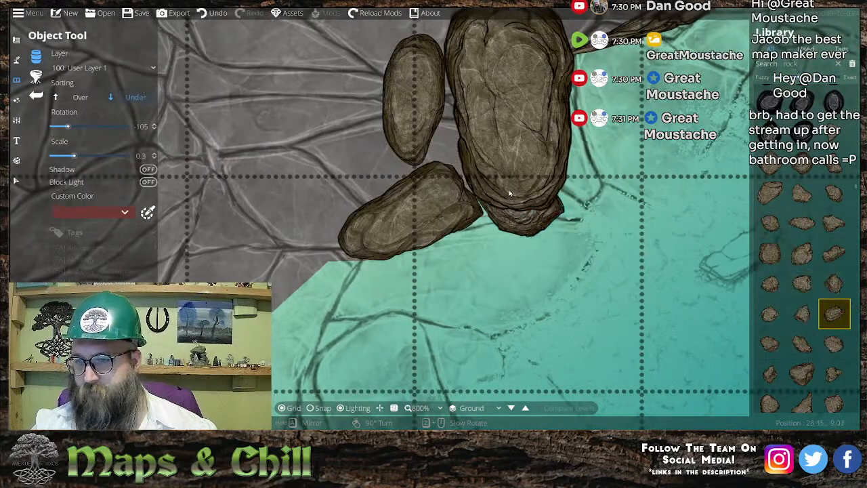
scroll(428, 116, "down", 2)
scroll(451, 155, "up", 4)
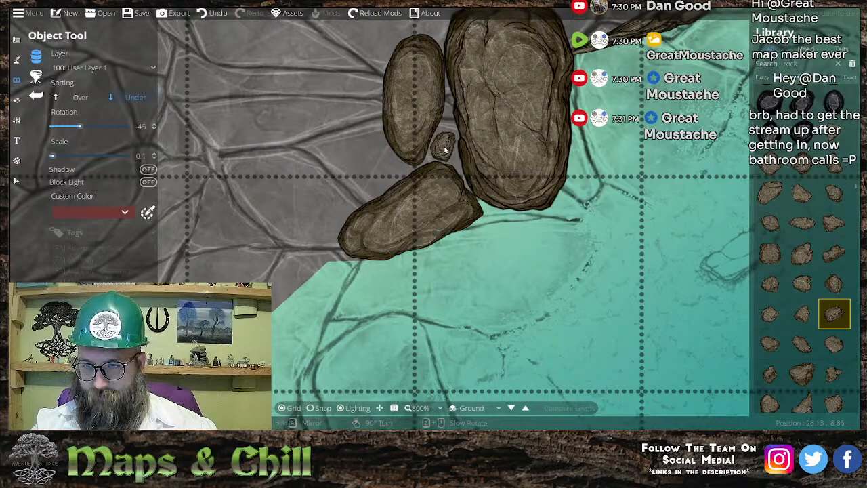
left_click(445, 150)
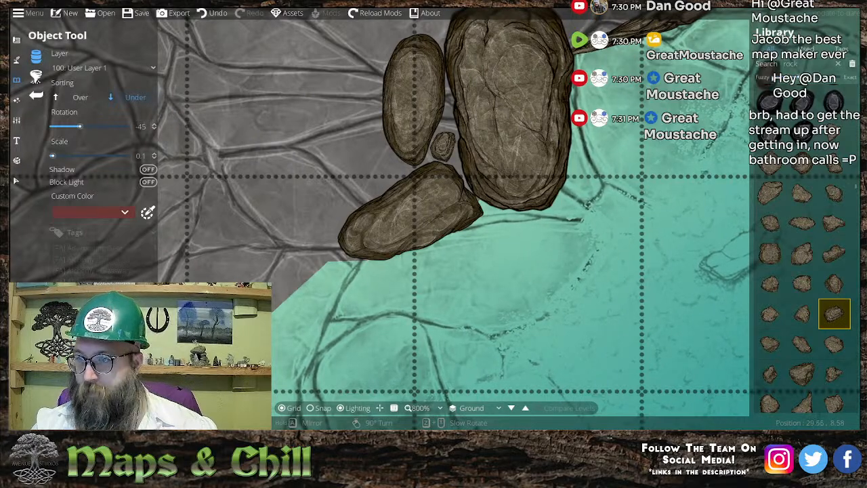
- Replace the Terrain Snow slot of the Terrain Brush with the Sand 01 E texture
double_click(789, 64)
left_click(17, 60)
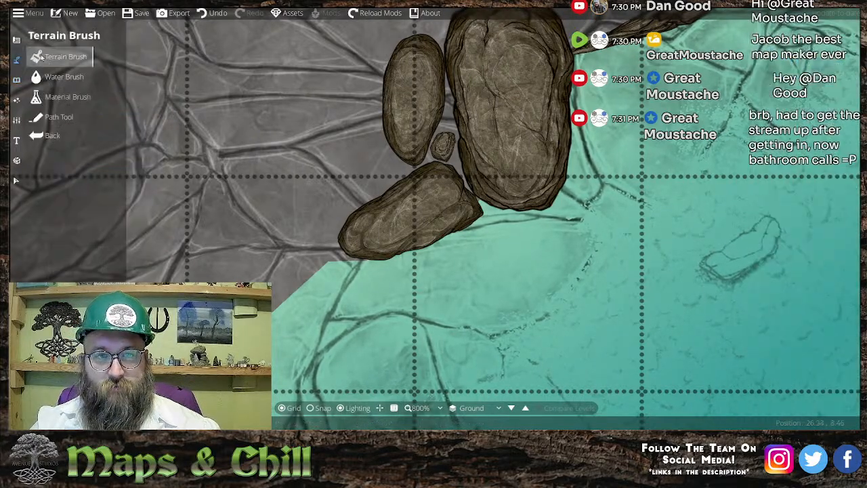
left_click(149, 248)
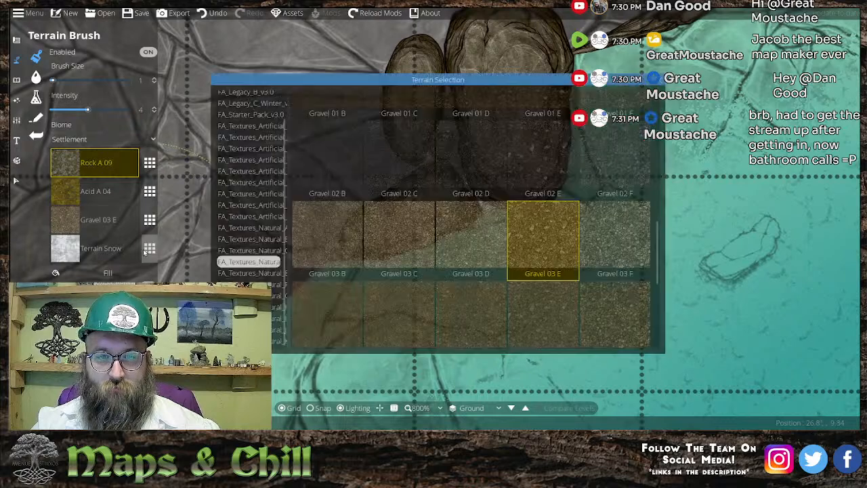
scroll(418, 340, "down", 3)
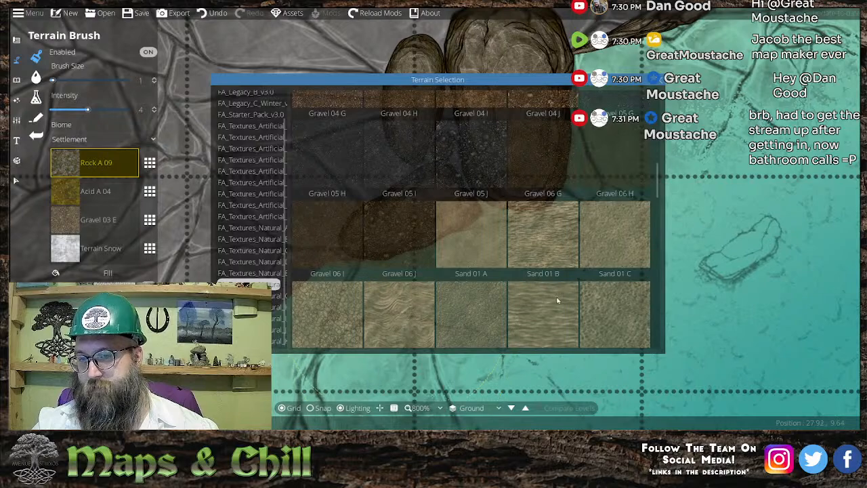
left_click(511, 311)
- Paint Sand 01 E terrain along the curved shoreline below the boulders with brush size 1
scroll(493, 188, "down", 3)
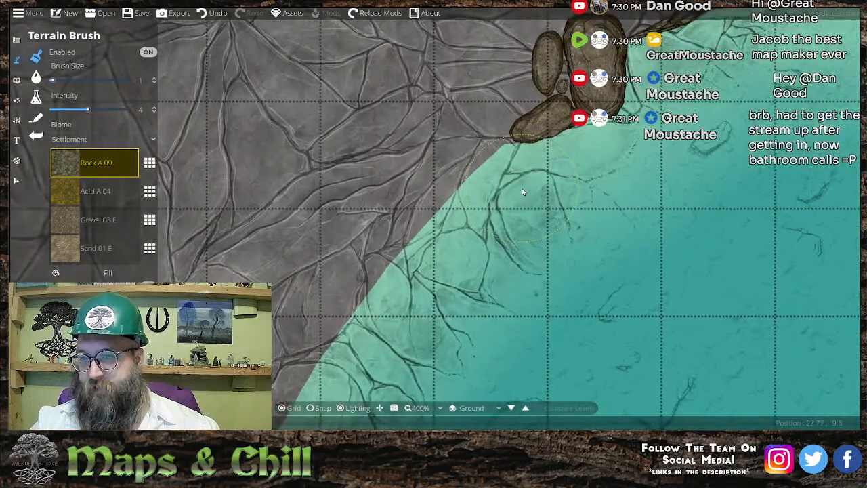
left_click(74, 258)
mouse_move(497, 203)
left_mouse_down()
mouse_move(482, 171)
mouse_move(476, 201)
mouse_move(482, 183)
mouse_move(425, 239)
mouse_move(419, 276)
left_mouse_up()
left_click_drag(418, 276, 464, 218)
mouse_move(464, 218)
left_mouse_down()
mouse_move(407, 256)
mouse_move(457, 191)
mouse_move(477, 165)
left_mouse_up()
mouse_move(519, 138)
left_mouse_down()
mouse_move(468, 187)
mouse_move(492, 135)
mouse_move(431, 167)
mouse_move(406, 210)
mouse_move(379, 302)
mouse_move(477, 180)
left_mouse_up()
mouse_move(477, 180)
left_mouse_down()
mouse_move(467, 160)
mouse_move(474, 140)
mouse_move(403, 241)
mouse_move(457, 153)
left_mouse_up()
mouse_move(457, 153)
left_mouse_down()
mouse_move(449, 174)
mouse_move(419, 135)
mouse_move(427, 219)
mouse_move(406, 244)
mouse_move(428, 227)
mouse_move(397, 267)
mouse_move(399, 281)
left_mouse_up()
- Paint Sand 01 E over the cracked rock in the shallow water below the upper boulders with brush size 2
scroll(573, 244, "down", 5)
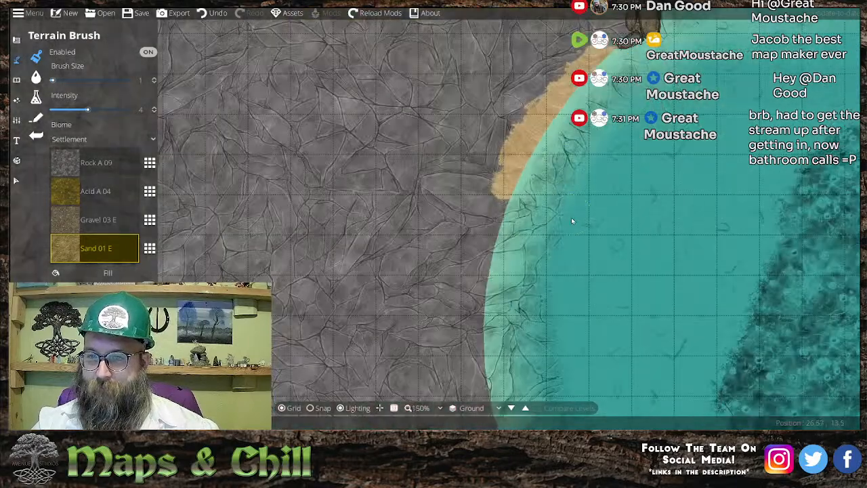
left_click_drag(568, 210, 469, 190)
scroll(525, 149, "down", 3)
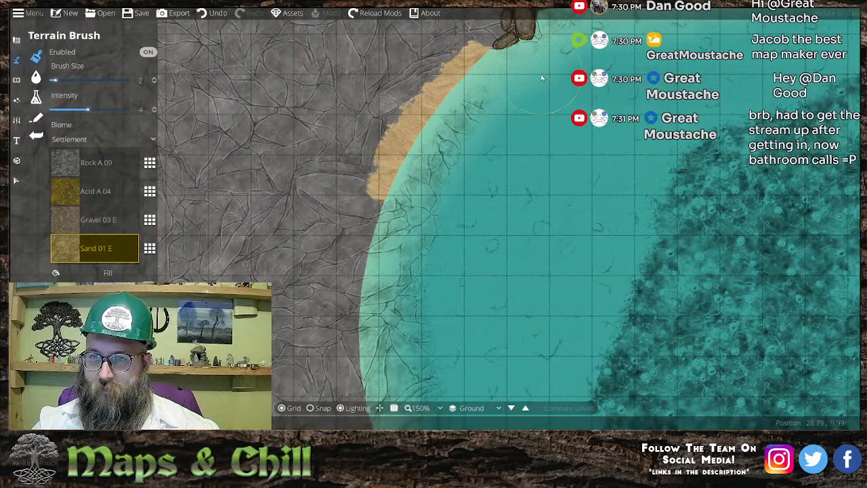
mouse_move(519, 82)
left_mouse_down()
mouse_move(522, 150)
mouse_move(500, 125)
mouse_move(507, 120)
mouse_move(514, 132)
left_mouse_up()
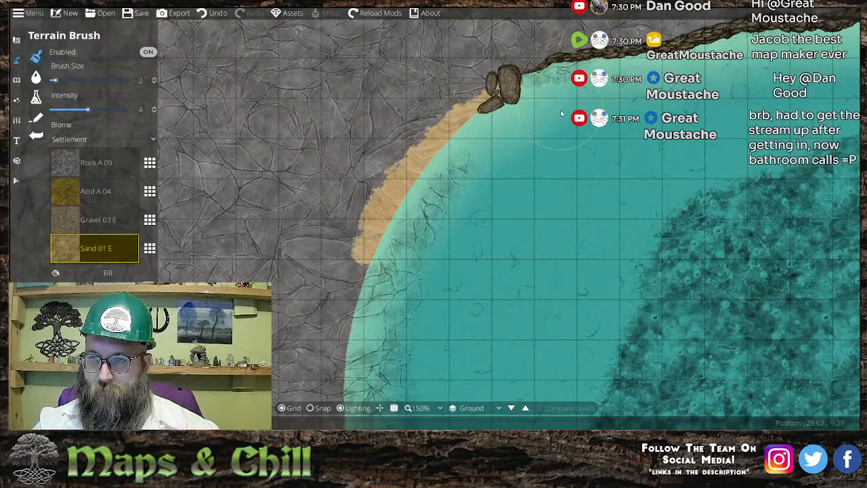
left_click_drag(554, 119, 542, 220)
scroll(542, 220, "up", 4)
scroll(542, 218, "down", 2)
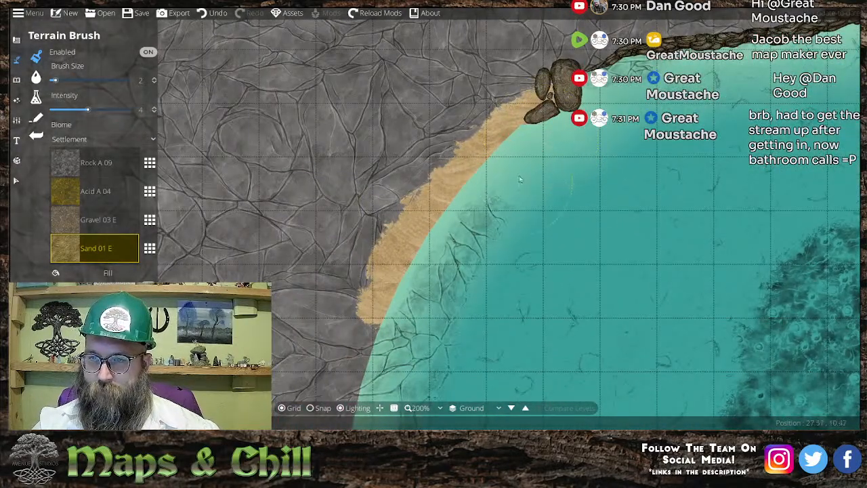
left_click_drag(484, 260, 527, 187)
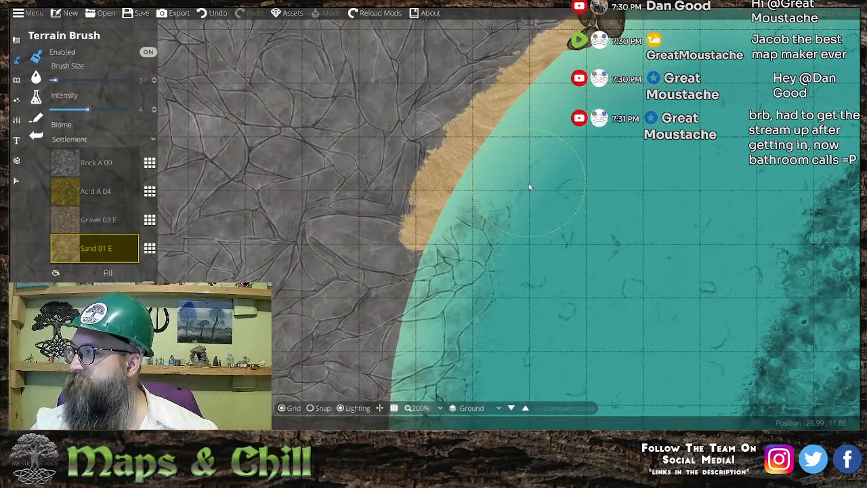
- Extend the Sand 01 E terrain along the curved shoreline down to the lower boulders with brush size 2
mouse_move(492, 246)
left_mouse_down()
mouse_move(498, 219)
mouse_move(444, 256)
mouse_move(439, 273)
mouse_move(455, 169)
mouse_move(474, 145)
left_mouse_up()
mouse_move(461, 291)
left_mouse_down()
mouse_move(468, 264)
mouse_move(586, 187)
left_mouse_up()
mouse_move(532, 200)
left_mouse_down()
mouse_move(498, 199)
mouse_move(508, 141)
mouse_move(528, 248)
mouse_move(515, 245)
mouse_move(535, 274)
left_mouse_up()
left_click_drag(543, 287, 529, 139)
mouse_move(543, 251)
left_mouse_down()
mouse_move(494, 139)
mouse_move(481, 237)
mouse_move(470, 132)
mouse_move(509, 293)
mouse_move(540, 362)
mouse_move(476, 247)
mouse_move(478, 290)
mouse_move(528, 359)
mouse_move(499, 312)
mouse_move(508, 338)
left_mouse_up()
left_click_drag(504, 293, 371, 130)
mouse_move(379, 152)
left_mouse_down()
mouse_move(408, 230)
mouse_move(431, 221)
mouse_move(421, 213)
mouse_move(432, 189)
mouse_move(447, 193)
mouse_move(442, 207)
mouse_move(494, 217)
mouse_move(510, 183)
mouse_move(564, 207)
mouse_move(448, 164)
mouse_move(465, 144)
left_mouse_up()
scroll(409, 224, "down", 2)
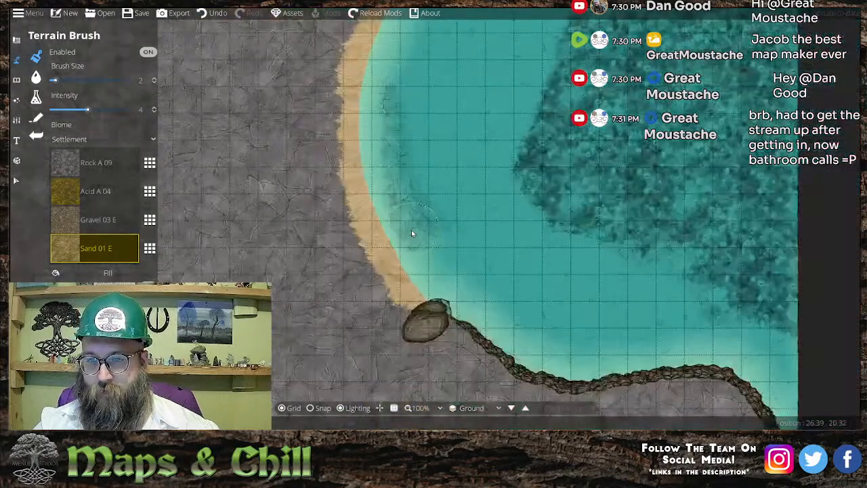
- Cover the remaining cracked rock under the water along the shore with Sand 01 E, using brush sizes 3 and 5
left_click_drag(431, 203, 416, 251)
scroll(407, 301, "up", 1)
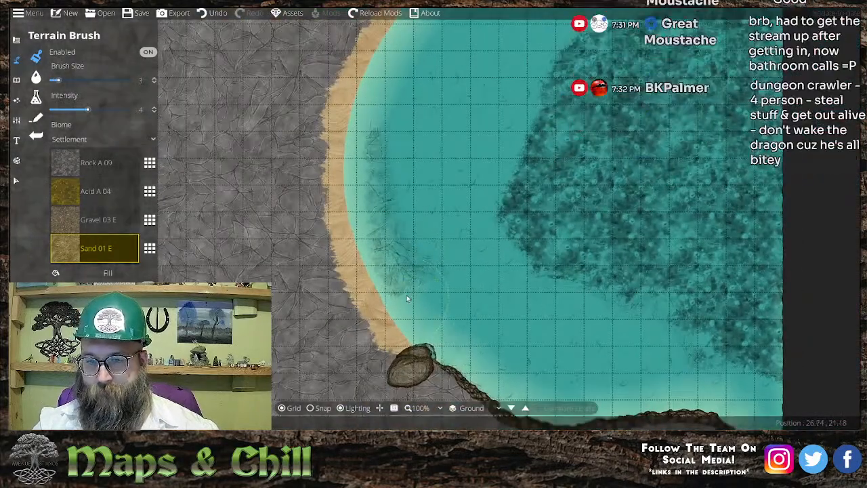
mouse_move(416, 283)
left_mouse_down()
mouse_move(410, 225)
mouse_move(419, 253)
mouse_move(397, 212)
mouse_move(415, 143)
left_mouse_up()
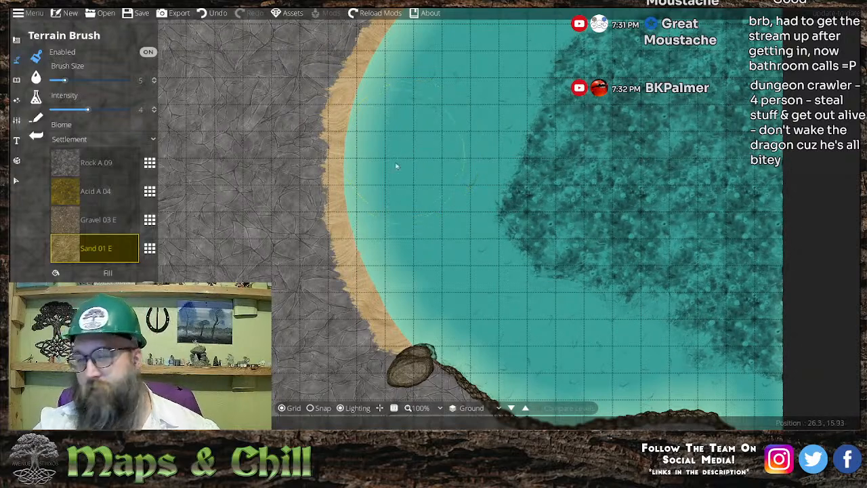
left_click_drag(414, 129, 435, 182)
left_click_drag(494, 136, 480, 163)
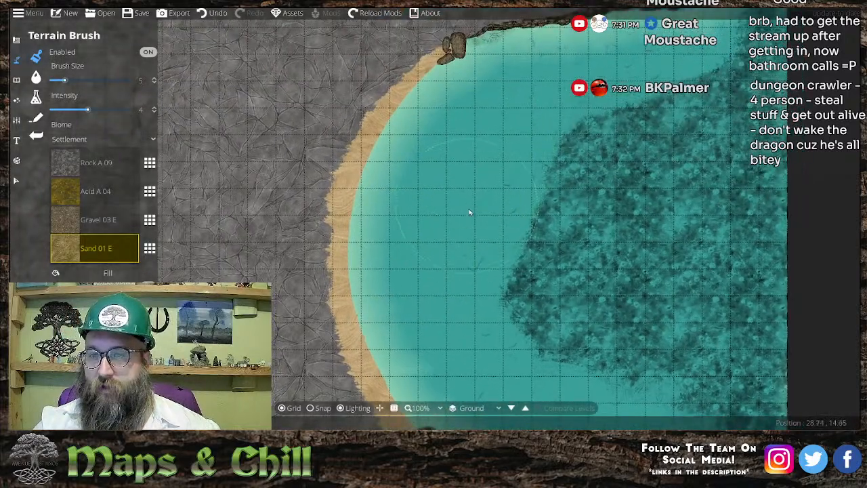
left_click_drag(466, 207, 514, 145)
left_click_drag(451, 230, 468, 184)
left_click_drag(473, 256, 474, 170)
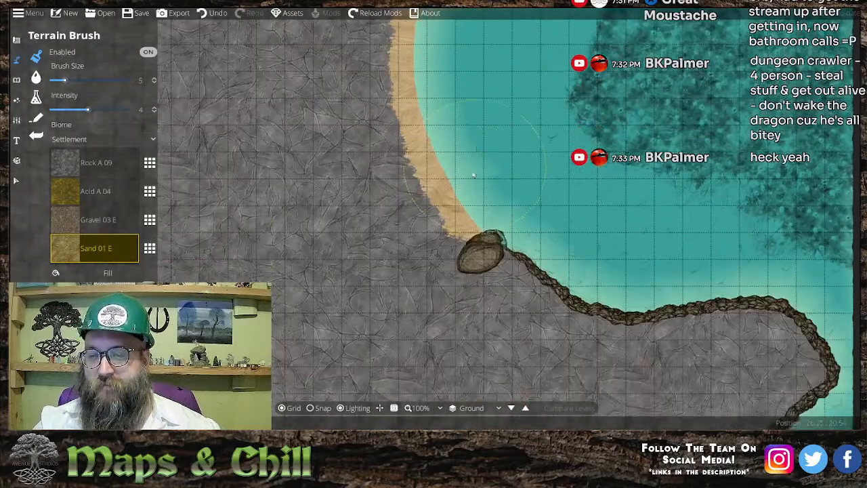
- Touch up the Sand 01 E edge beside the lower boulders with brush size 1
scroll(467, 163, "up", 1)
scroll(529, 277, "up", 3)
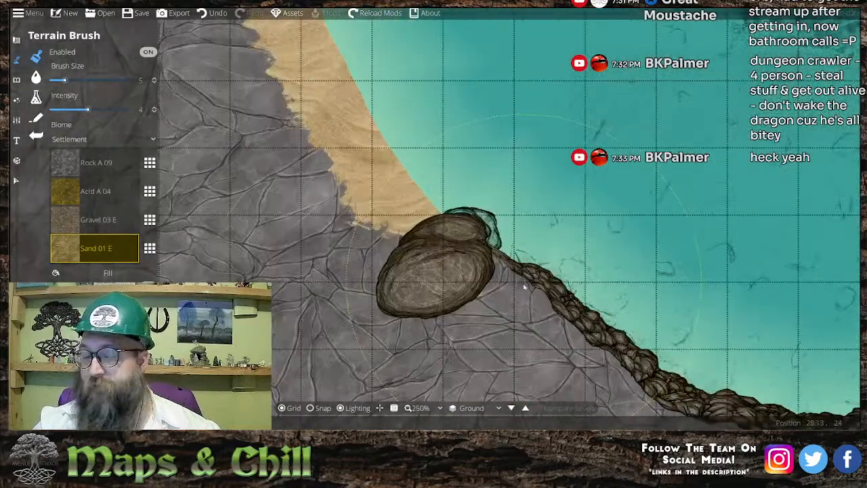
mouse_move(416, 242)
left_mouse_down()
mouse_move(408, 280)
mouse_move(406, 240)
left_mouse_up()
left_click_drag(372, 134, 446, 245)
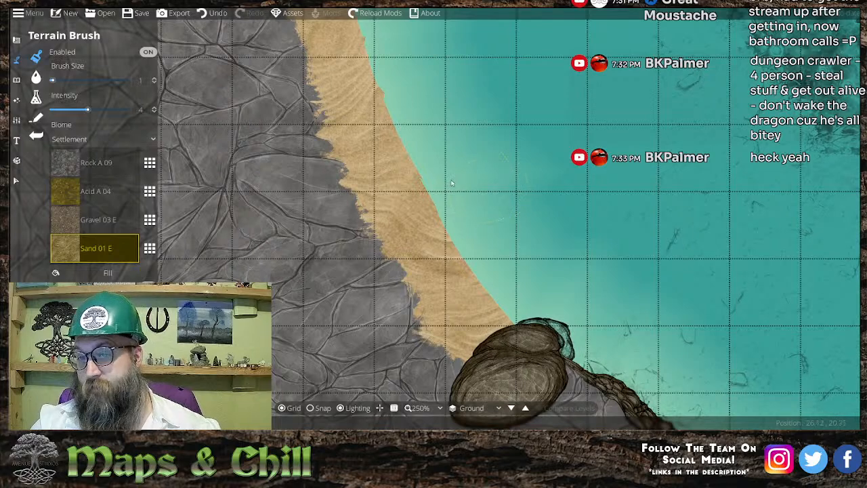
- Smooth the small jagged notch in the water's edge above the lower boulders using the Water Brush's freeform shape
scroll(457, 181, "up", 5)
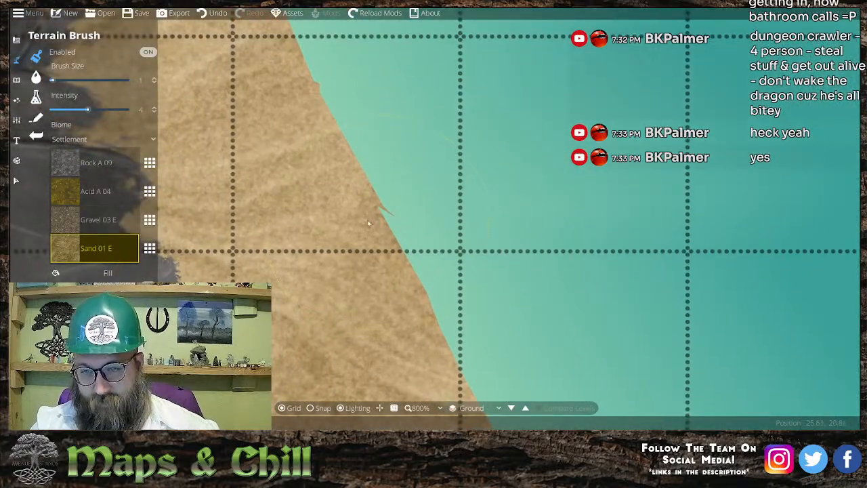
left_click(36, 77)
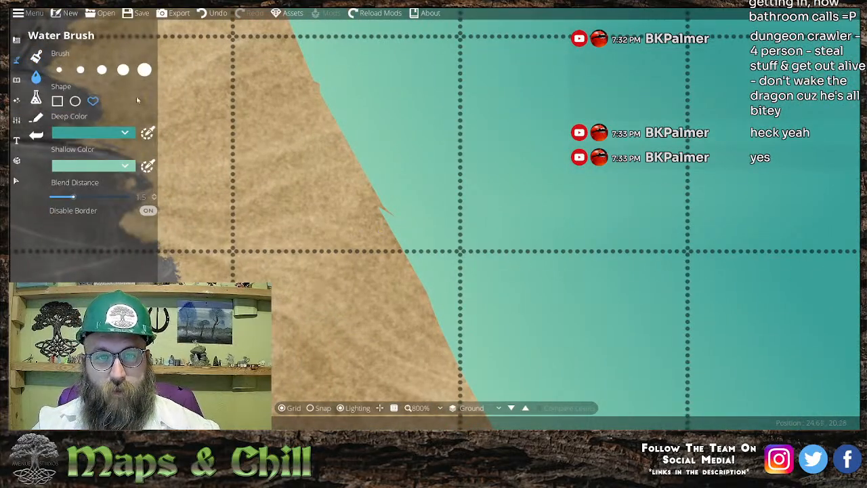
left_click(57, 75)
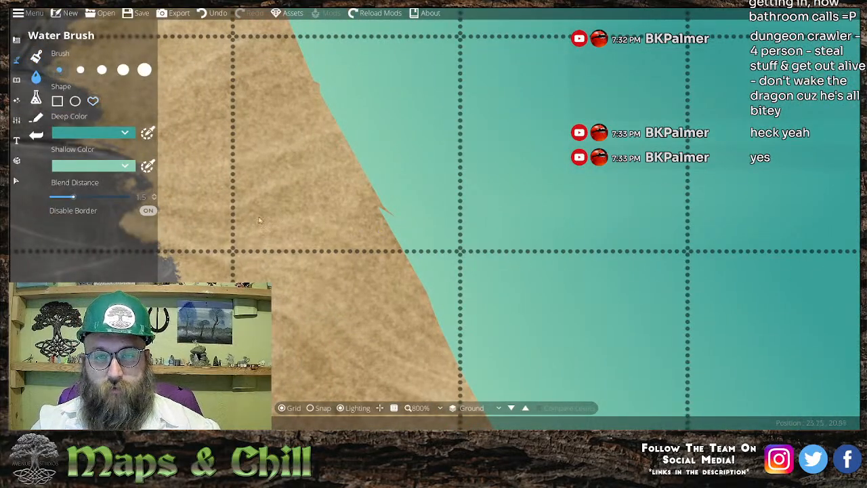
left_click(92, 101)
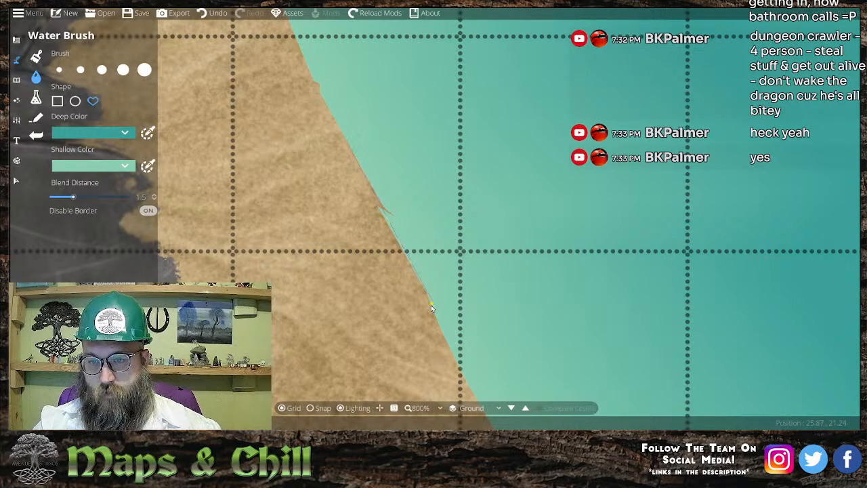
left_click(347, 139)
left_click_drag(492, 280, 470, 244)
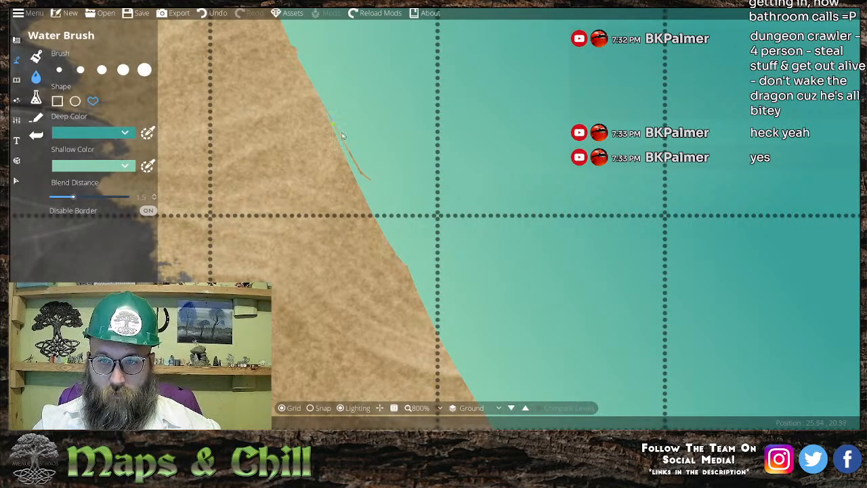
scroll(396, 152, "down", 10)
scroll(393, 163, "up", 4)
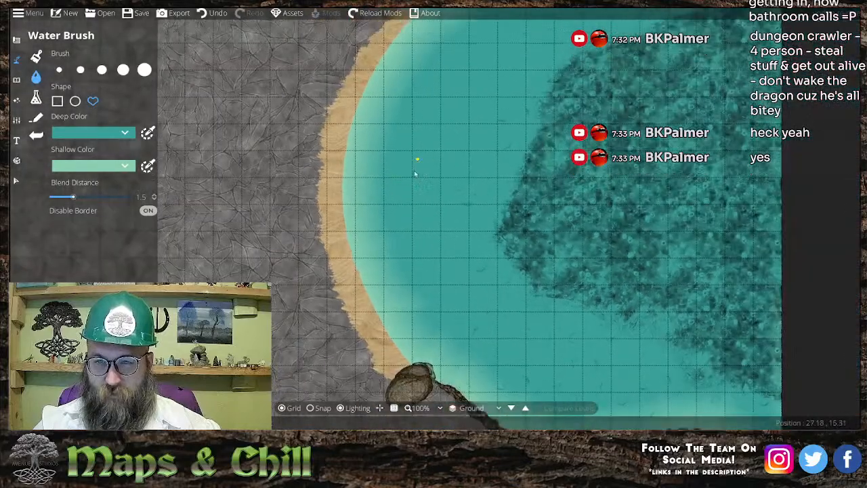
- Trace a freeform Water Brush outline along the shoreline between the upper and lower boulders to smooth the water's edge
left_click_drag(416, 173, 392, 228)
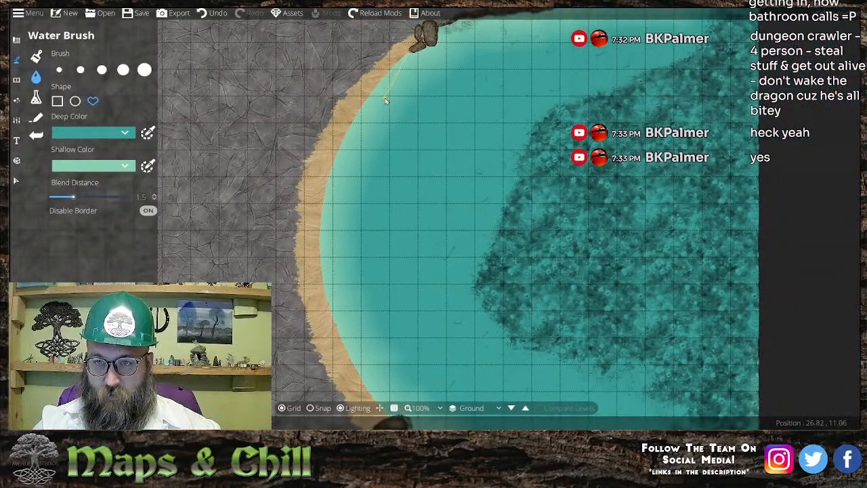
left_click_drag(344, 278, 302, 282)
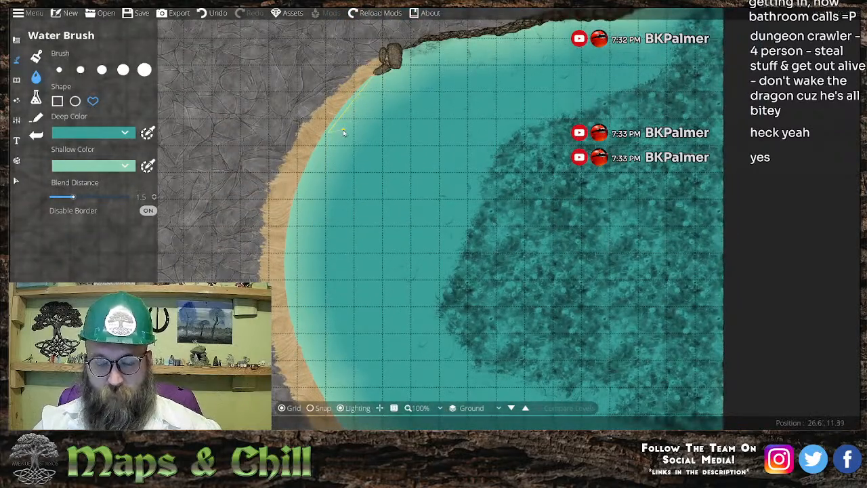
left_click_drag(373, 200, 341, 66)
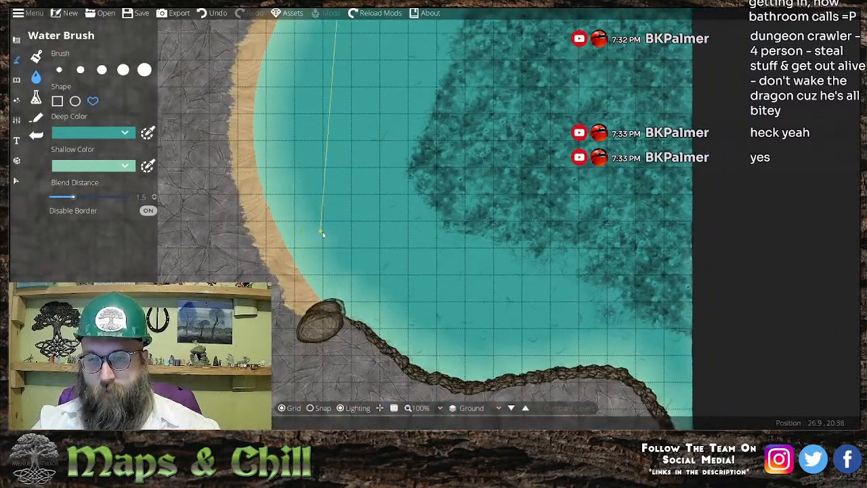
left_click(325, 306)
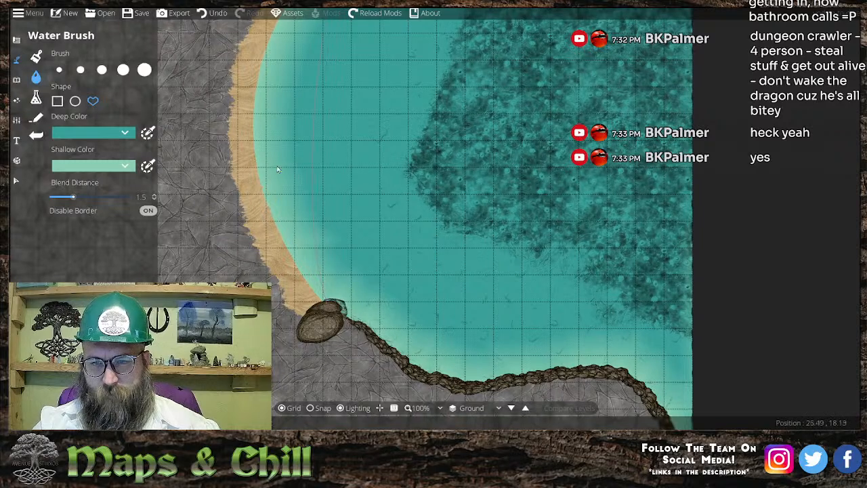
left_click_drag(224, 134, 320, 201)
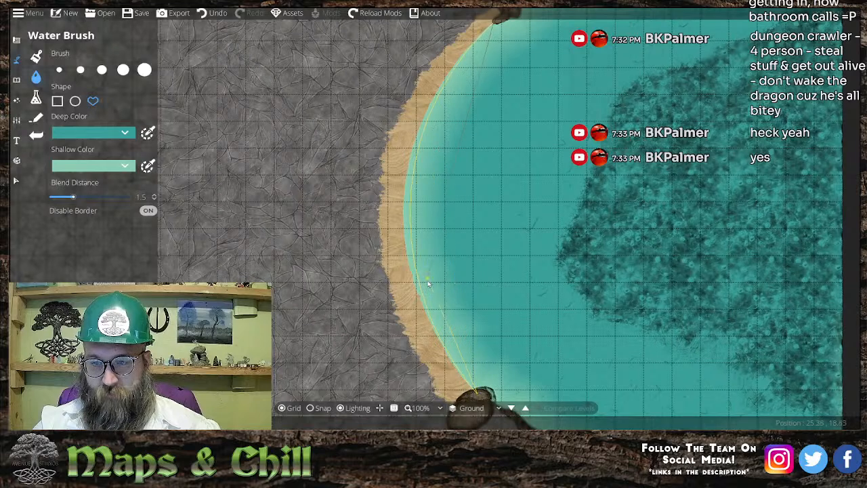
left_click(440, 395)
left_click_drag(390, 227, 376, 263)
left_click(373, 201)
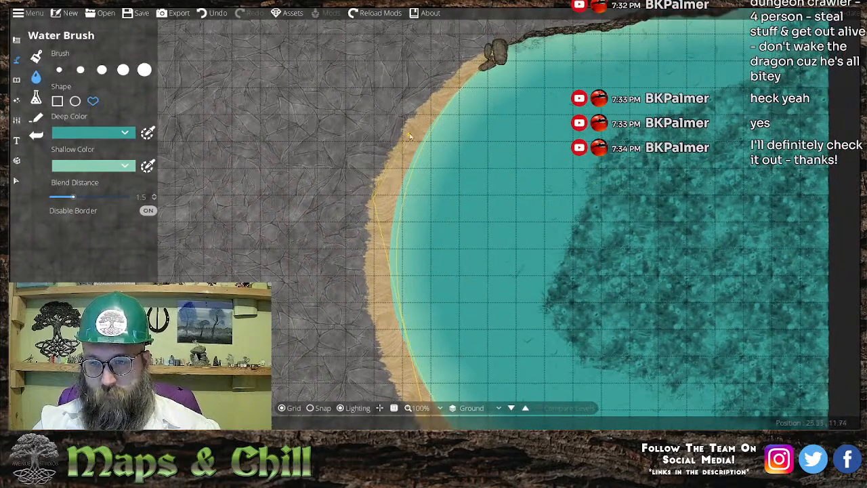
scroll(437, 88, "up", 5)
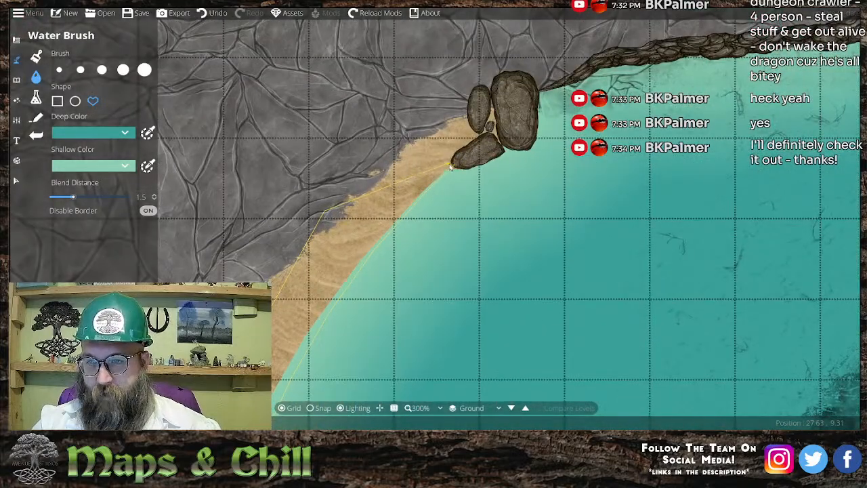
left_click(452, 167)
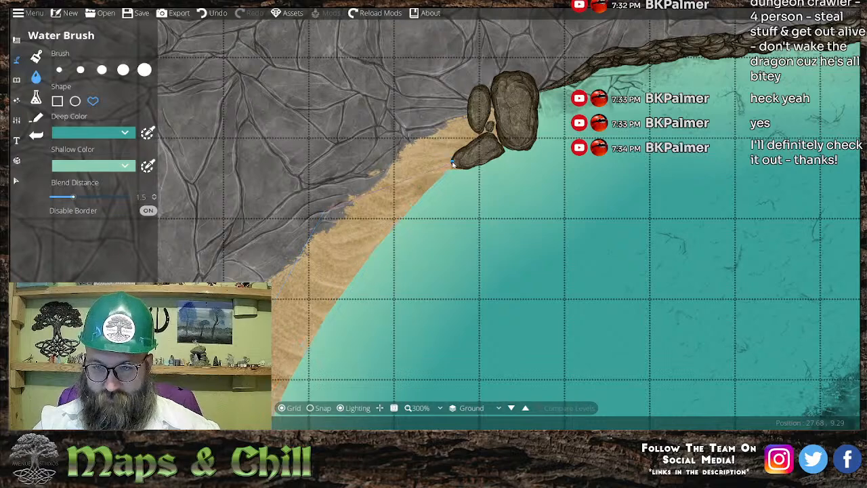
- Outline the stray water sliver in the sand with a freeform water shape and undo the last water edit
left_click_drag(410, 332, 508, 63)
left_click_drag(384, 400, 465, 35)
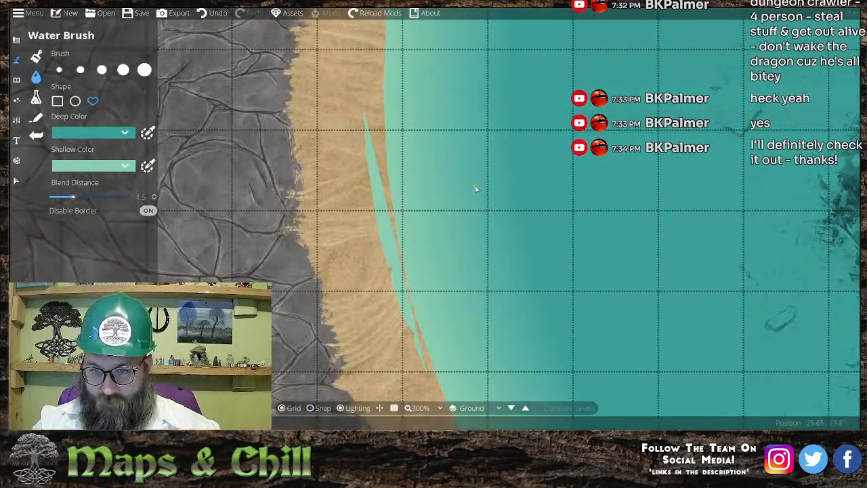
left_click_drag(476, 195, 486, 134)
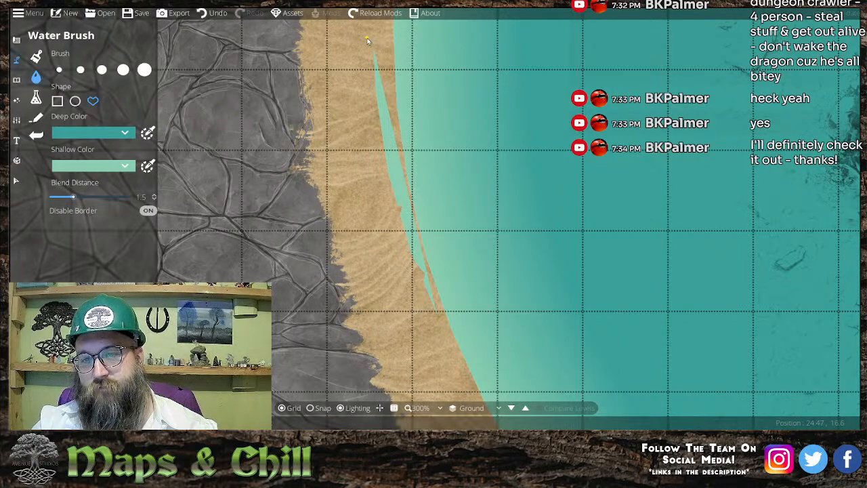
mouse_move(368, 42)
left_mouse_down()
mouse_move(388, 292)
mouse_move(404, 318)
mouse_move(392, 342)
mouse_move(438, 379)
mouse_move(458, 375)
mouse_move(469, 371)
mouse_move(390, 150)
mouse_move(380, 41)
left_mouse_up()
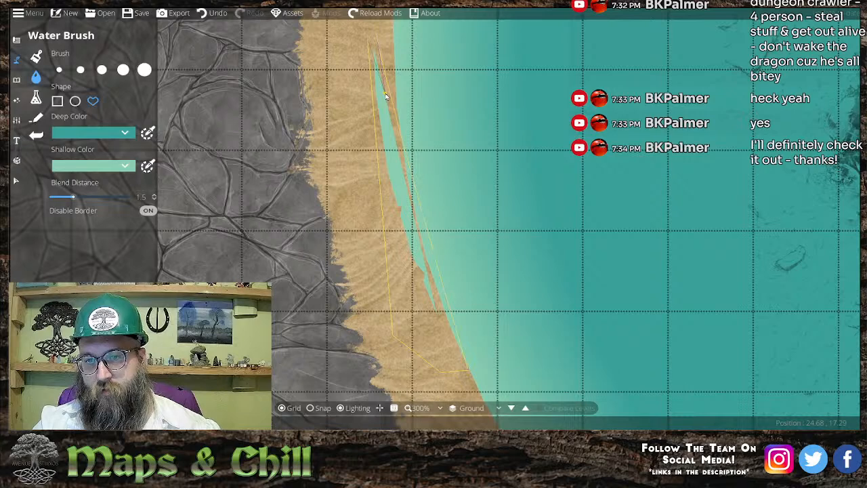
left_click(368, 44)
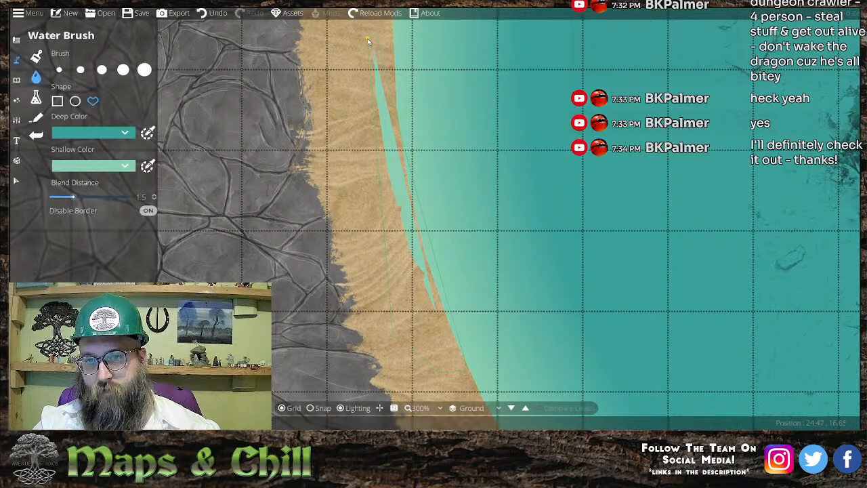
key("ctrl+z")
left_click_drag(533, 197, 503, 107)
scroll(495, 201, "down", 1)
left_click_drag(494, 27, 447, 247)
left_click_drag(473, 34, 456, 185)
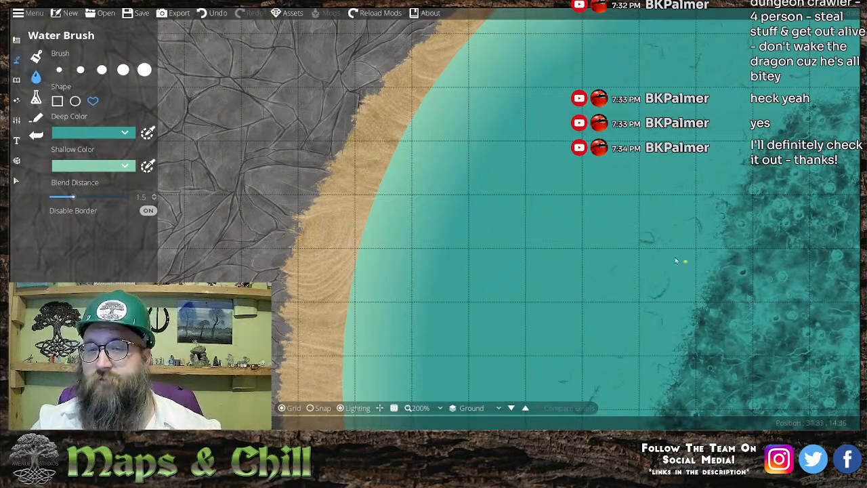
left_click_drag(561, 313, 536, 232)
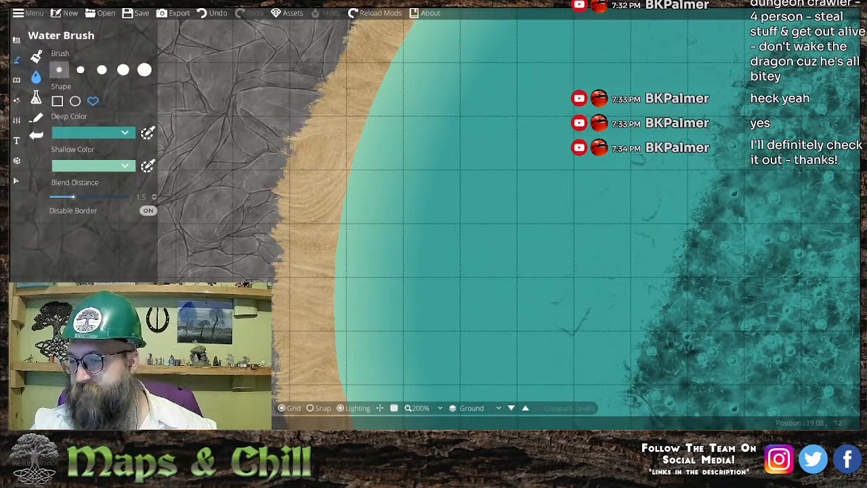
left_click_drag(481, 135, 502, 243)
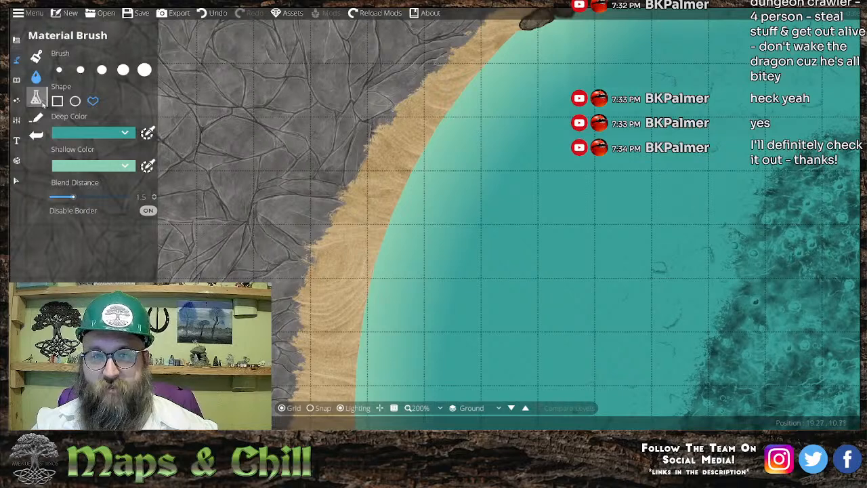
- Switch from the Water Brush back to the Terrain Brush
left_click(16, 79)
left_click(18, 60)
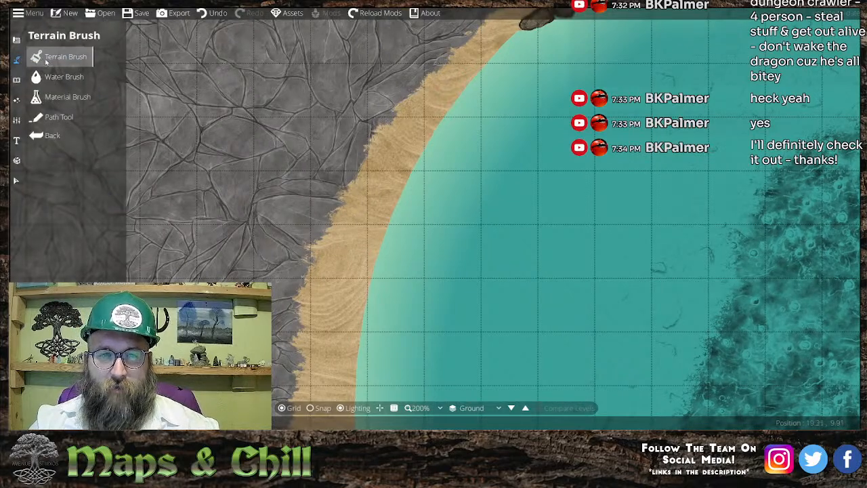
left_click(47, 62)
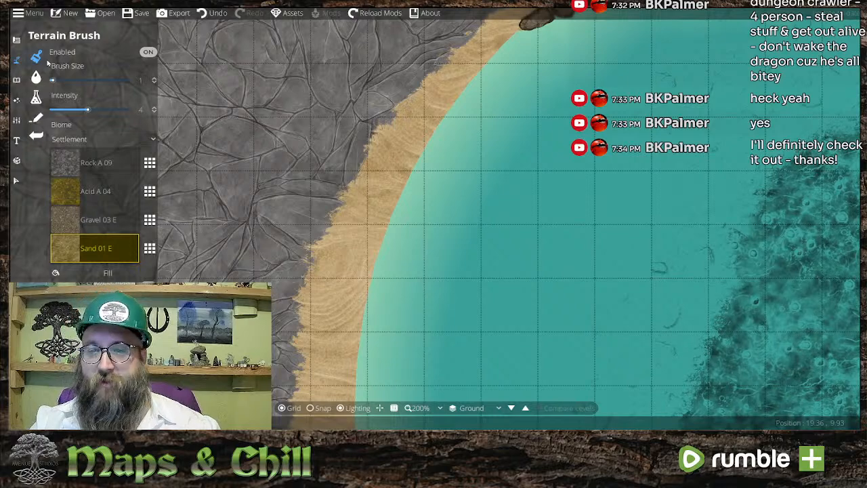
- Replace the Sand 01 E beach texture with Sand 01 G and check it along the shoreline
left_click(150, 248)
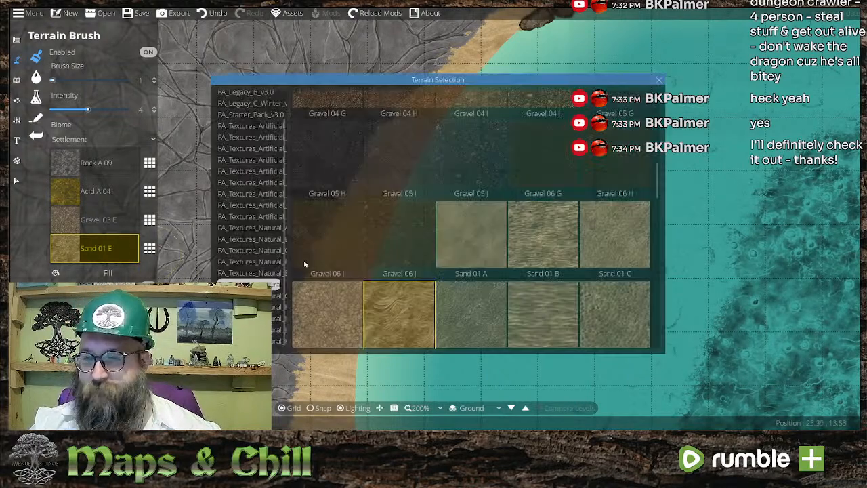
left_click(545, 327)
scroll(487, 331, "down", 4)
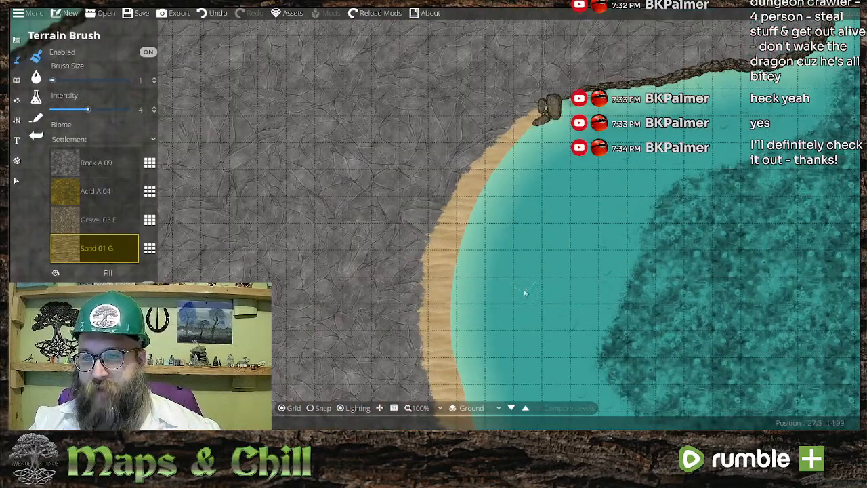
left_click_drag(525, 292, 492, 236)
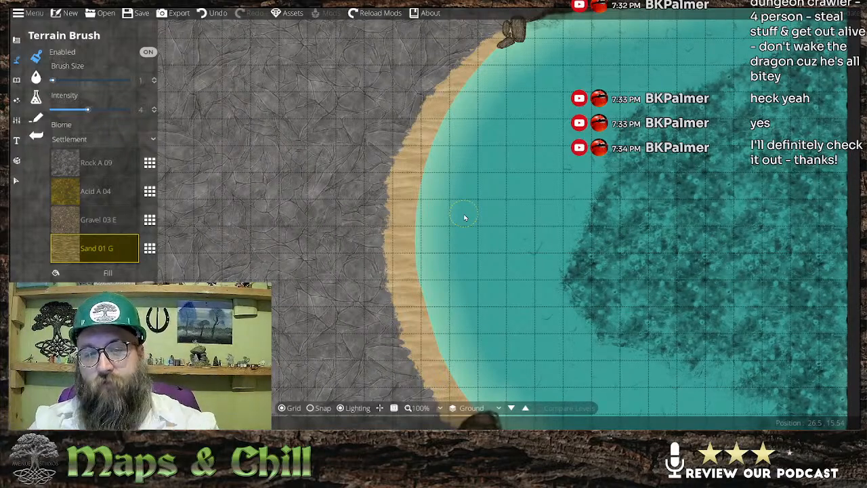
- Switch the beach sand texture to the diagonally rippled Sand 01 J and inspect it between the upper and lower boulders
left_click(149, 248)
scroll(562, 305, "down", 4)
left_click(379, 237)
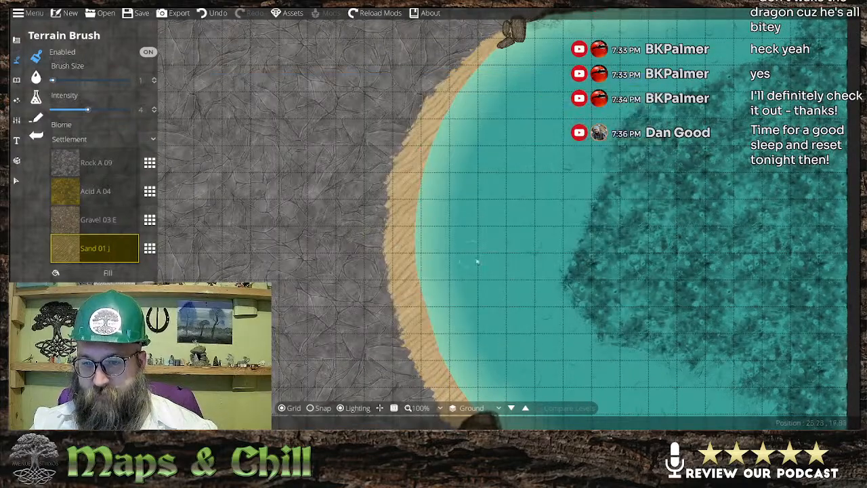
scroll(527, 280, "up", 3)
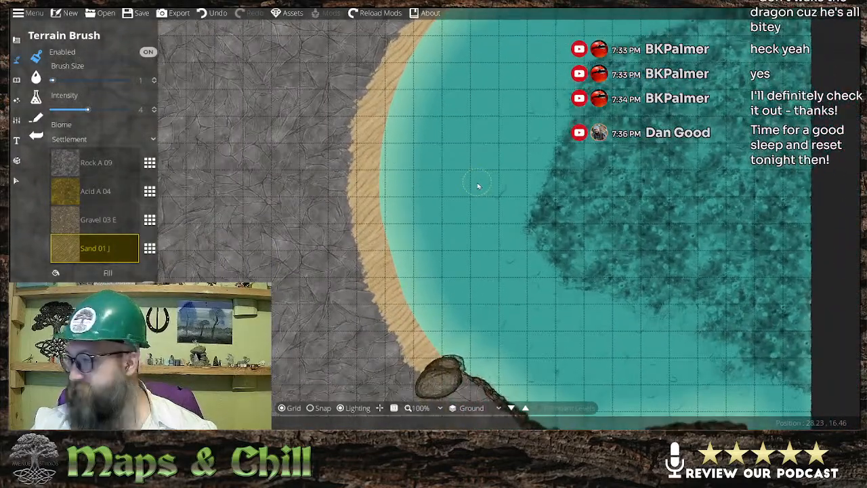
left_click_drag(477, 185, 506, 200)
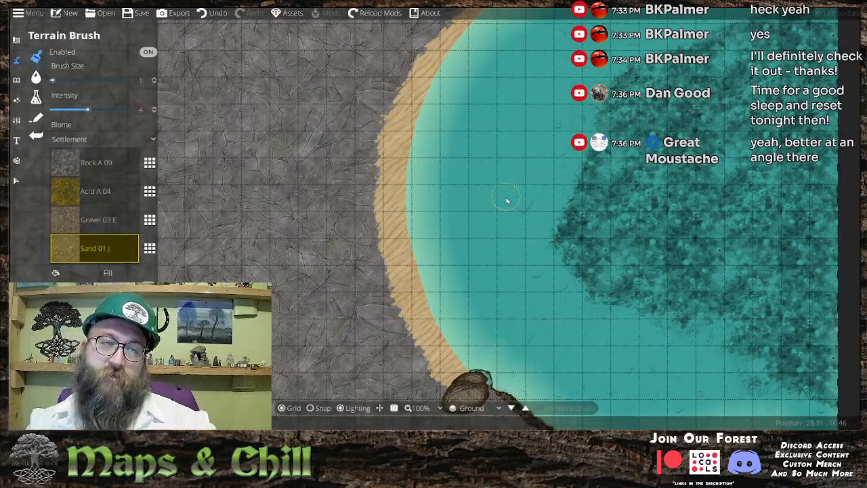
left_click_drag(408, 299, 374, 234)
left_click_drag(474, 139, 495, 214)
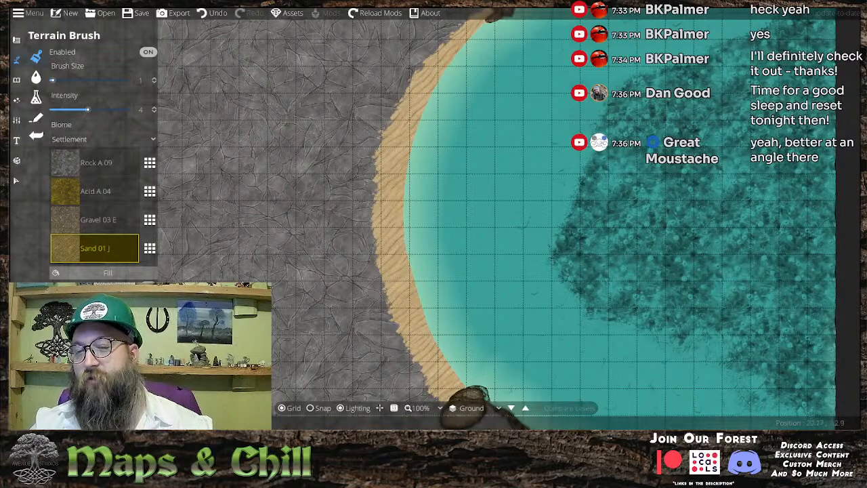
- Try Sand 02 J as the beach and shallow bed texture and review the shoreline
left_click(150, 248)
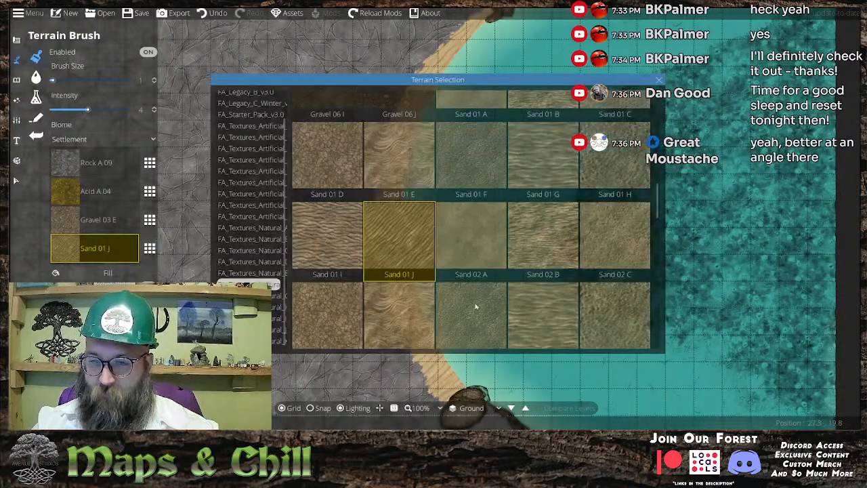
scroll(473, 301, "down", 3)
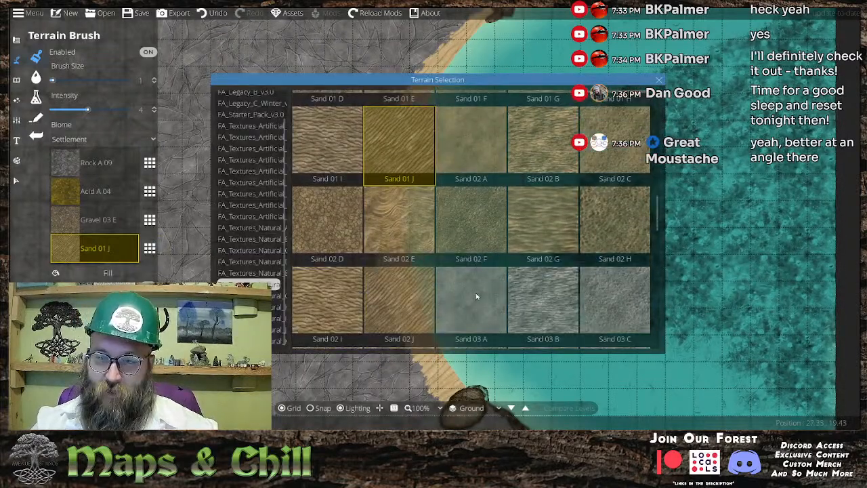
left_click(417, 302)
scroll(488, 250, "up", 2)
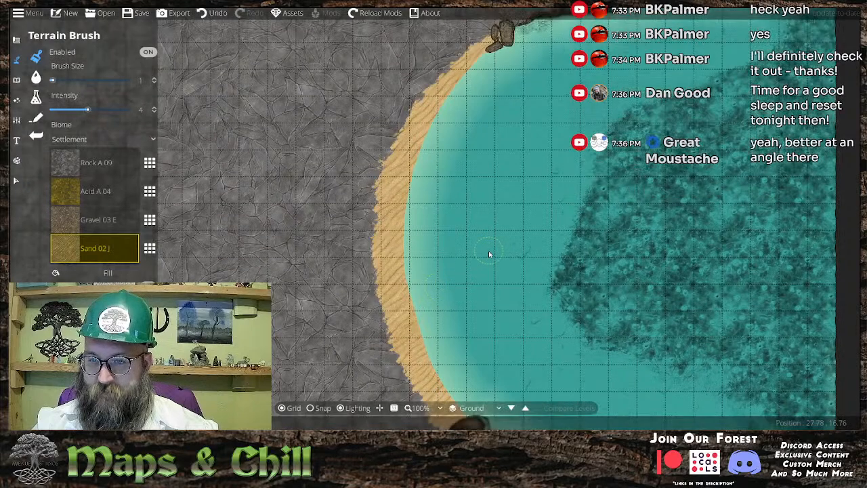
left_click_drag(472, 166, 469, 177)
left_click_drag(319, 184, 314, 158)
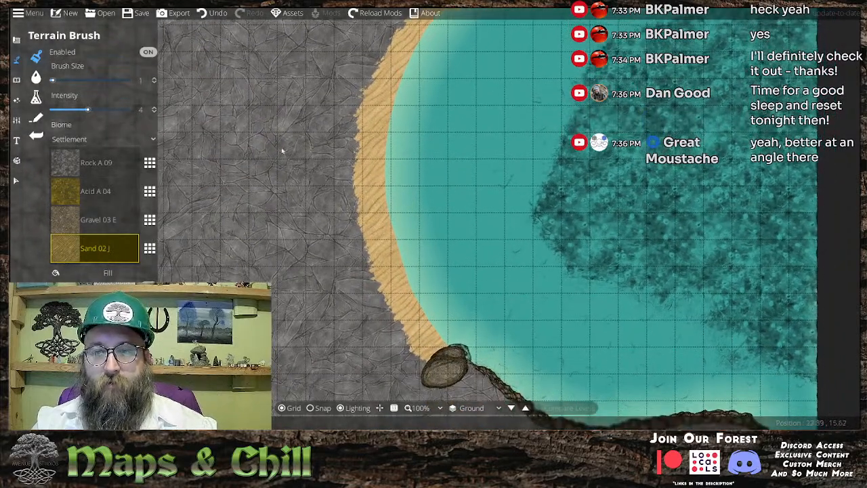
- Browse the remaining sand variants and swap the beach texture to Sand 05 J
left_click(149, 251)
scroll(530, 263, "down", 3)
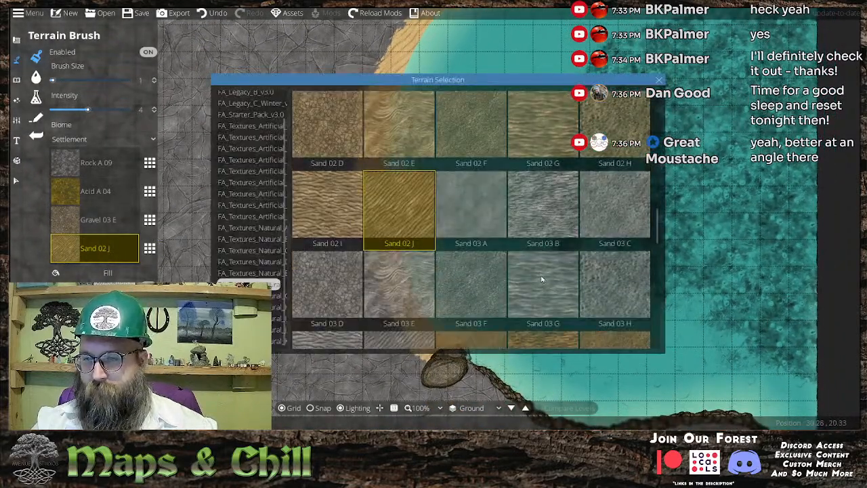
scroll(548, 287, "down", 3)
scroll(553, 290, "down", 3)
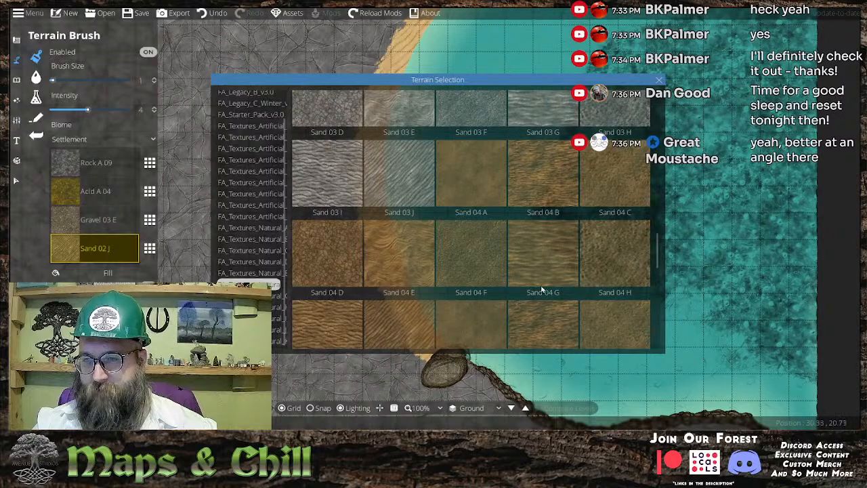
scroll(487, 267, "down", 2)
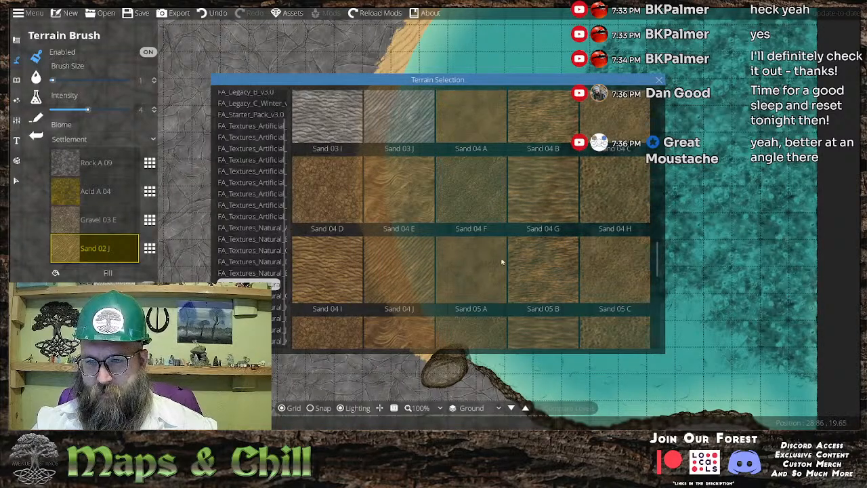
scroll(502, 262, "down", 5)
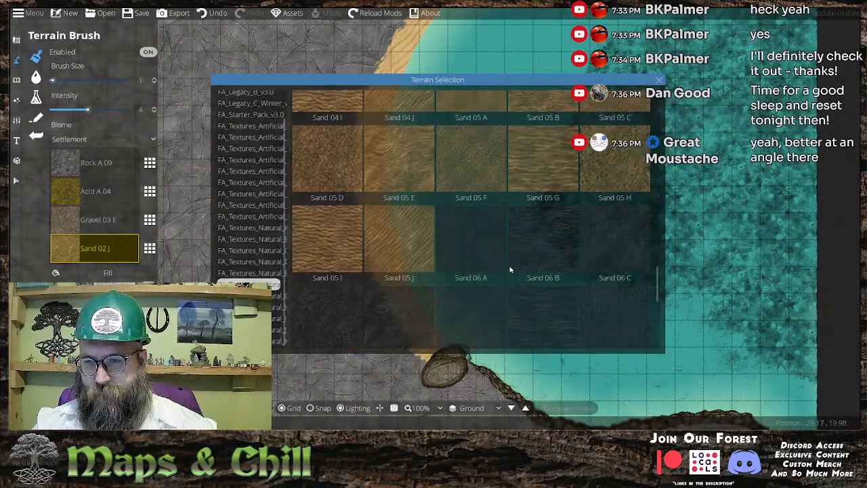
left_click(414, 230)
left_click_drag(441, 182, 447, 243)
left_click_drag(489, 210, 478, 176)
- Paint the sand farther out across the shallow bed and up to the upper boulders, varying the Terrain Brush size between 2 and 7
scroll(512, 129, "up", 3)
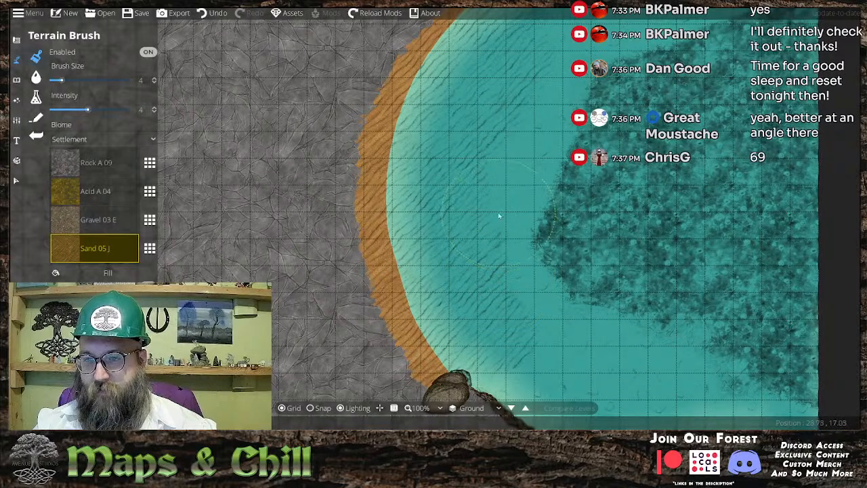
left_click_drag(492, 170, 480, 187)
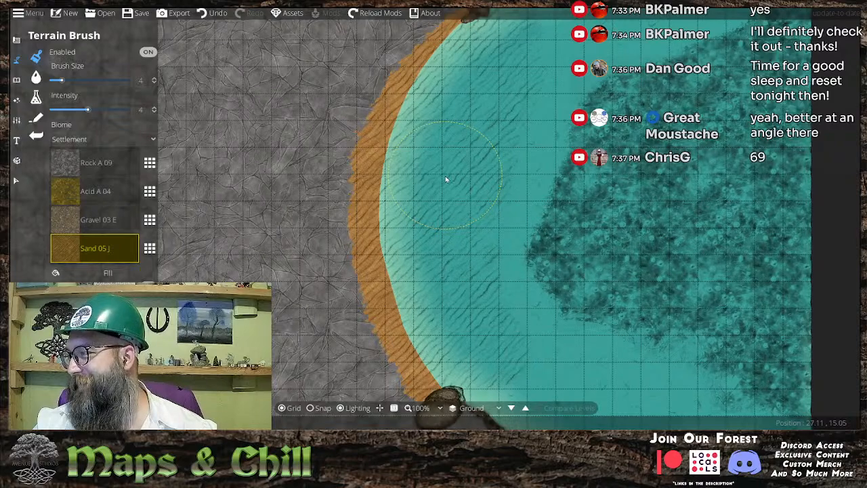
scroll(454, 173, "up", 1)
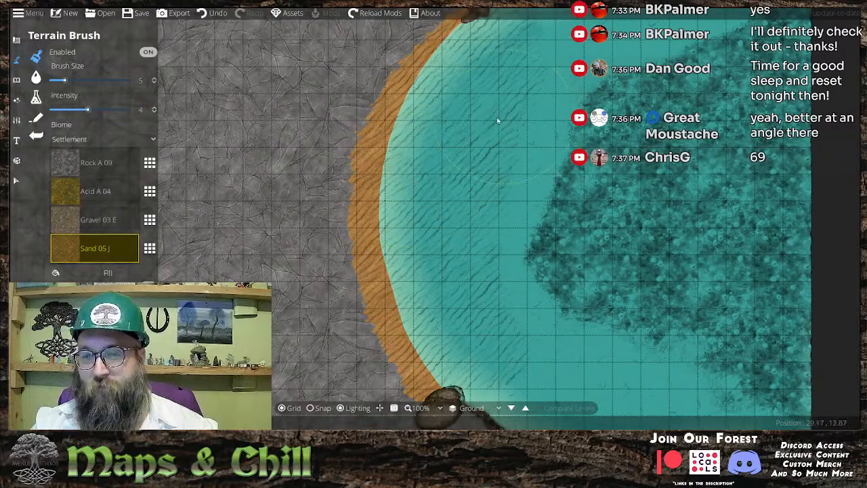
scroll(467, 132, "down", 2)
scroll(489, 97, "up", 5)
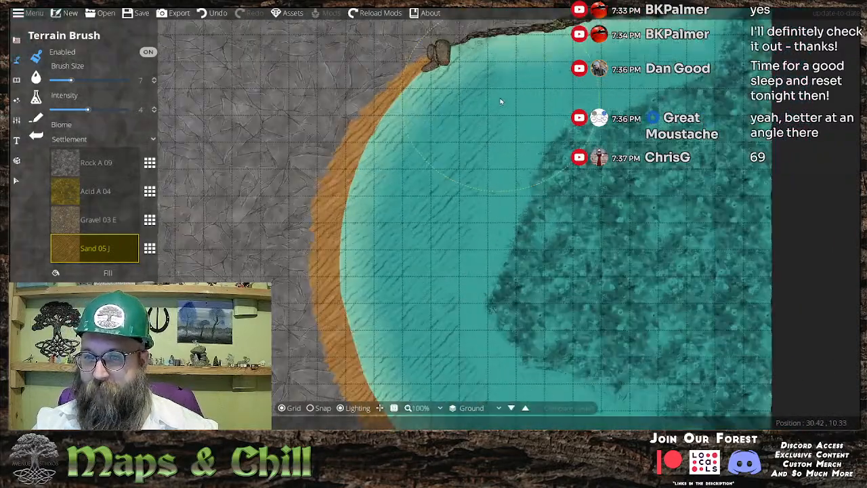
scroll(478, 212, "down", 3)
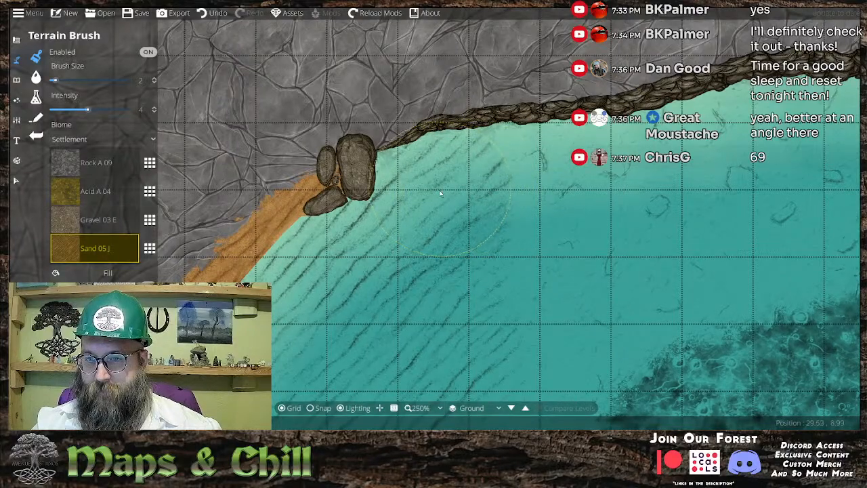
scroll(491, 218, "down", 5)
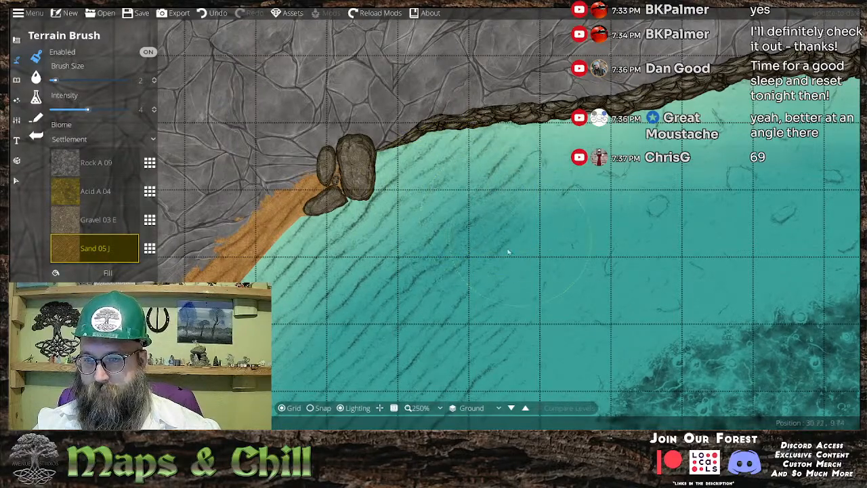
scroll(527, 208, "up", 3)
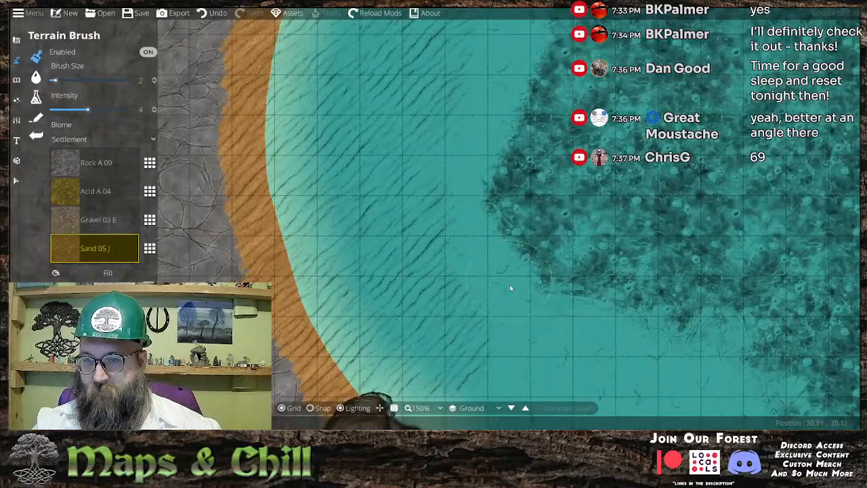
left_click_drag(453, 305, 418, 313)
left_click_drag(422, 226, 428, 227)
- Try Sand 05 F and then Sand 05 G as the texture for the beach and shallow bed
left_click(149, 248)
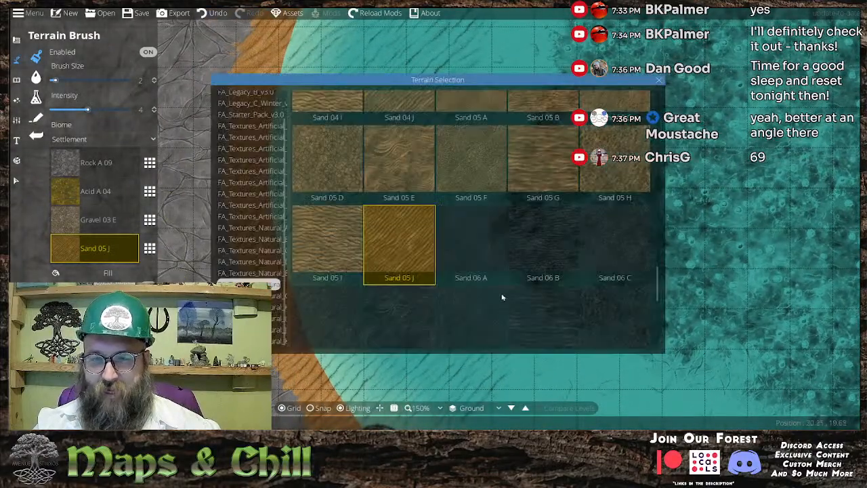
left_click(464, 229)
left_click_drag(425, 262, 496, 193)
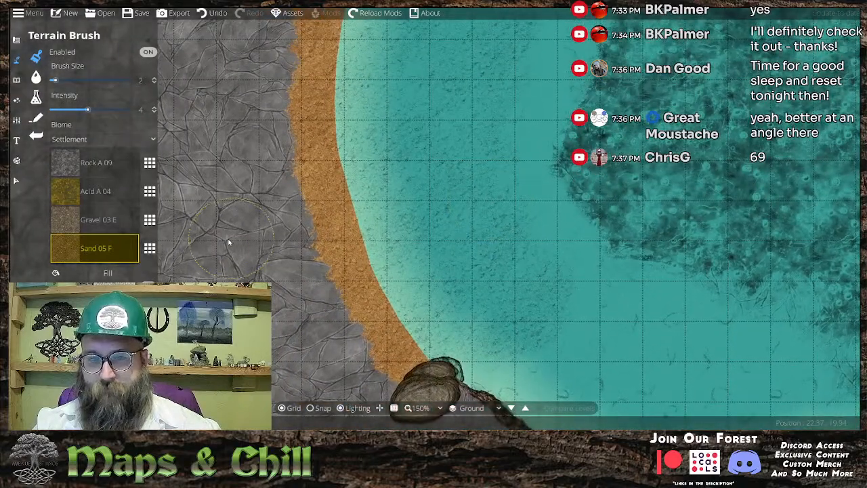
left_click(150, 249)
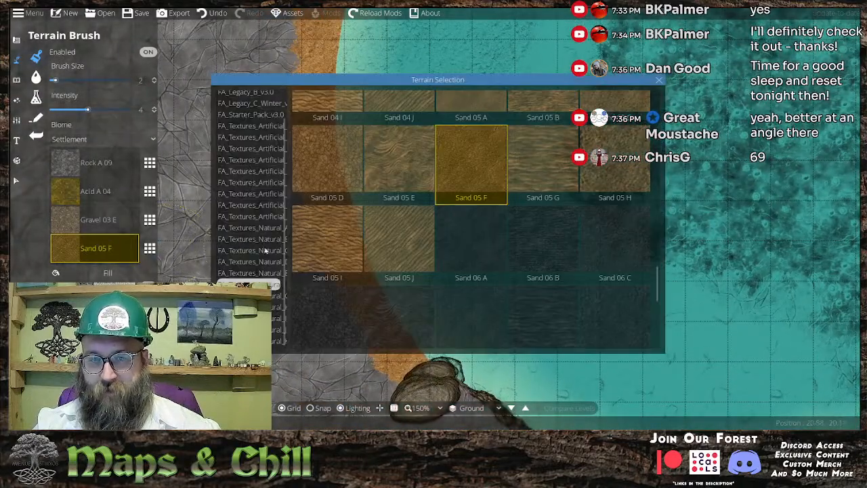
left_click(546, 184)
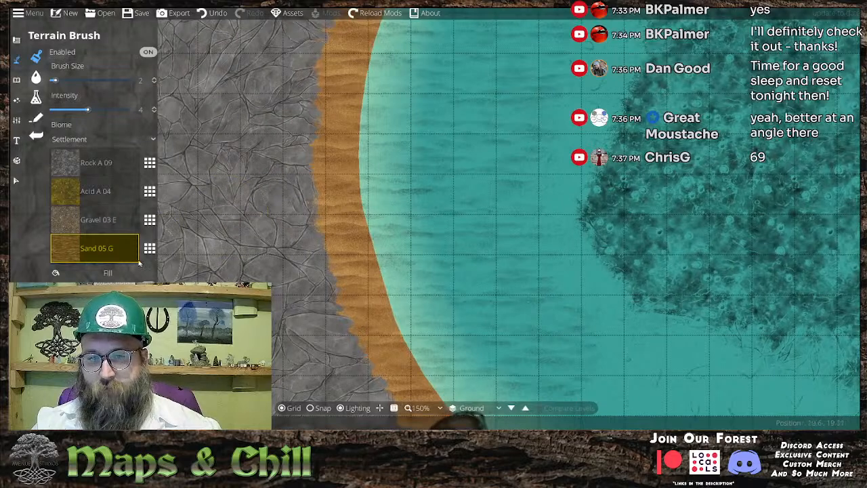
- Return the beach and shallow bed to the lighter rippled Sand 02 J texture
left_click(149, 248)
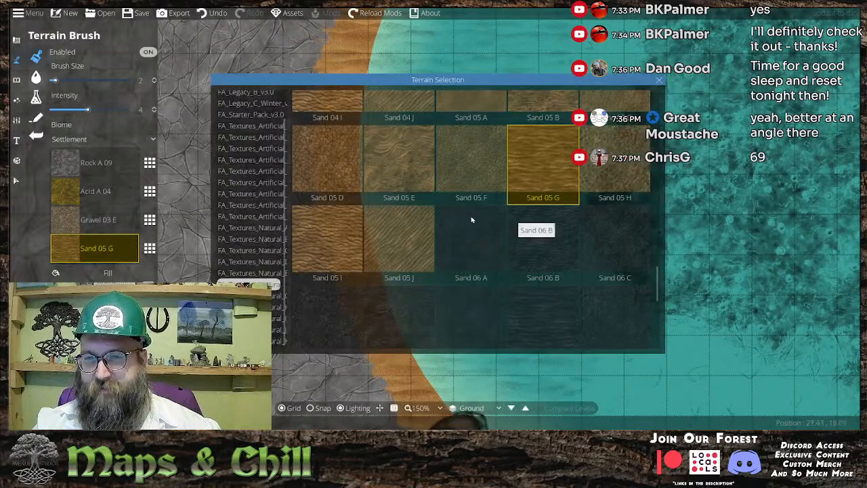
scroll(558, 250, "up", 1)
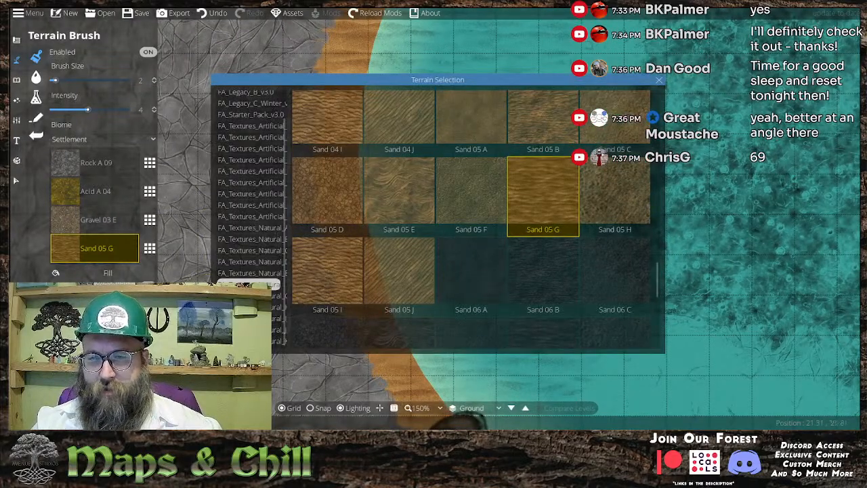
scroll(495, 263, "up", 13)
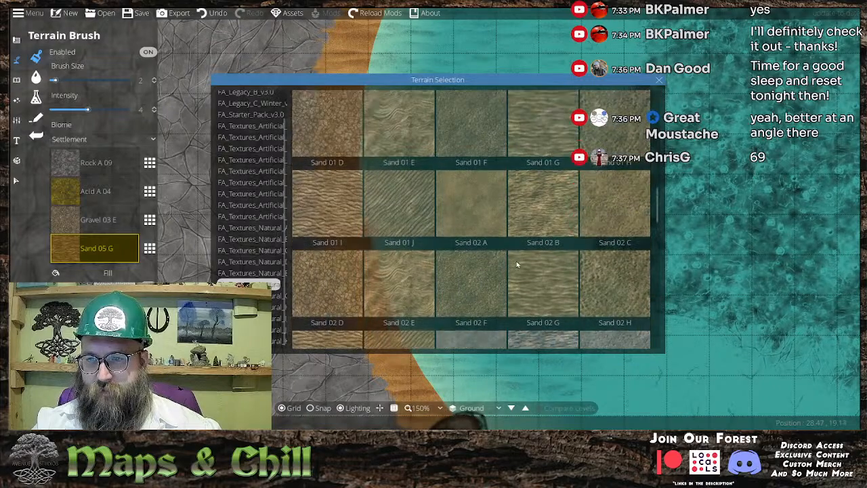
scroll(516, 263, "down", 8)
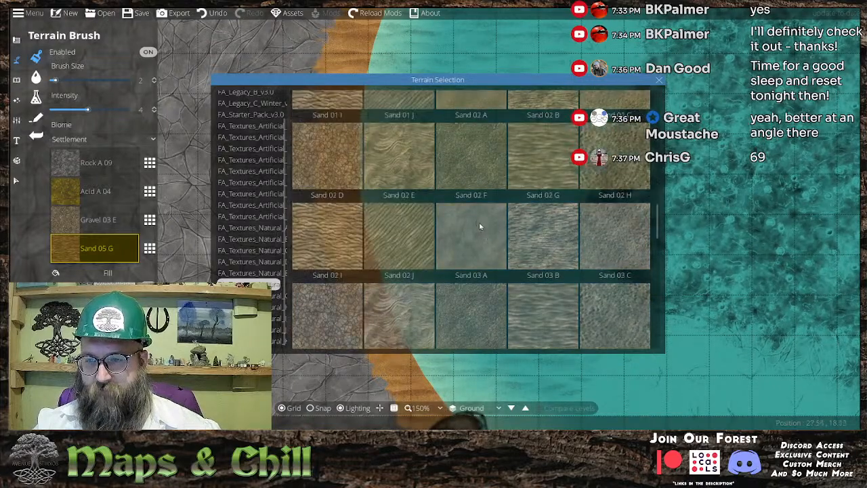
left_click(380, 252)
- Compare the darker sand variants, set the beach texture to the smooth Sand 04 A, and inspect it along the shoreline
left_click(149, 248)
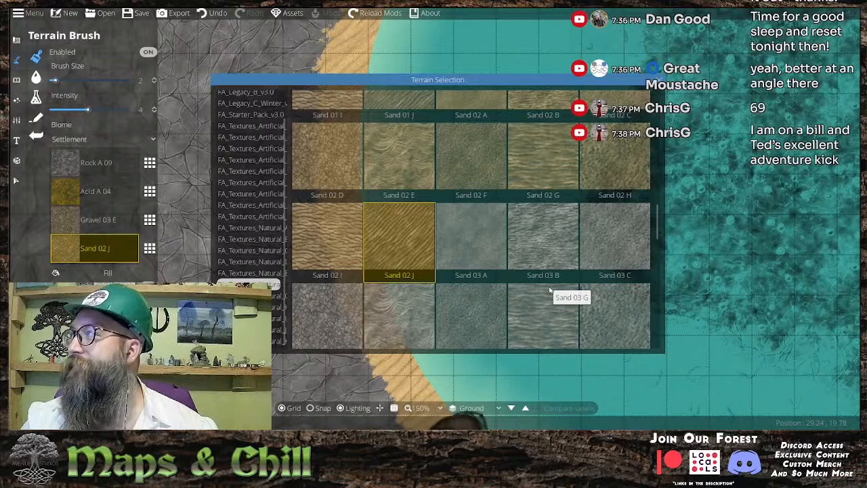
scroll(534, 307, "down", 3)
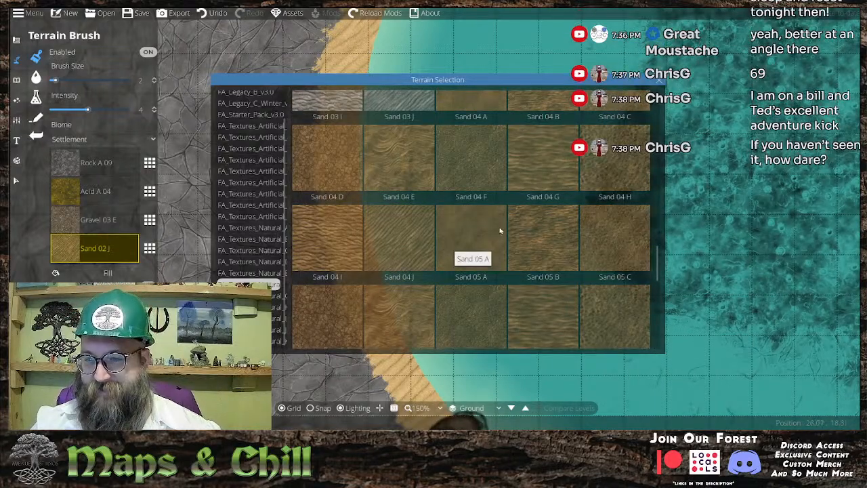
scroll(447, 233, "down", 1)
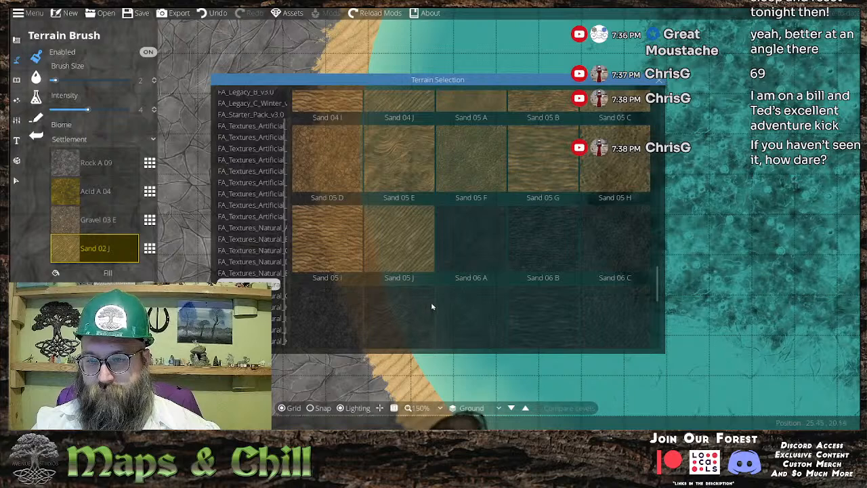
scroll(552, 331, "up", 4)
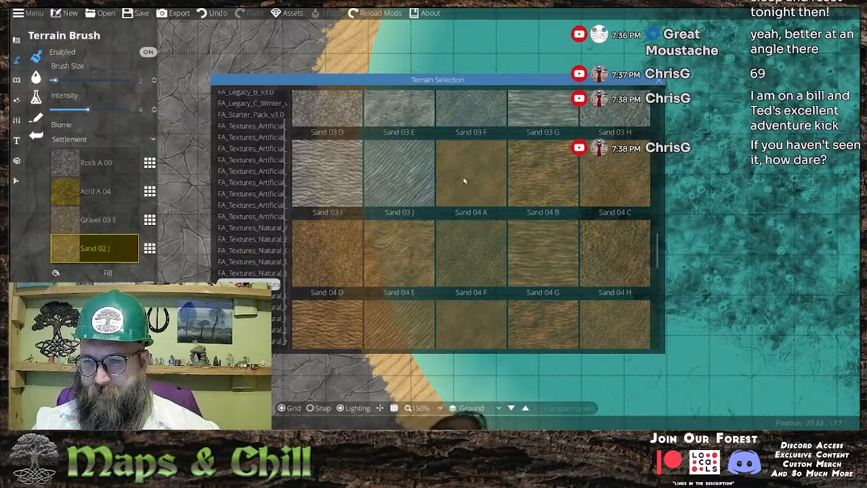
left_click(470, 176)
left_click_drag(466, 133, 456, 253)
left_click_drag(466, 156, 445, 240)
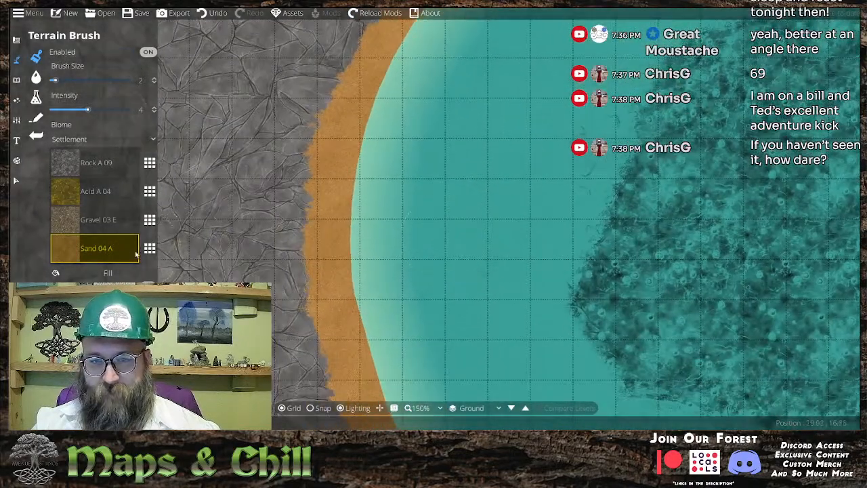
- Set the Terrain Moss slot in the terrain palette to the Sand 02 A texture
left_click(116, 274)
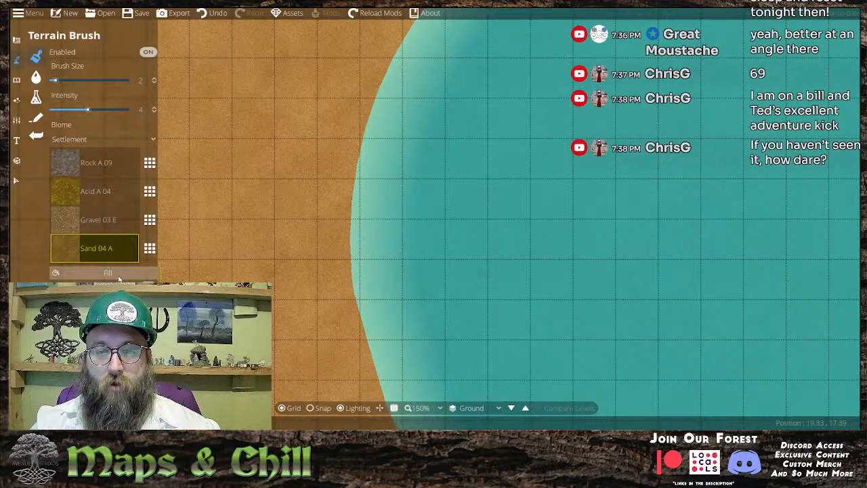
key("ctrl+z")
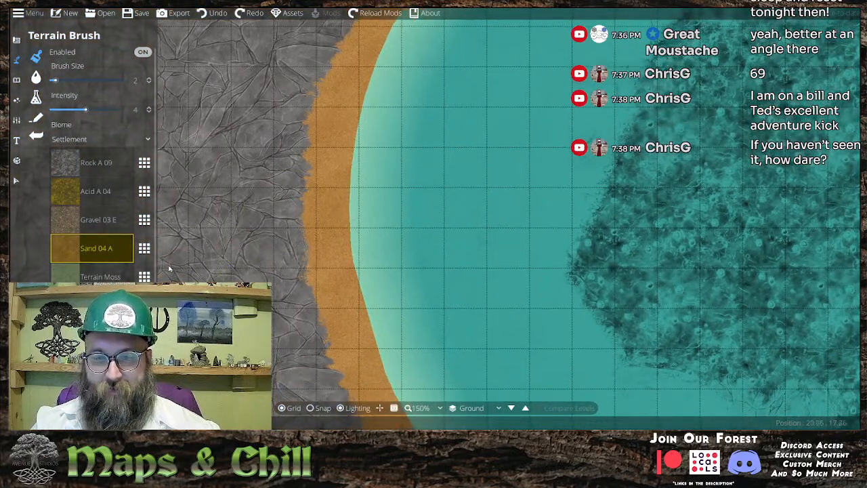
left_click(102, 277)
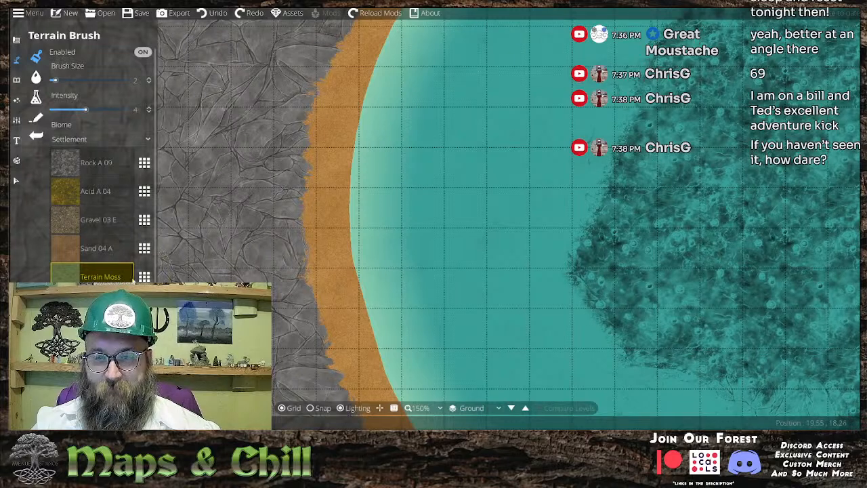
left_click(145, 277)
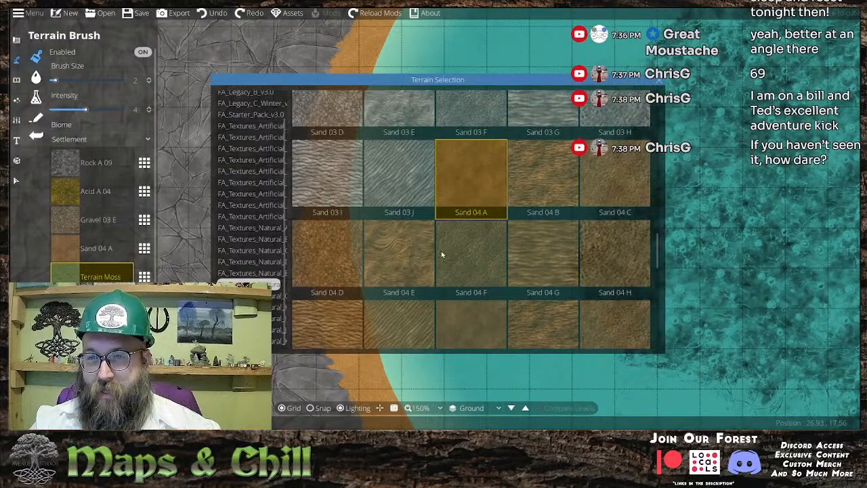
left_click(98, 247)
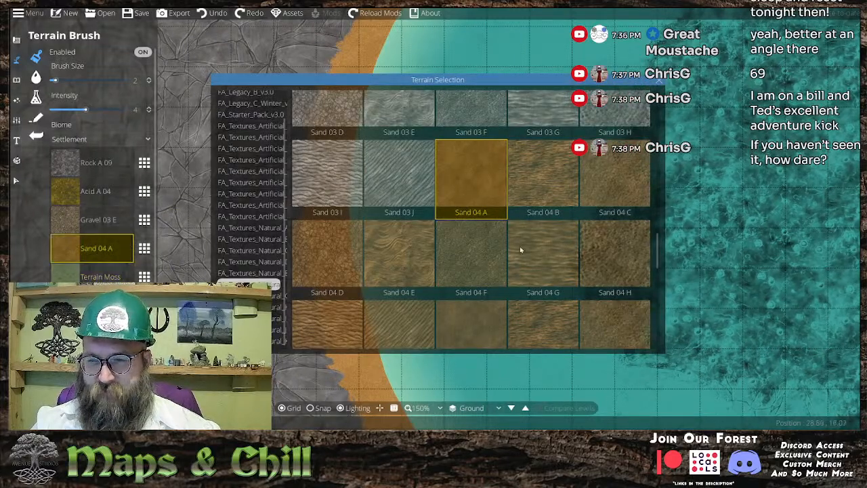
scroll(516, 229, "down", 5)
scroll(550, 262, "down", 3)
scroll(513, 300, "up", 10)
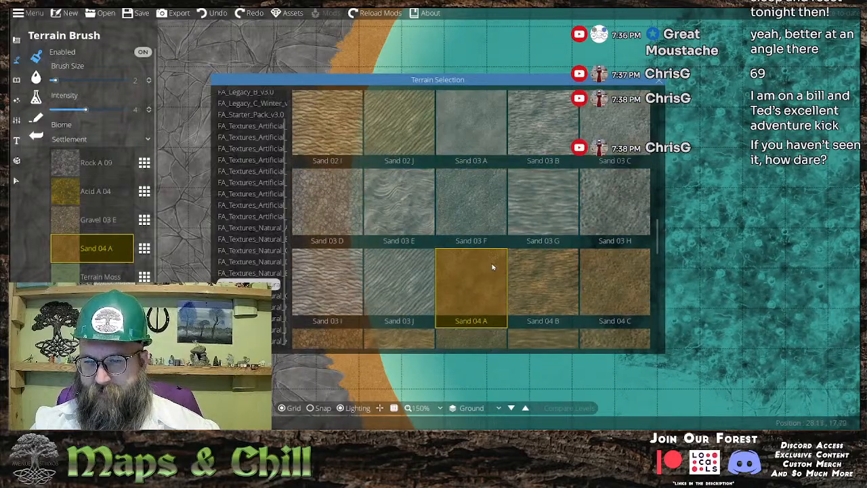
scroll(542, 270, "up", 2)
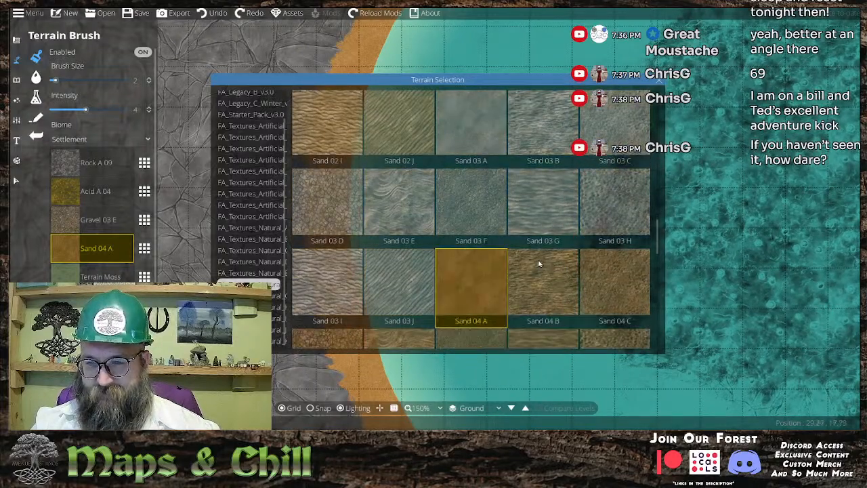
left_click(484, 192)
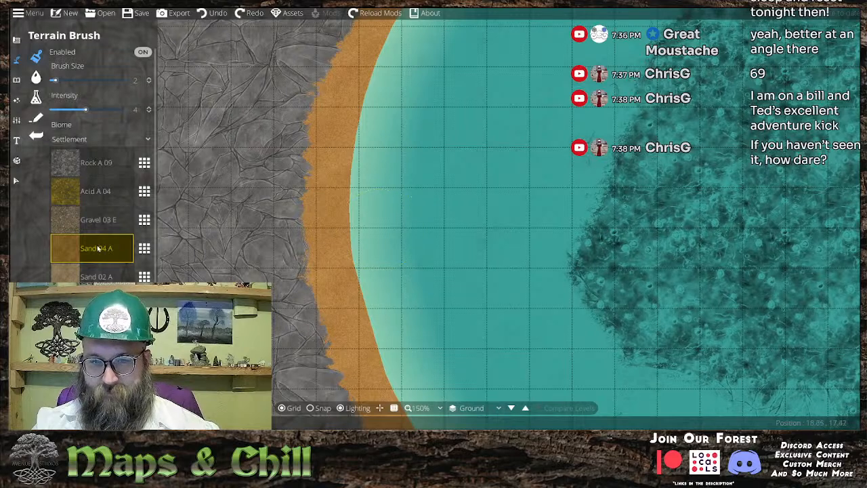
- Try Sand 05 A as the texture for the beach, then return it to Sand 04 A
left_click(145, 248)
scroll(462, 244, "down", 5)
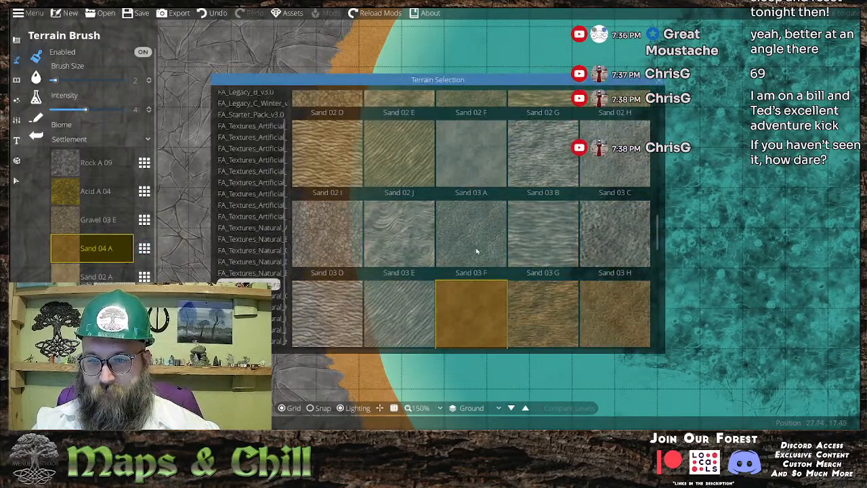
scroll(480, 255, "down", 1)
left_click(492, 248)
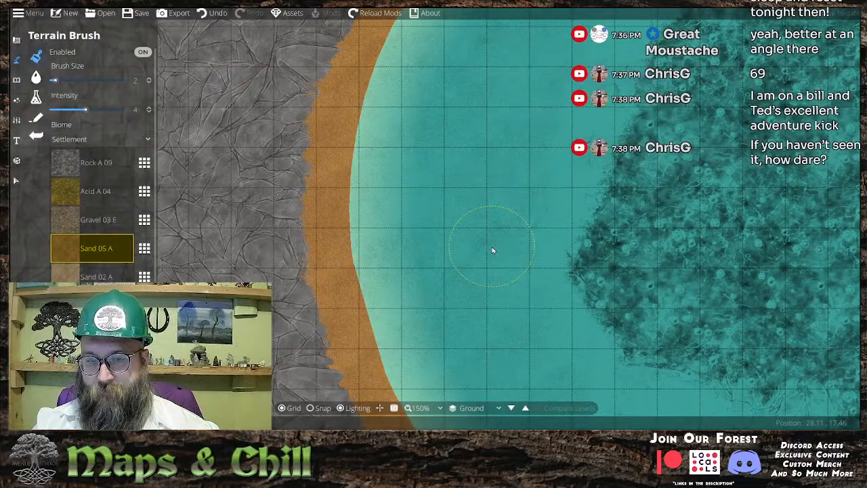
left_click(144, 248)
scroll(441, 230, "up", 1)
left_click(469, 208)
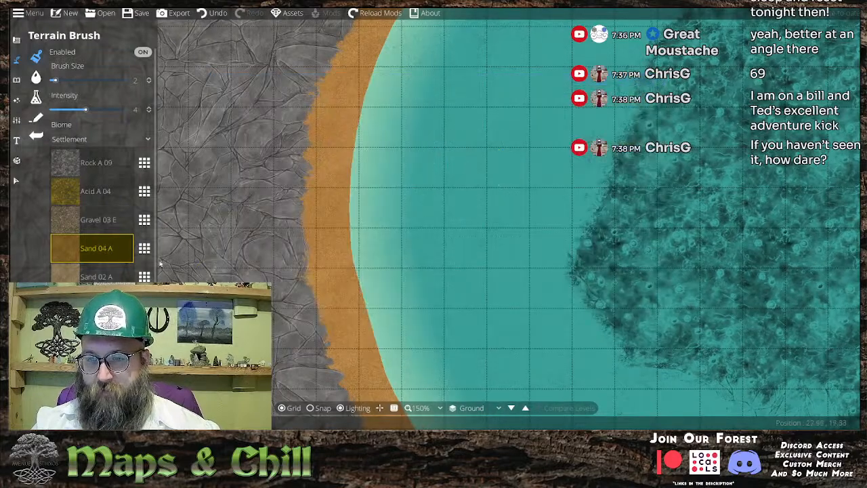
- Try the lighter Sand 01 A and Sand 03 A on the beach, then return the texture to Sand 04 A
left_click(144, 247)
scroll(520, 264, "up", 3)
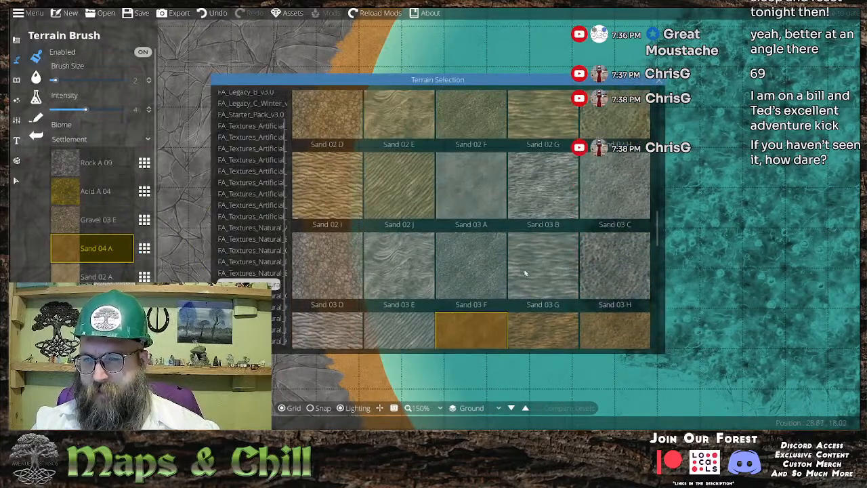
scroll(525, 238, "up", 2)
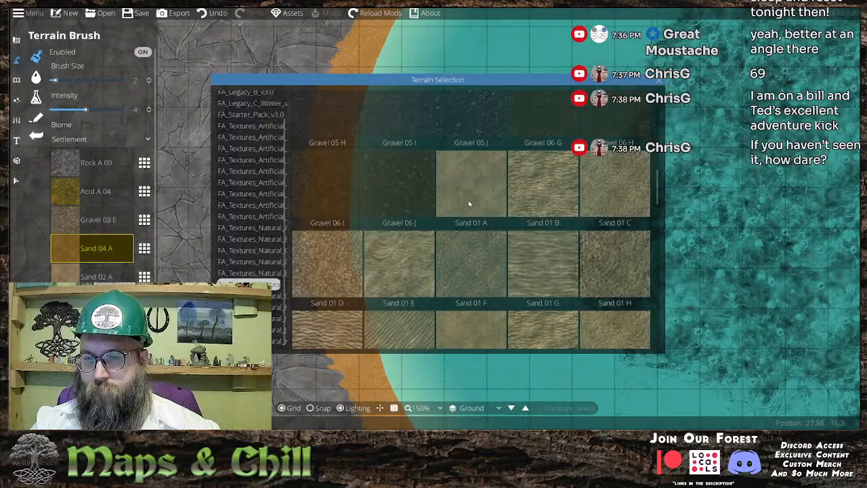
left_click(468, 200)
left_click(144, 248)
scroll(475, 237, "down", 2)
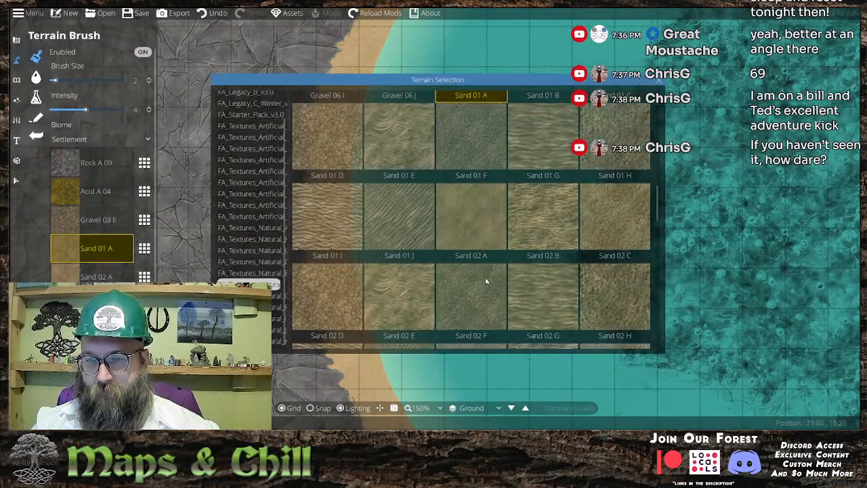
left_click(494, 277)
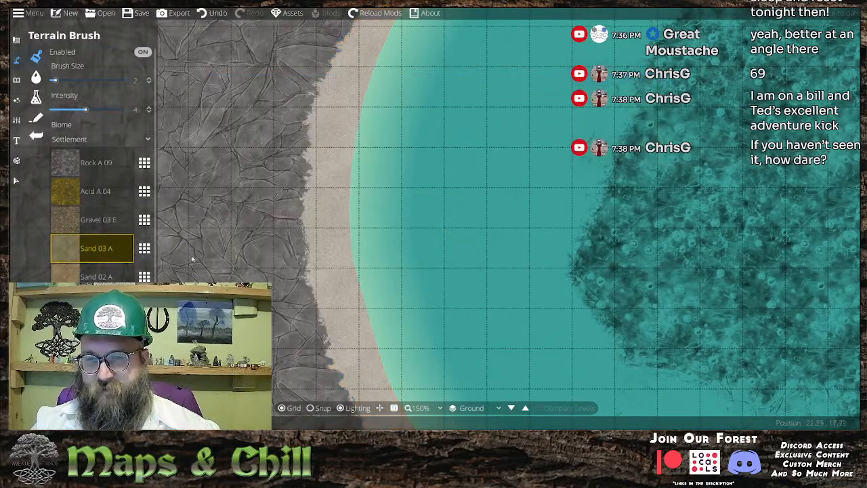
left_click(144, 248)
scroll(453, 296, "down", 4)
scroll(462, 280, "up", 10)
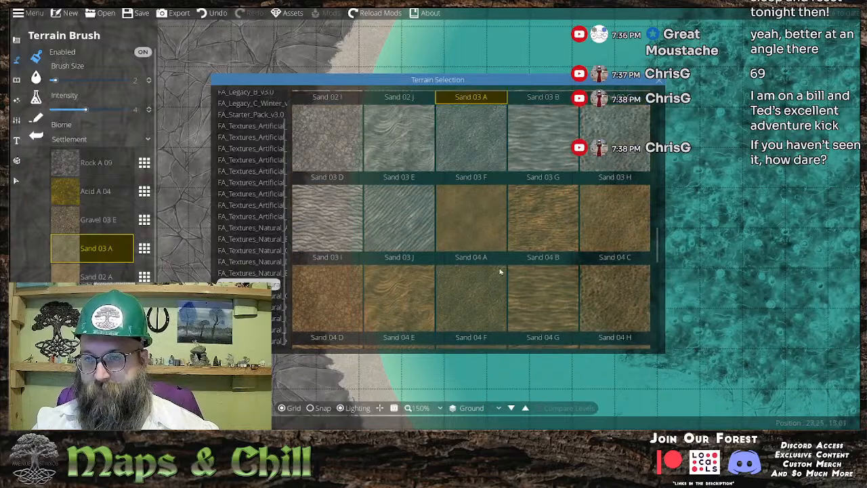
scroll(507, 269, "down", 8)
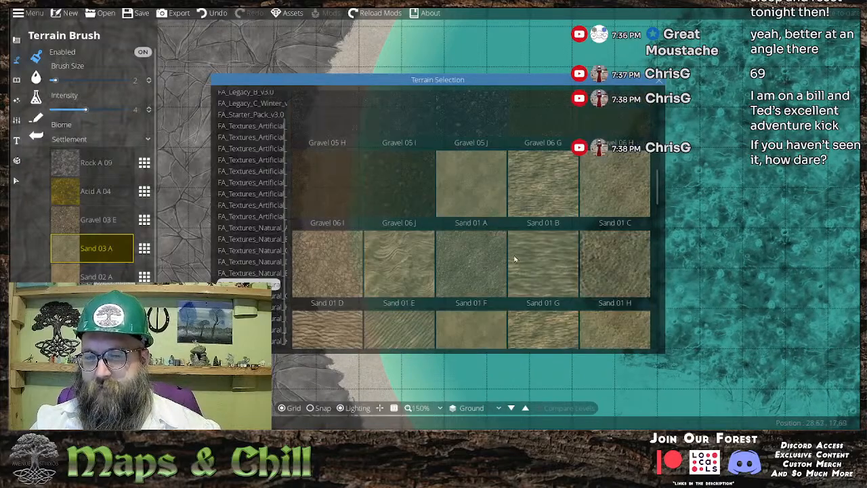
scroll(484, 232, "down", 1)
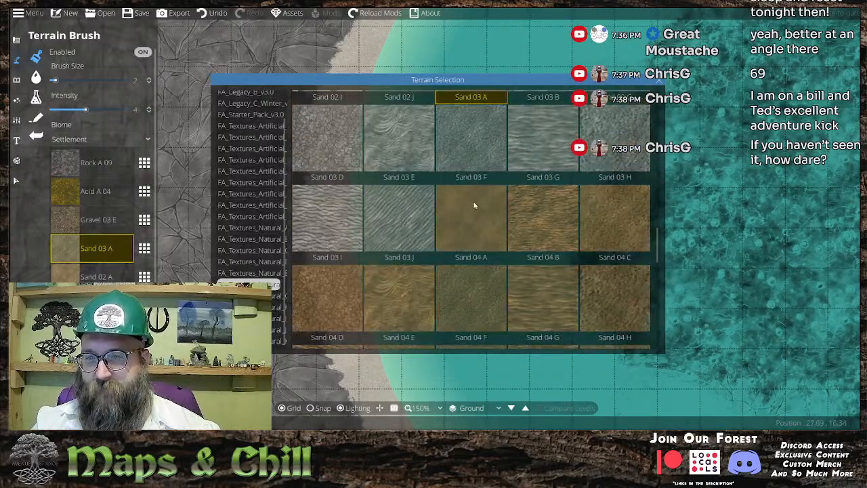
left_click(473, 206)
- Replace the second sand slot's Sand 02 A texture with the swirled Sand 04 E
mouse_move(428, 366)
left_mouse_down()
mouse_move(413, 281)
mouse_move(379, 203)
mouse_move(343, 286)
left_mouse_up()
left_click(91, 274)
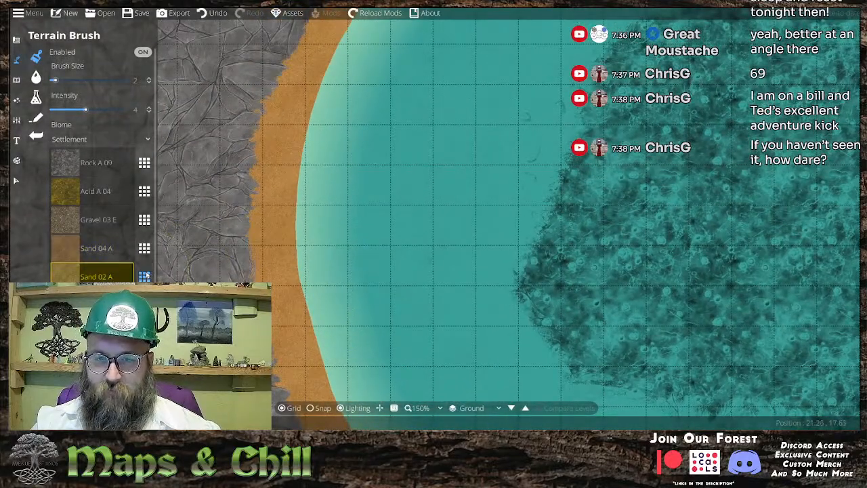
left_click(144, 276)
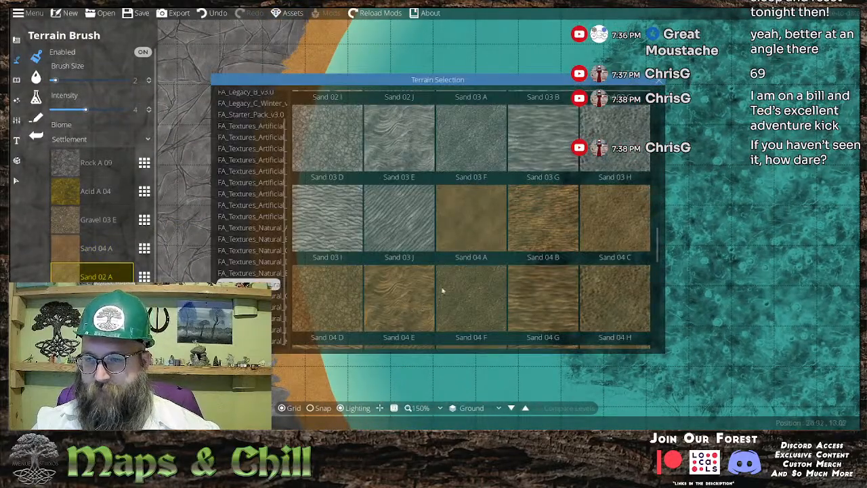
left_click(417, 338)
- Paint Sand 04 E across the shallow bed beside the beach, enlarging the Terrain Brush to size 6
left_click_drag(451, 348, 402, 244)
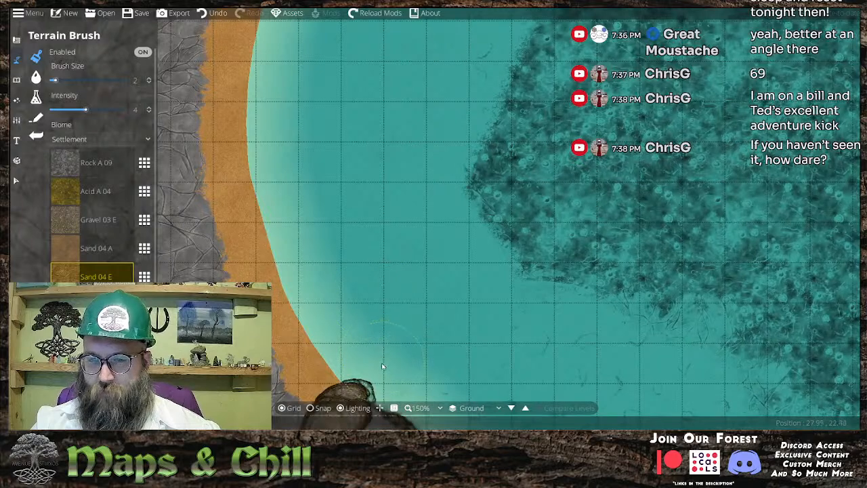
mouse_move(366, 325)
left_mouse_down()
mouse_move(377, 225)
mouse_move(398, 251)
left_mouse_up()
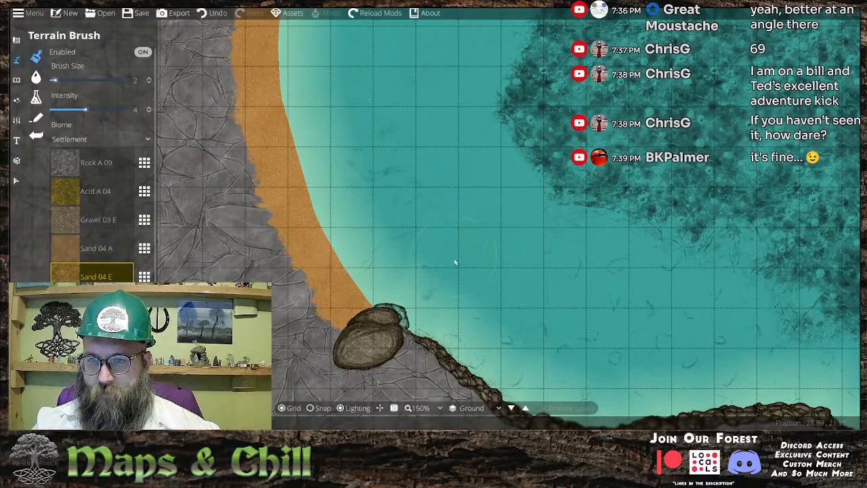
left_click_drag(455, 253, 481, 332)
key("w")
scroll(436, 204, "up", 4)
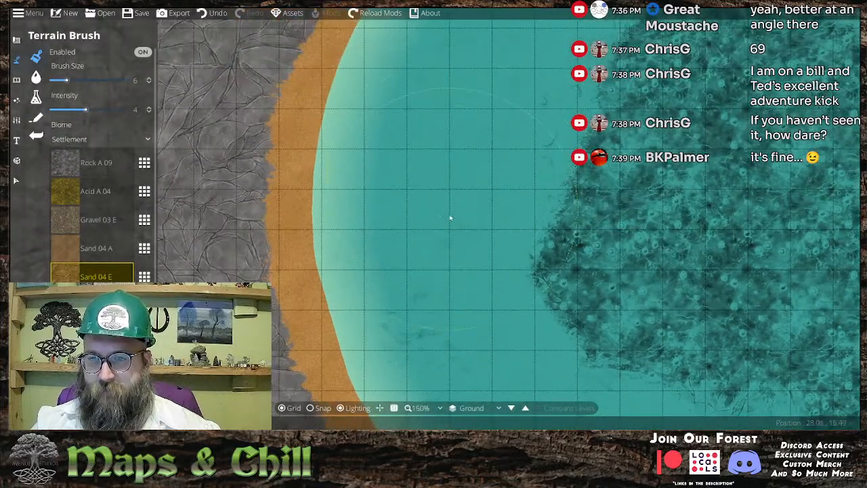
left_click_drag(447, 117, 399, 273)
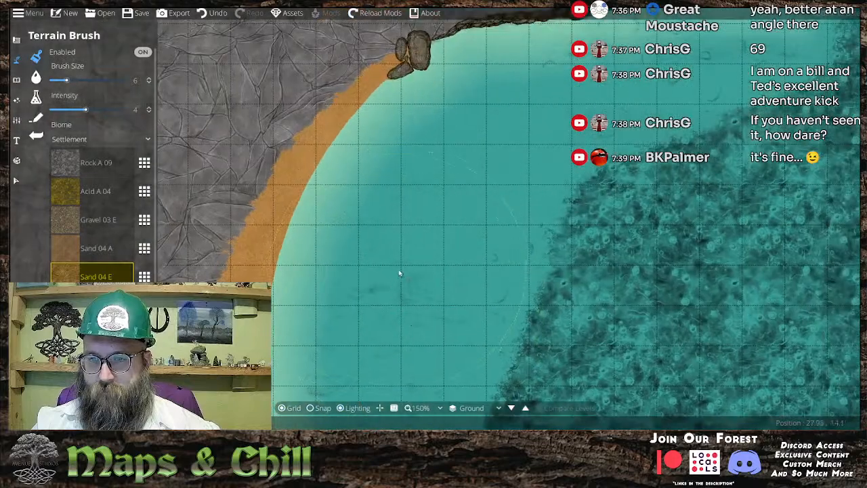
- Paint Sand 04 E from the upper boulders down along the shoreline with the Terrain Brush at size 4
scroll(468, 156, "down", 2)
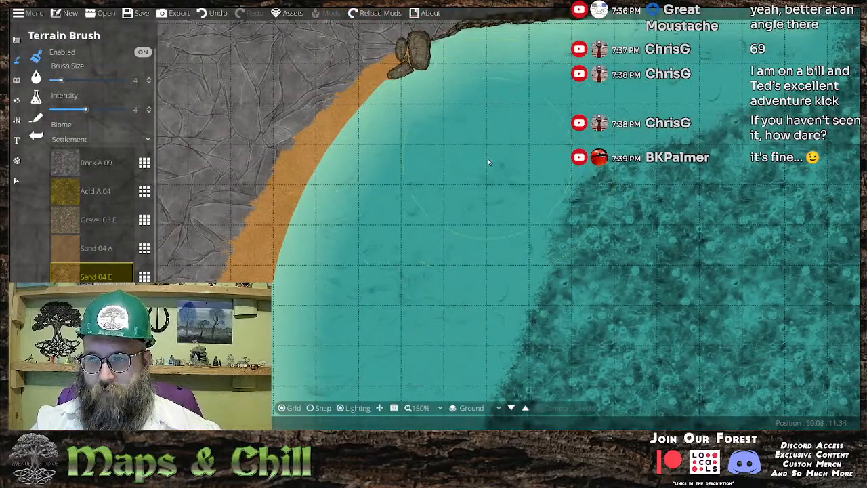
left_click_drag(487, 133, 457, 240)
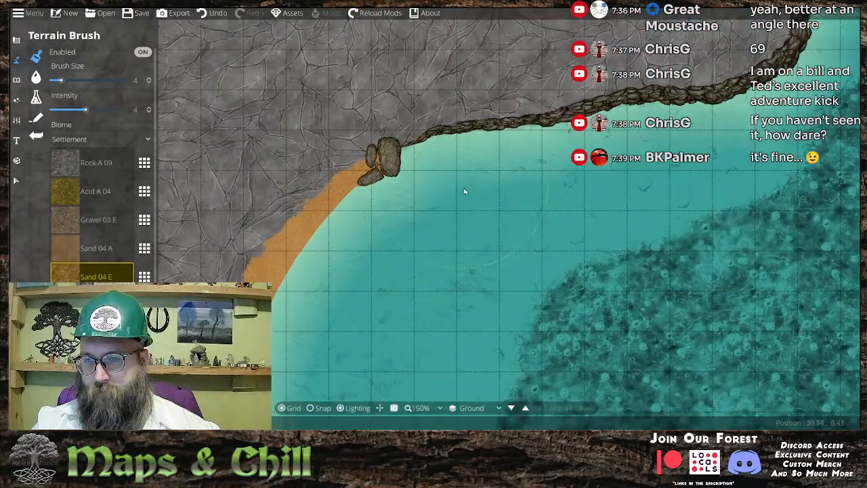
left_click_drag(319, 317, 451, 236)
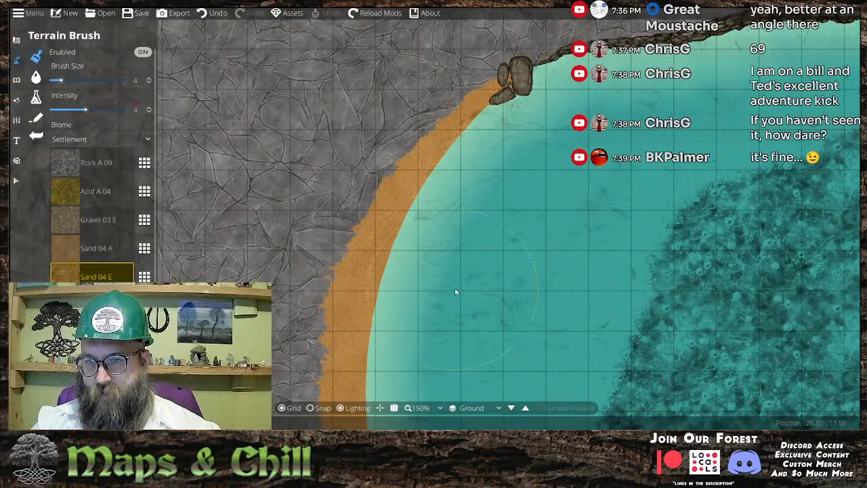
left_click_drag(454, 294, 472, 209)
left_click_drag(481, 310, 472, 215)
left_click_drag(456, 264, 440, 163)
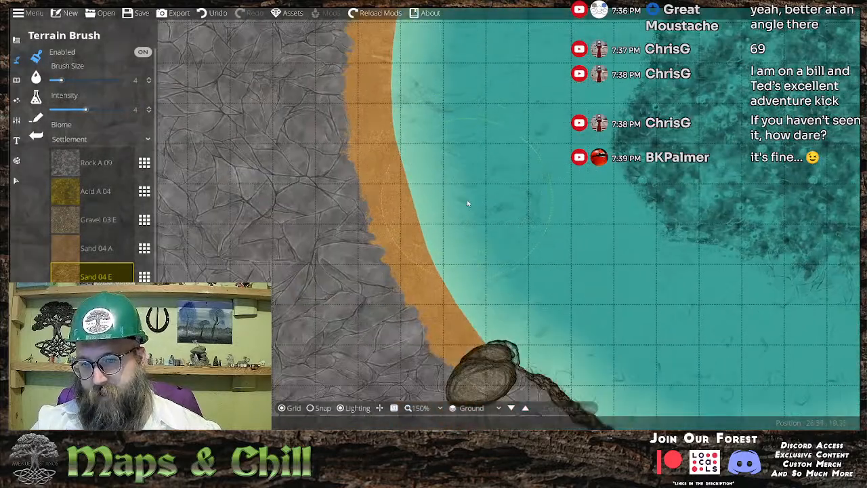
- Paint Sand 04 E into the shallows near the lower boulders at brush size 2 and inspect the texture up close
scroll(458, 243, "down", 2)
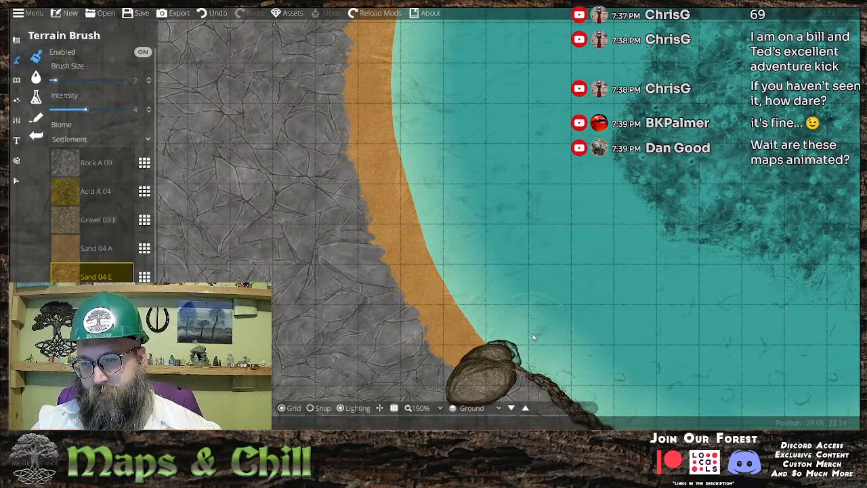
left_click_drag(512, 291, 508, 271)
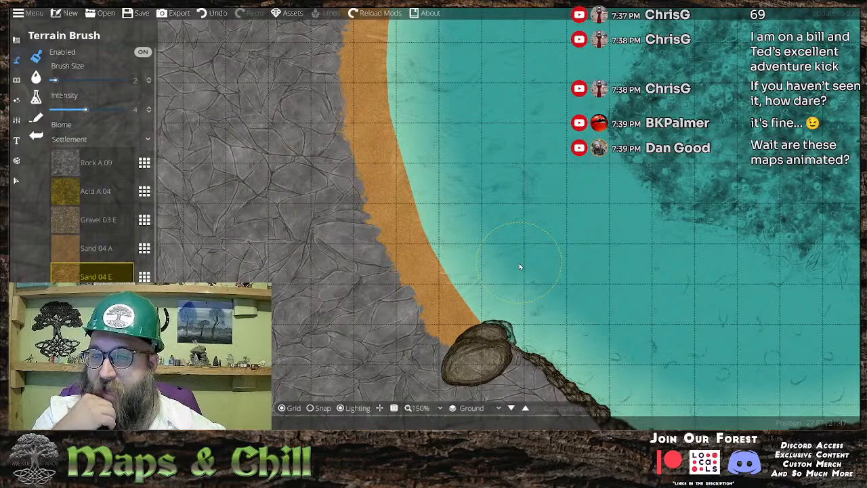
scroll(519, 266, "up", 5)
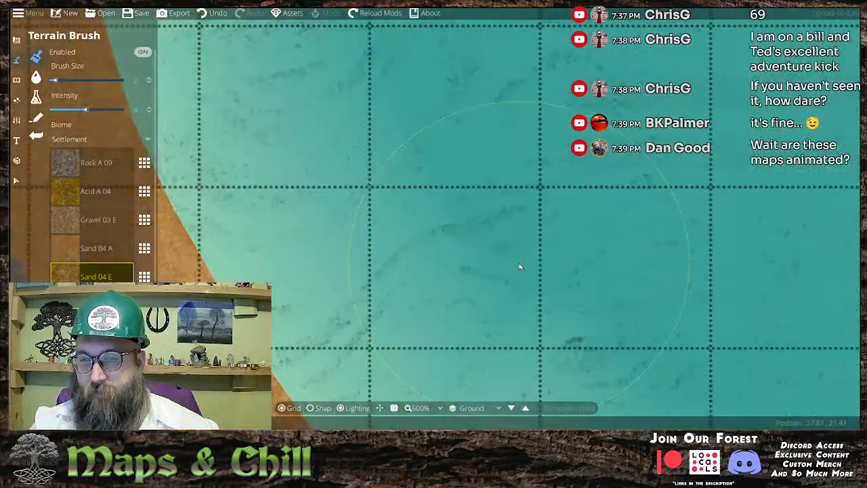
left_click_drag(423, 233, 543, 210)
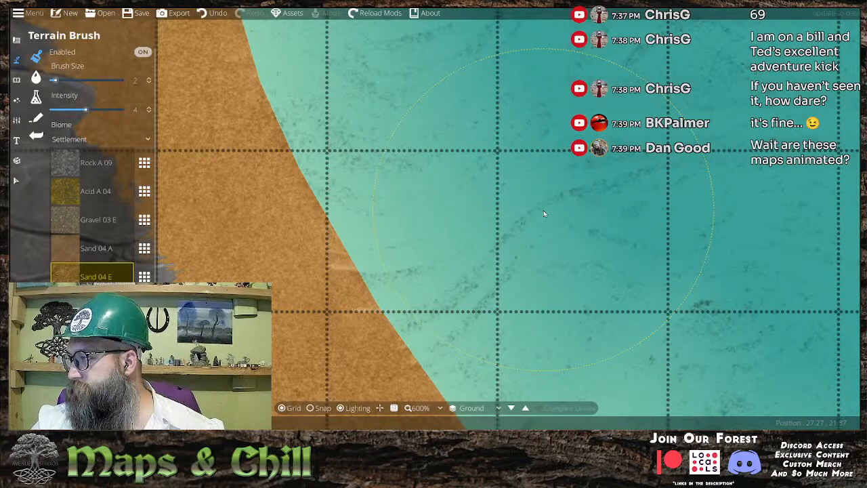
- Add fine Sand 04 E strokes along the beach with the Terrain Brush at size 1 and review the surrounding ground
scroll(543, 217, "down", 8)
left_click_drag(378, 285, 406, 228)
scroll(407, 229, "down", 1)
left_click_drag(397, 156, 479, 337)
left_click_drag(449, 186, 461, 159)
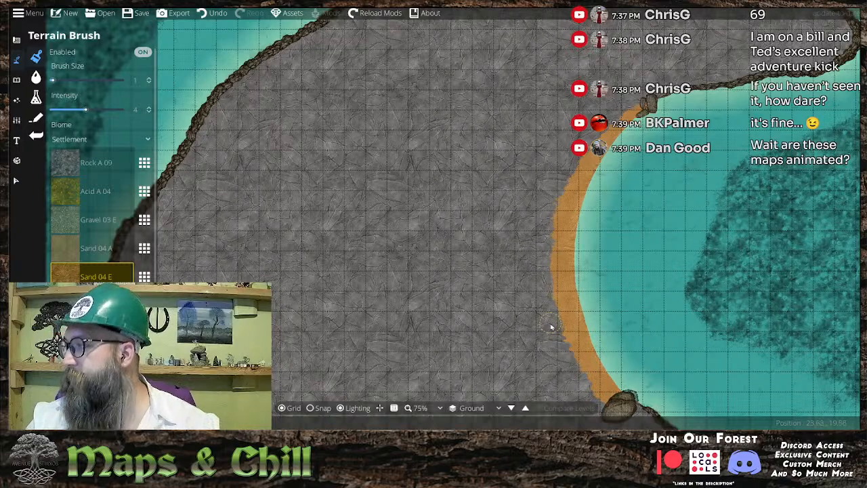
left_click_drag(443, 296, 388, 268)
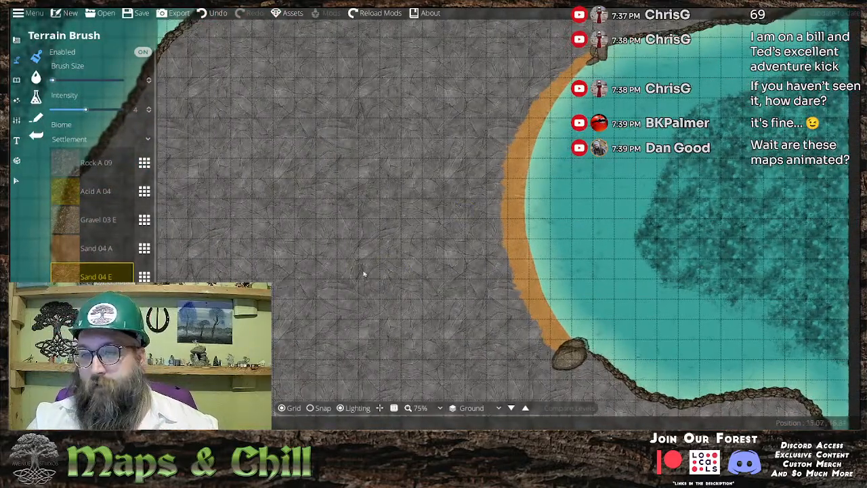
scroll(400, 226, "up", 2)
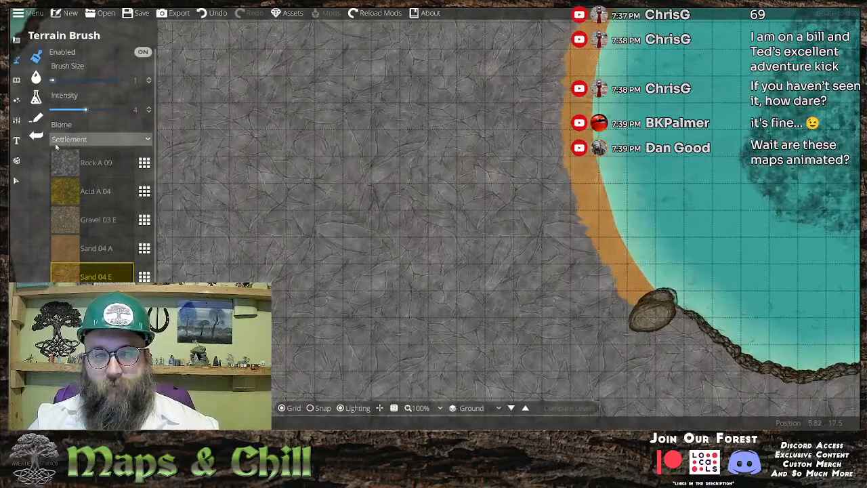
- Try Rock Texture F 06 as the island's base terrain in place of Rock A 09
left_click(92, 162)
left_click(144, 163)
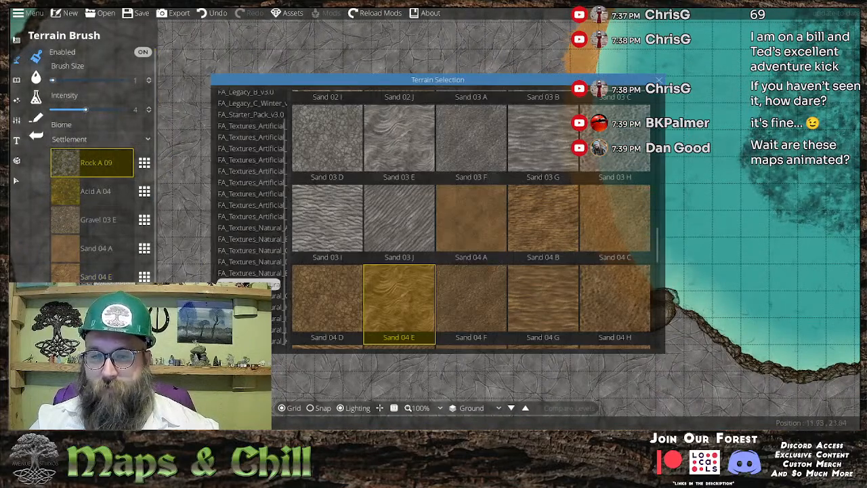
scroll(269, 279, "up", 1)
scroll(263, 280, "down", 1)
left_click(264, 295)
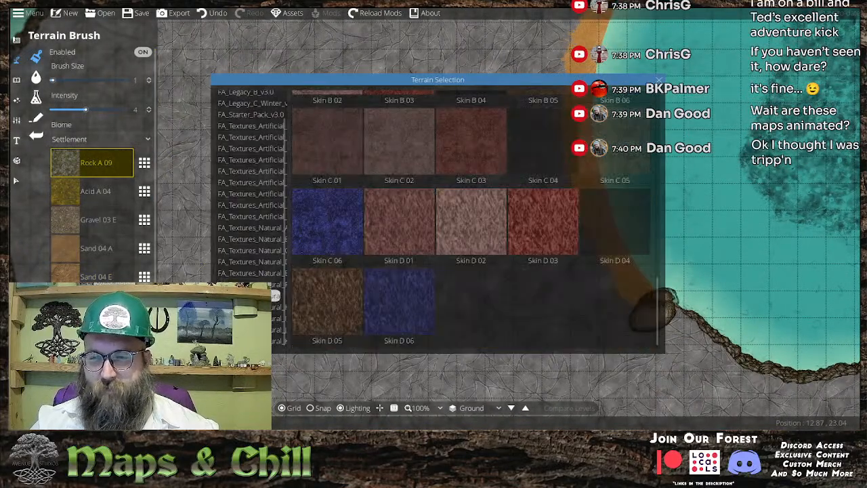
scroll(400, 303, "up", 5)
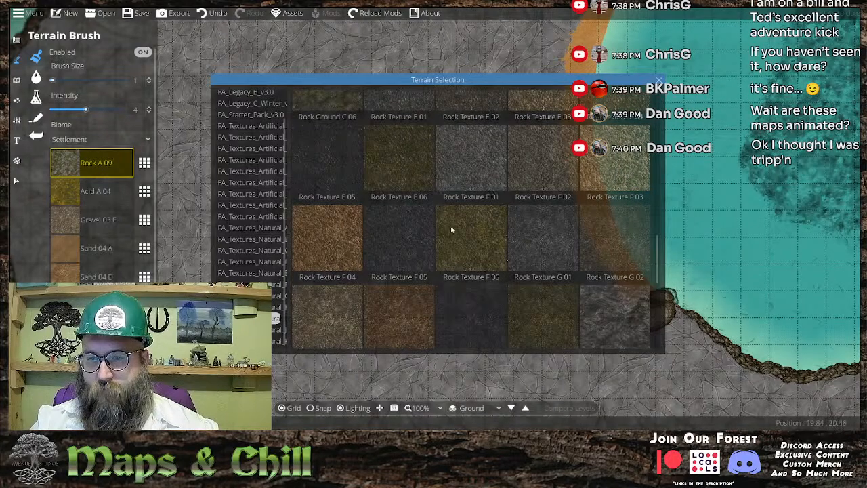
left_click(457, 268)
scroll(448, 287, "down", 5)
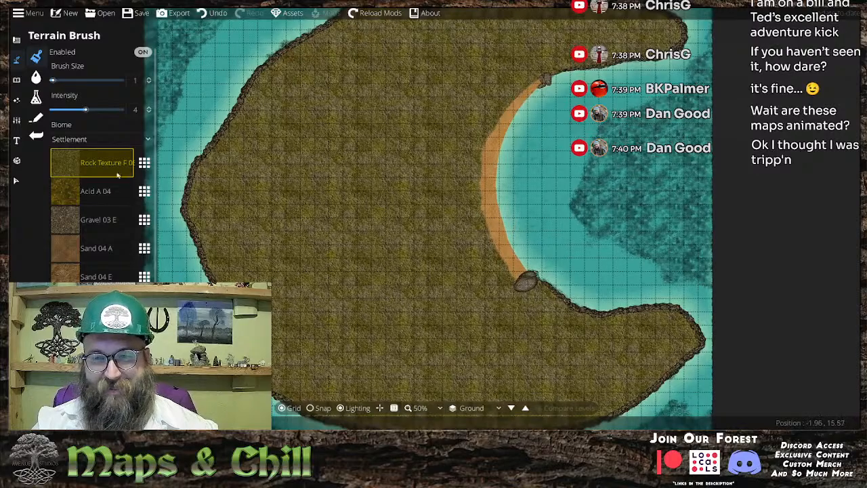
- Try Rock Texture G 01 and Rock Texture H 01 as the island's base terrain
left_click(144, 162)
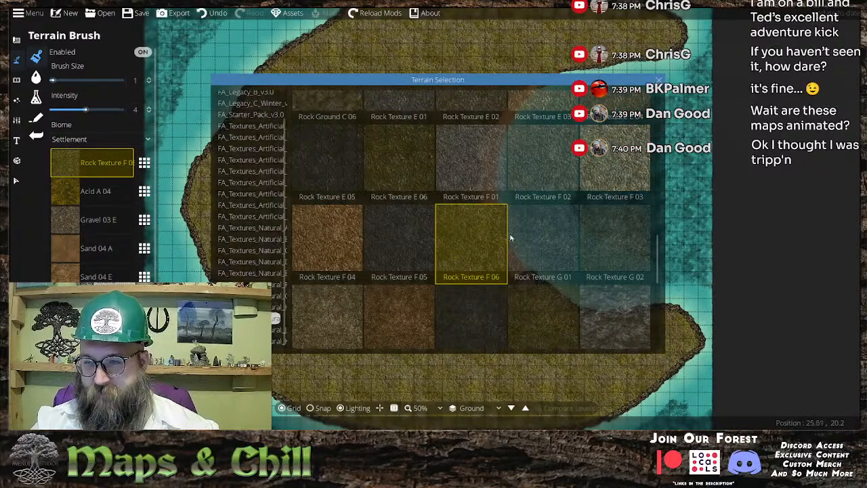
left_click(535, 241)
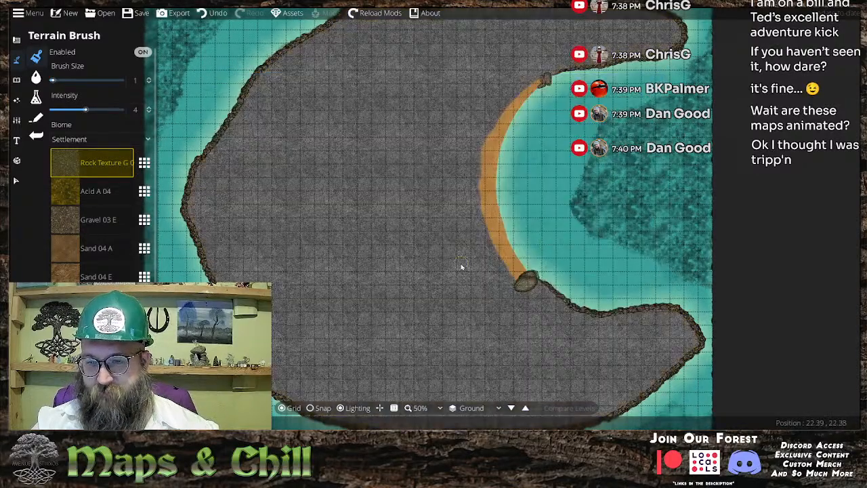
scroll(461, 267, "up", 2)
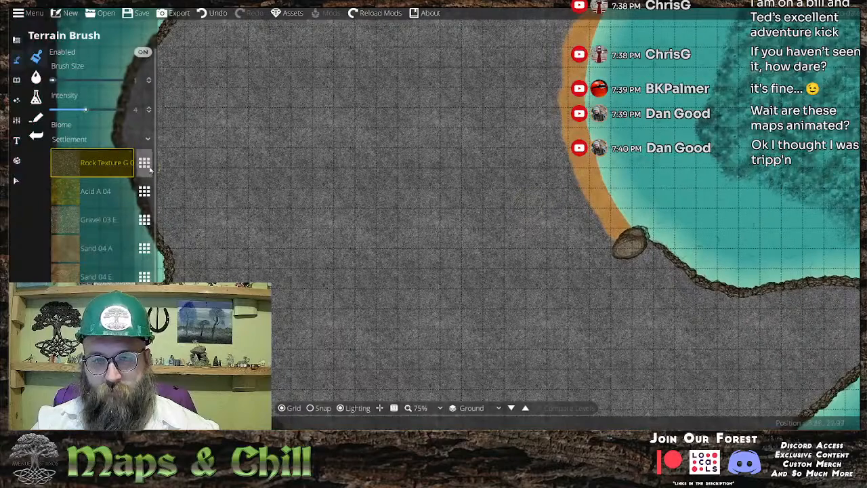
left_click(144, 163)
left_click(597, 313)
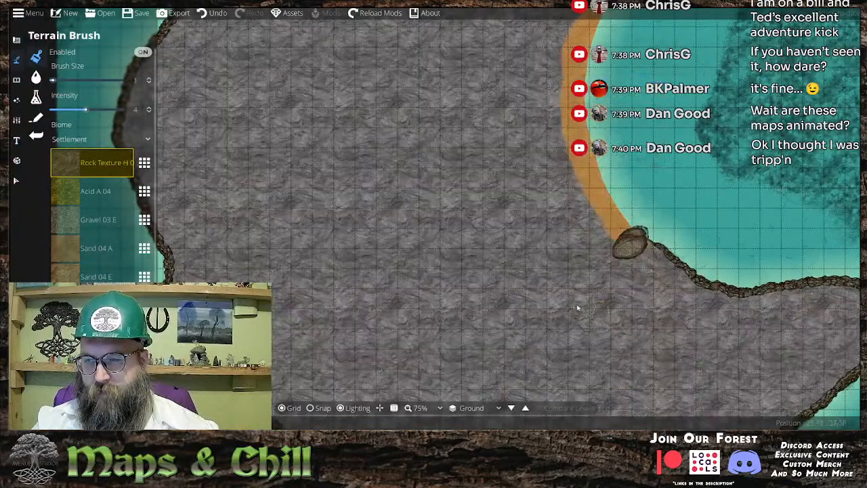
mouse_move(427, 179)
left_mouse_down()
mouse_move(424, 255)
mouse_move(403, 252)
left_mouse_up()
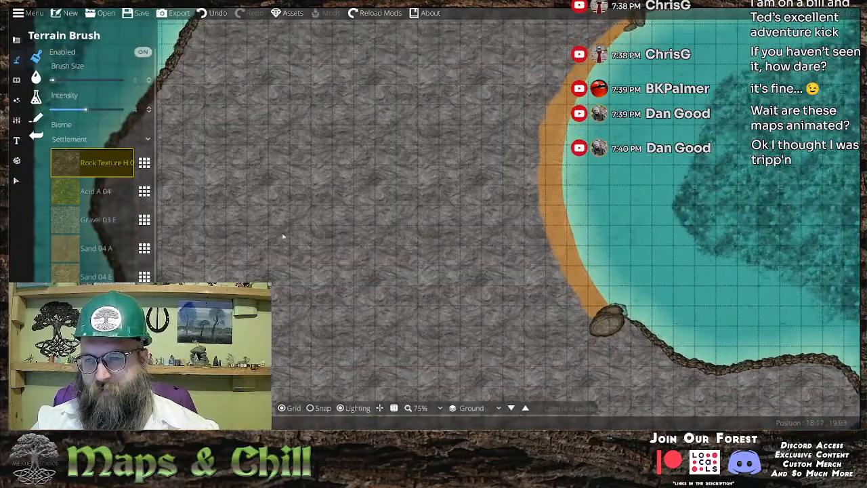
- Find a dirt texture and try Dirt D 02 as the island's base terrain
left_click(143, 164)
scroll(479, 300, "up", 2)
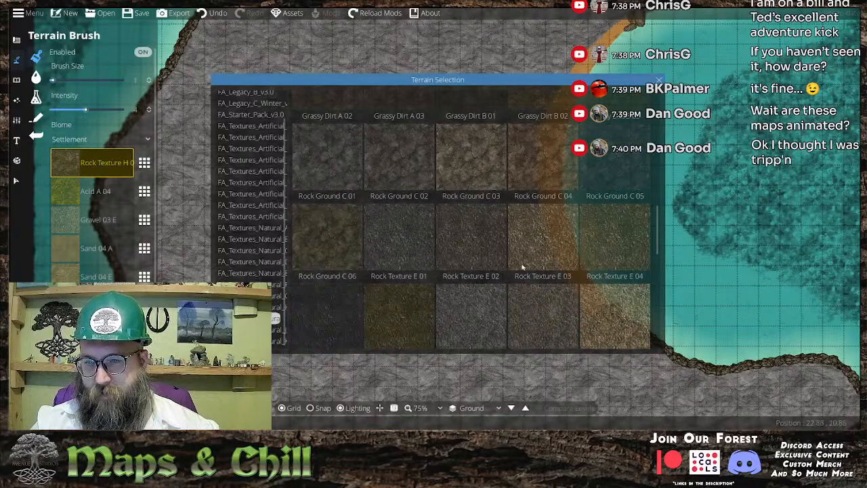
scroll(521, 265, "up", 6)
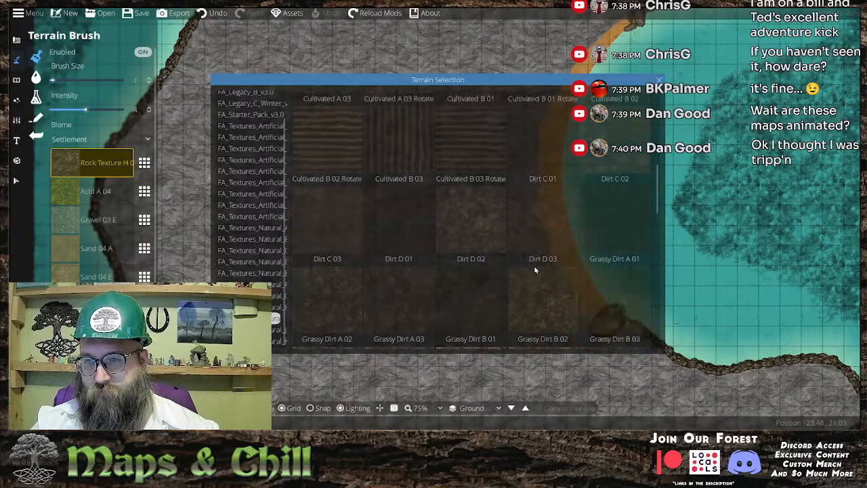
scroll(535, 267, "down", 5)
scroll(535, 268, "up", 7)
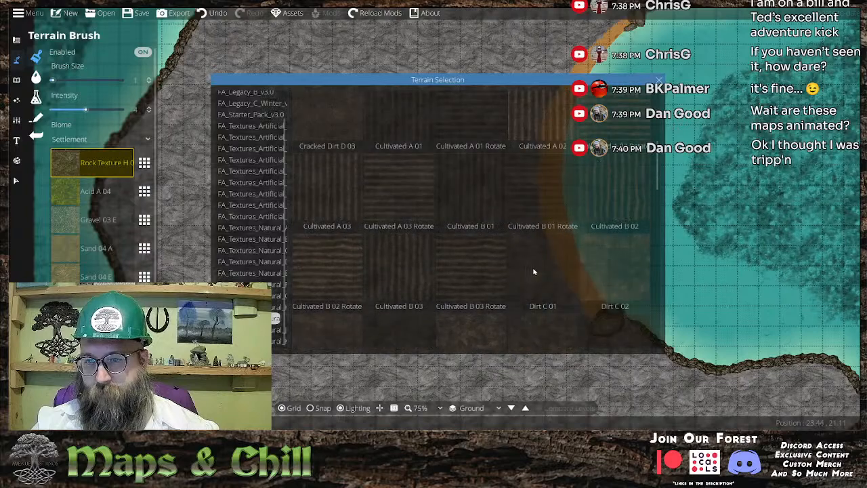
scroll(533, 269, "down", 4)
left_click(468, 217)
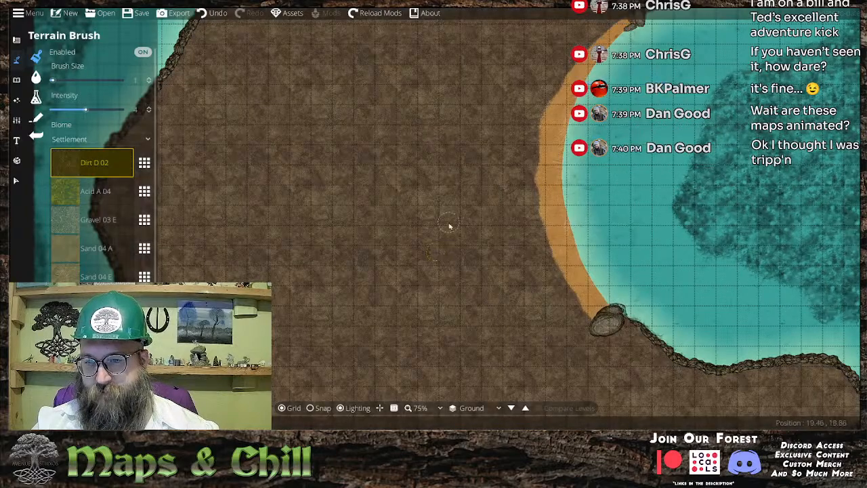
left_click_drag(451, 228, 433, 184)
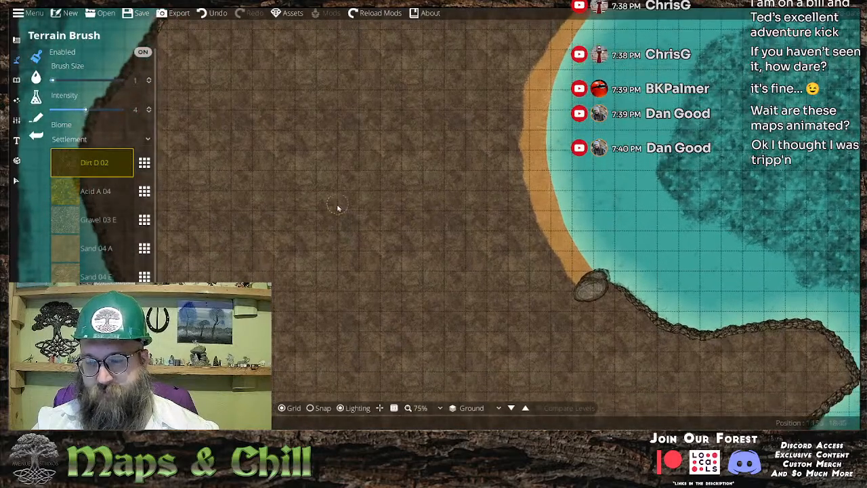
- Try the darker Dirt D 03 and Grassy Dirt A 01 textures as the island's base terrain
left_click(145, 162)
left_click(561, 246)
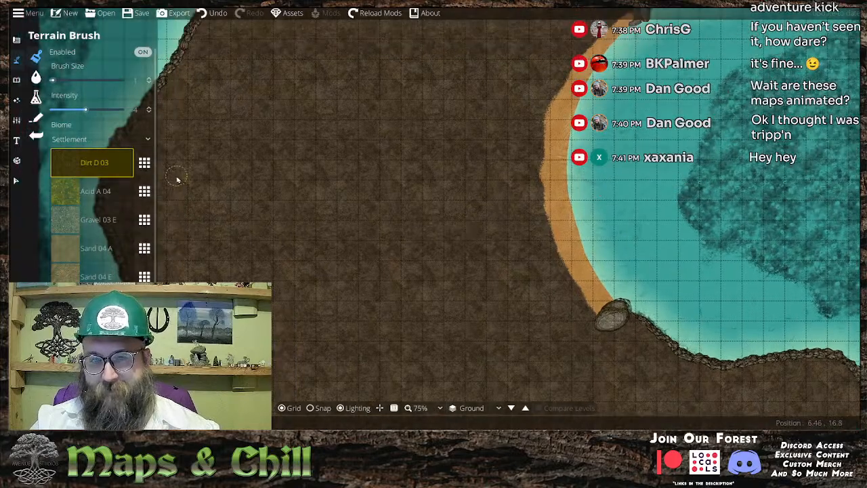
left_click(145, 165)
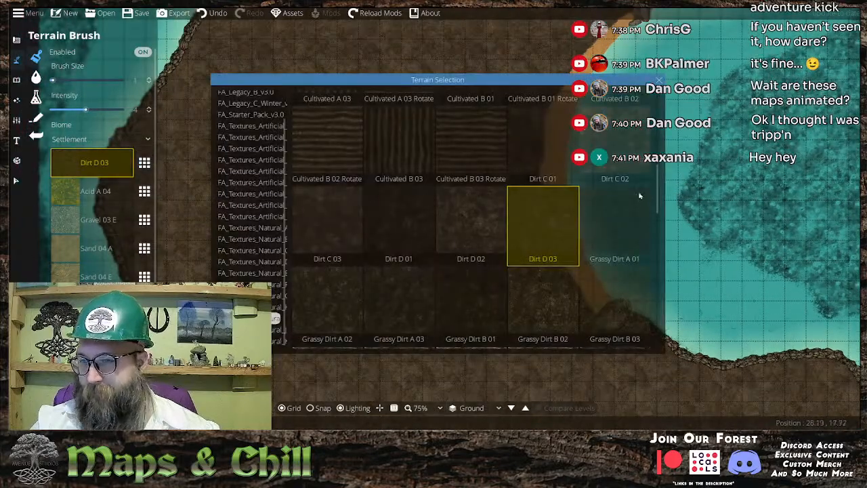
left_click(639, 212)
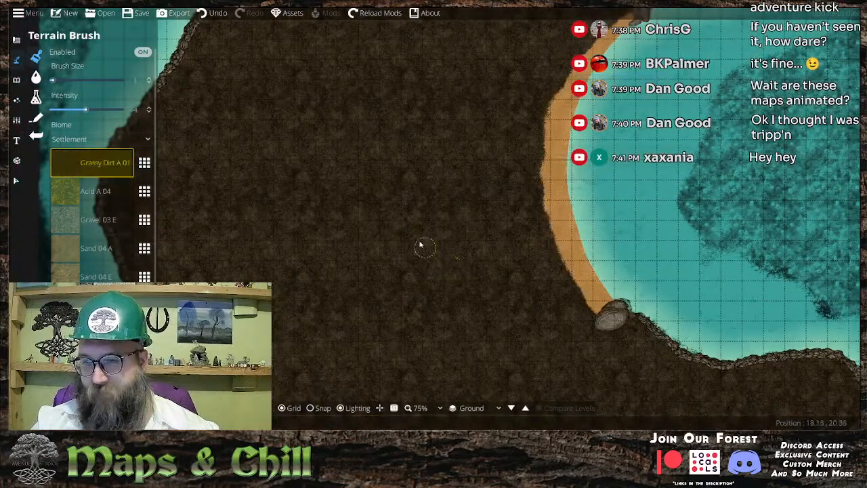
- Try Dirt C 02 as the island's base terrain and inspect it up close beside the beach
left_click(148, 164)
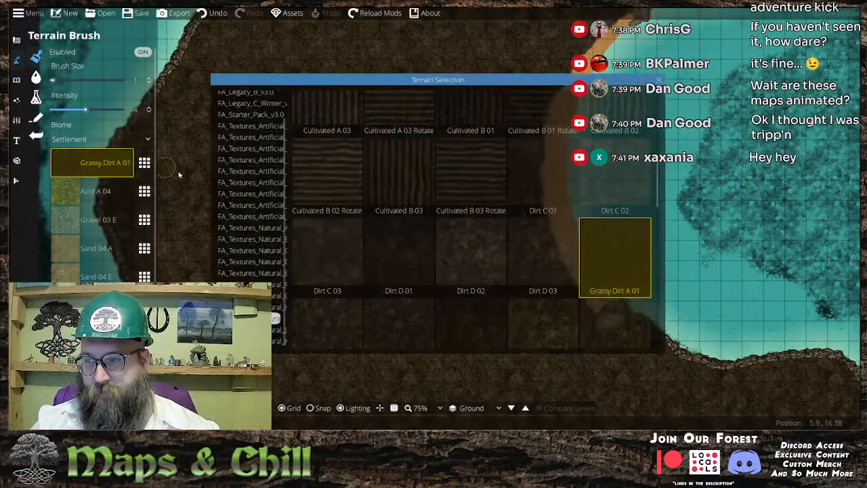
left_click(619, 191)
scroll(449, 135, "up", 5)
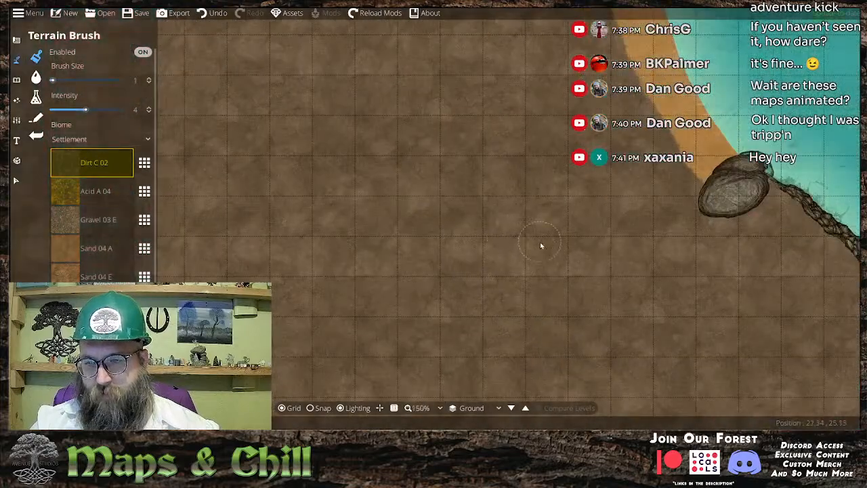
scroll(525, 247, "up", 3)
left_click_drag(481, 277, 354, 310)
scroll(379, 291, "down", 3)
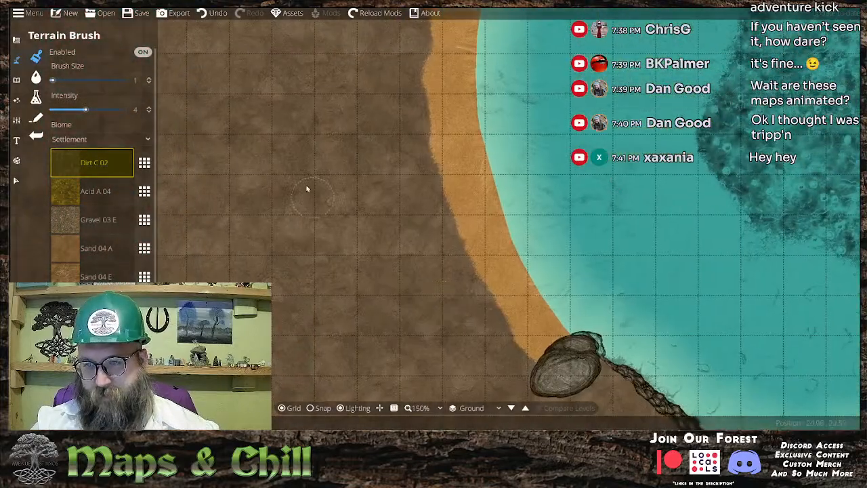
scroll(339, 204, "down", 2)
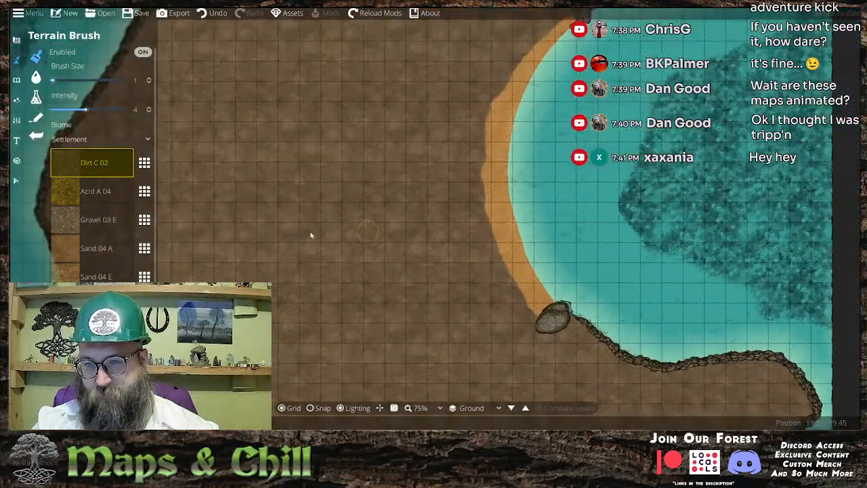
- Browse the dirt and rock textures and the neighbouring FA natural texture packs for another base terrain
left_click(144, 163)
scroll(570, 256, "up", 11)
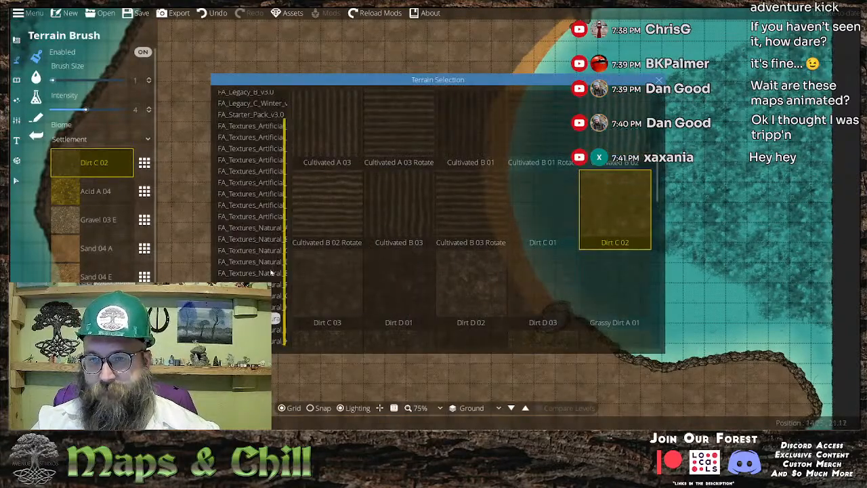
scroll(459, 296, "down", 5)
scroll(459, 296, "down", 5)
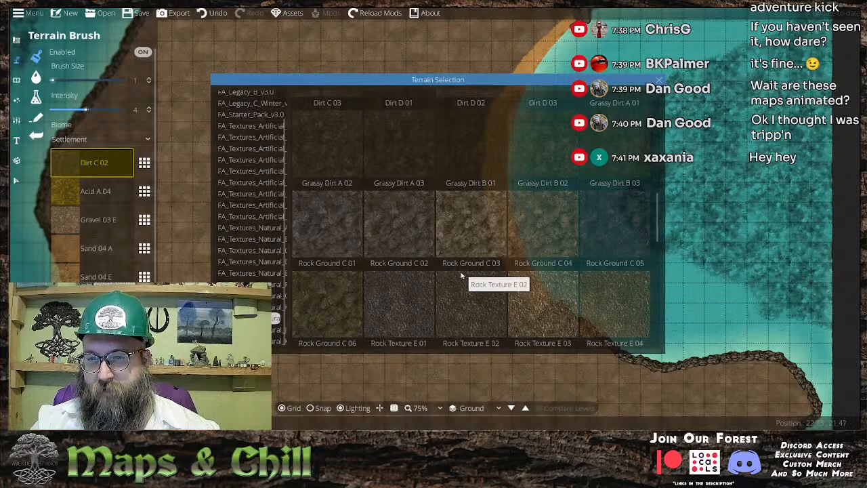
scroll(459, 274, "down", 10)
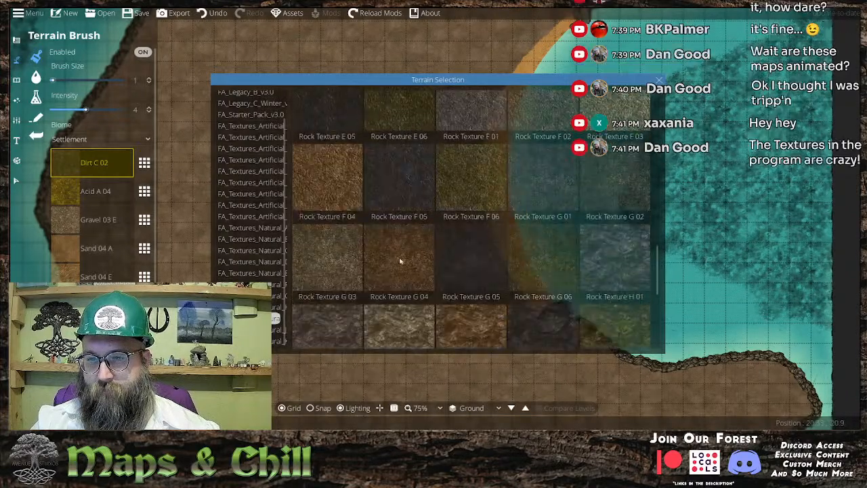
left_click(252, 285)
left_click(252, 274)
left_click(247, 264)
- Set the island's base terrain to Grass Sparse A 01 and check how it looks against the beach
left_click(246, 252)
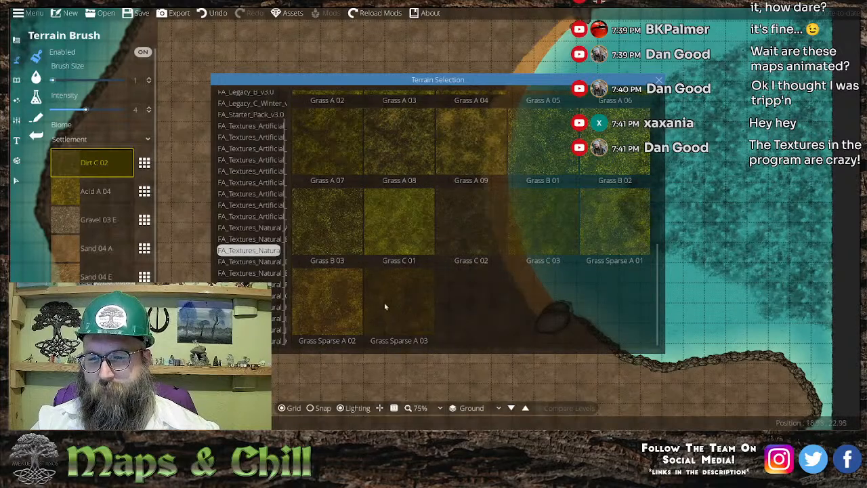
scroll(366, 303, "up", 5)
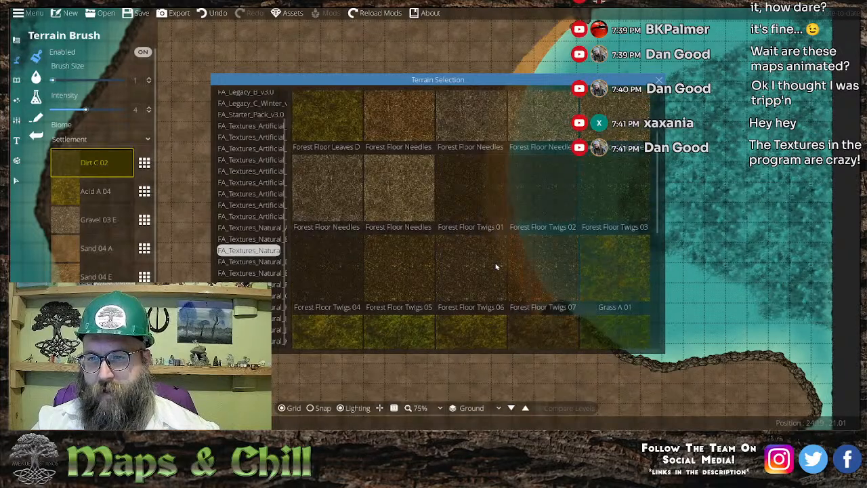
scroll(496, 267, "down", 2)
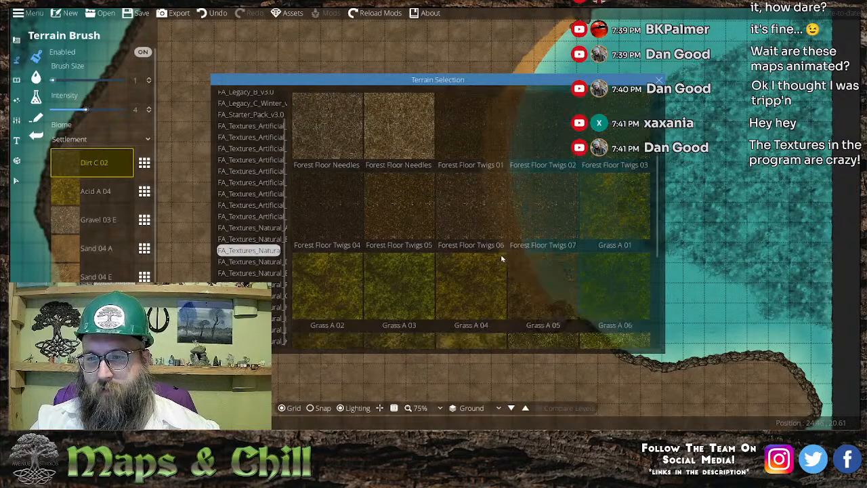
scroll(500, 254, "down", 4)
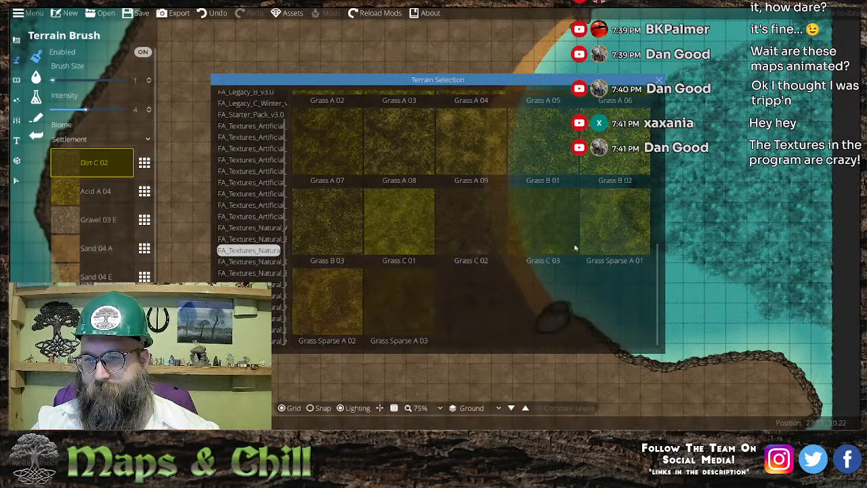
left_click(636, 238)
left_click_drag(441, 294, 467, 196)
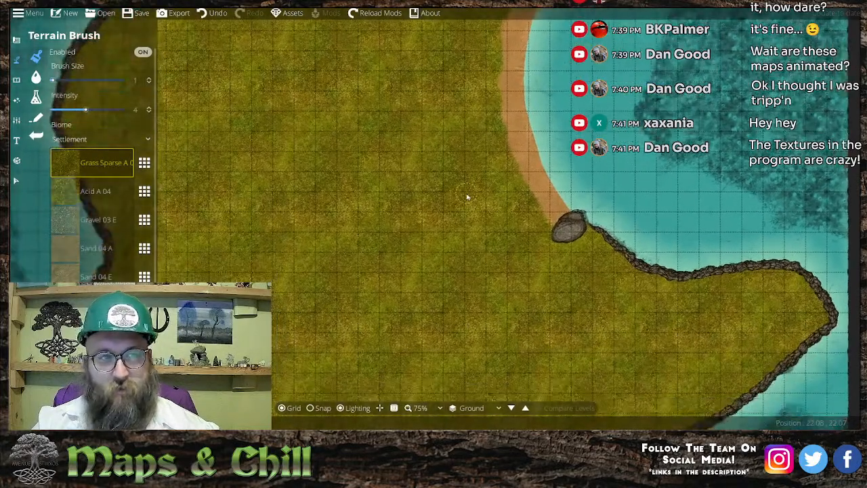
scroll(420, 285, "up", 1)
mouse_move(451, 167)
left_mouse_down()
mouse_move(480, 243)
mouse_move(468, 274)
left_mouse_up()
scroll(479, 242, "down", 1)
left_click_drag(468, 217, 428, 215)
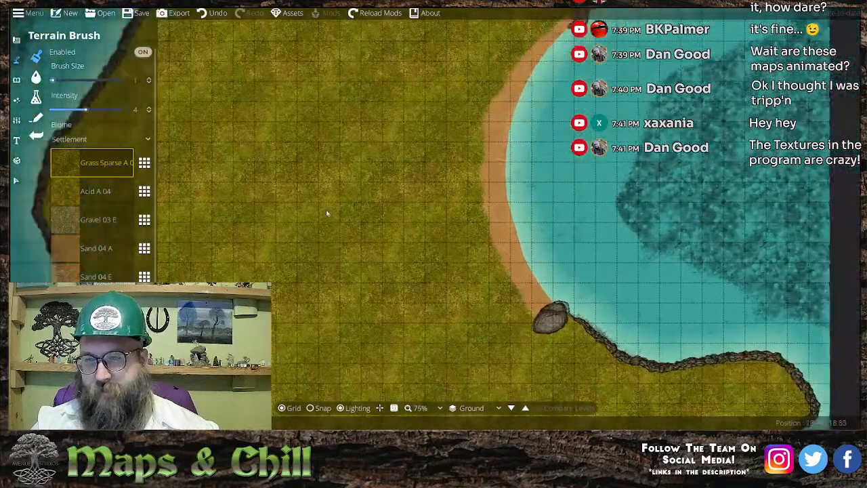
- Paint Sand 04 A patches onto the grass inland of the beach with the Terrain Brush at size 8
left_click(83, 253)
scroll(334, 241, "up", 8)
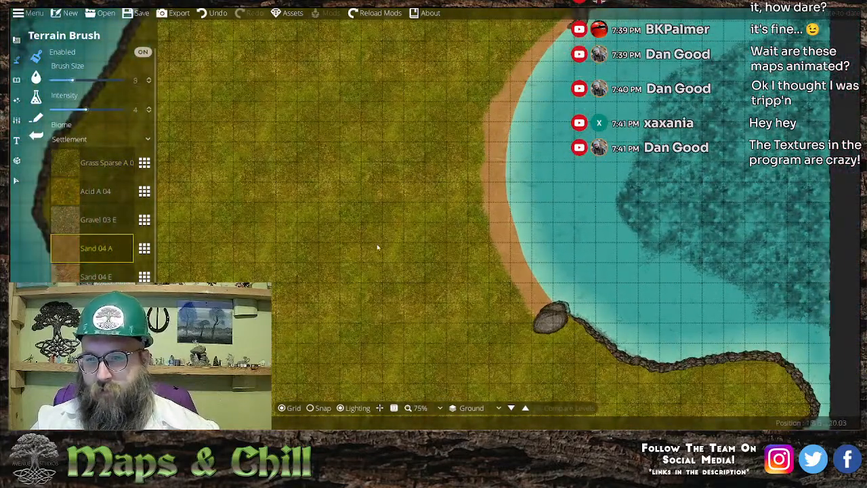
left_click_drag(370, 209, 349, 250)
left_click_drag(391, 269, 375, 241)
left_click_drag(400, 280, 412, 304)
left_click_drag(328, 185, 351, 355)
left_click_drag(420, 183, 501, 149)
- Add more Sand 04 A patches across the island's northern and central grass at brush size 7
scroll(408, 166, "down", 2)
left_click_drag(408, 167, 379, 146)
left_click_drag(344, 225, 424, 159)
mouse_move(565, 98)
left_mouse_down()
mouse_move(524, 139)
mouse_move(552, 112)
left_mouse_up()
left_click_drag(430, 315, 434, 192)
left_click_drag(481, 330, 425, 165)
left_click_drag(352, 178, 354, 206)
left_click_drag(376, 130, 393, 298)
left_click_drag(382, 227, 377, 283)
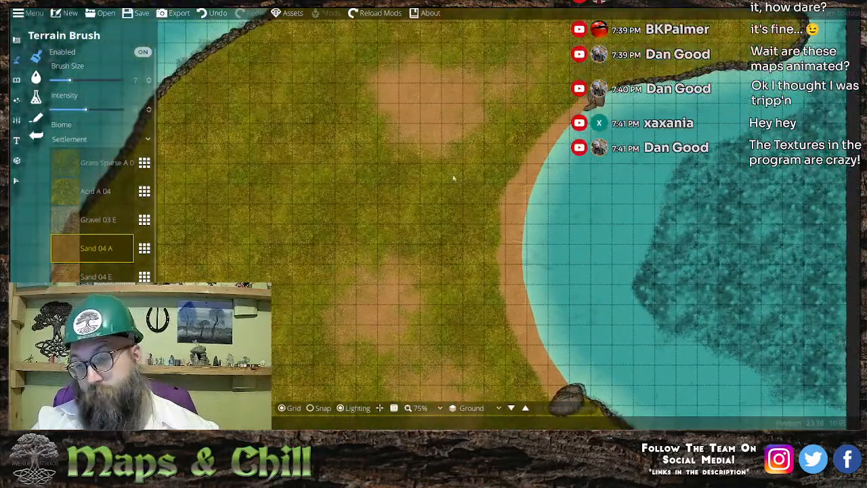
left_click_drag(381, 159, 395, 199)
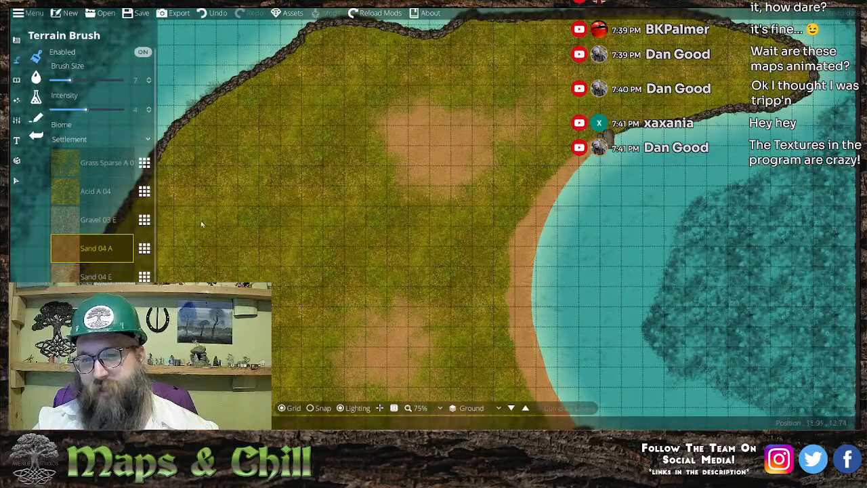
- Paint Grass Sparse A 01 over the edges of the northern and central sand patches at brush size 5 to break them up
left_click(116, 175)
scroll(416, 141, "up", 2)
scroll(433, 145, "down", 4)
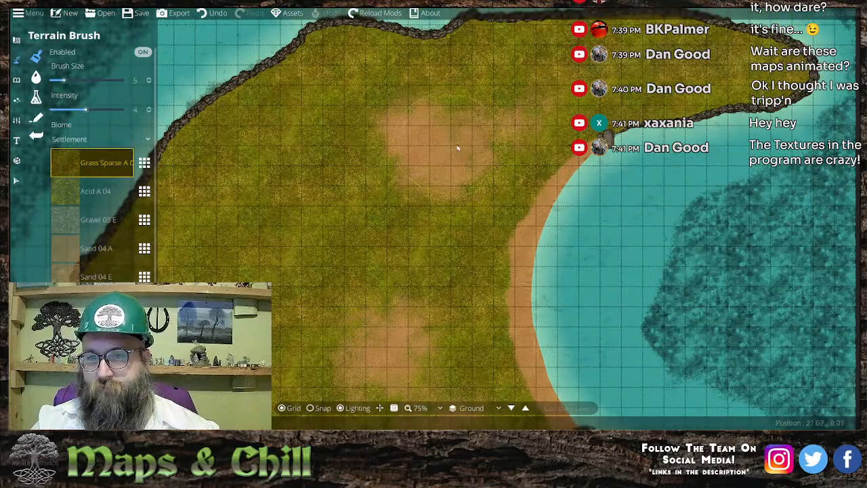
left_click_drag(497, 124, 427, 158)
left_click_drag(429, 379, 441, 273)
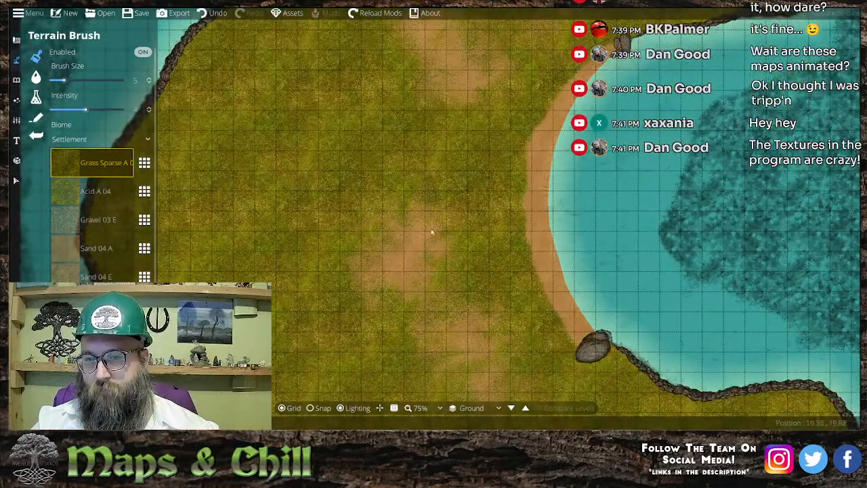
left_click_drag(489, 352, 440, 246)
left_click_drag(393, 200, 409, 302)
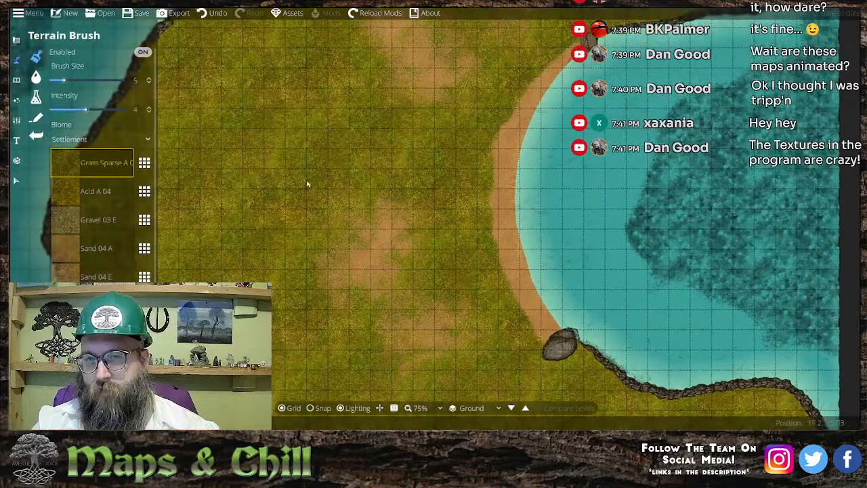
left_click_drag(185, 215, 261, 217)
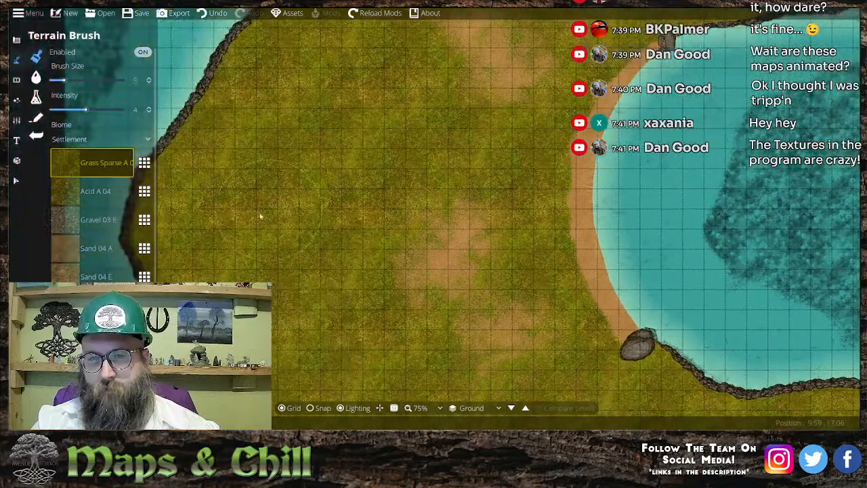
- Paint small, faint Sand 04 A patches across the island's western and southwestern grass at brush size 5
left_click(99, 255)
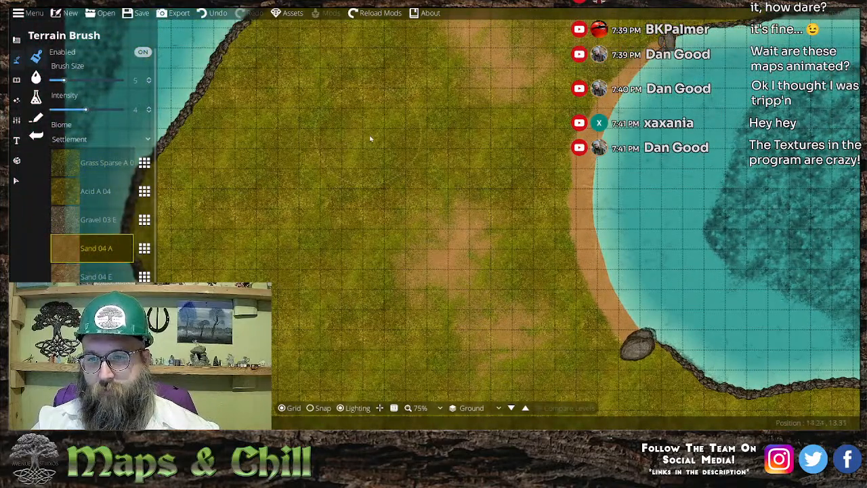
left_click_drag(329, 367, 340, 278)
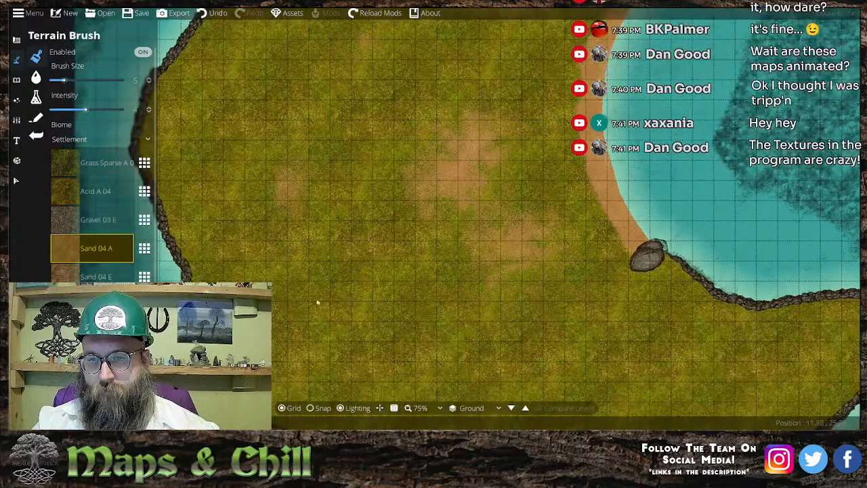
left_click_drag(408, 108, 413, 236)
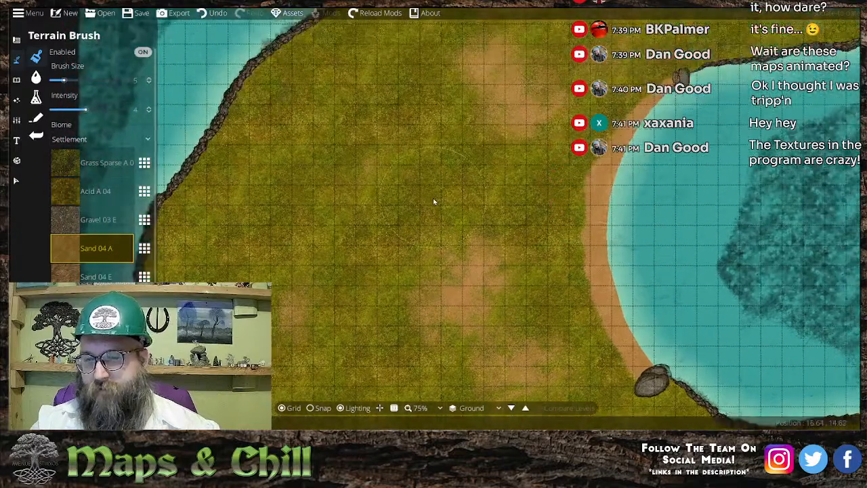
scroll(448, 214, "down", 1)
left_click_drag(494, 255, 362, 189)
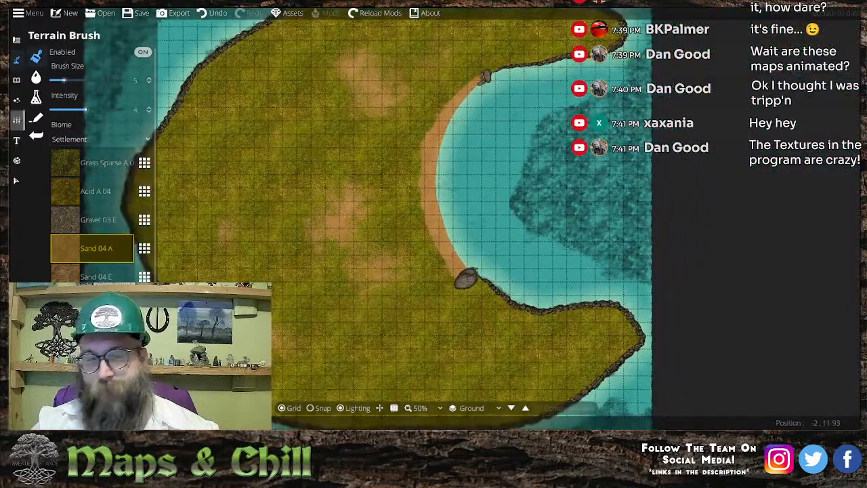
- Draw a grid-snapped rectangular grey stone-tile floor, about 11 by 16 squares, west of the beach with the Pattern Shape Tool
left_click(16, 39)
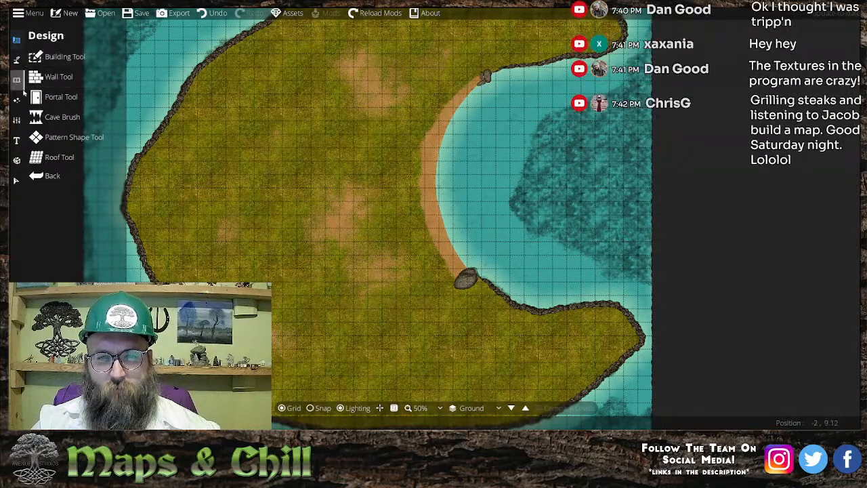
left_click(65, 138)
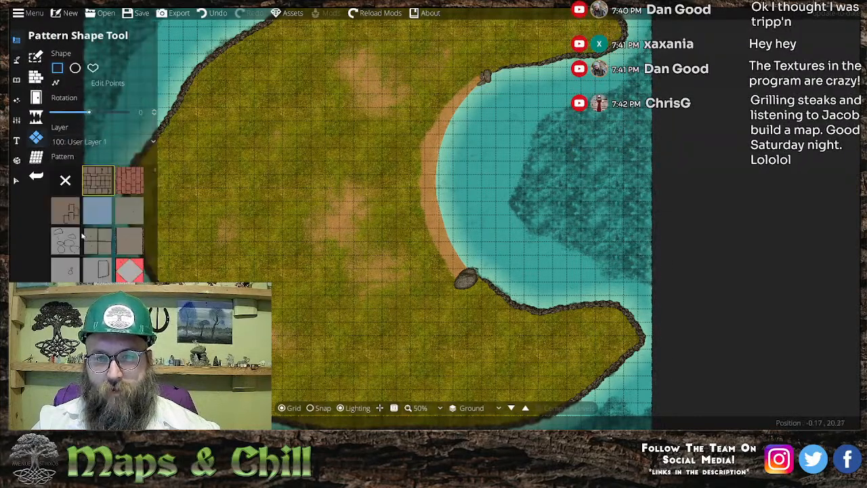
scroll(100, 264, "down", 3)
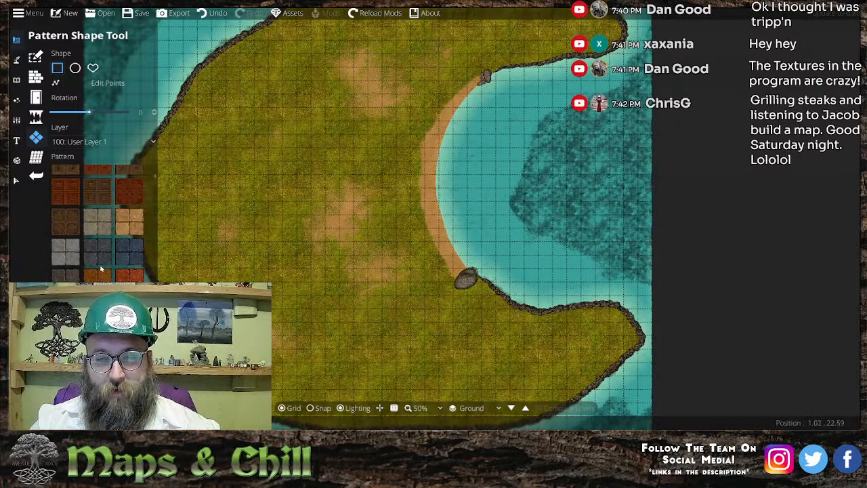
left_click(57, 256)
left_click_drag(365, 210, 422, 249)
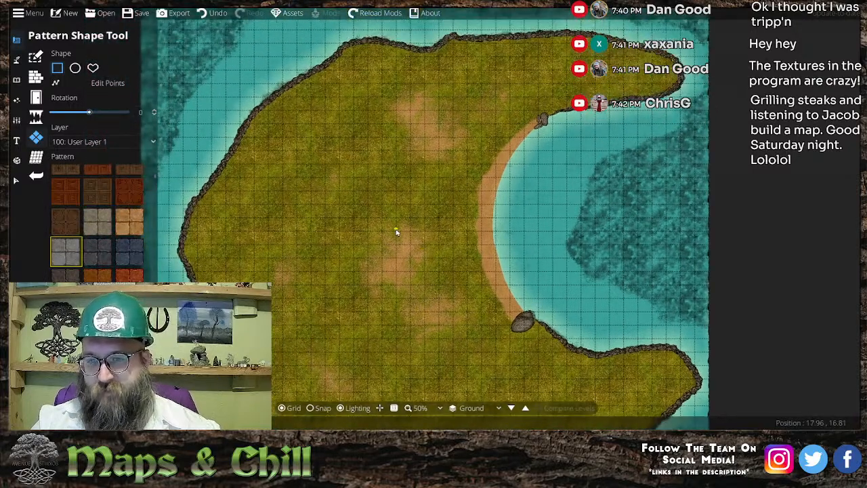
left_click_drag(354, 242, 363, 207)
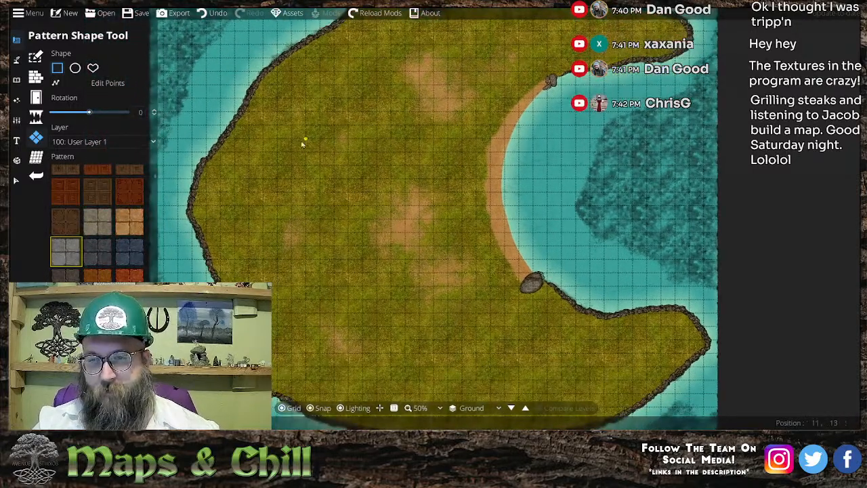
key("s")
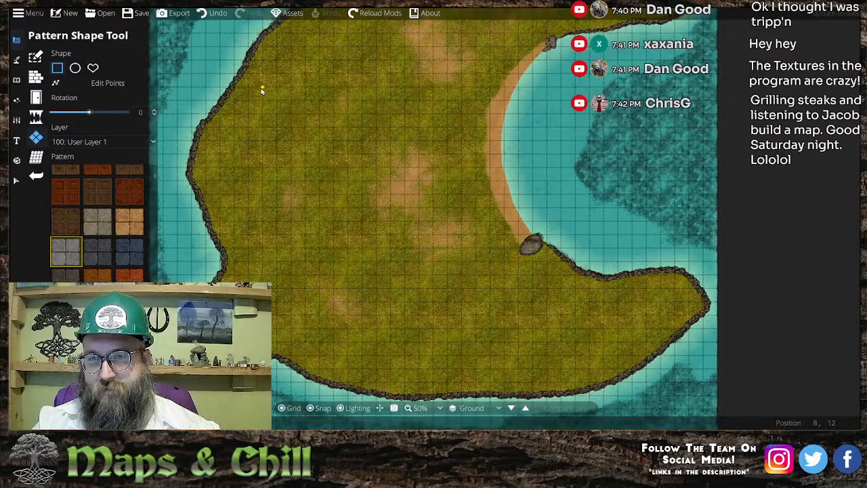
left_click_drag(263, 87, 418, 312)
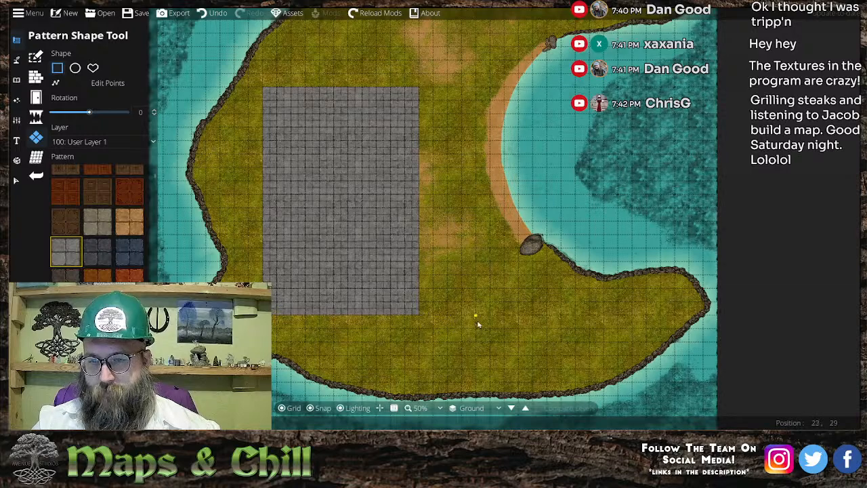
- Draw a circular grey stone-tile floor about 5 squares across on the island's southeastern headland
left_click_drag(475, 321, 437, 262)
left_click(75, 68)
left_click_drag(575, 267, 504, 237)
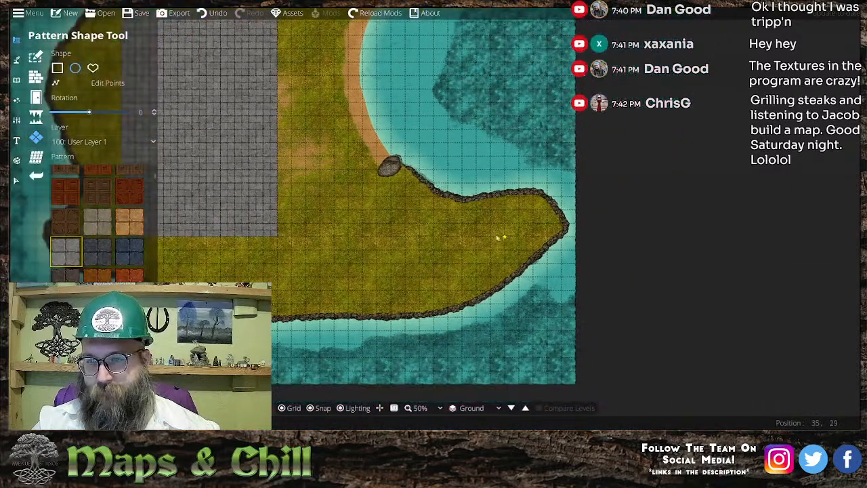
left_click_drag(450, 212, 516, 279)
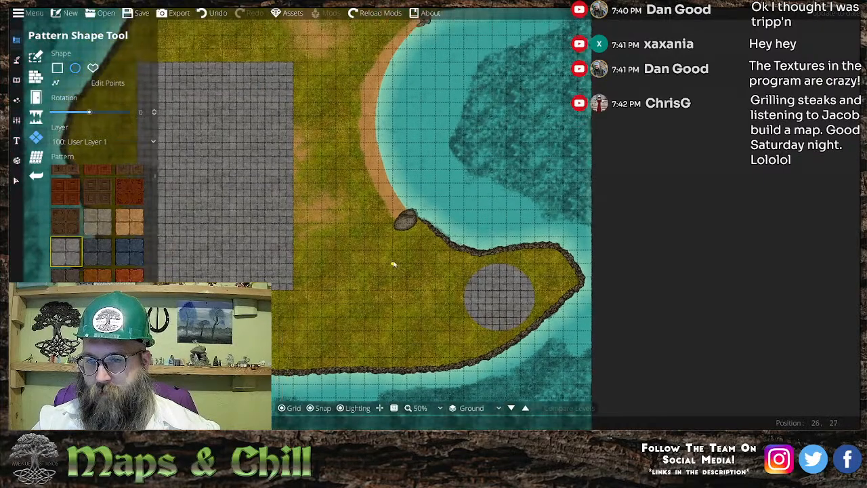
- Draw a circular stone-tile floor about 4 squares across just north of the rectangular floor's northeast corner
left_click_drag(379, 210, 395, 262)
left_click_drag(442, 162, 445, 187)
mouse_move(465, 142)
left_mouse_down()
mouse_move(478, 151)
mouse_move(476, 226)
mouse_move(503, 167)
left_mouse_up()
left_click_drag(331, 167, 417, 164)
left_click_drag(335, 161, 346, 141)
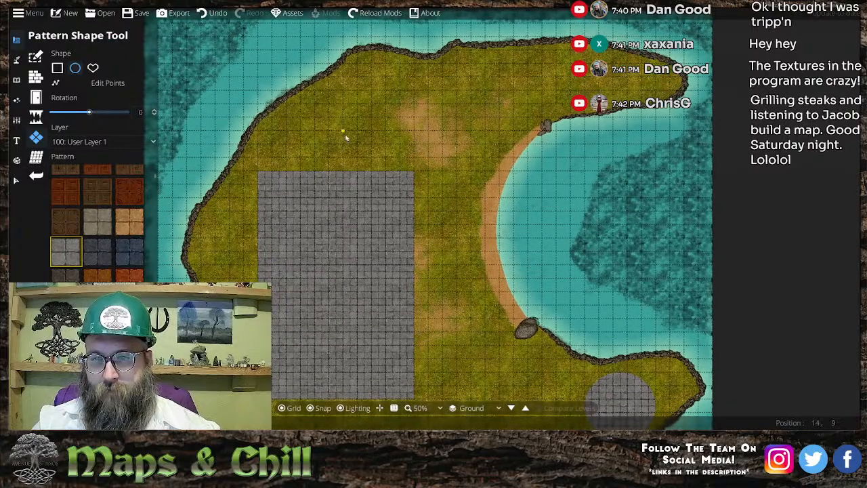
left_click_drag(343, 111, 388, 161)
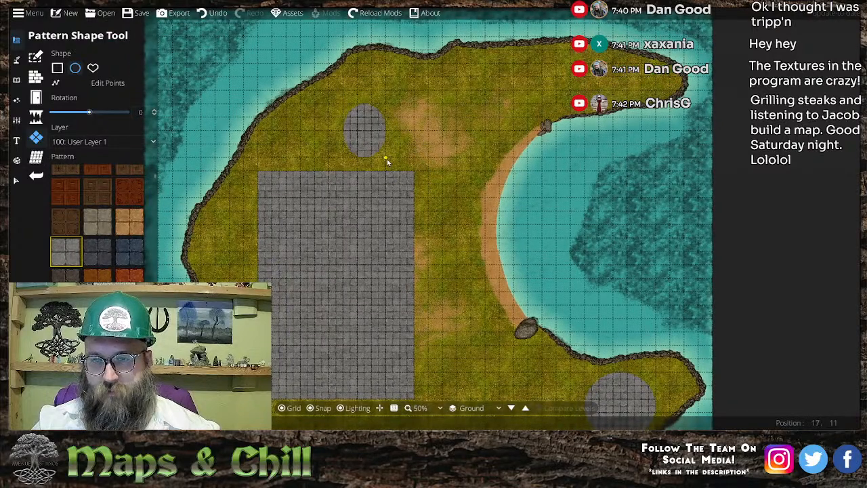
key("ctrl+z")
scroll(330, 139, "down", 1)
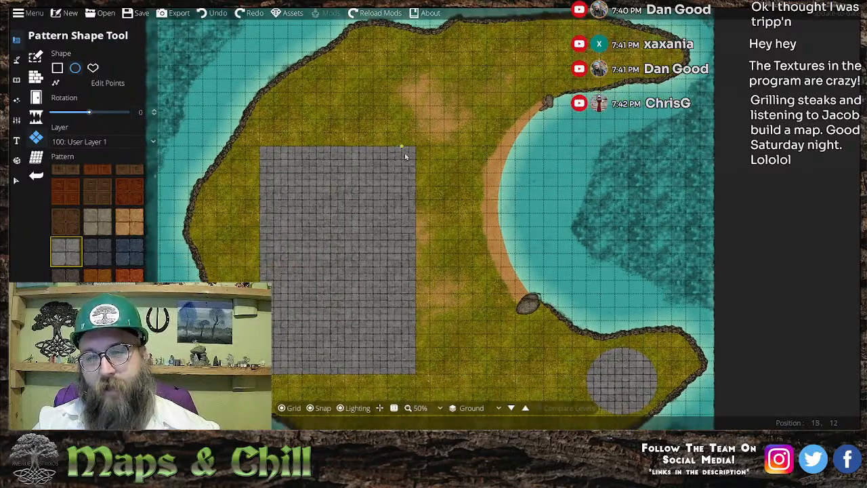
left_click_drag(361, 105, 416, 146)
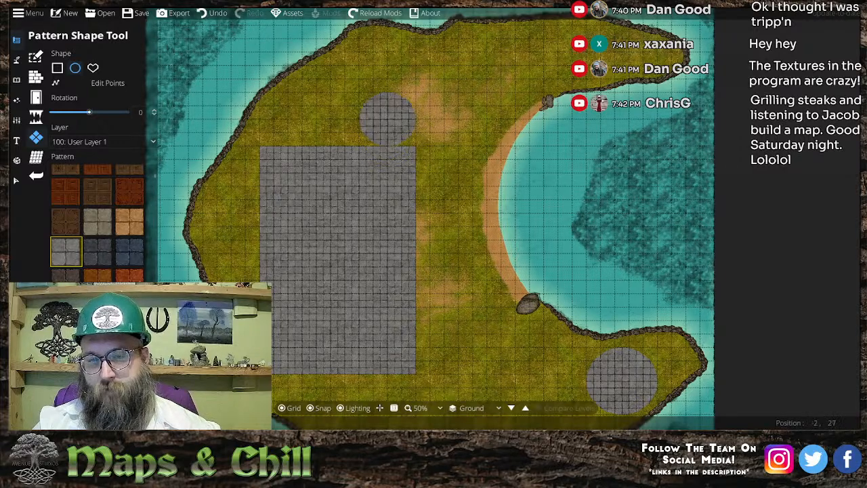
- Move the small round floor so it is centred on the rectangular floor's northeast corner
left_click(16, 180)
left_click_drag(382, 119, 385, 148)
left_click_drag(408, 288, 414, 232)
left_click_drag(406, 107, 434, 102)
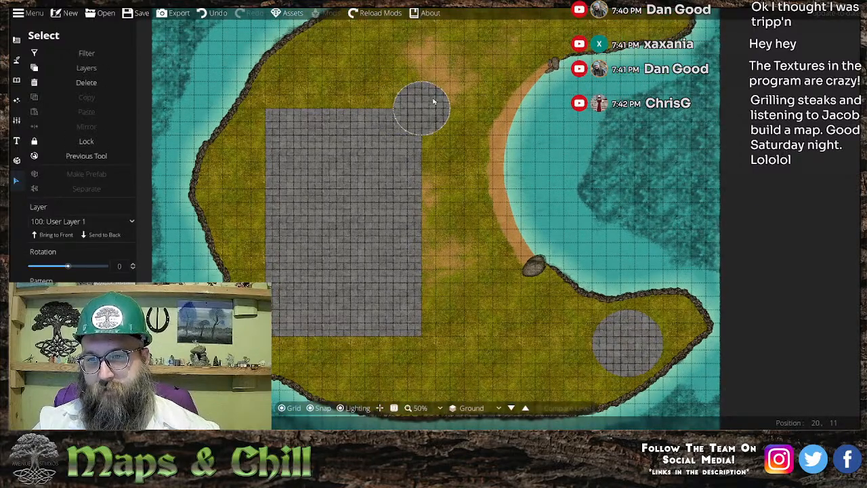
left_click_drag(449, 281, 437, 248)
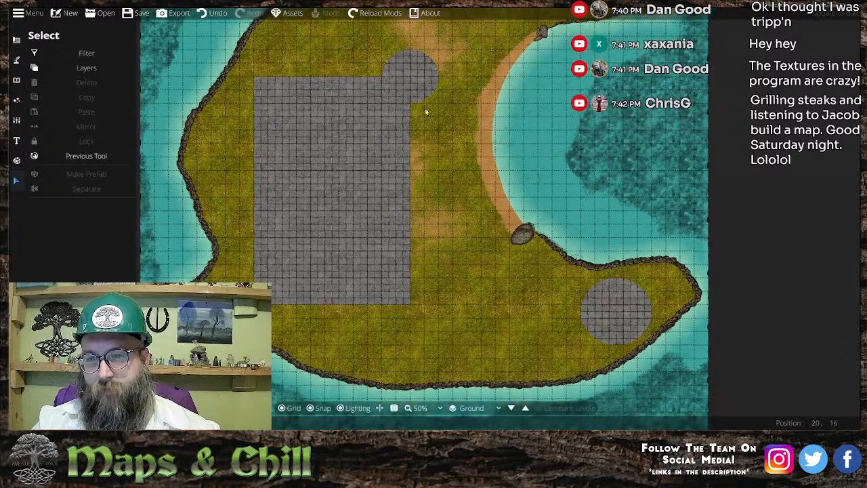
- Try a copy of the small round floor on the rectangular floor's southeast corner and delete it again
left_click(411, 78)
key("ctrl+c")
key("ctrl+v")
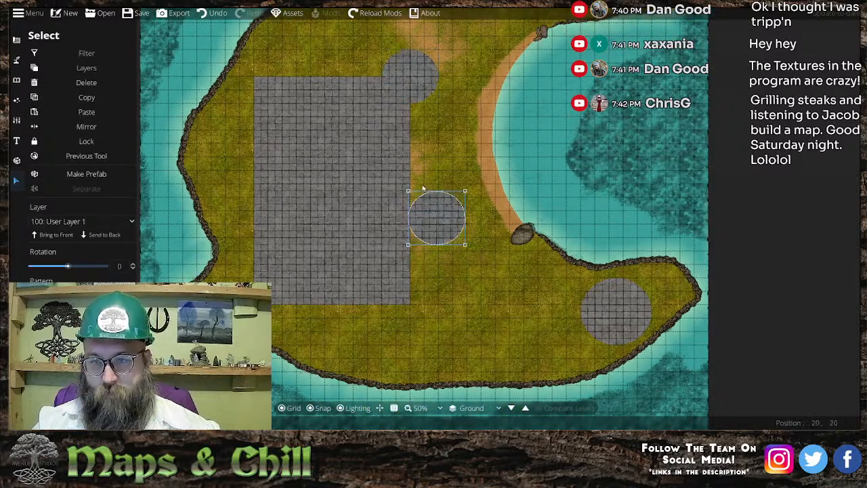
left_click_drag(439, 231, 408, 299)
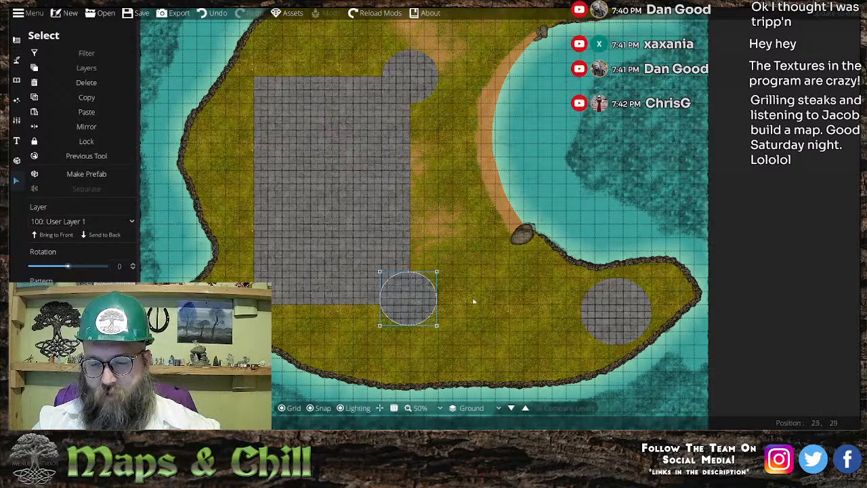
key("Delete")
- Save the map with the new stone floors
left_click_drag(482, 287, 485, 273)
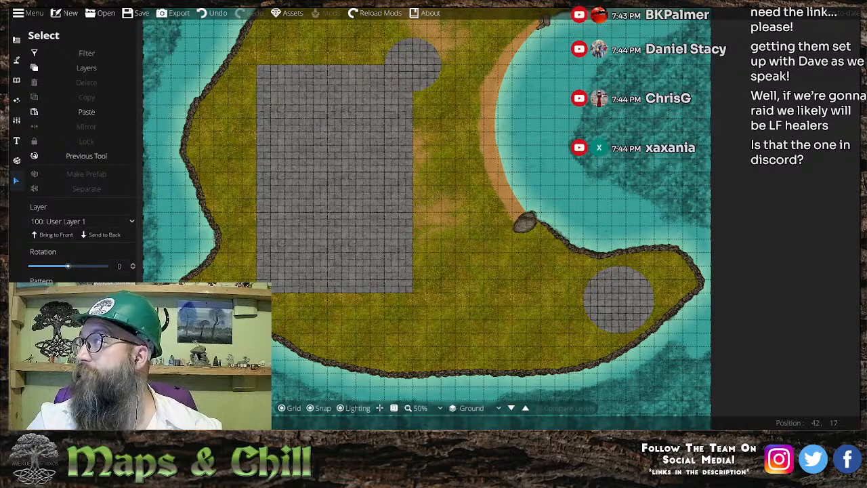
key("ctrl+s")
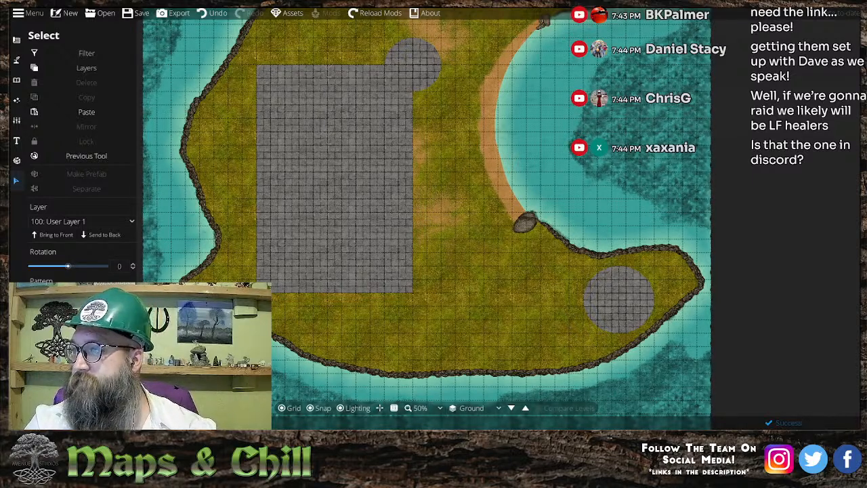
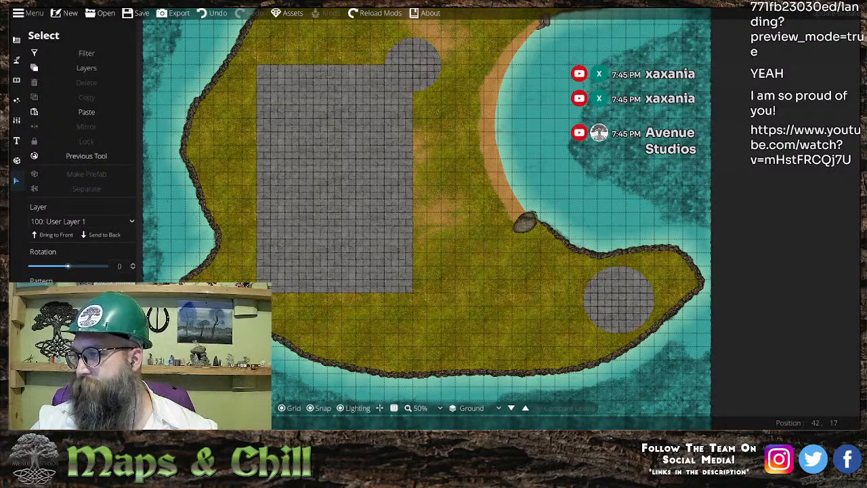
left_click_drag(448, 253, 445, 292)
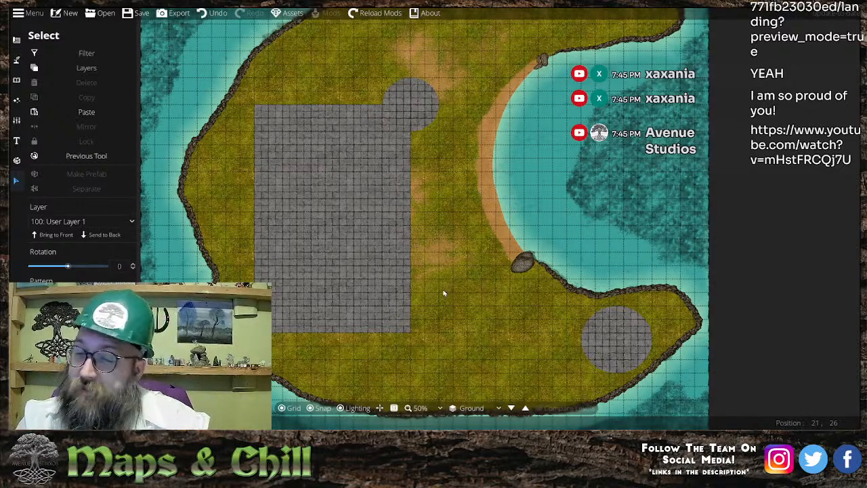
left_click_drag(507, 255, 509, 223)
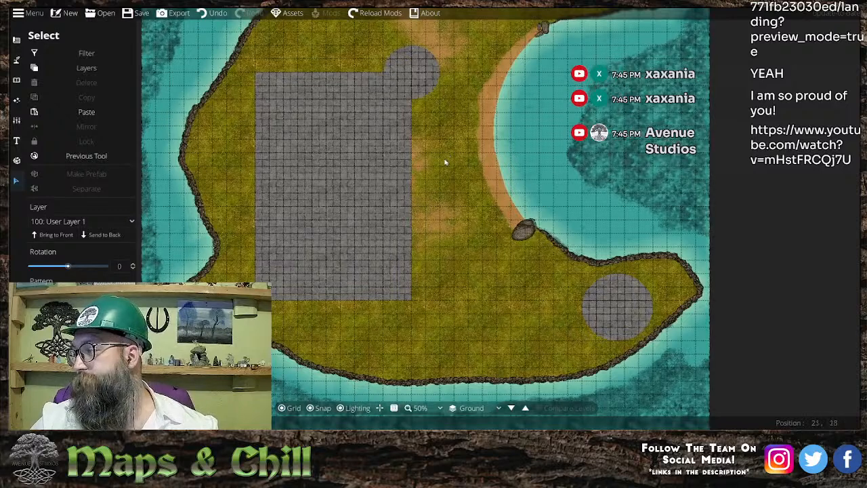
left_click_drag(447, 155, 453, 186)
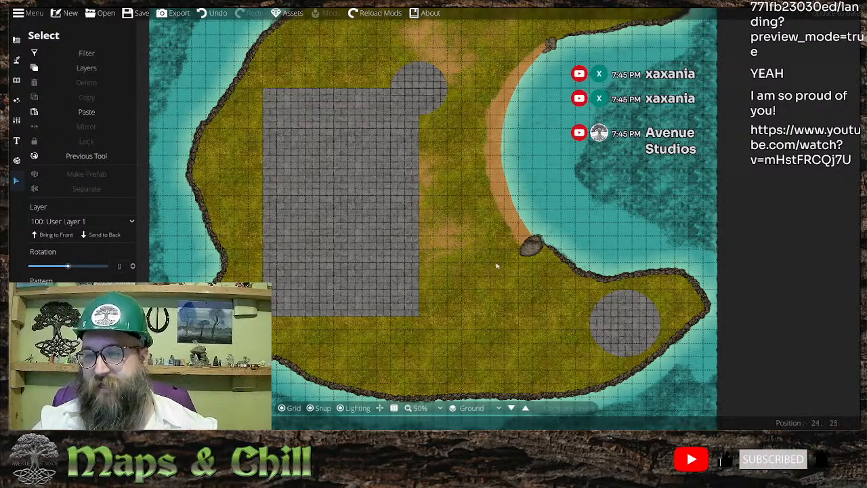
- Set the terrain brush to the sparse grass texture with a brush size of 2 for the land beside the beach
scroll(500, 266, "up", 5)
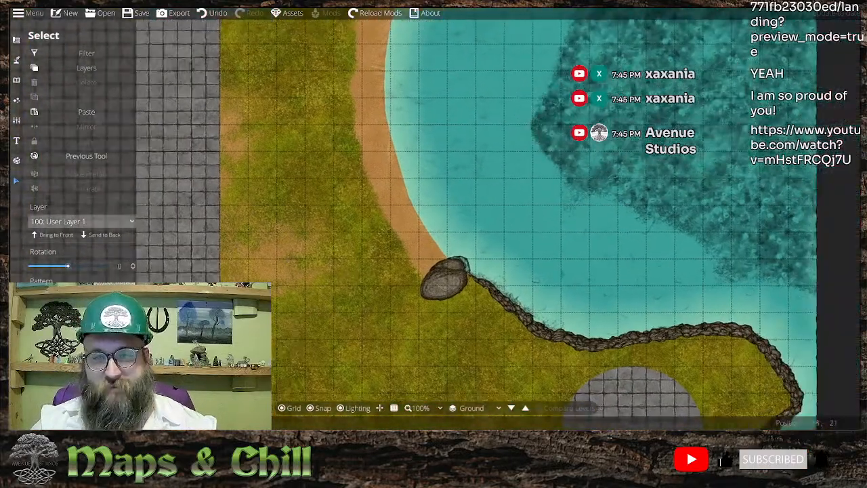
left_click(17, 59)
left_click(37, 60)
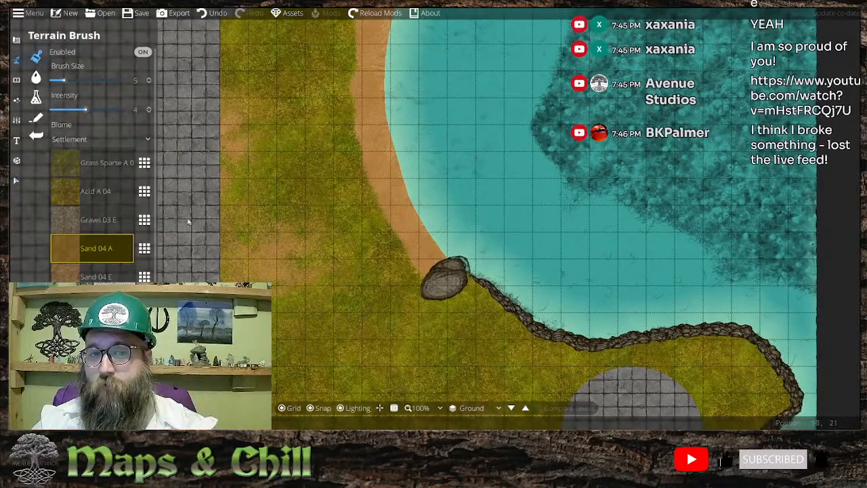
scroll(326, 270, "down", 1)
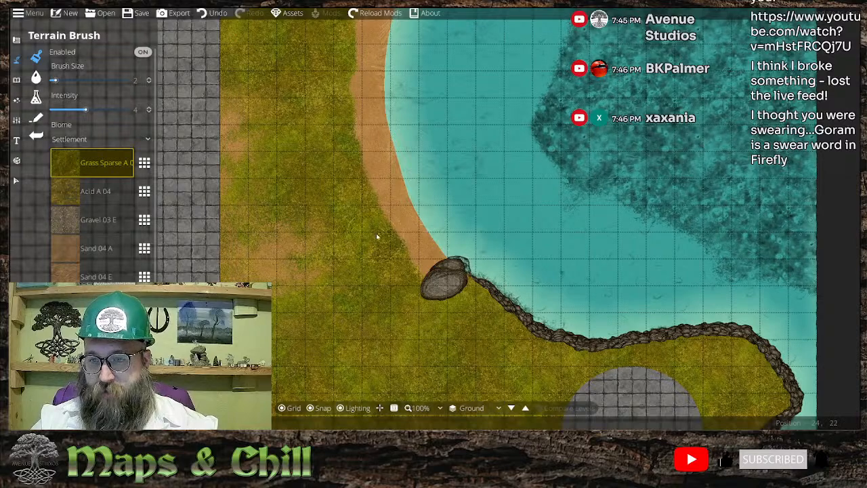
scroll(351, 159, "down", 2)
key("w")
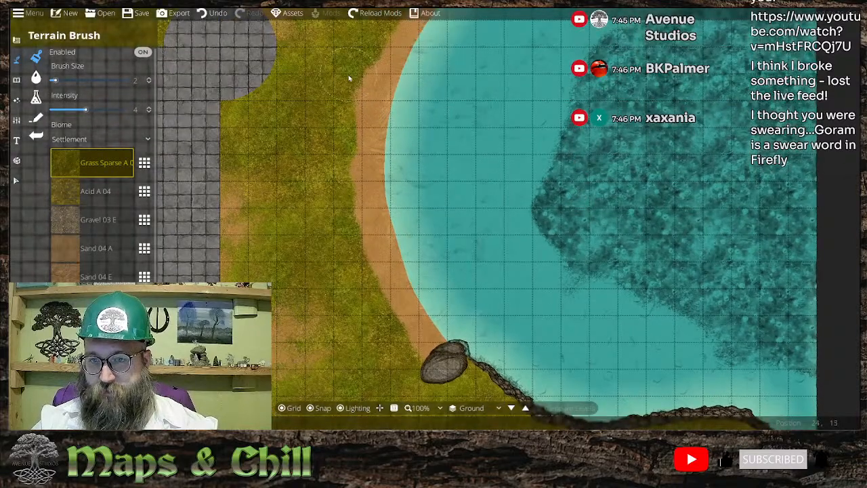
scroll(353, 102, "up", 2)
key("a")
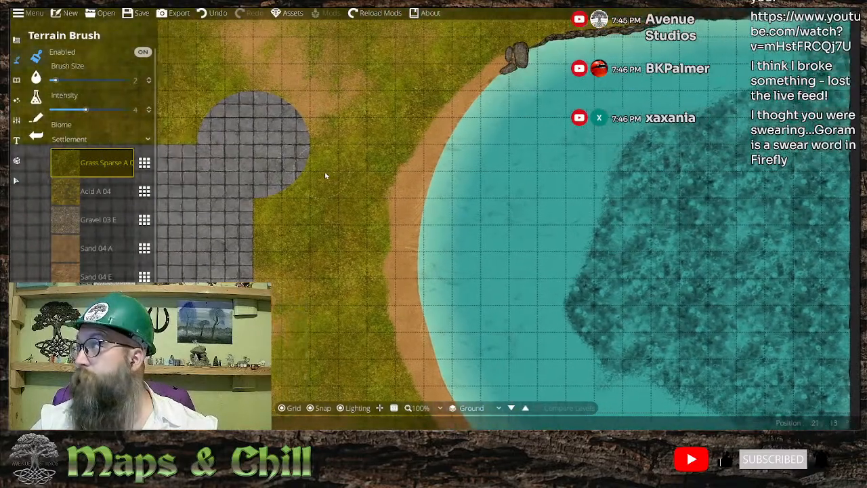
key("a")
key("s")
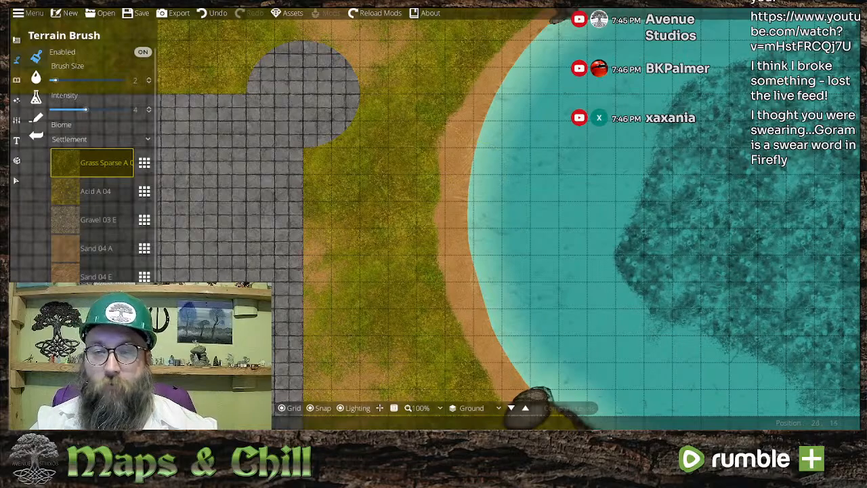
- Draw a circular stone-tile floor about 5 squares across over the southwest corner of the large rectangular floor
left_click_drag(378, 311, 467, 170)
left_click_drag(428, 294, 495, 196)
left_click_drag(384, 242, 443, 241)
scroll(443, 241, "down", 1)
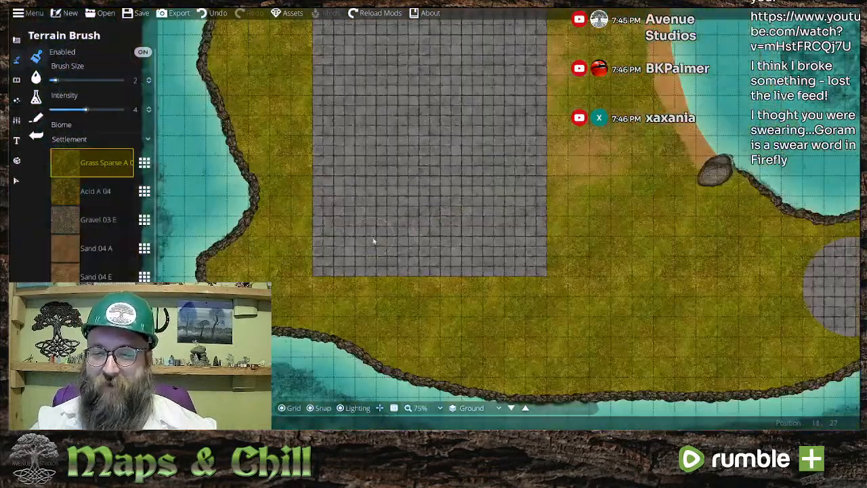
left_click(21, 46)
left_click(54, 77)
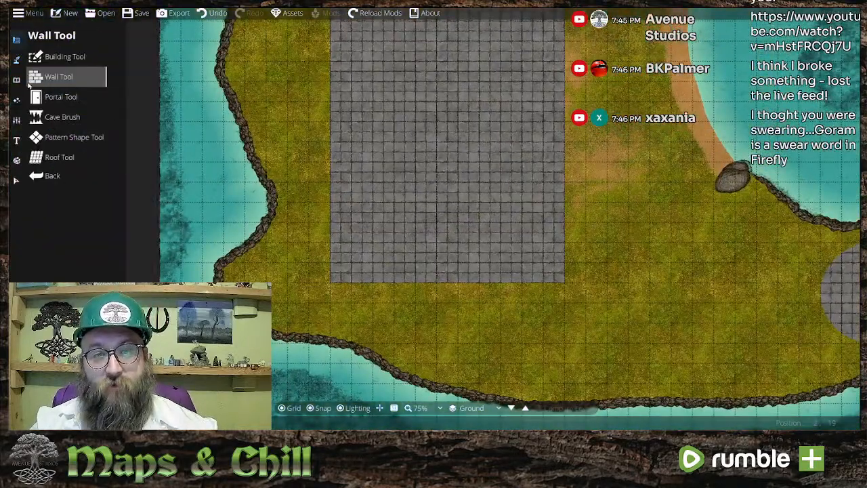
left_click(20, 76)
left_click(16, 60)
left_click(62, 57)
left_click(17, 39)
left_click(61, 117)
left_click(68, 154)
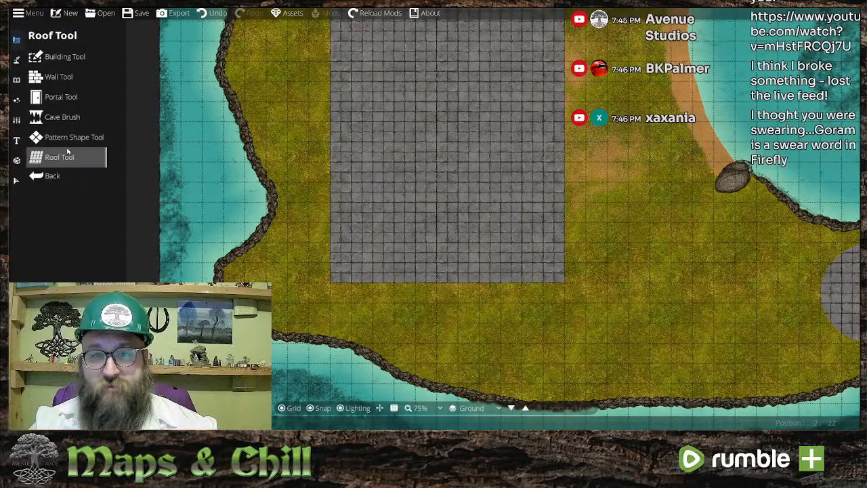
left_click(64, 137)
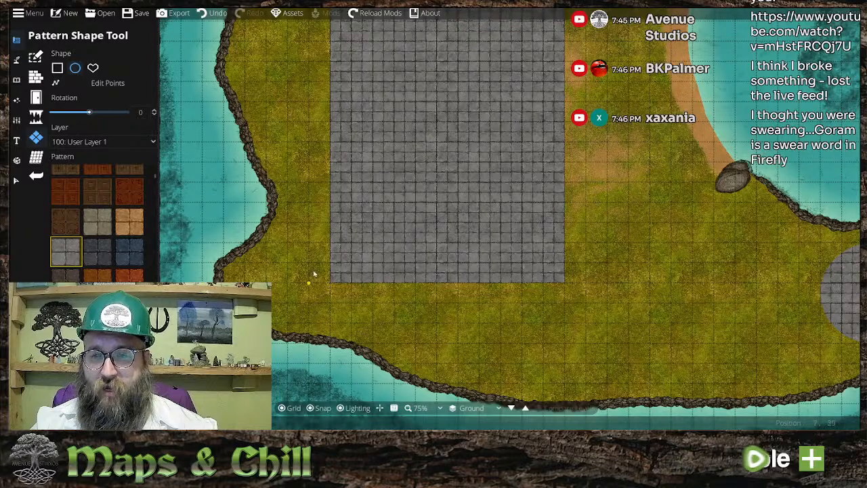
left_click_drag(290, 246, 394, 343)
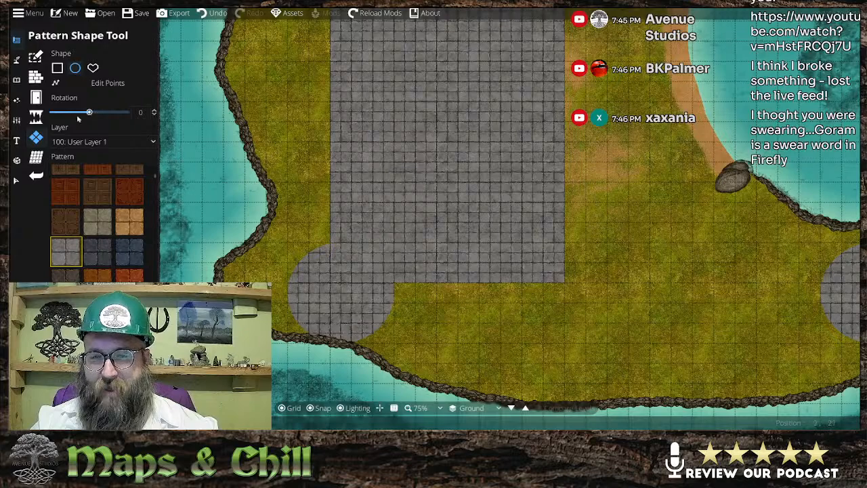
- Move the new round floor slightly northwest so it is centred horizontally on the rectangular floor's southwest corner
left_click(16, 180)
left_click_drag(344, 318, 334, 302)
scroll(509, 330, "down", 8)
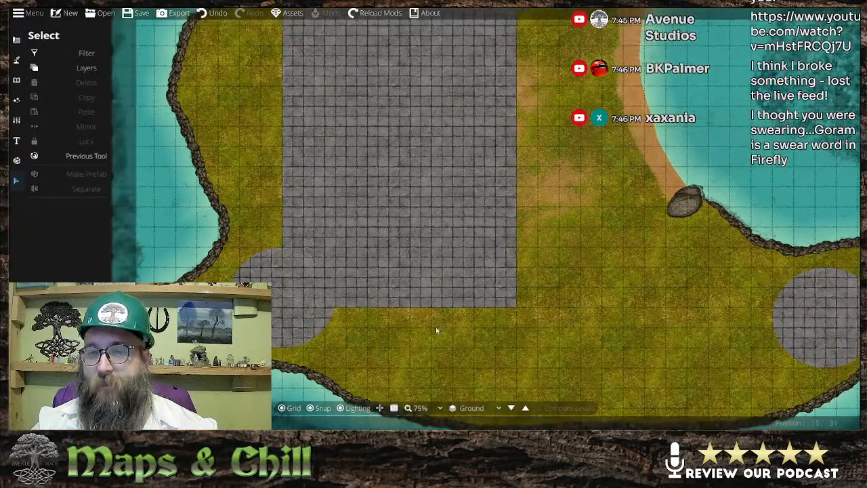
scroll(557, 234, "up", 8)
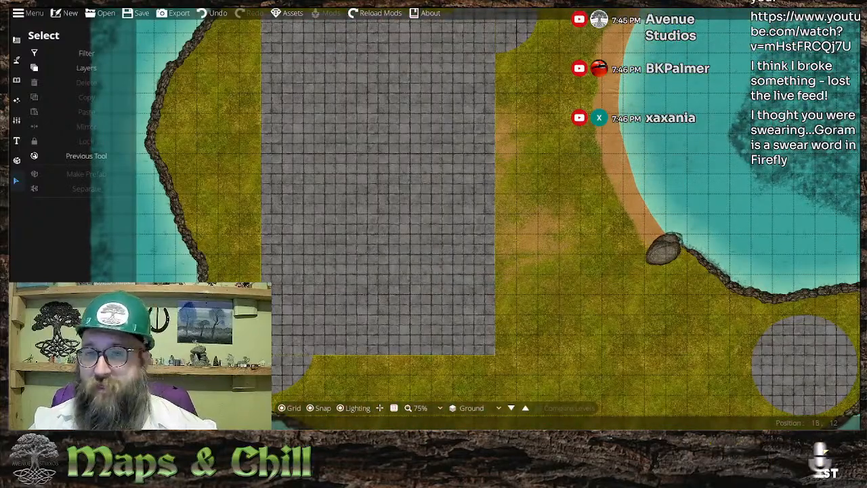
left_click_drag(589, 137, 602, 187)
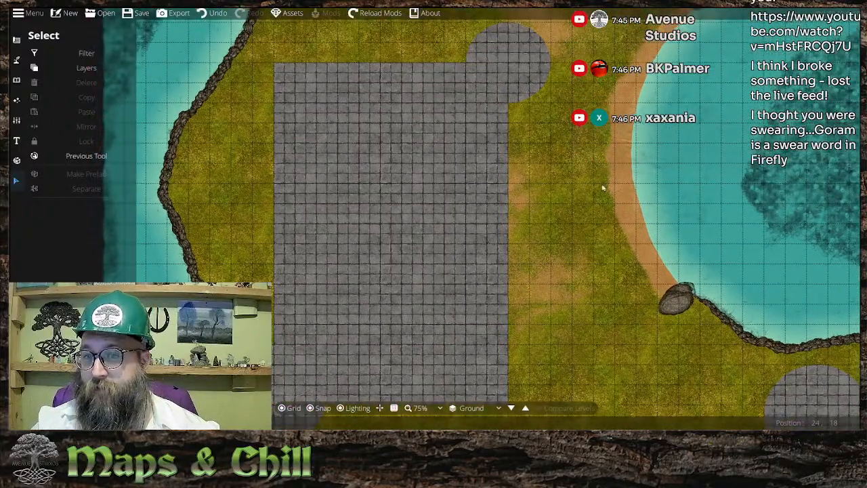
- Browse the Wall tool's styles for a grey stone wall to enclose the large building
left_click(16, 59)
left_click(56, 55)
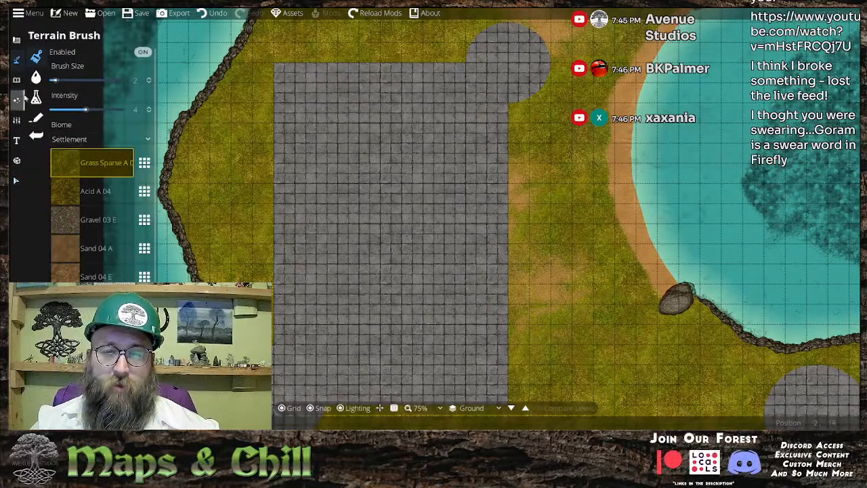
left_click(19, 64)
left_click(16, 40)
left_click(61, 76)
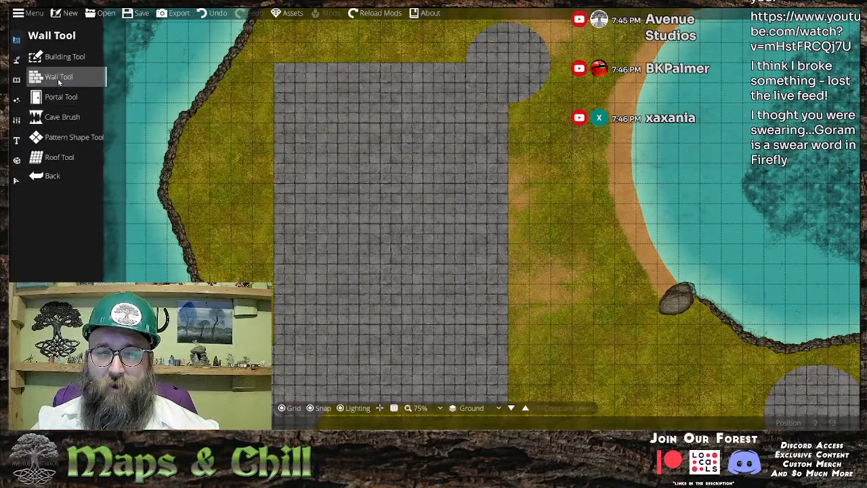
left_click_drag(248, 229, 263, 189)
scroll(101, 265, "down", 5)
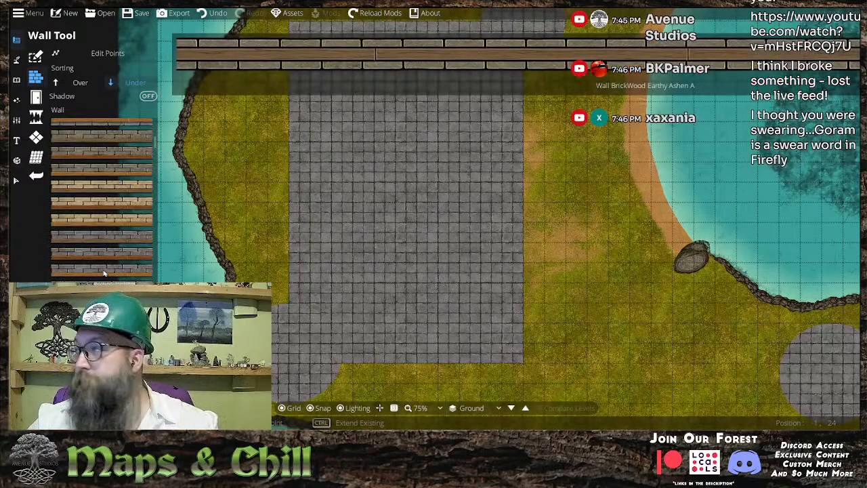
scroll(101, 265, "down", 1)
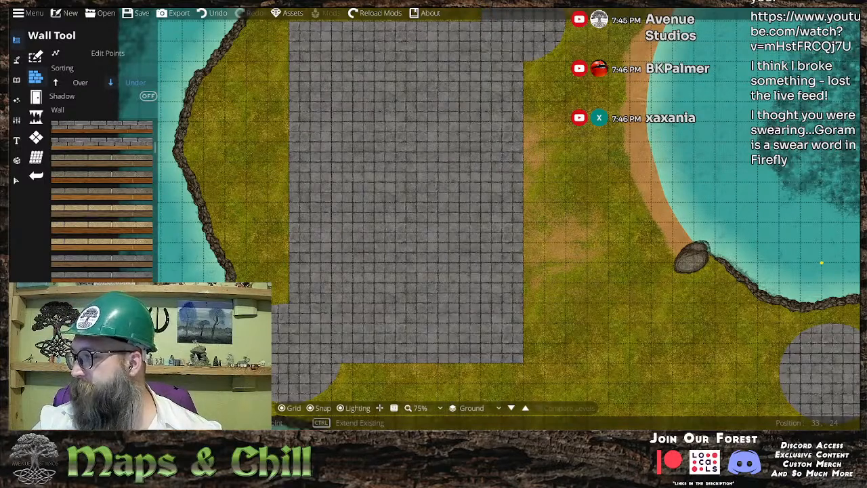
left_click_drag(263, 258, 298, 247)
scroll(102, 271, "down", 6)
scroll(101, 203, "down", 5)
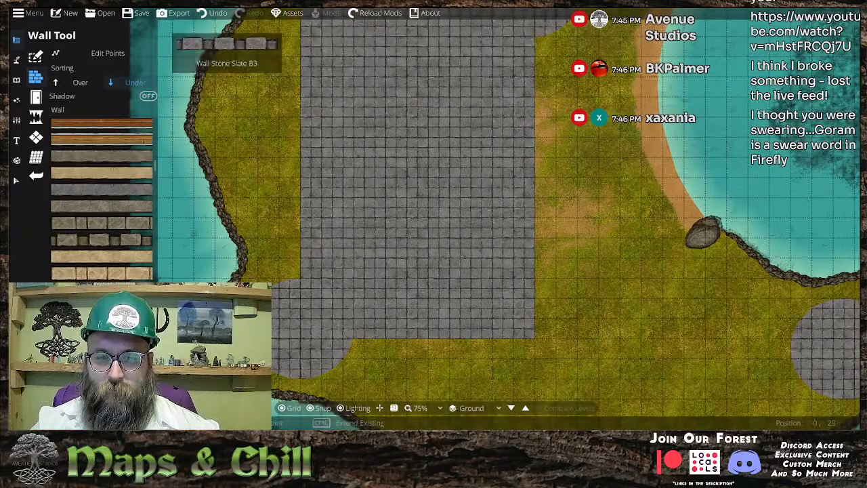
- Trace a grey stone wall along the building's south and east sides, around the northeast round floor, and along the north and west sides
left_click(364, 340)
left_click(535, 337)
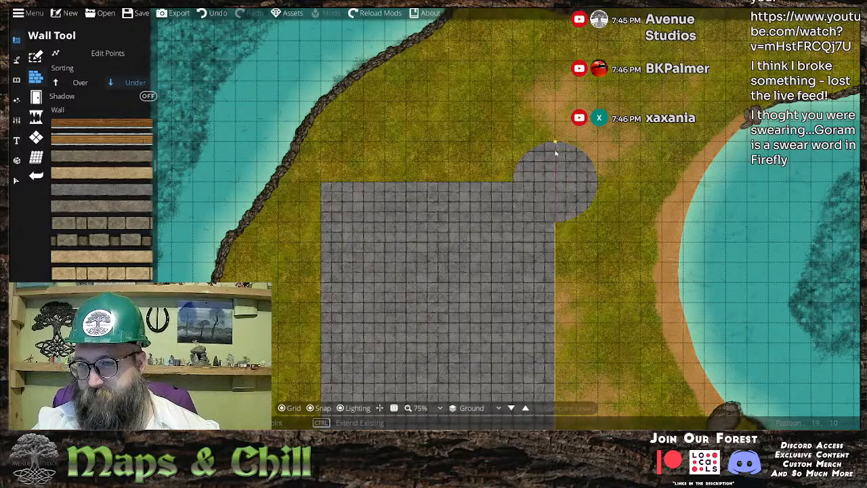
left_click(554, 221)
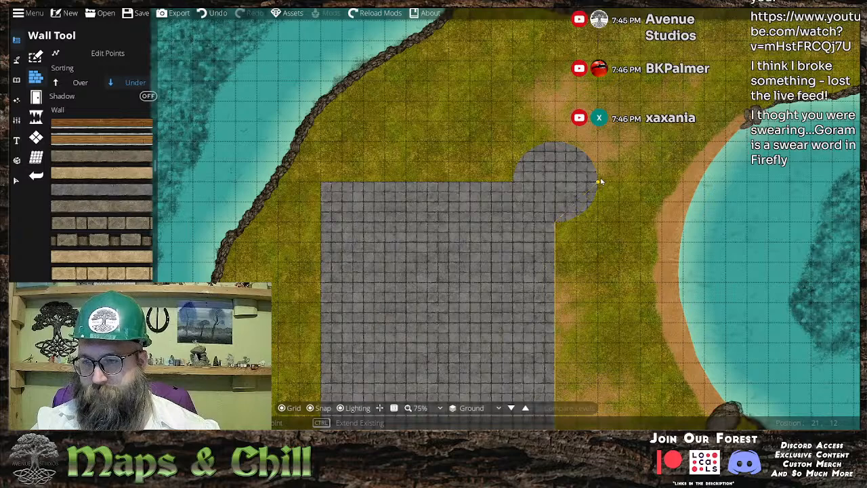
left_click(597, 181)
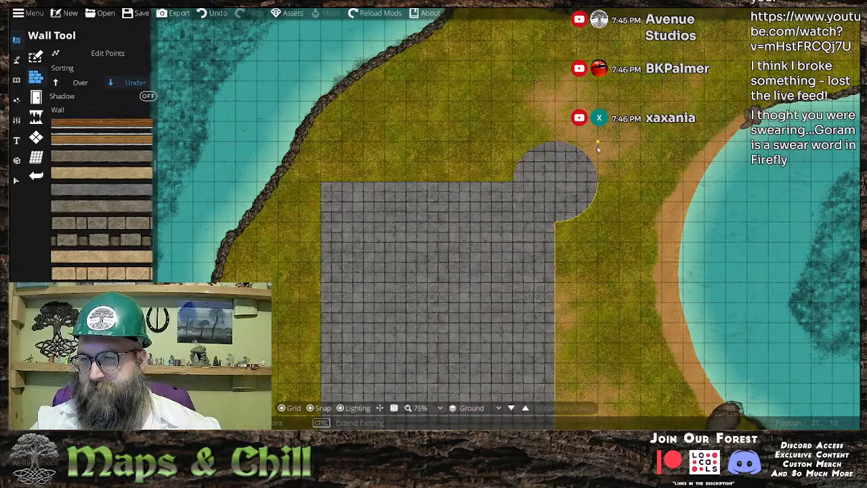
left_click(554, 142)
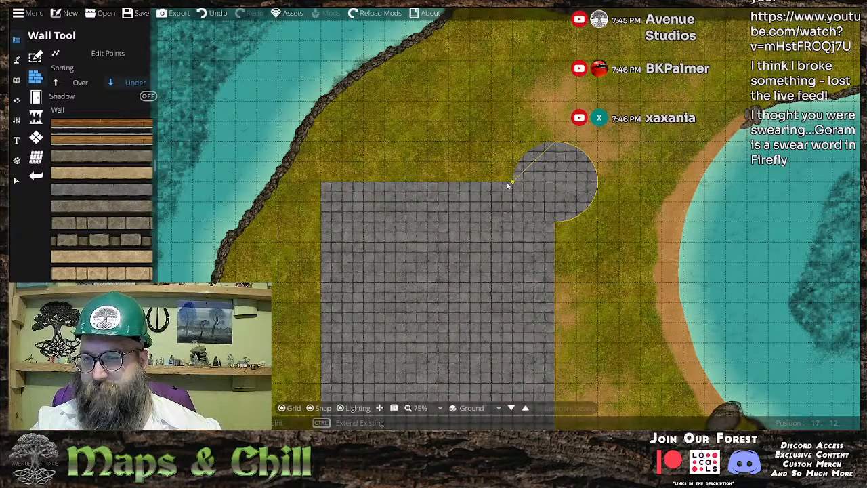
left_click(511, 181)
left_click(321, 181)
left_click_drag(325, 406, 338, 226)
left_click(335, 284)
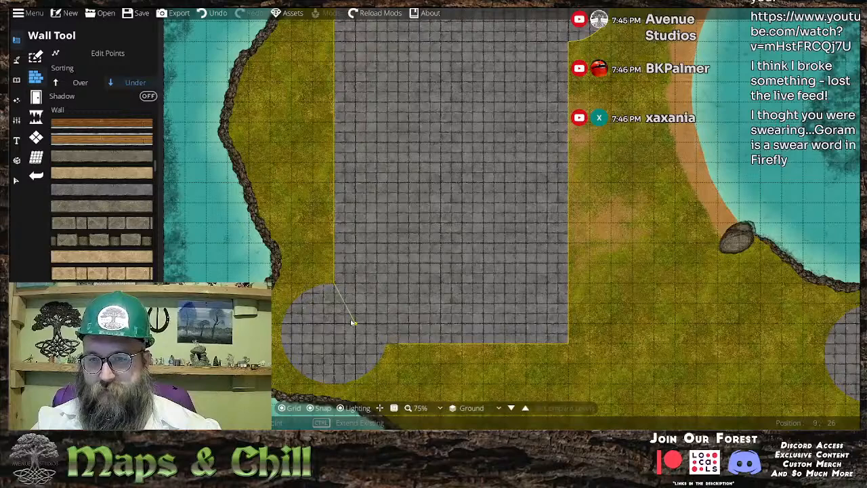
- Try to curve the wall around the southwest round floor, and end the wall at that floor's northernmost point
left_click_drag(352, 323, 356, 264)
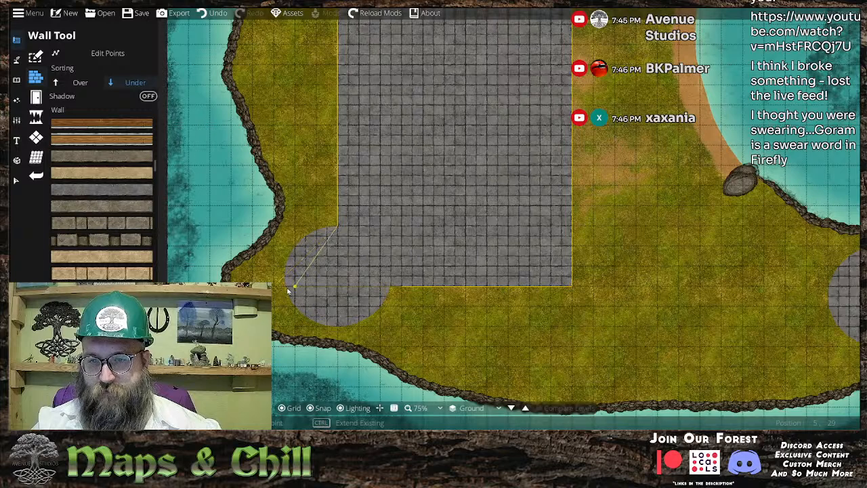
right_click(331, 327)
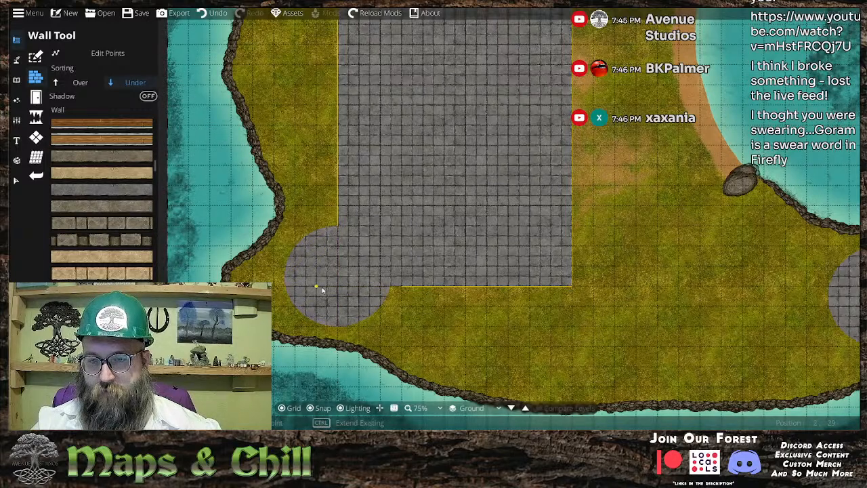
left_click(337, 228)
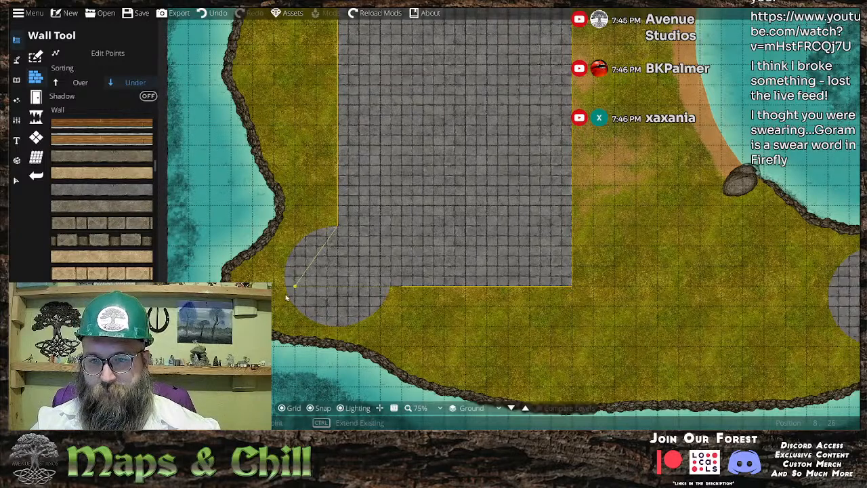
right_click(277, 275)
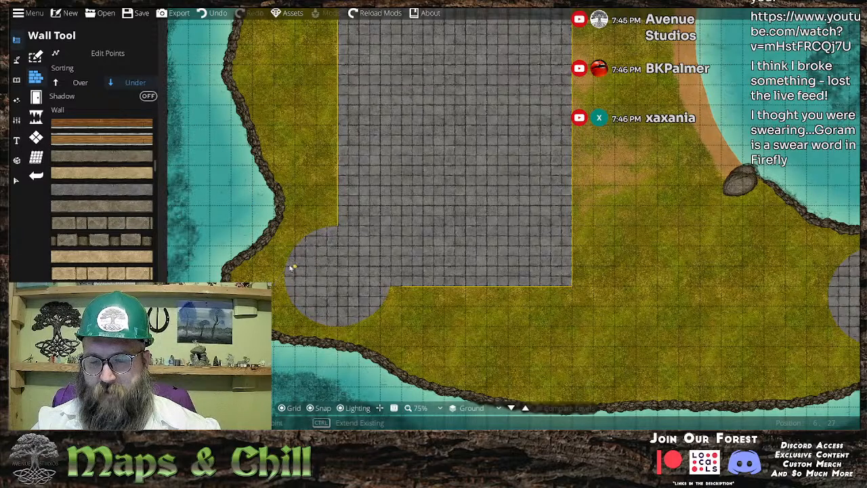
left_click(337, 227)
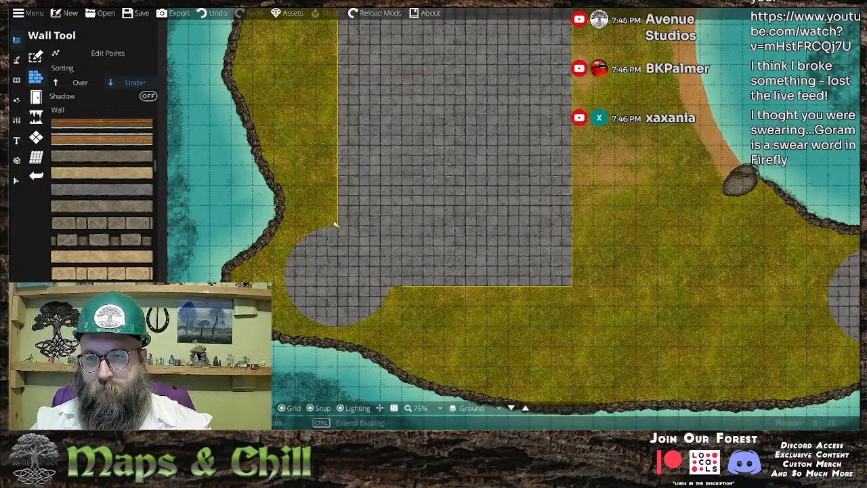
- Move the southwest round floor half a square south so it is centred on the rectangular floor's corner
scroll(349, 256, "up", 3)
left_click_drag(350, 256, 499, 262)
left_click_drag(640, 284, 544, 262)
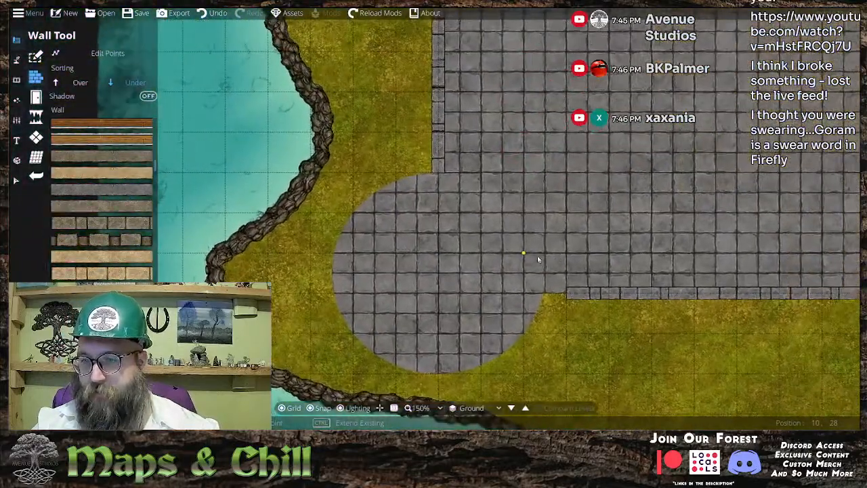
left_click_drag(526, 195, 486, 176)
left_click(16, 180)
left_click(432, 258)
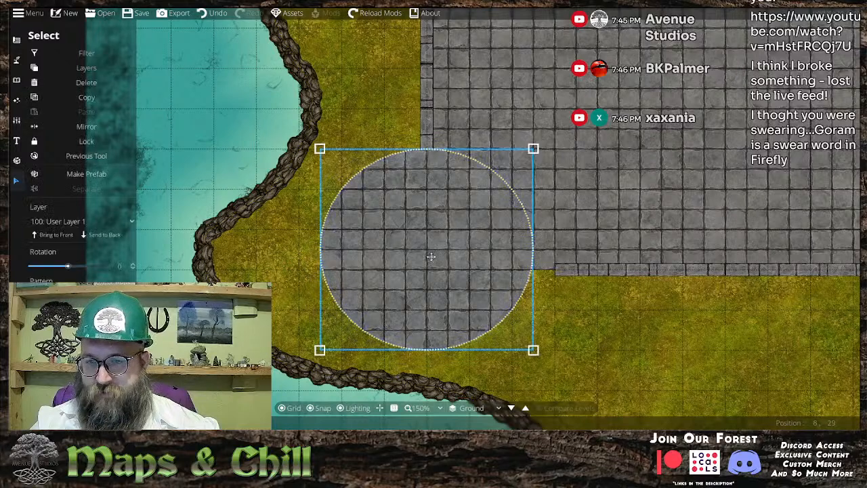
mouse_move(433, 266)
left_mouse_down()
mouse_move(446, 270)
mouse_move(426, 281)
left_mouse_up()
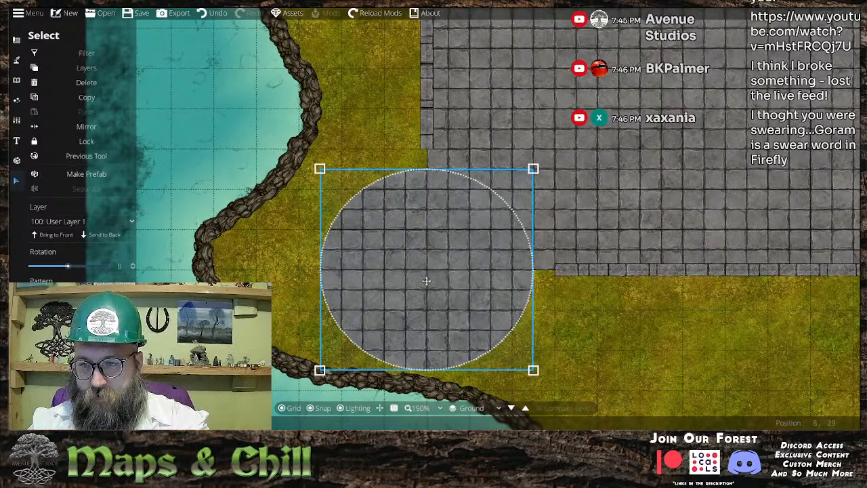
left_click_drag(558, 315, 511, 279)
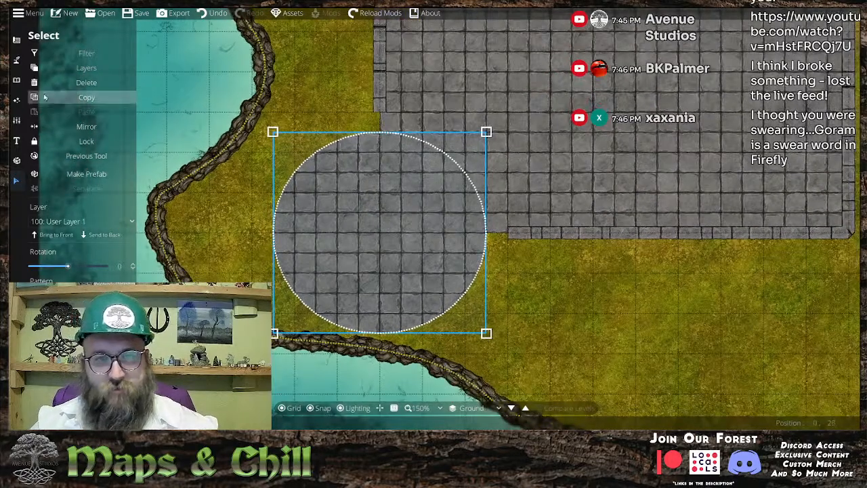
- Try to trace a grey stone wall from the west wall's south end around the southwest round floor
left_click(16, 59)
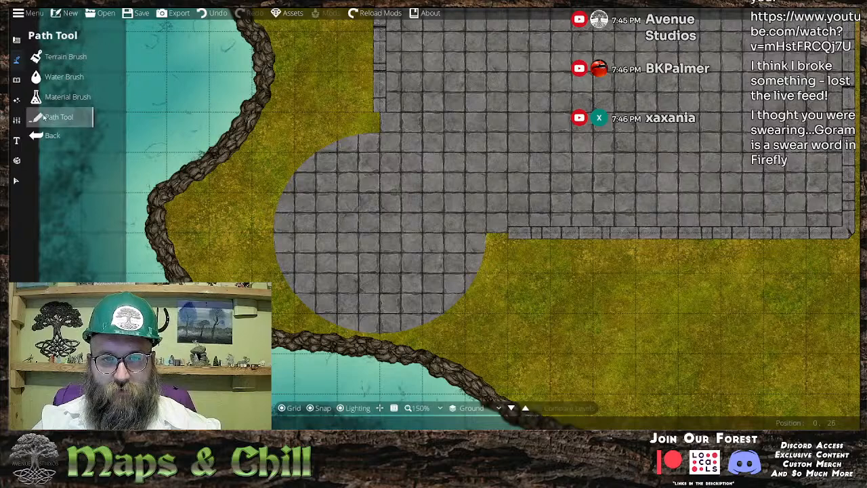
left_click(16, 40)
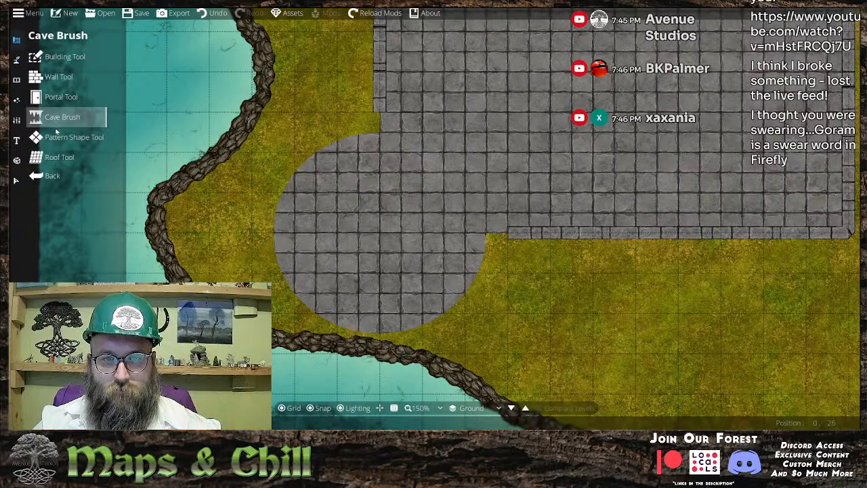
left_click(50, 78)
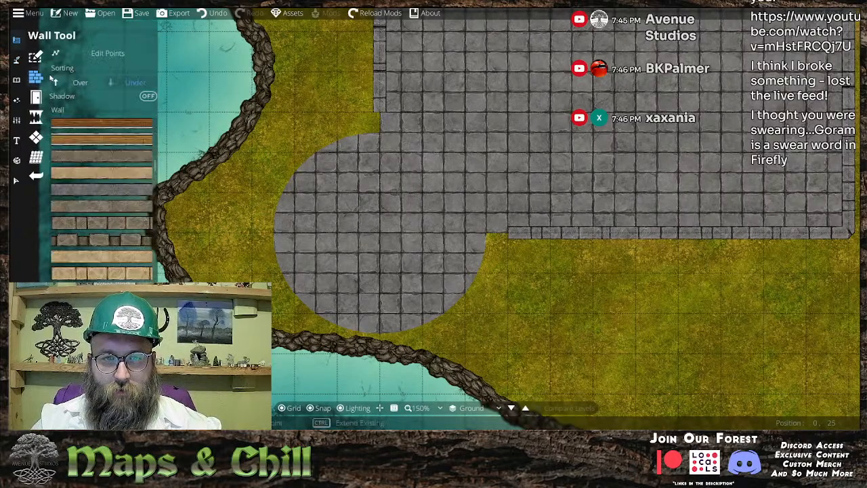
left_click(379, 112)
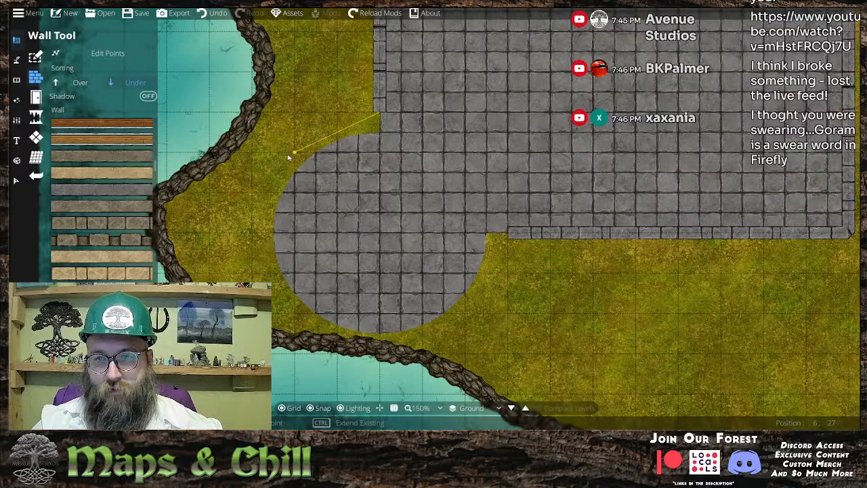
left_click(253, 230)
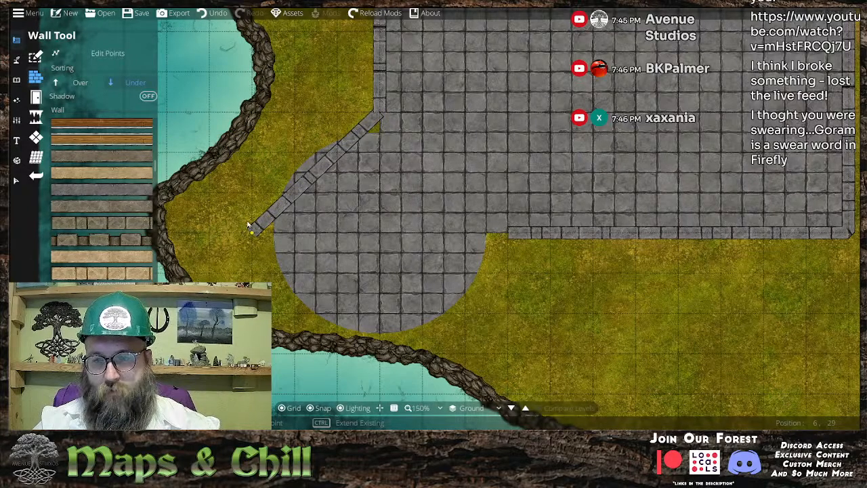
key("ctrl+z")
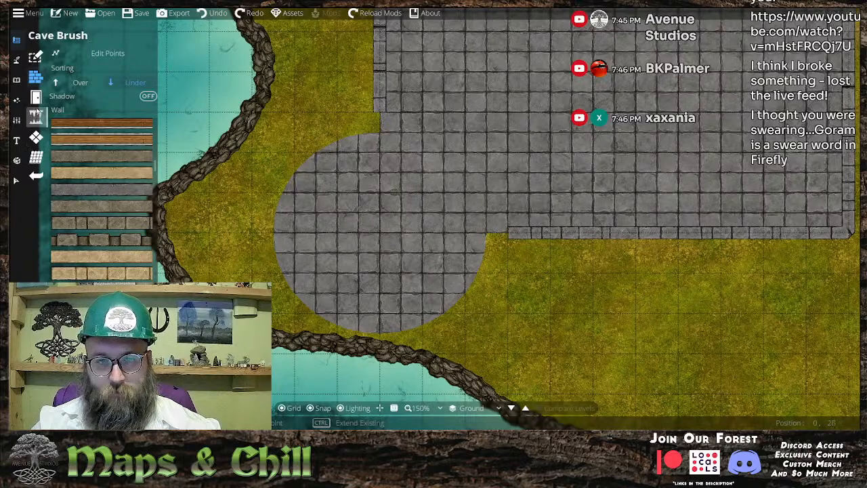
- Delete the round stone floor at the large building's southwest corner
left_click(16, 180)
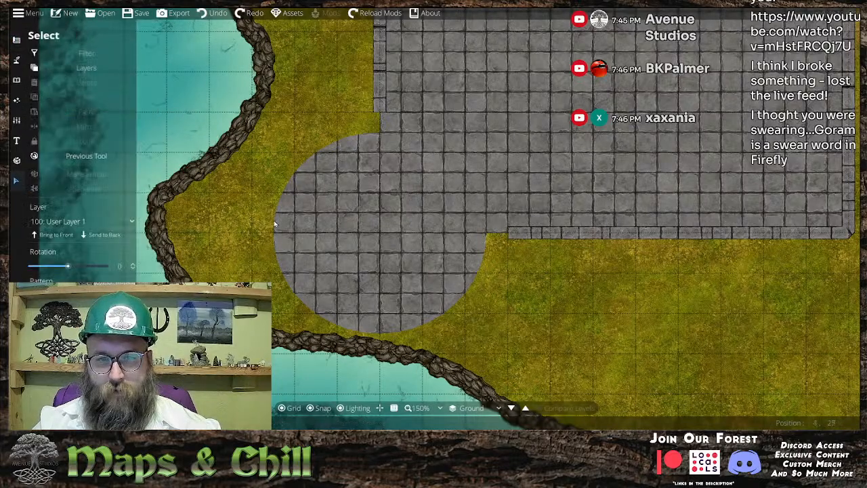
left_click(341, 252)
mouse_move(379, 257)
left_mouse_down()
mouse_move(376, 235)
mouse_move(395, 233)
mouse_move(384, 274)
mouse_move(380, 262)
left_mouse_up()
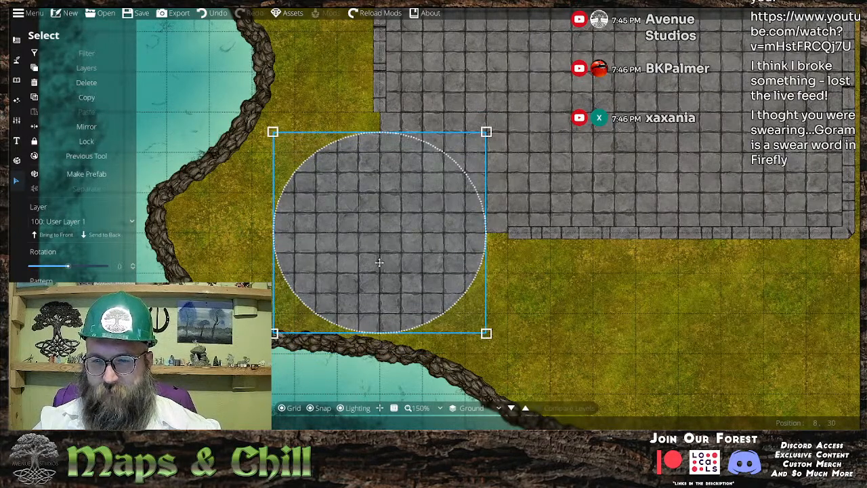
key("Delete")
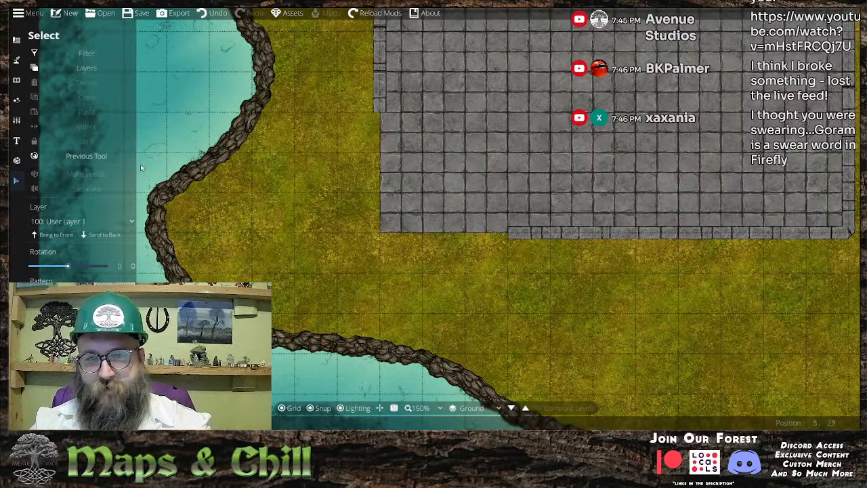
- Draw a round grey stone floor 5 squares across at the building's southwest corner and shift it one square west to meet the west wall's end
left_click(17, 39)
left_click(58, 140)
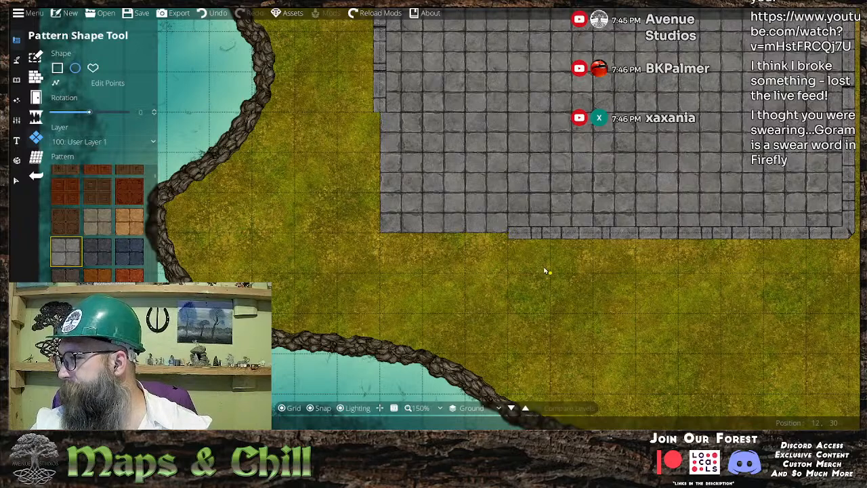
left_click_drag(296, 114, 499, 314)
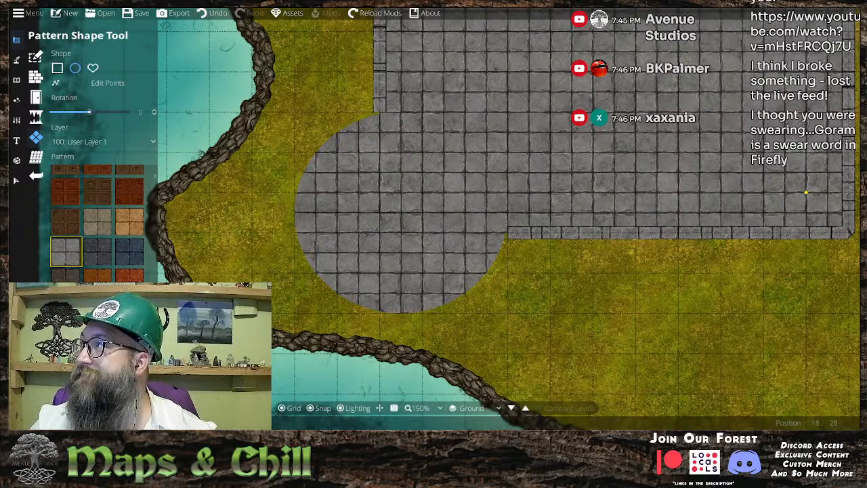
left_click(16, 180)
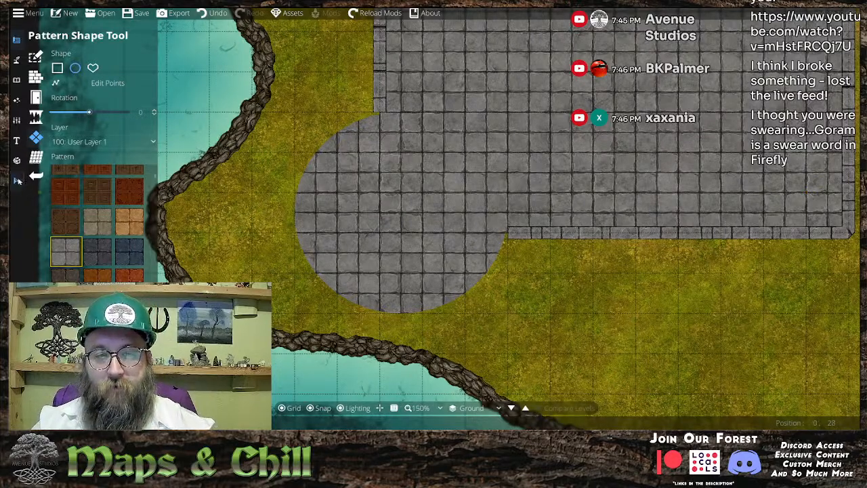
left_click(384, 258)
left_click_drag(383, 262, 361, 253)
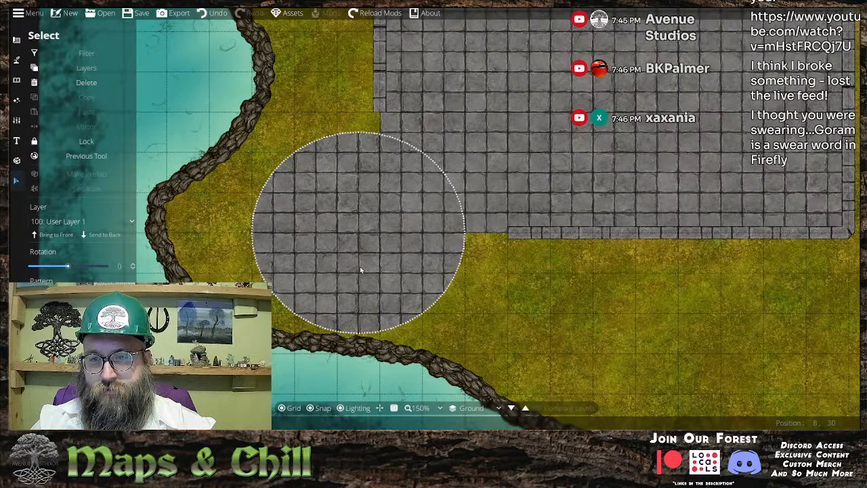
right_click(356, 259)
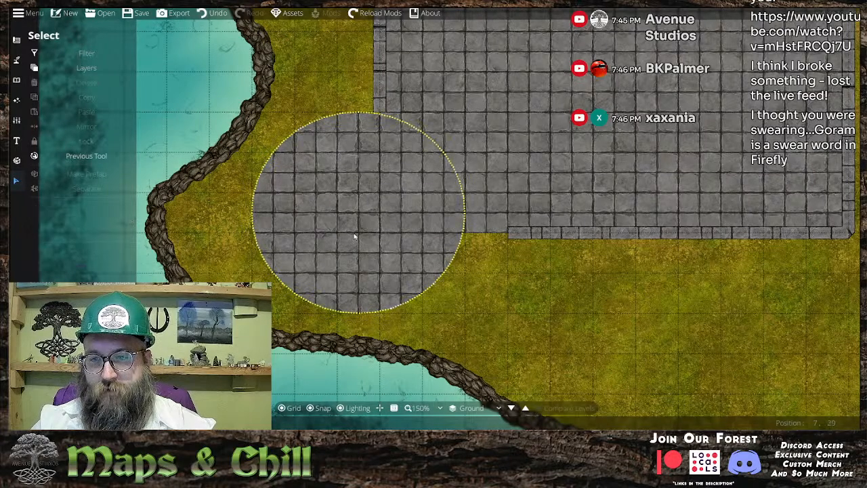
left_click(16, 59)
left_click(18, 82)
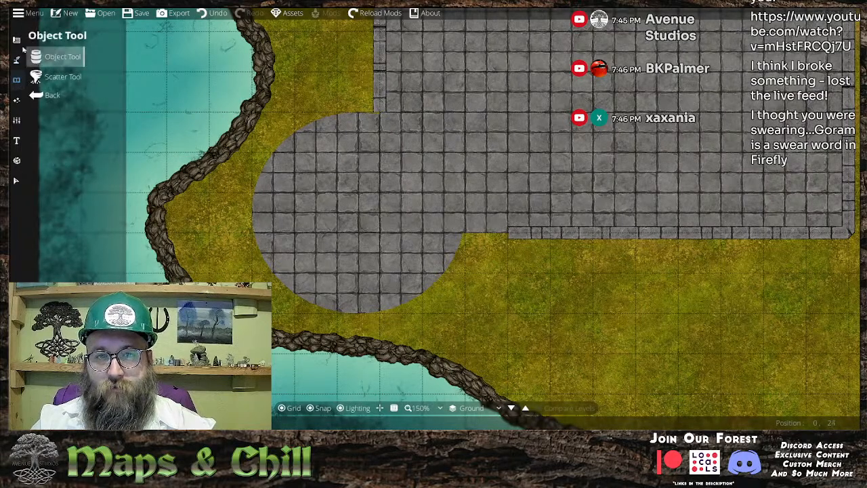
left_click(16, 41)
left_click(54, 78)
left_click(388, 120)
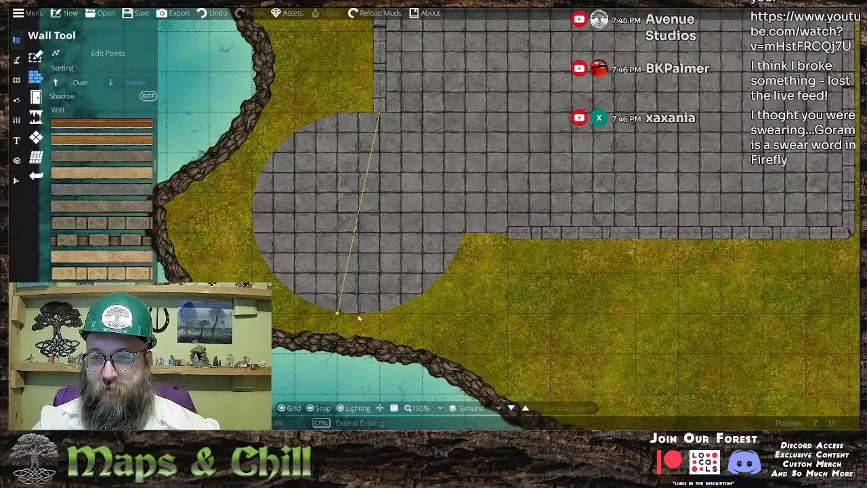
right_click(382, 315)
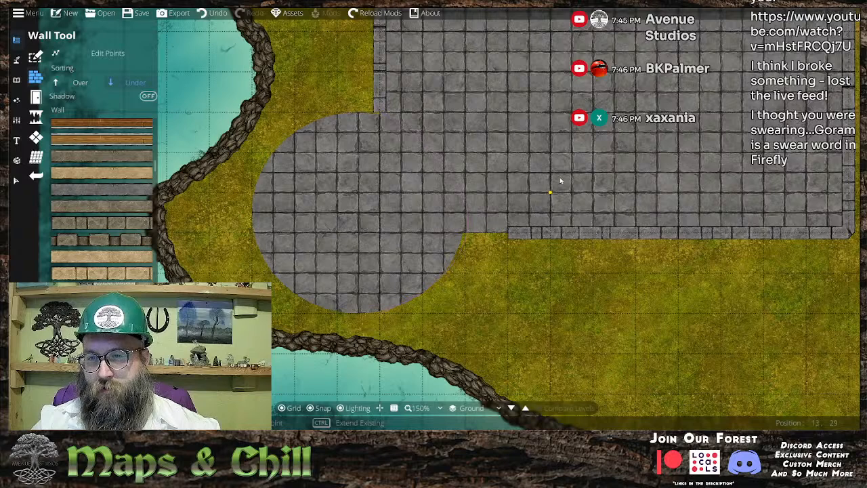
- With wall sorting set to Over, trace a curved grey stone wall around the southwest round floor, joining the west wall to the south wall
left_click(379, 191)
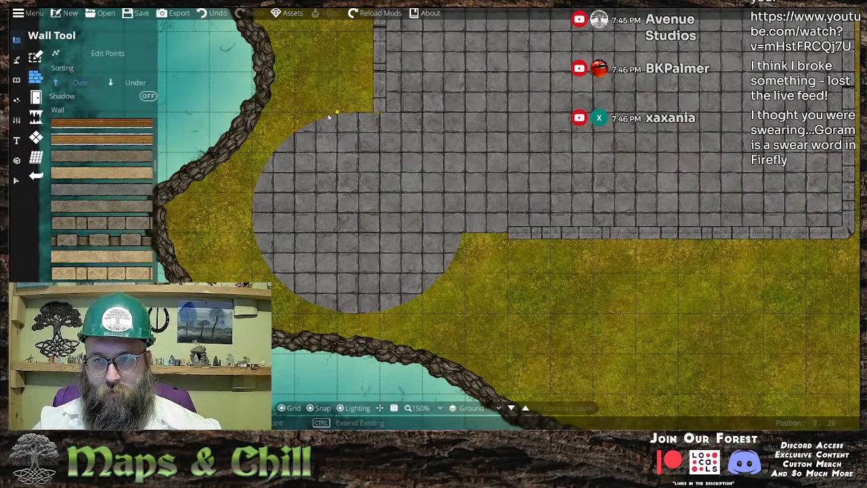
left_click(35, 96)
left_click(32, 73)
left_click(397, 132)
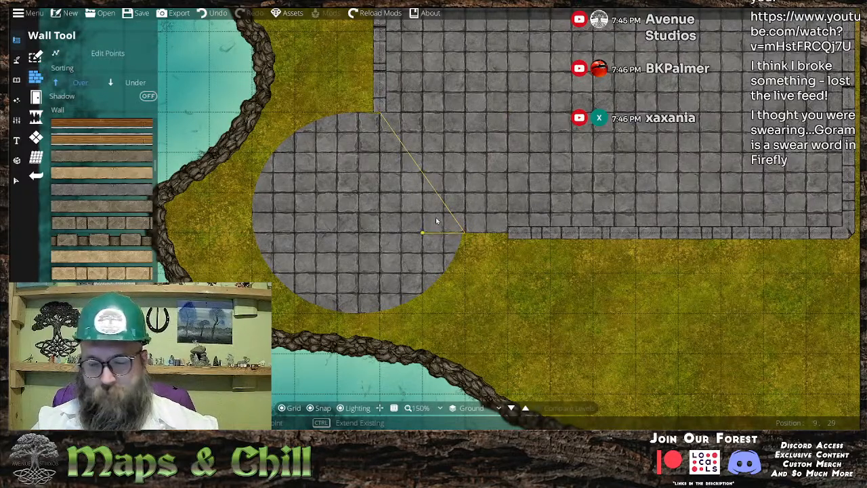
mouse_move(638, 101)
left_mouse_down()
mouse_move(600, 151)
mouse_move(631, 112)
left_mouse_up()
left_click_drag(372, 158, 456, 156)
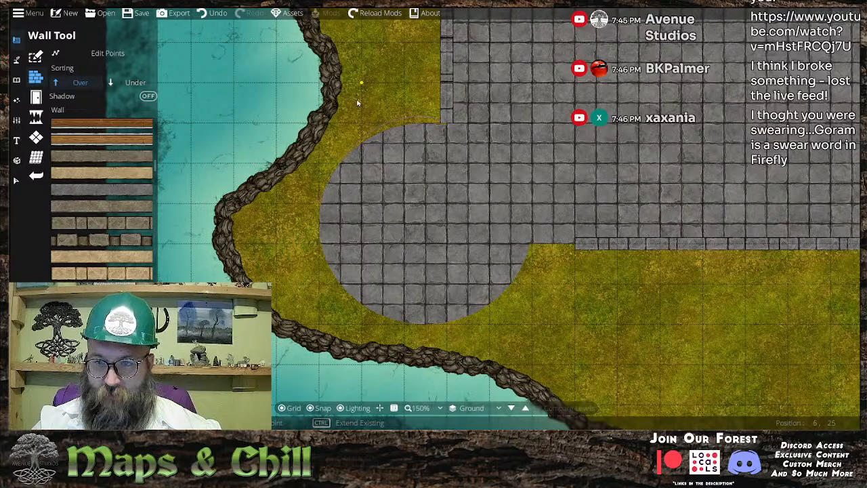
key("s")
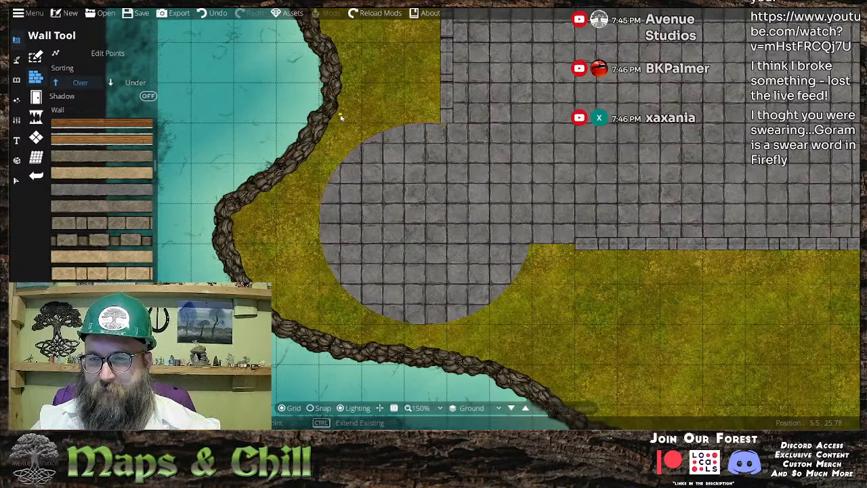
left_click(340, 118)
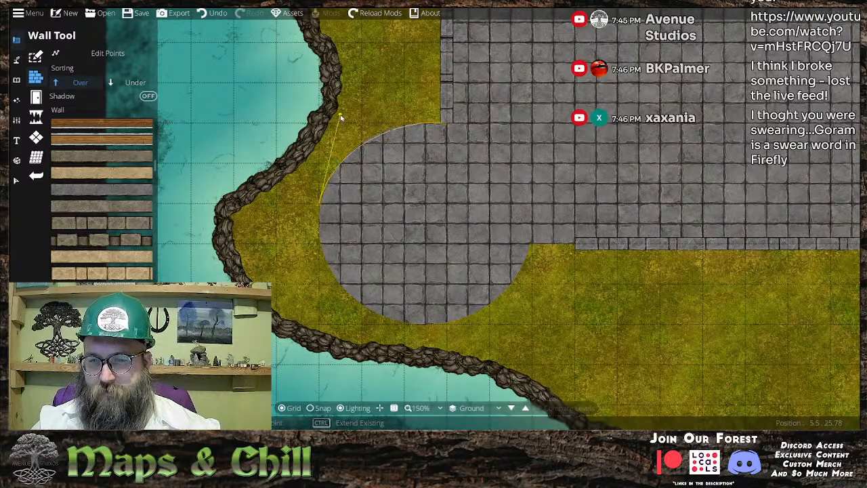
right_click(425, 328)
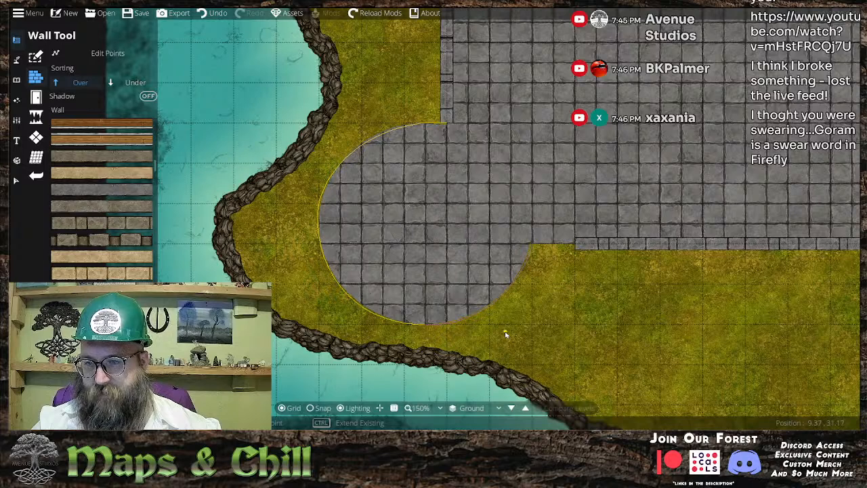
left_click(574, 246)
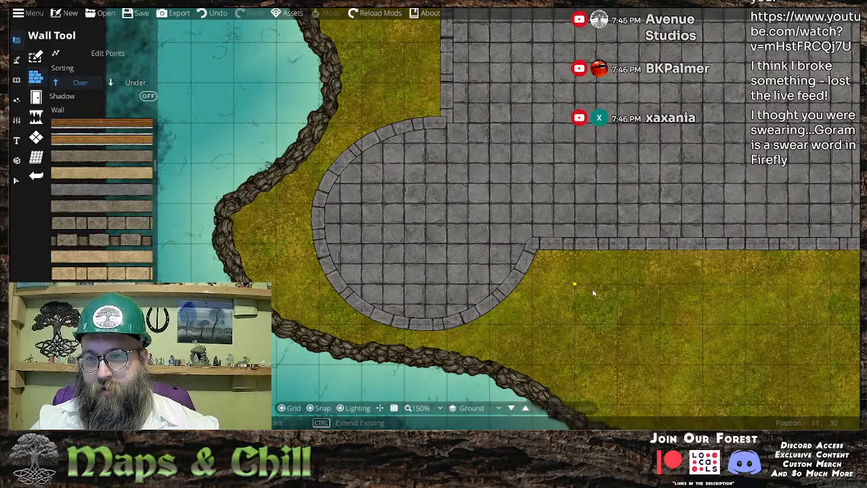
- Change the large building's perimeter wall to the Wall Stone Earthy C style
scroll(599, 299, "down", 4)
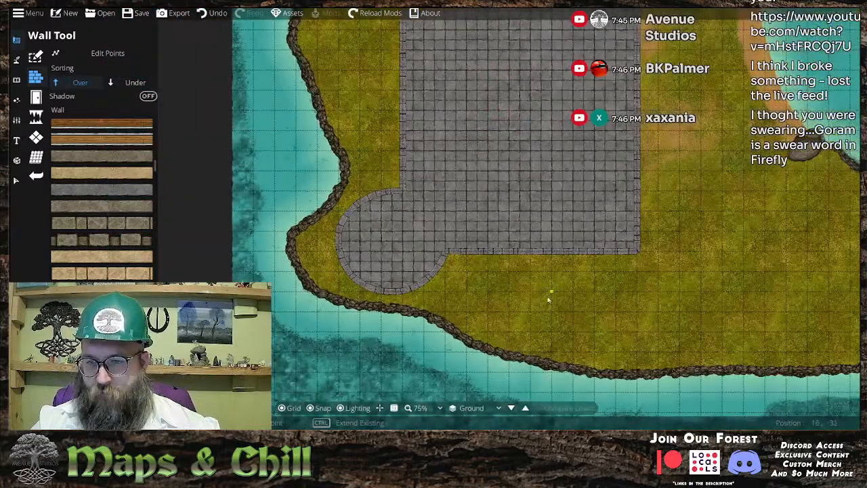
scroll(545, 297, "up", 3)
left_click_drag(380, 236, 487, 265)
scroll(492, 153, "down", 3)
left_click_drag(531, 38, 508, 213)
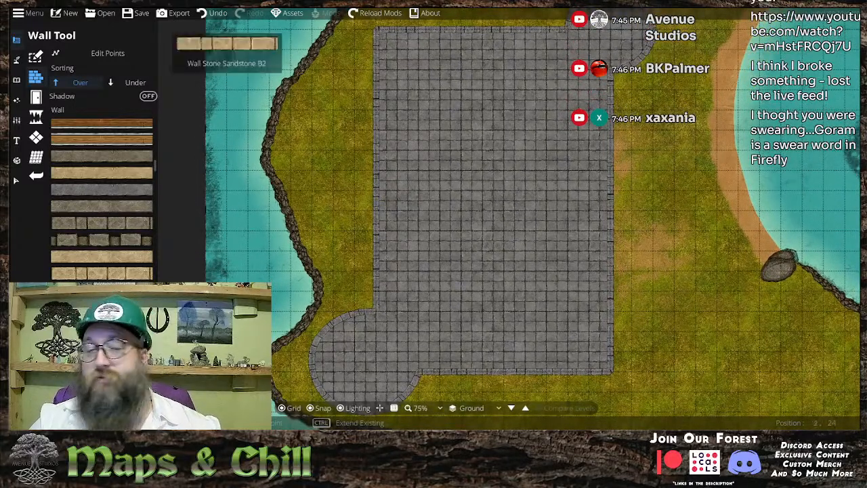
left_click(15, 180)
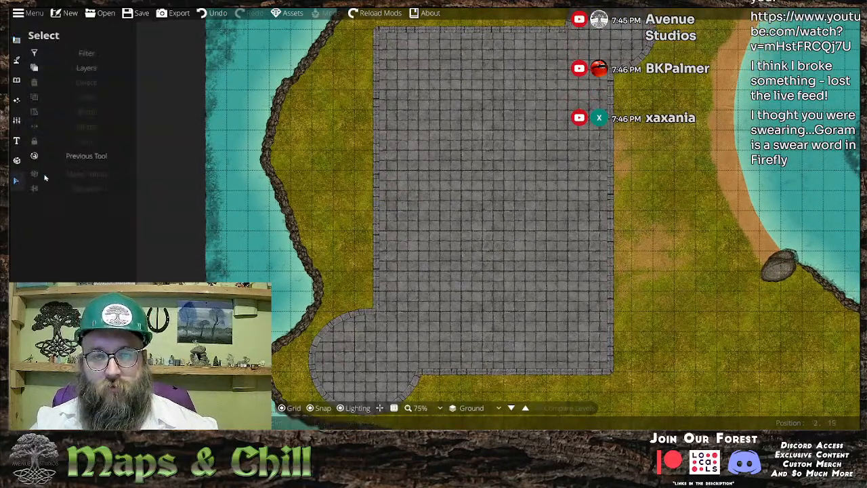
left_click(375, 160)
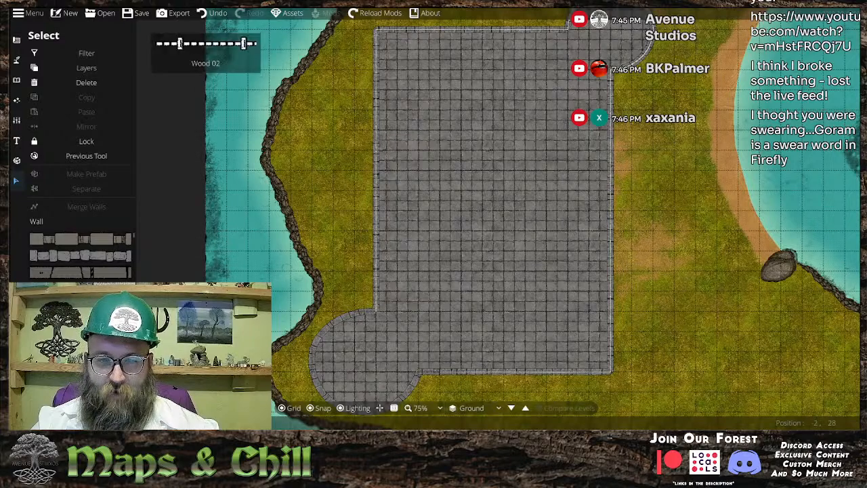
scroll(80, 255, "down", 4)
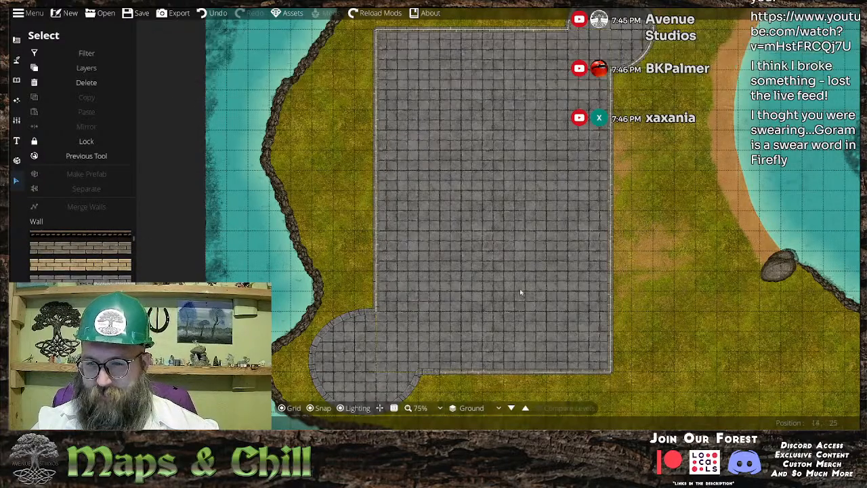
scroll(670, 354, "up", 3)
scroll(671, 354, "up", 3)
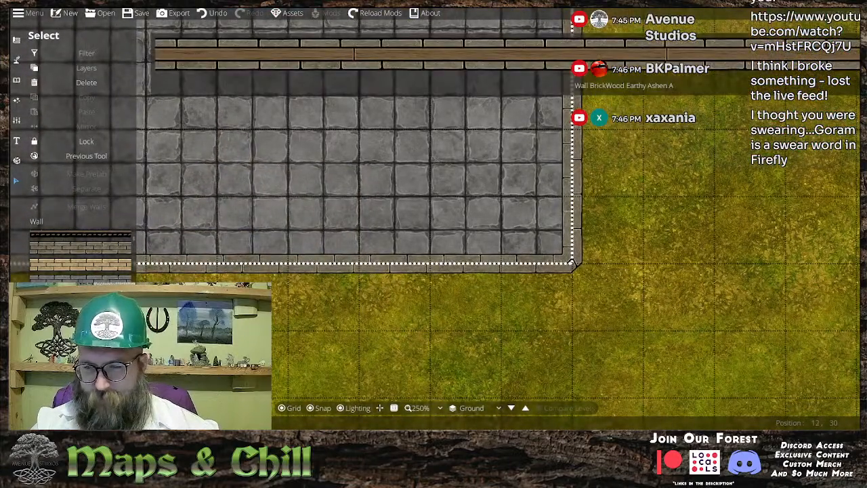
scroll(80, 254, "down", 3)
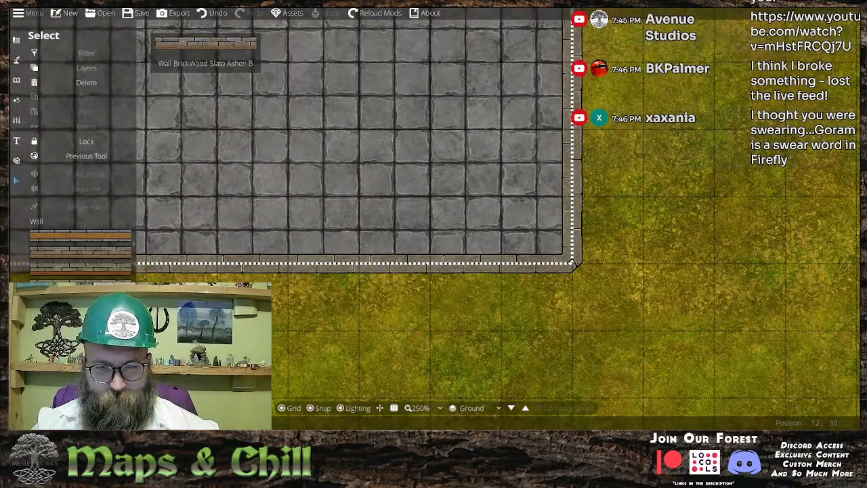
scroll(80, 255, "down", 2)
scroll(80, 255, "down", 4)
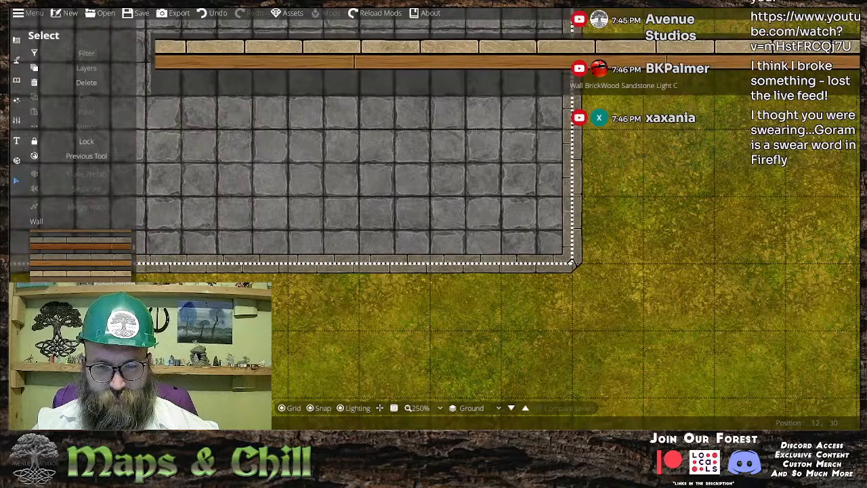
scroll(80, 254, "down", 4)
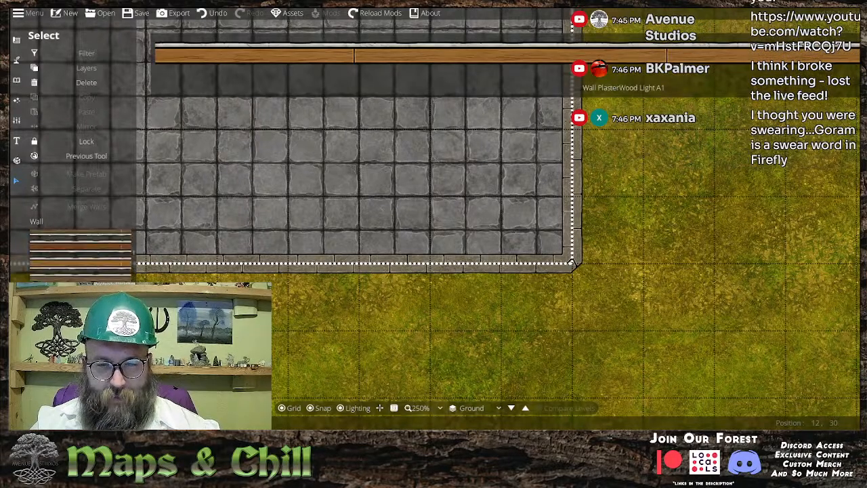
scroll(80, 255, "down", 4)
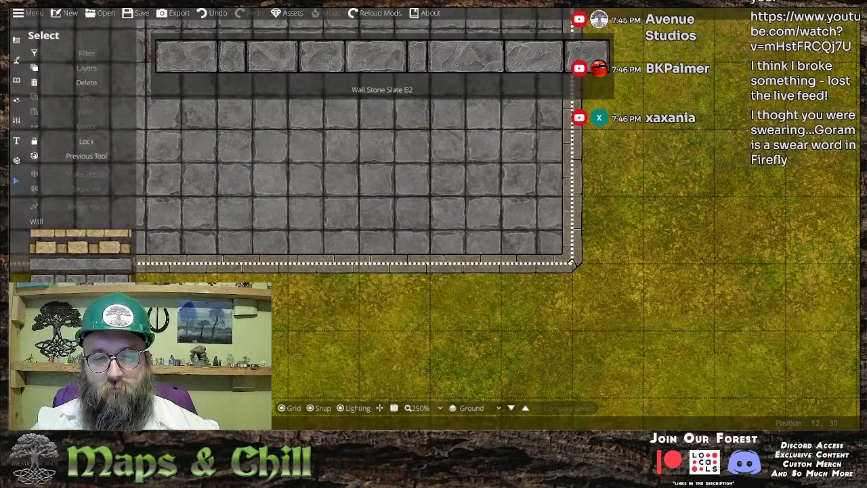
scroll(80, 255, "down", 3)
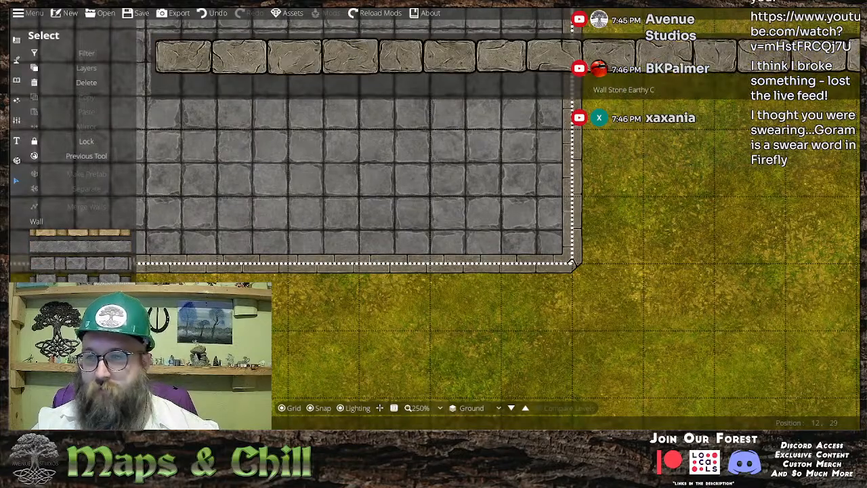
left_click(80, 263)
- Restyle the curved wall around the southwest round floor to match the perimeter's rough stone blocks
left_click_drag(346, 343, 526, 294)
left_click(488, 204)
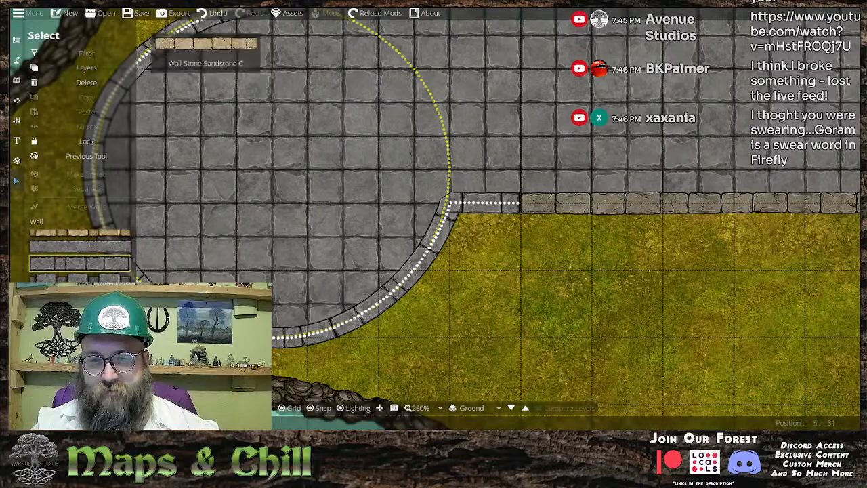
left_click(80, 263)
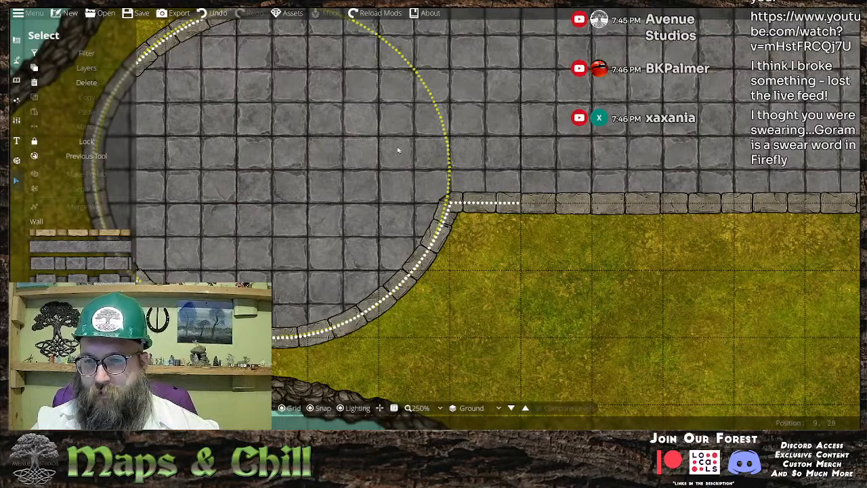
- Check the joints of the curved wall around the southwest round floor and delete that curved wall
left_click_drag(398, 149, 409, 303)
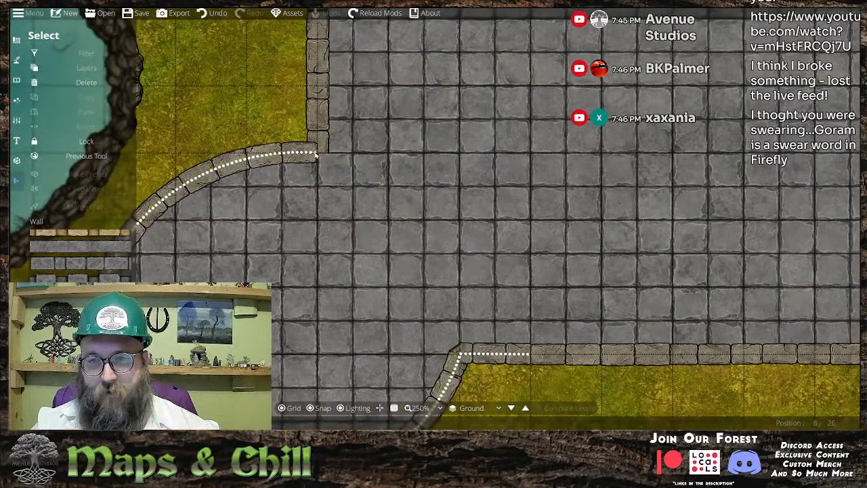
scroll(343, 203, "down", 5)
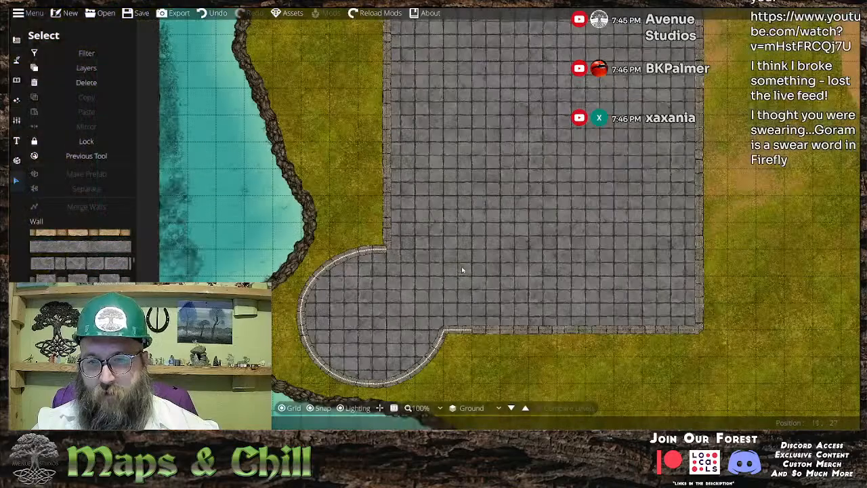
scroll(494, 318, "down", 2)
scroll(489, 286, "up", 7)
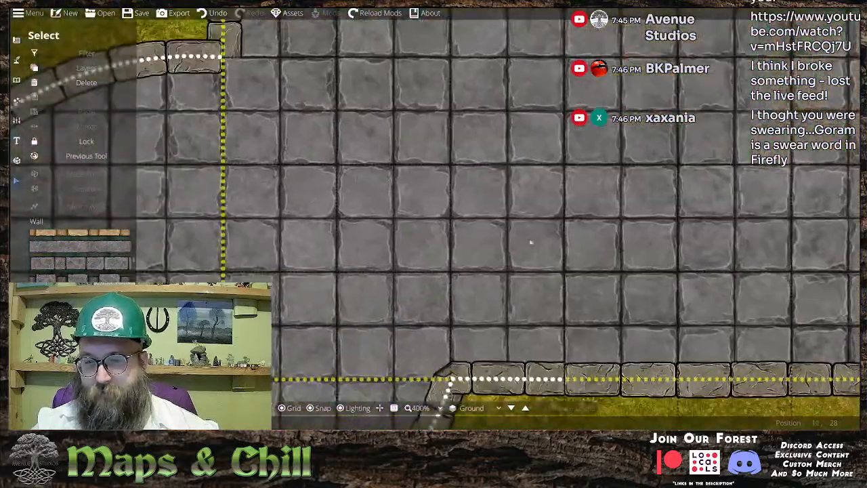
scroll(551, 239, "down", 3)
scroll(344, 248, "down", 2)
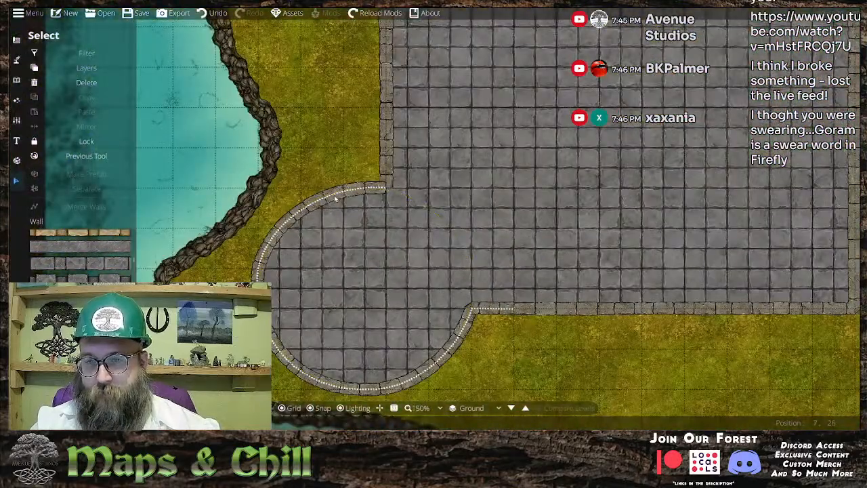
left_click(86, 82)
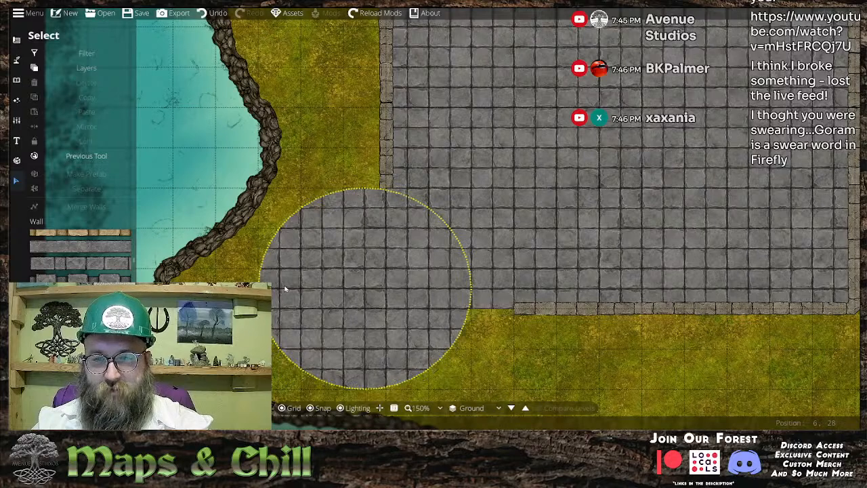
- With the Wall Tool's point editing, extend the south wall's west end until it meets the southwest round floor
left_click(16, 59)
left_click(57, 118)
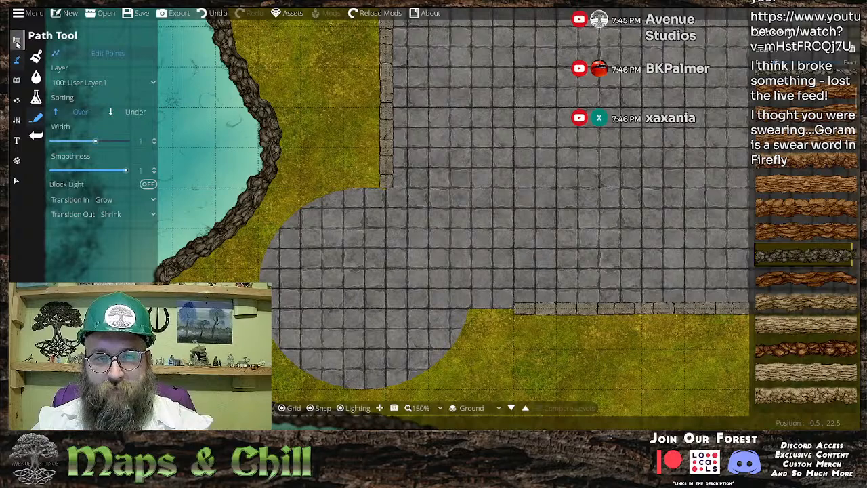
left_click(17, 76)
left_click(16, 79)
left_click(62, 77)
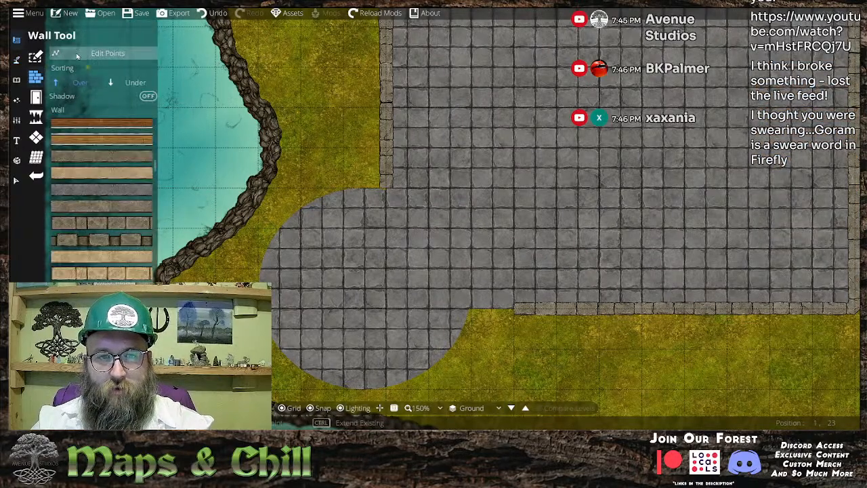
scroll(515, 309, "up", 5)
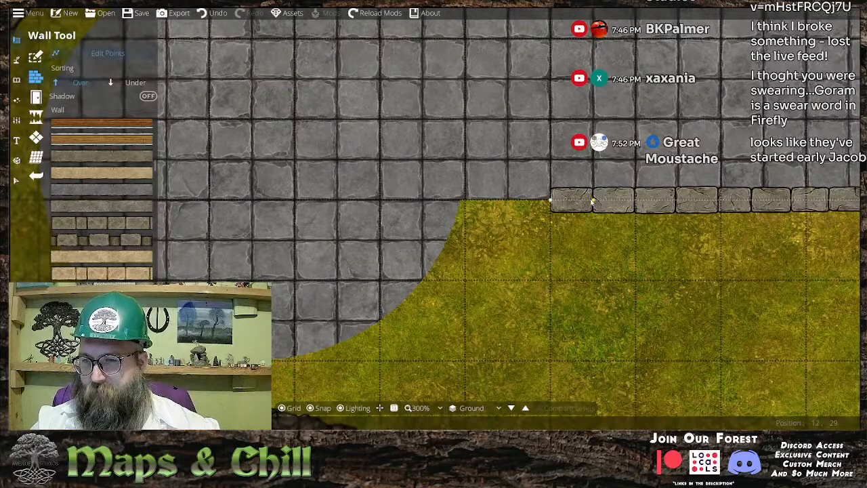
key("alt")
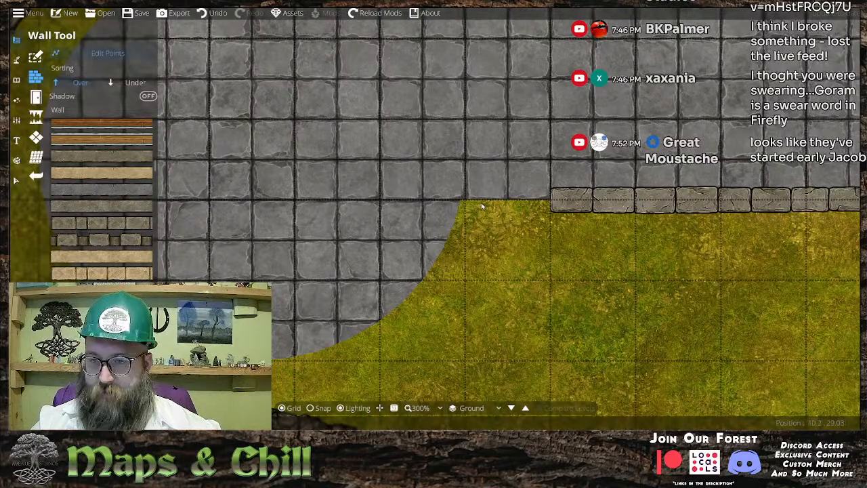
left_click(550, 200)
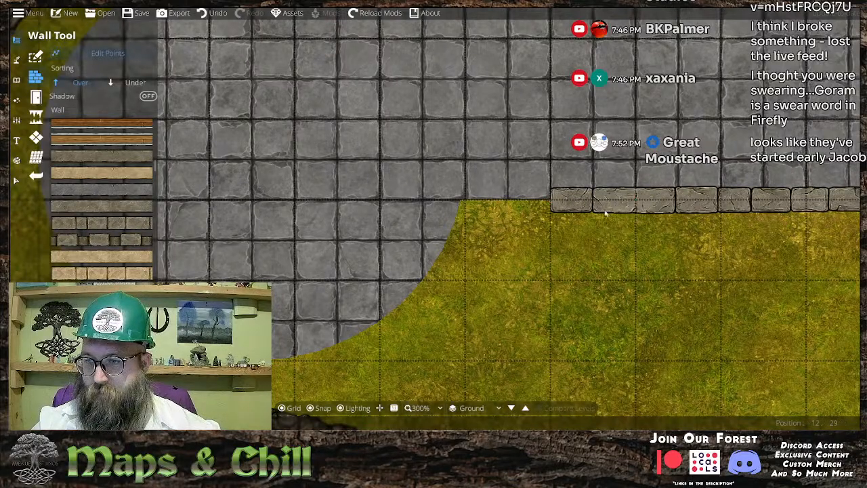
key("s")
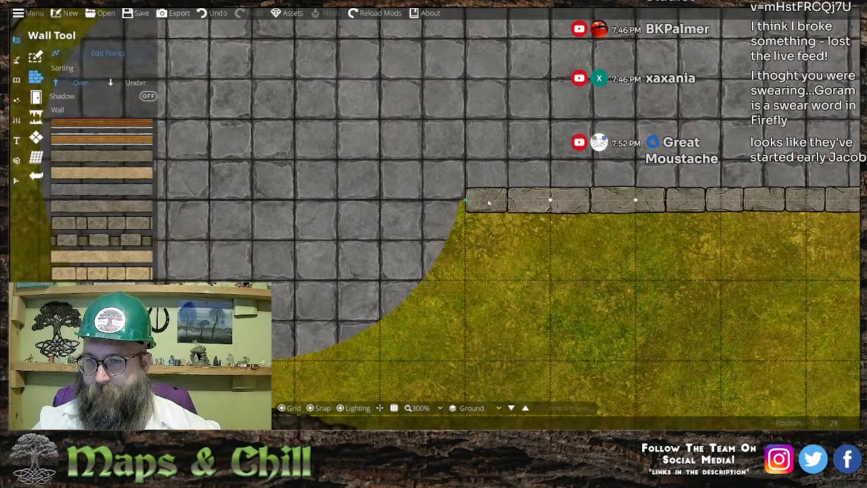
- Stretch the south wall's end around the round floor's southeast edge, bending it to the curve with added points
left_click_drag(466, 201, 527, 164)
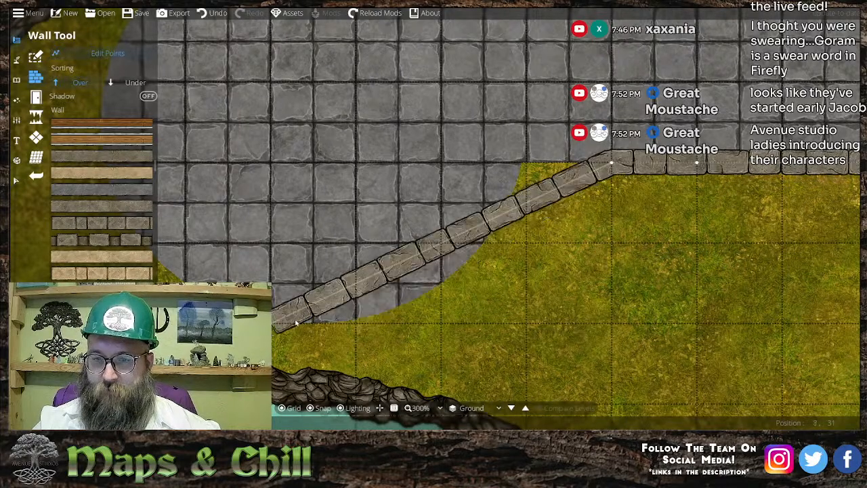
left_click_drag(384, 273, 360, 322)
left_click_drag(425, 282, 444, 289)
left_click_drag(484, 250, 493, 227)
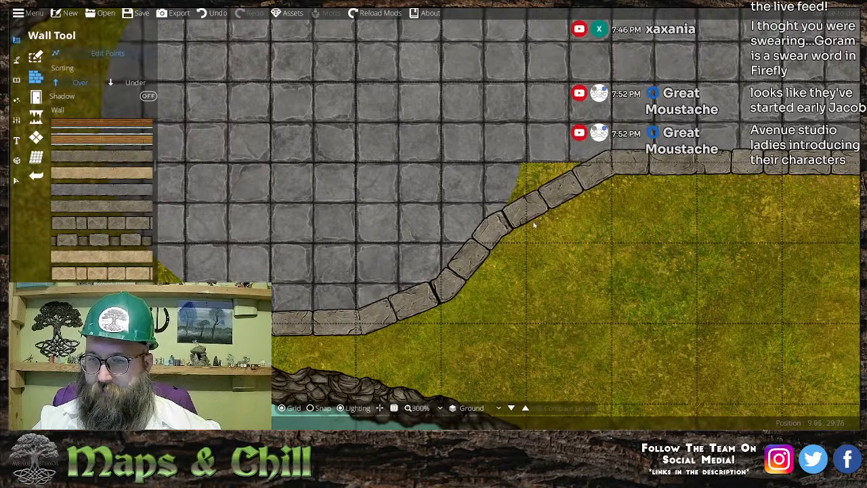
left_click_drag(611, 163, 525, 164)
- Continue the wall from the round floor's south end up its southwest edge and curve it along the rim
left_click_drag(510, 288, 670, 198)
left_click_drag(407, 180, 517, 224)
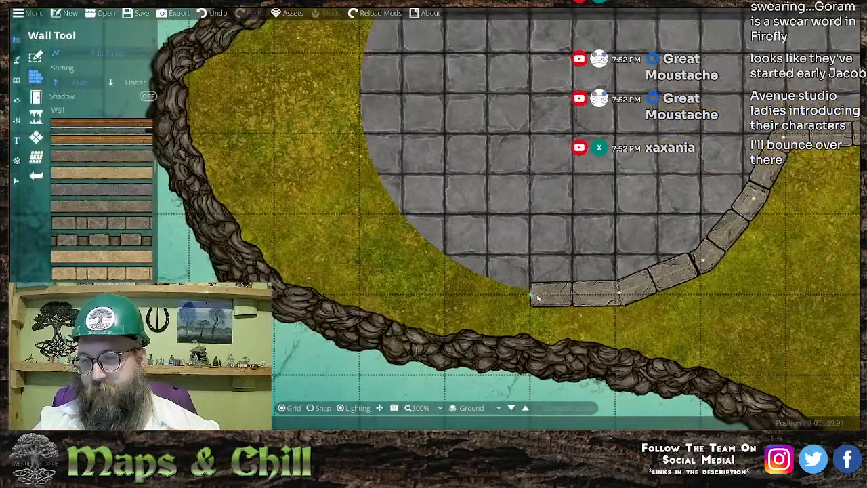
left_click_drag(533, 295, 359, 132)
left_click_drag(411, 175, 566, 299)
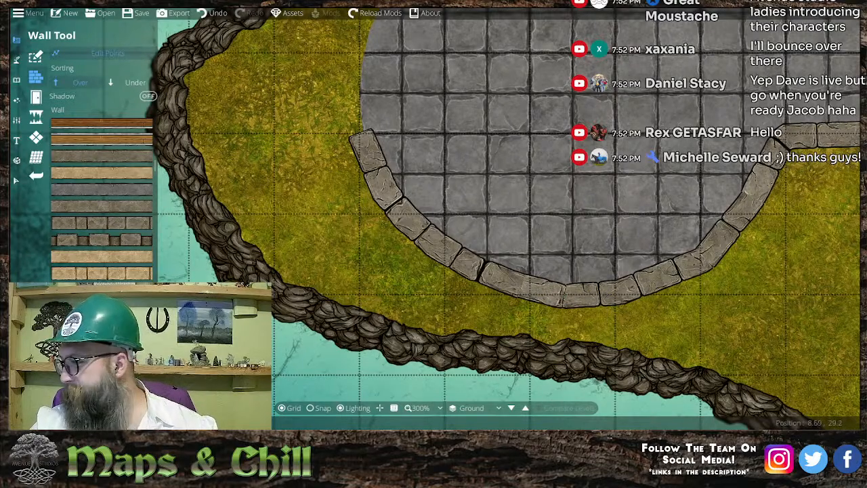
- Pull the west wall's south end out along the northern edge of the southwest round floor
left_click_drag(522, 96, 540, 160)
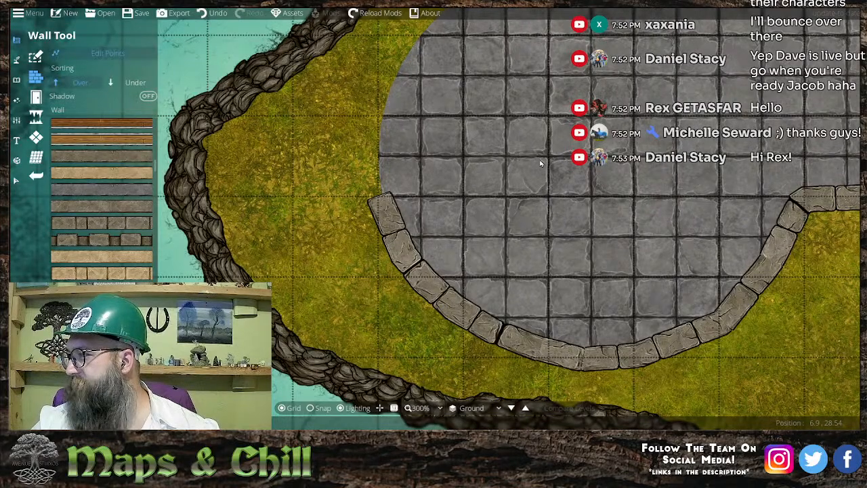
mouse_move(511, 149)
left_mouse_down()
mouse_move(437, 261)
mouse_move(503, 216)
left_mouse_up()
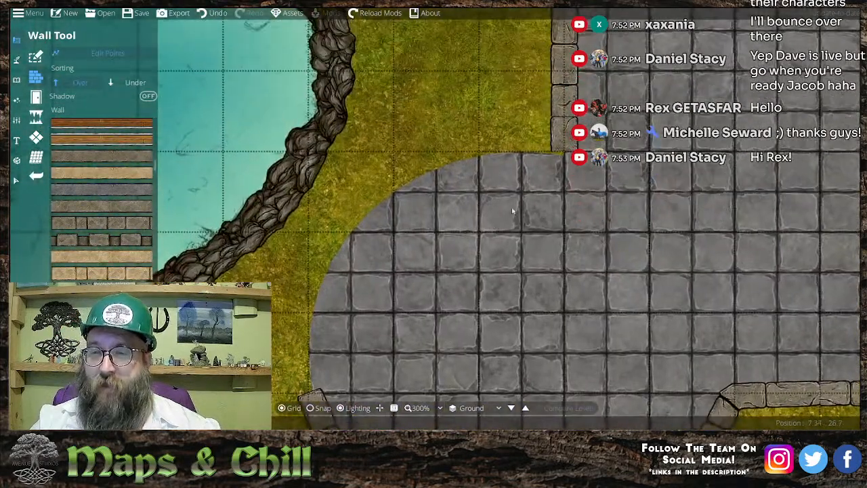
left_click_drag(563, 154, 546, 168)
left_click(503, 163)
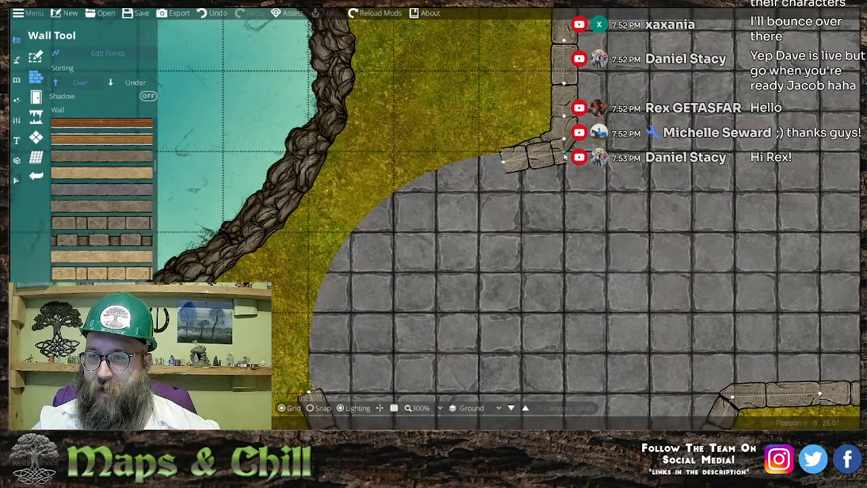
left_click_drag(477, 162, 442, 164)
left_click_drag(493, 244, 521, 174)
- Bring the northern wall section down to the southwestern one and adjust the points along the round floor's west edge
left_click_drag(472, 93, 353, 197)
left_click_drag(396, 162, 386, 151)
left_click_drag(353, 197, 371, 211)
left_click_drag(360, 267, 358, 207)
left_click_drag(384, 151, 372, 133)
mouse_move(356, 214)
left_mouse_down()
mouse_move(358, 166)
mouse_move(358, 209)
left_mouse_up()
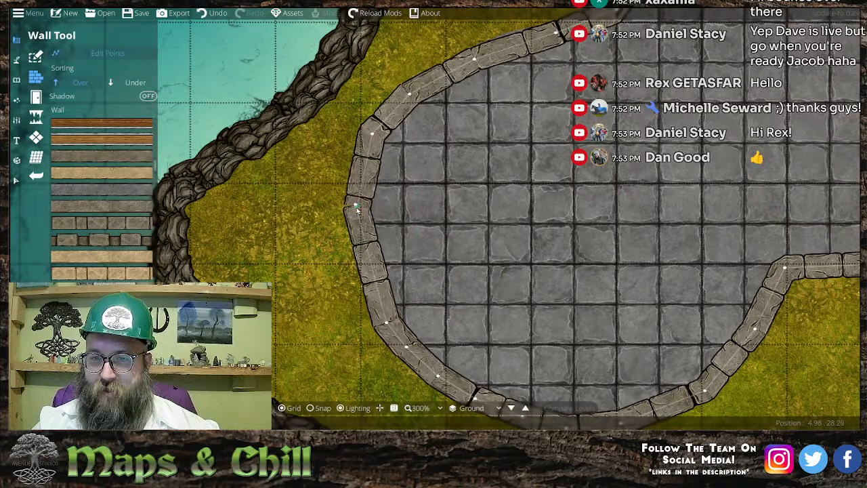
left_click_drag(359, 223, 355, 228)
- Reposition the corner point where the curved section meets the building's west wall
left_click_drag(437, 177, 424, 220)
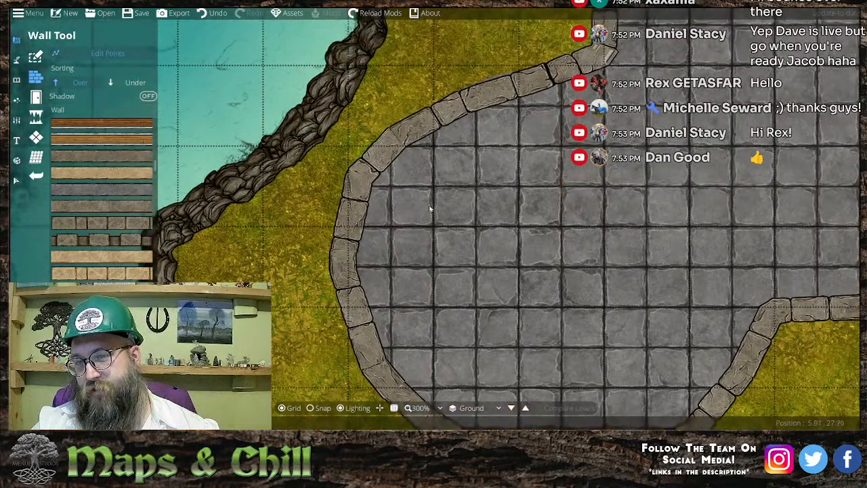
left_click_drag(544, 166, 515, 193)
left_click_drag(564, 87, 575, 95)
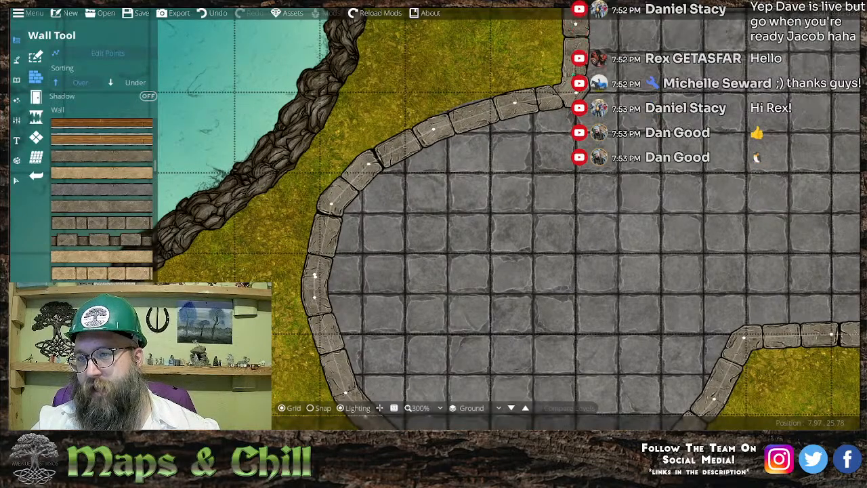
- Delete the large building's entire perimeter wall, leaving only the stone floors
scroll(648, 227, "down", 3)
left_click_drag(539, 194, 551, 187)
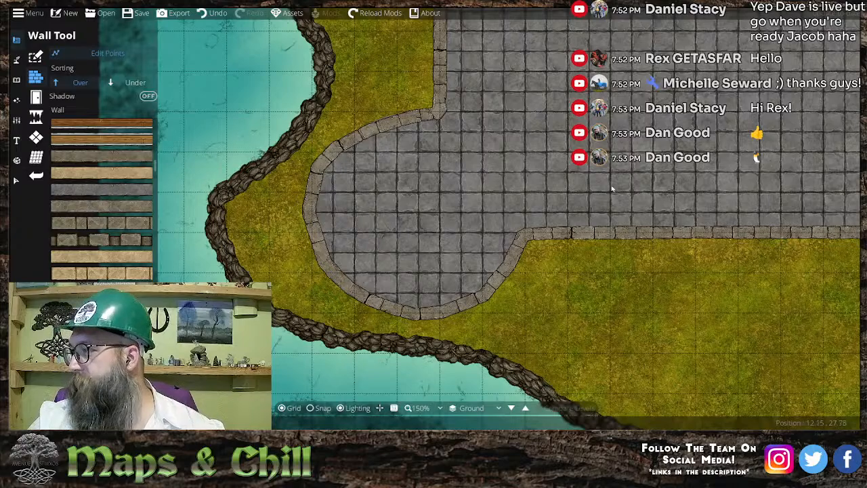
scroll(553, 221, "down", 1)
left_click_drag(353, 223, 441, 211)
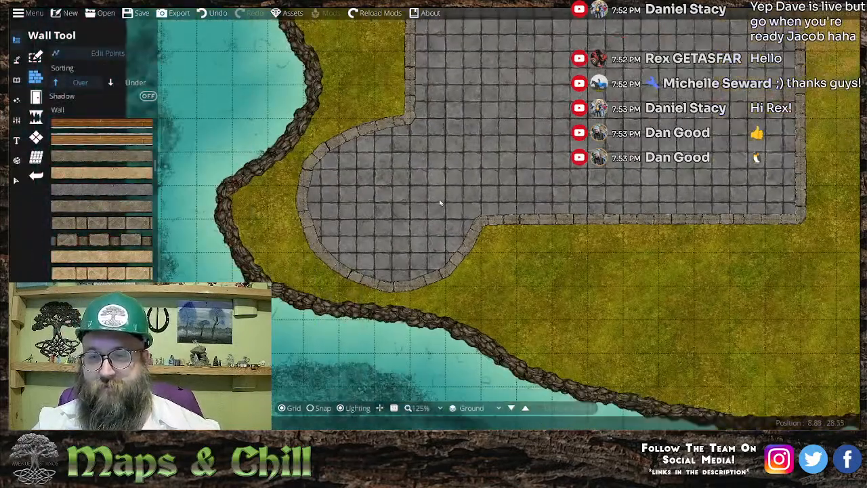
left_click_drag(493, 149, 447, 223)
left_click(16, 181)
left_click(370, 164)
key("Delete")
scroll(514, 240, "down", 2)
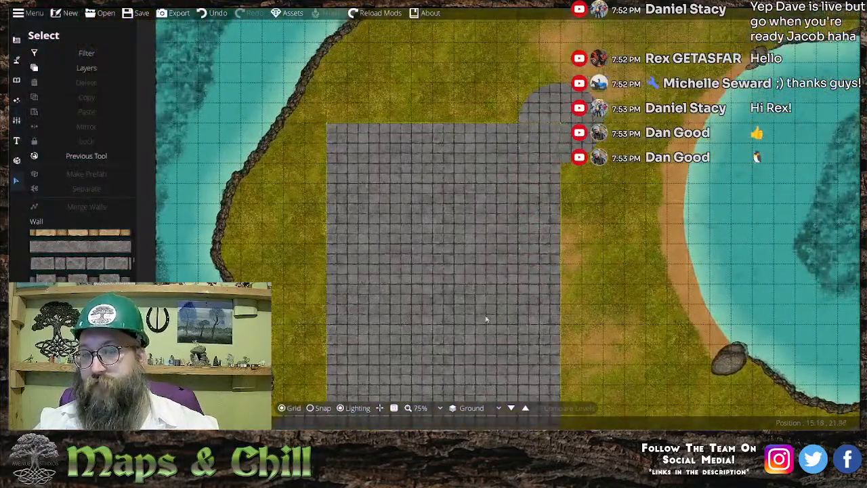
left_click_drag(486, 319, 536, 242)
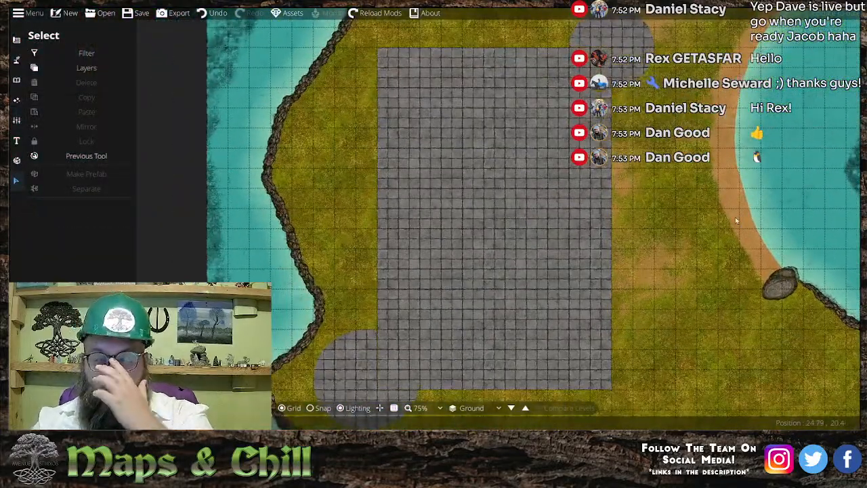